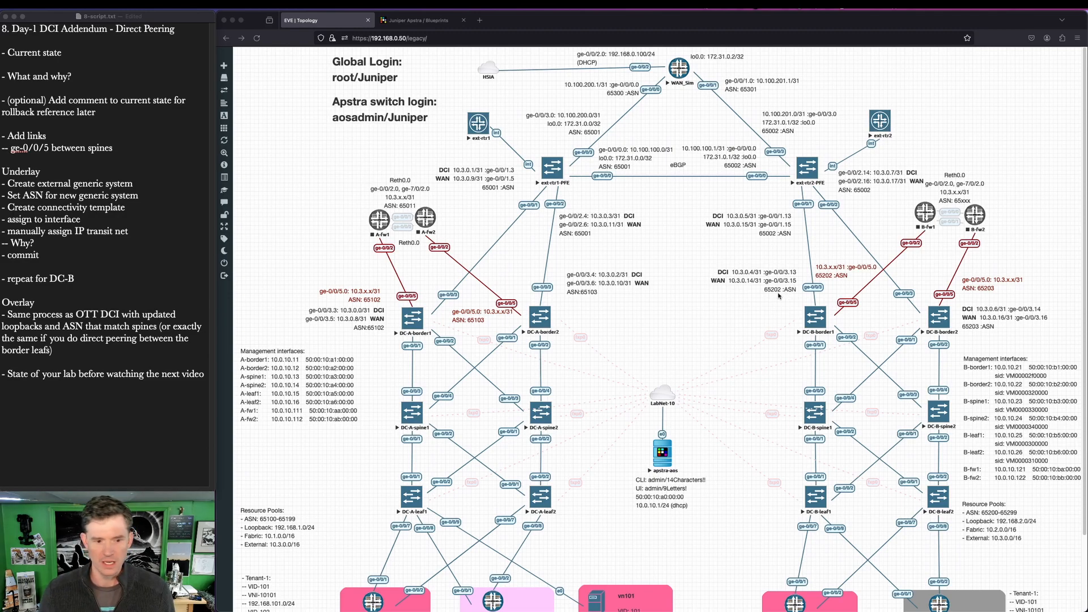
{"action": "key", "text": "super+shift+a"}
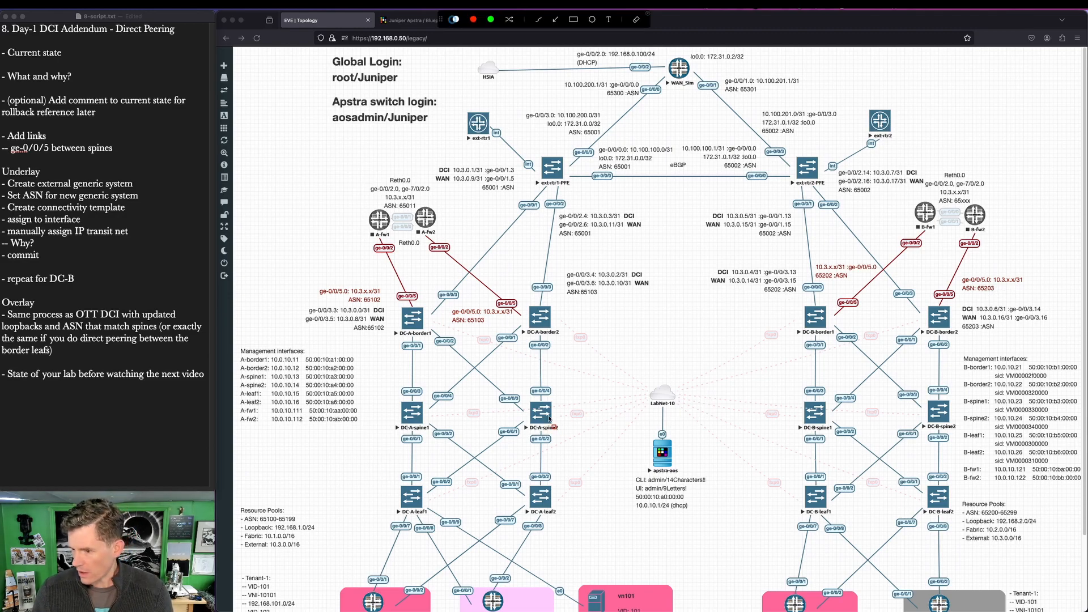
{"action": "left_click_drag", "start_coordinate": [509, 389], "coordinate": [573, 439]}
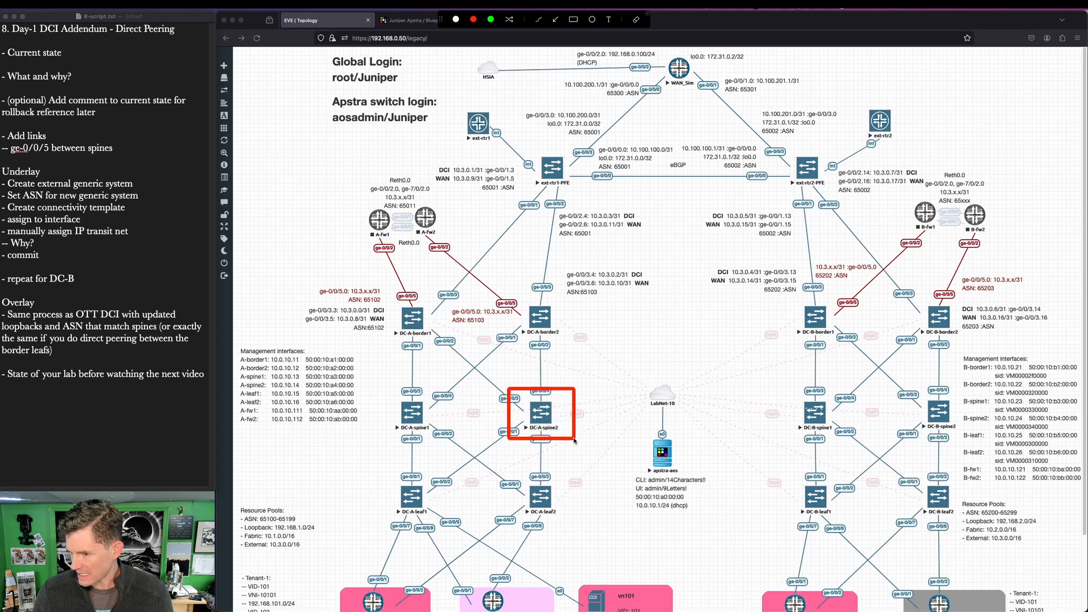
{"action": "left_click_drag", "start_coordinate": [788, 388], "coordinate": [845, 442]}
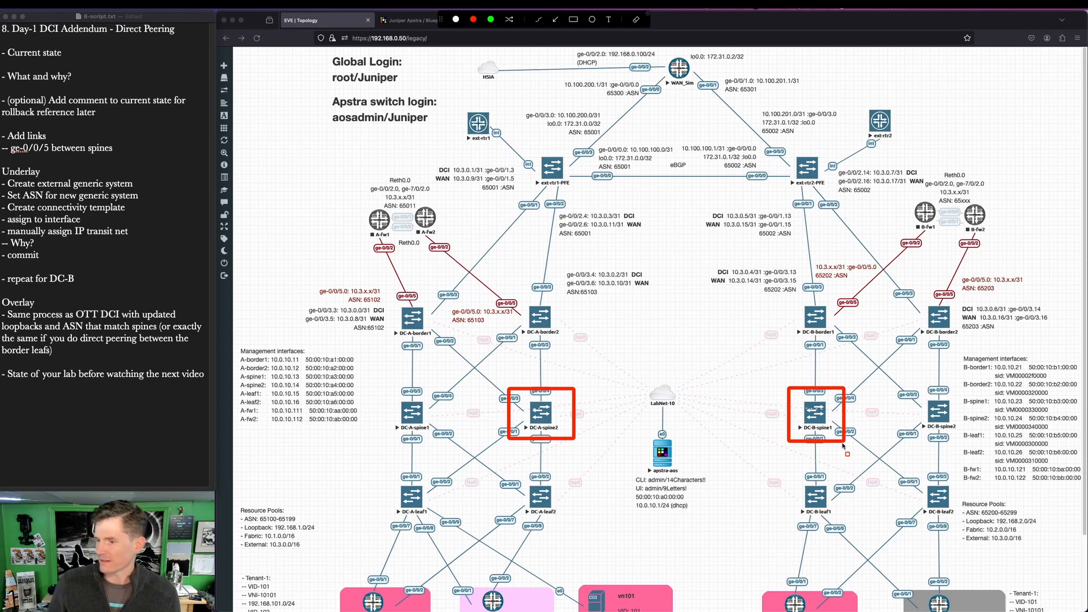
{"action": "key", "text": "Escape"}
{"action": "key", "text": "ctrl+a"}
{"action": "left_click_drag", "start_coordinate": [507, 299], "coordinate": [579, 343]}
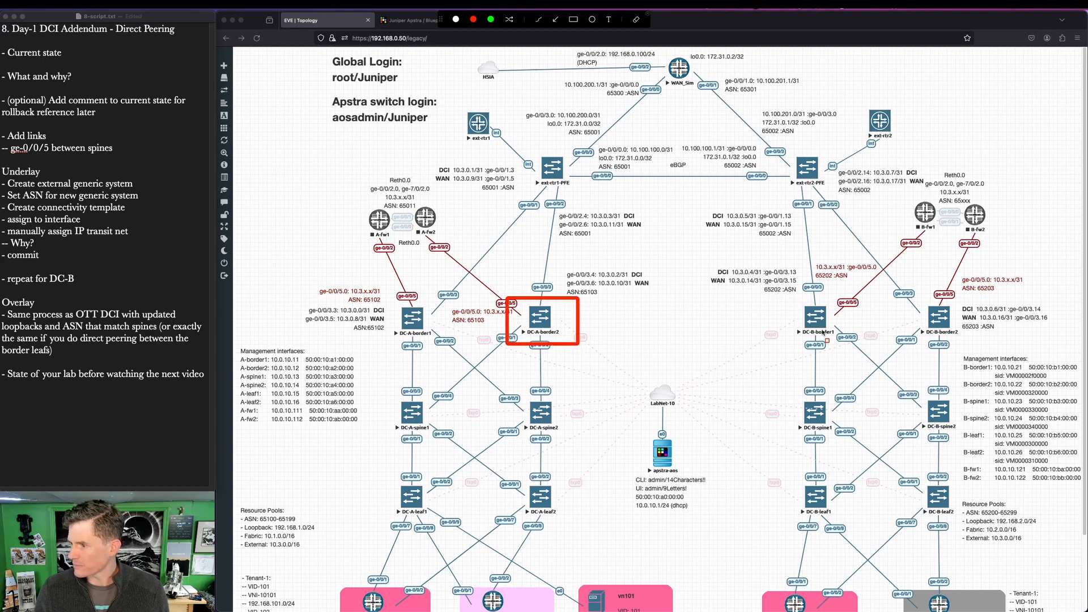
{"action": "key", "text": "Escape"}
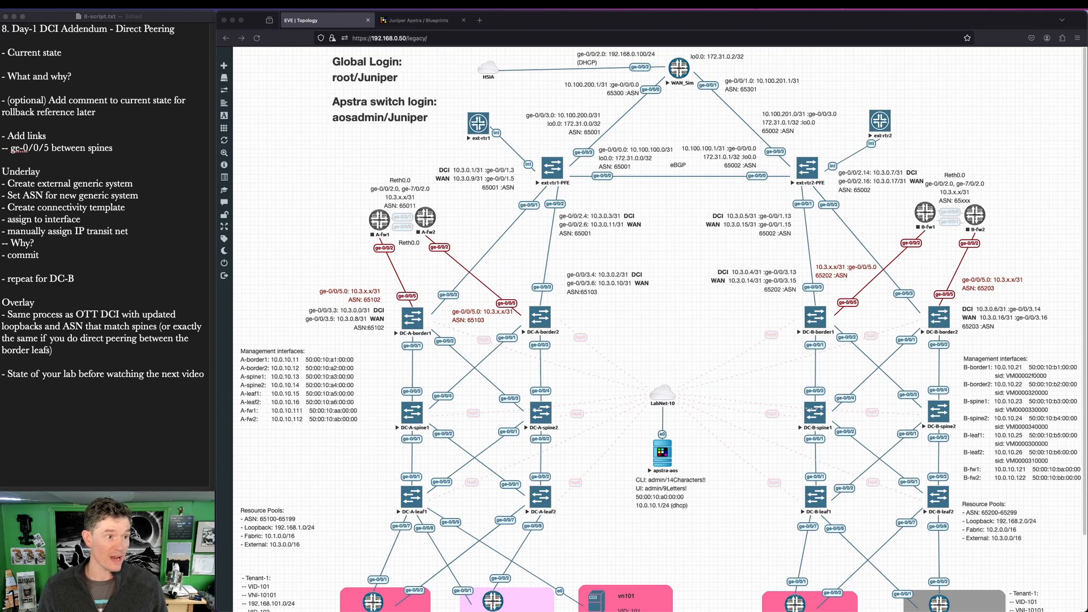
Connect DC-A-spine2 to DC-B-spine1 with a direct link, using interface ge-0/0/5 on both spines
{"action": "left_click", "coordinate": [681, 327]}
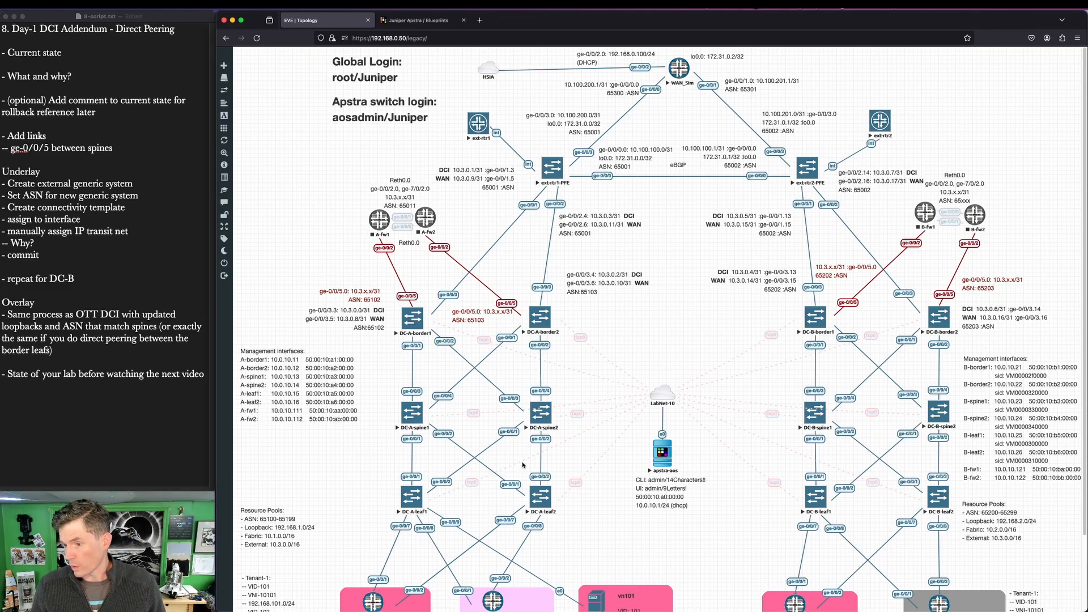
{"action": "left_click_drag", "start_coordinate": [555, 413], "coordinate": [820, 412]}
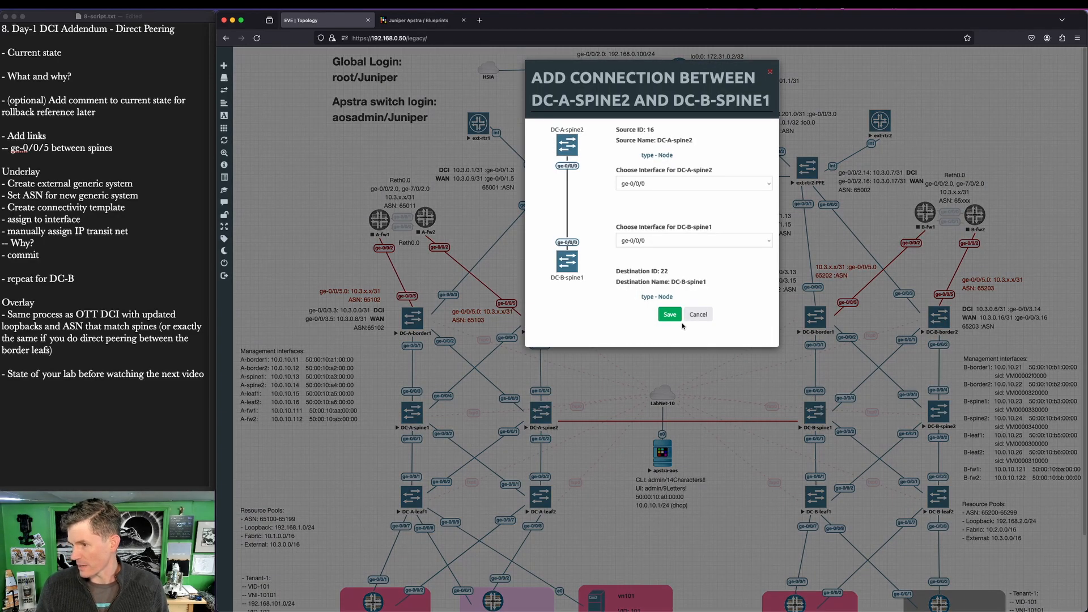
{"action": "left_click", "coordinate": [643, 184]}
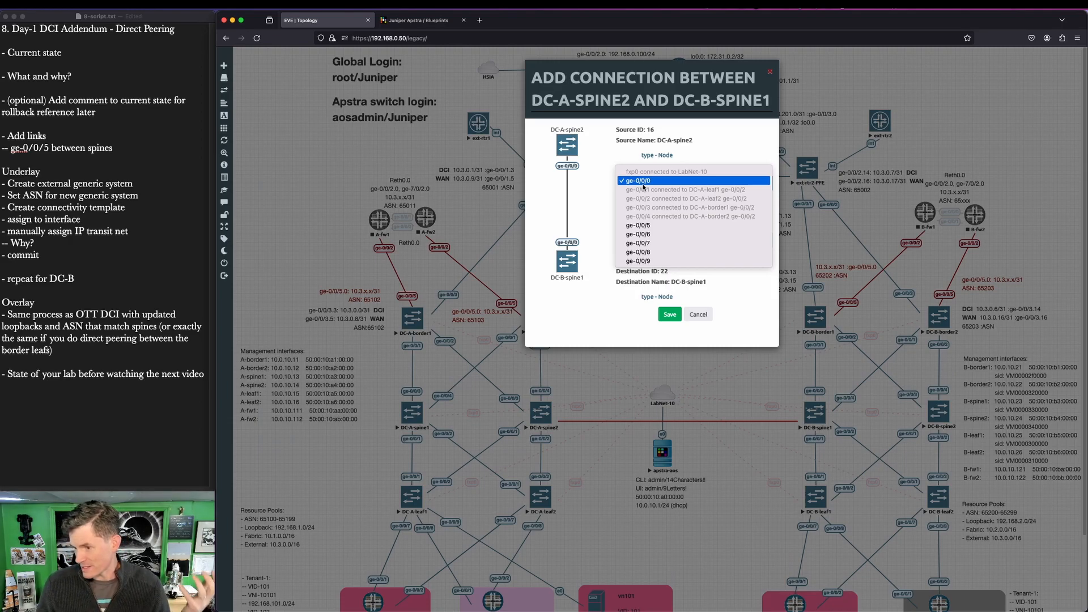
{"action": "left_click", "coordinate": [652, 225]}
{"action": "left_click", "coordinate": [664, 240]}
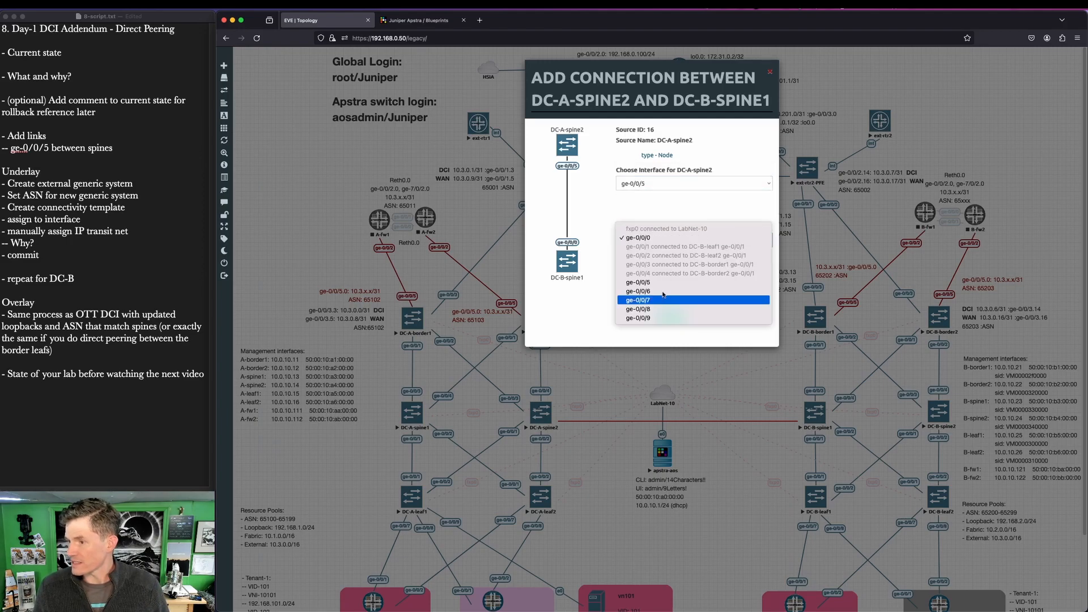
{"action": "left_click", "coordinate": [666, 284]}
{"action": "left_click", "coordinate": [671, 314]}
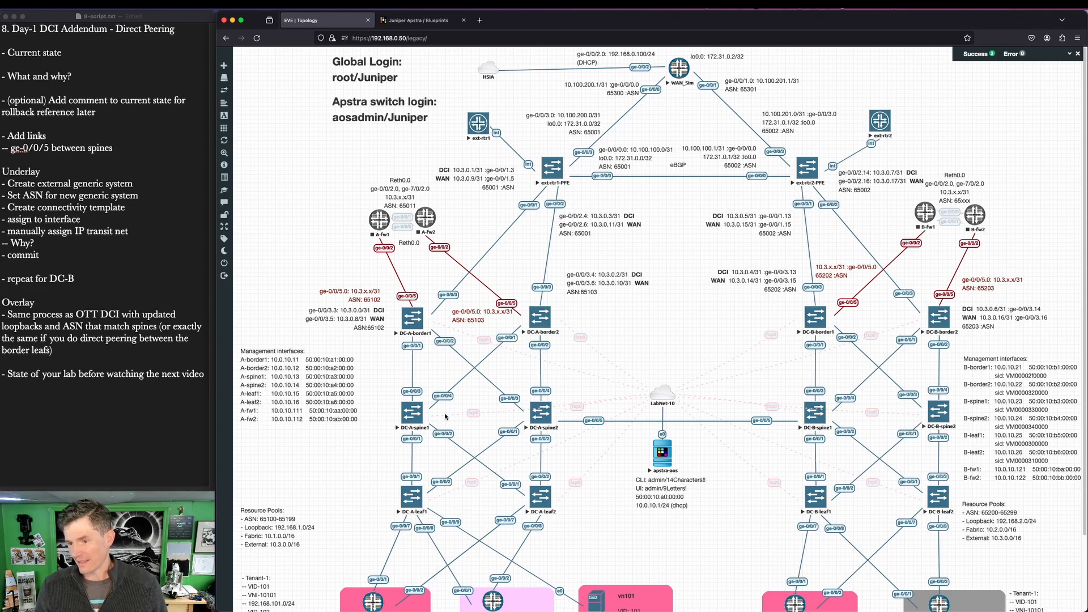
{"action": "key", "text": "ctrl+a"}
{"action": "left_click", "coordinate": [427, 411]}
{"action": "left_click_drag", "start_coordinate": [462, 393], "coordinate": [481, 389]}
{"action": "left_click_drag", "start_coordinate": [503, 383], "coordinate": [515, 382]}
{"action": "left_click_drag", "start_coordinate": [550, 383], "coordinate": [685, 380]}
{"action": "left_click_drag", "start_coordinate": [725, 379], "coordinate": [803, 405]}
{"action": "left_click_drag", "start_coordinate": [820, 407], "coordinate": [831, 411]}
{"action": "left_click_drag", "start_coordinate": [461, 412], "coordinate": [826, 407]}
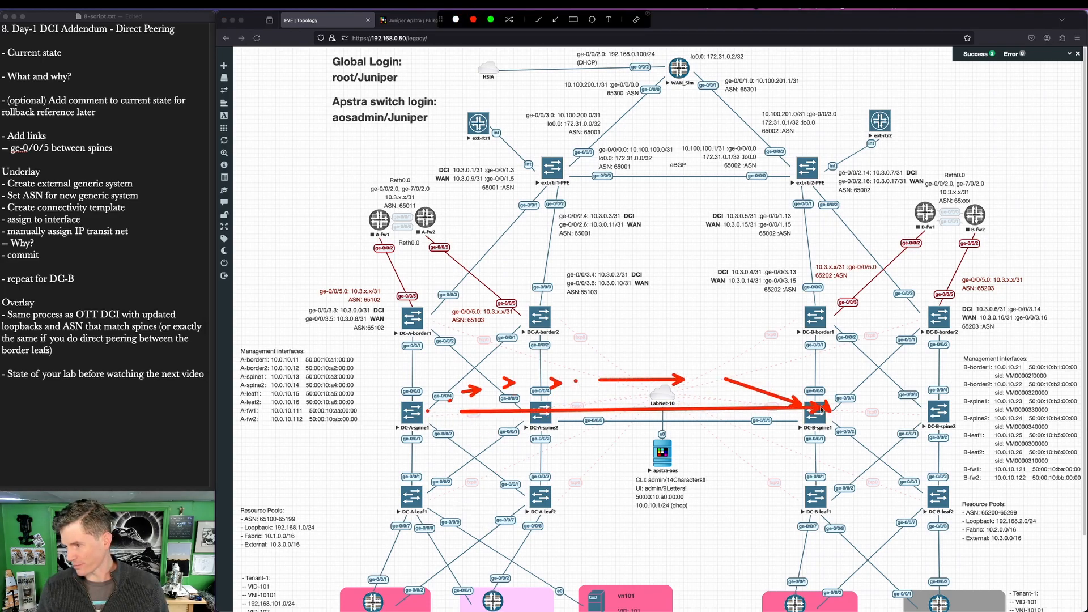
{"action": "key", "text": "Escape"}
{"action": "key", "text": "ctrl+a"}
{"action": "left_click_drag", "start_coordinate": [522, 390], "coordinate": [838, 434]}
{"action": "key", "text": "Escape"}
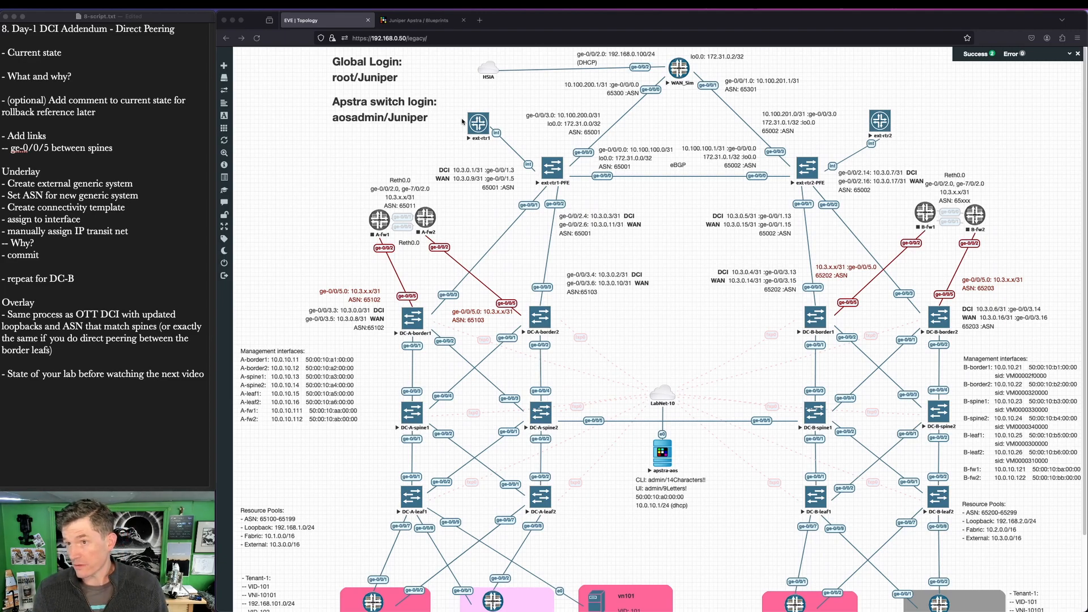
Switch to Juniper Apstra and open the DC-A blueprint
{"action": "left_click", "coordinate": [397, 20]}
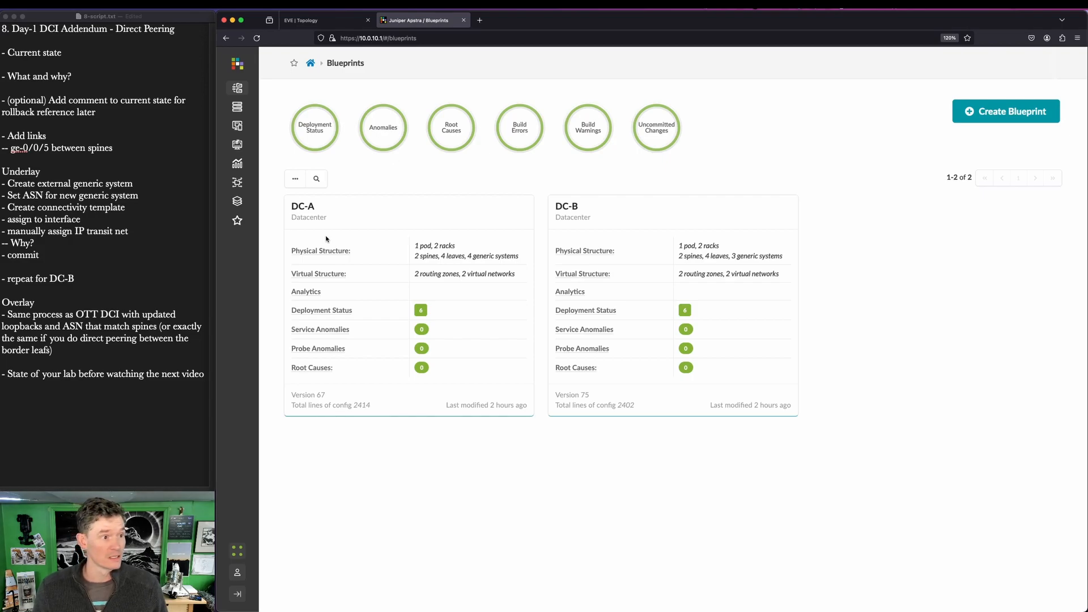
{"action": "left_click", "coordinate": [307, 209]}
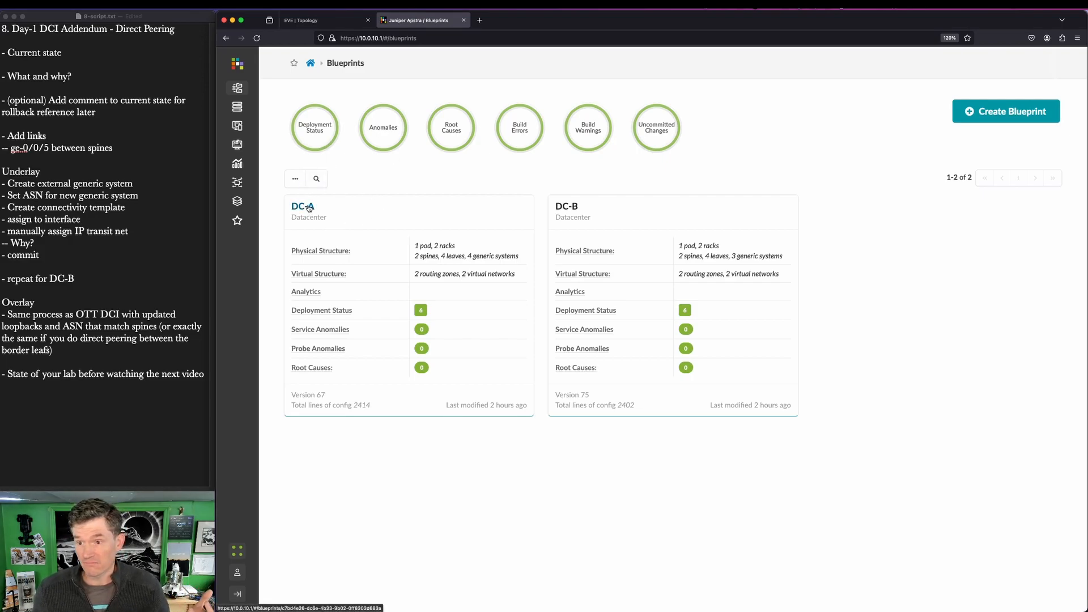
{"action": "left_click", "coordinate": [309, 20]}
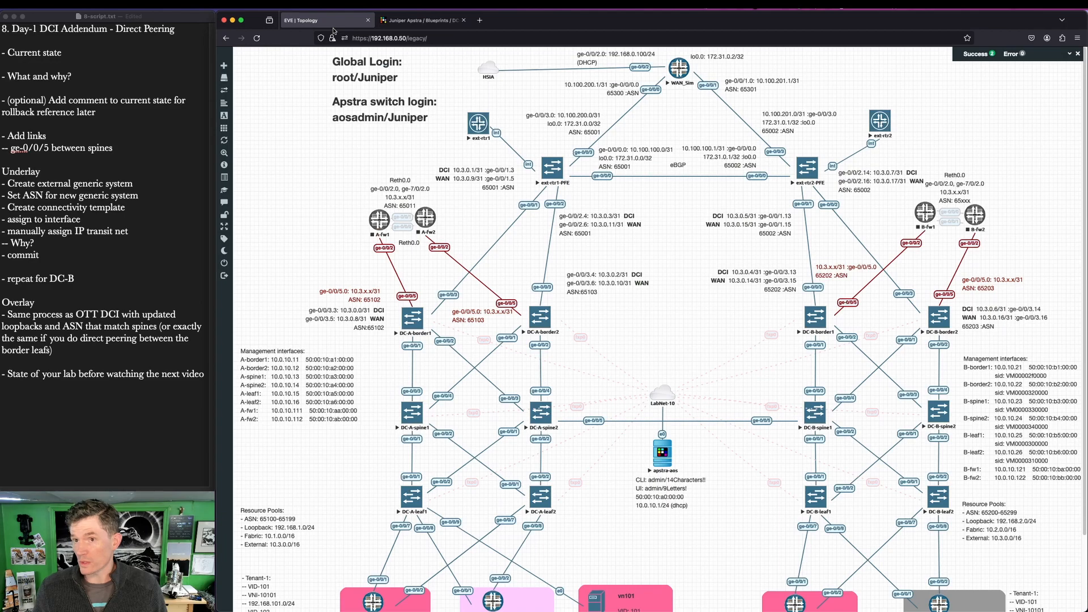
{"action": "left_click_drag", "start_coordinate": [380, 291], "coordinate": [590, 535]}
{"action": "mouse_move", "coordinate": [773, 270]}
{"action": "left_mouse_down"}
{"action": "mouse_move", "coordinate": [942, 529]}
{"action": "mouse_move", "coordinate": [970, 535]}
{"action": "left_mouse_up"}
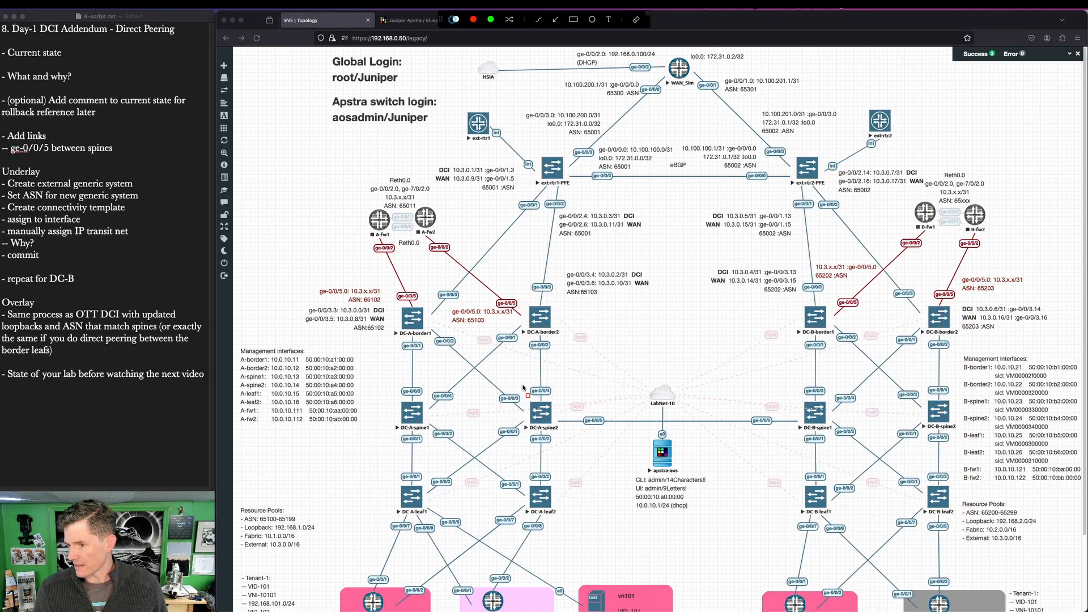
{"action": "mouse_move", "coordinate": [385, 292]}
{"action": "left_mouse_down"}
{"action": "mouse_move", "coordinate": [604, 579]}
{"action": "mouse_move", "coordinate": [570, 536]}
{"action": "left_mouse_up"}
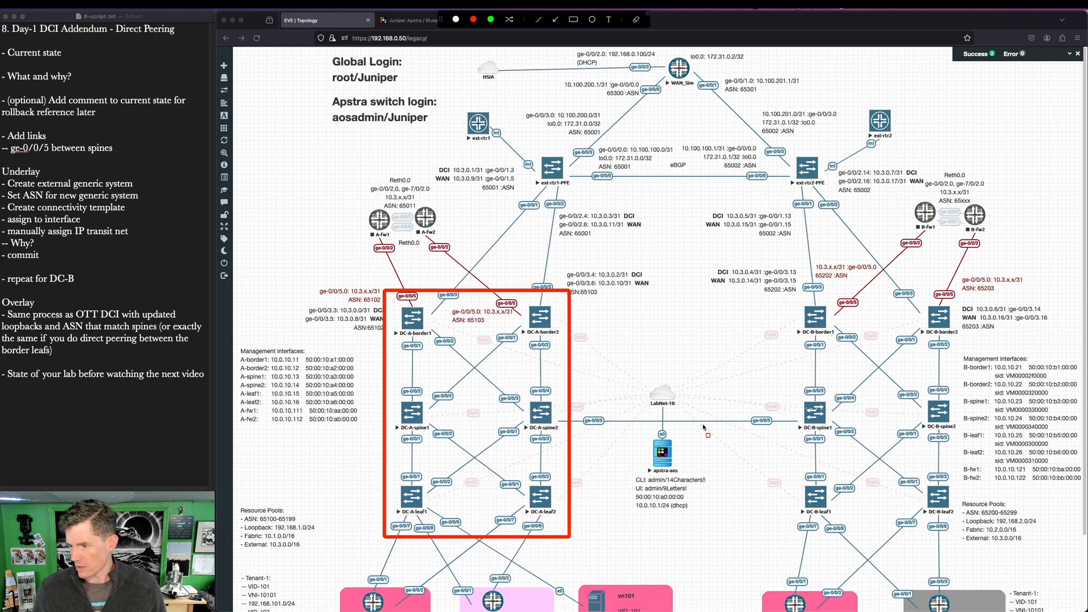
{"action": "left_click_drag", "start_coordinate": [699, 329], "coordinate": [801, 403]}
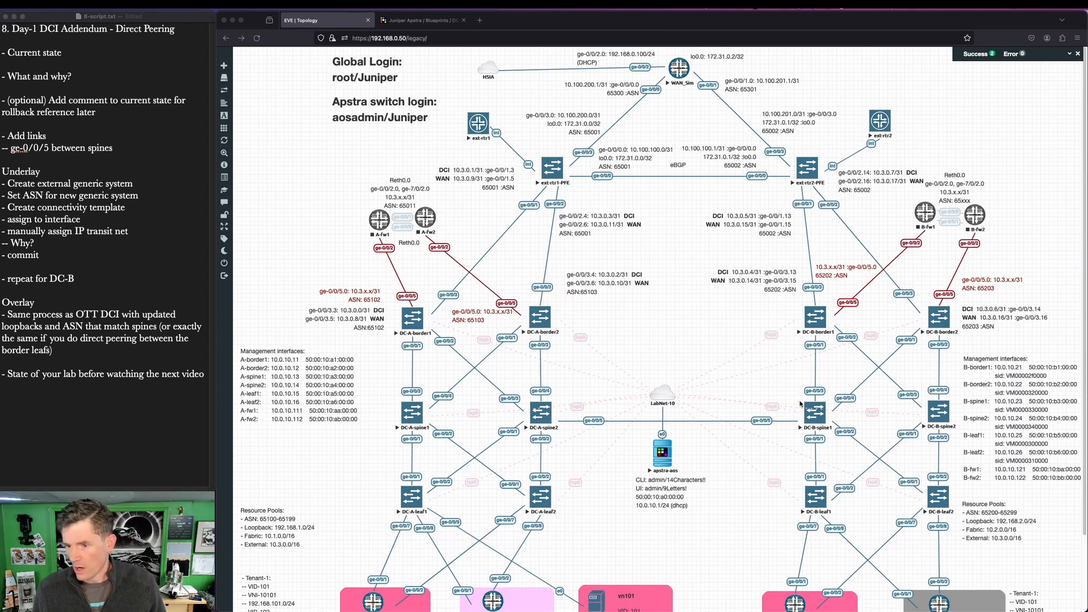
Return to Juniper Apstra and show the staged physical topology of the DC-A blueprint
{"action": "left_click", "coordinate": [434, 20]}
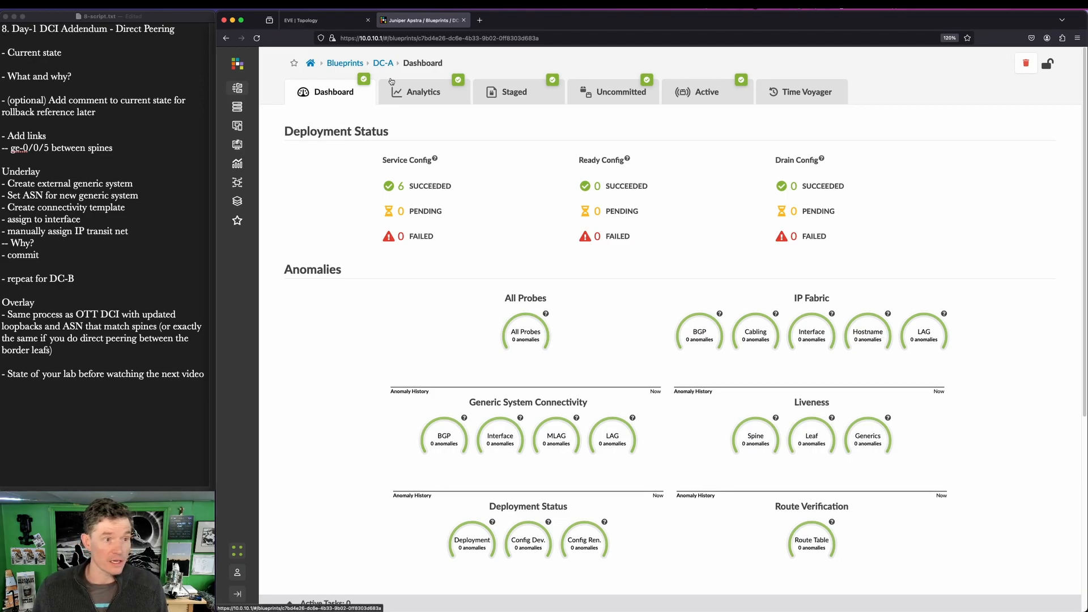
{"action": "left_click", "coordinate": [506, 92]}
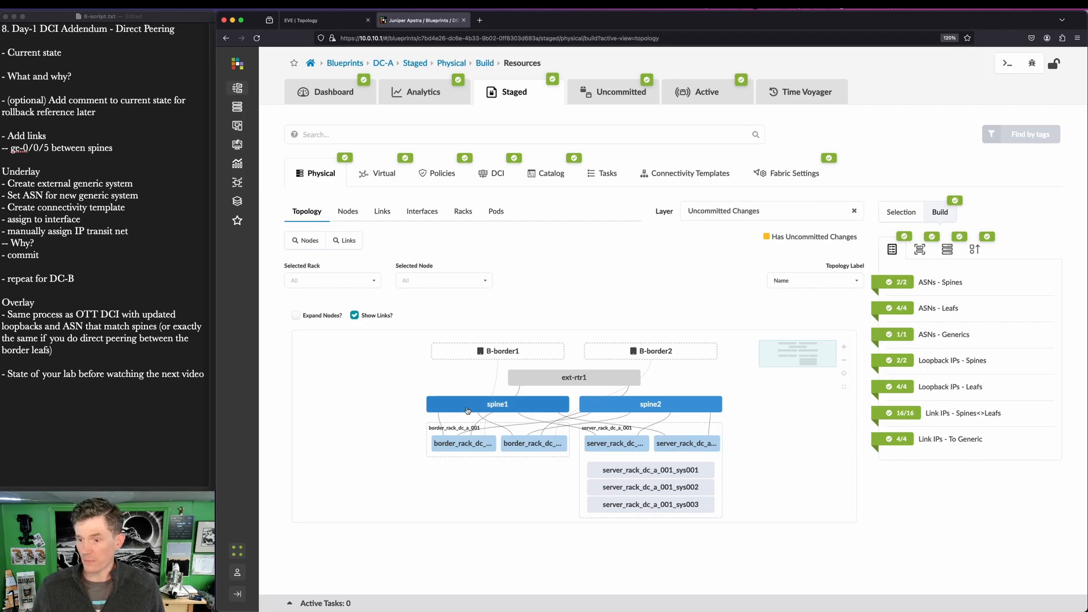
{"action": "mouse_move", "coordinate": [468, 410]}
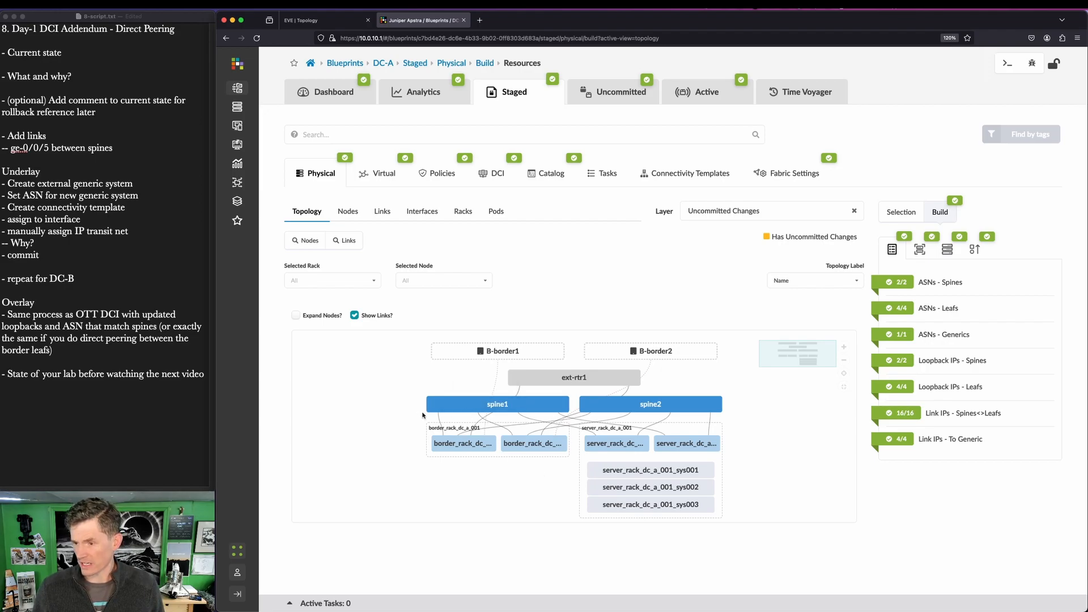
{"action": "key", "text": "ctrl+shift+a"}
{"action": "left_click_drag", "start_coordinate": [723, 371], "coordinate": [661, 387]}
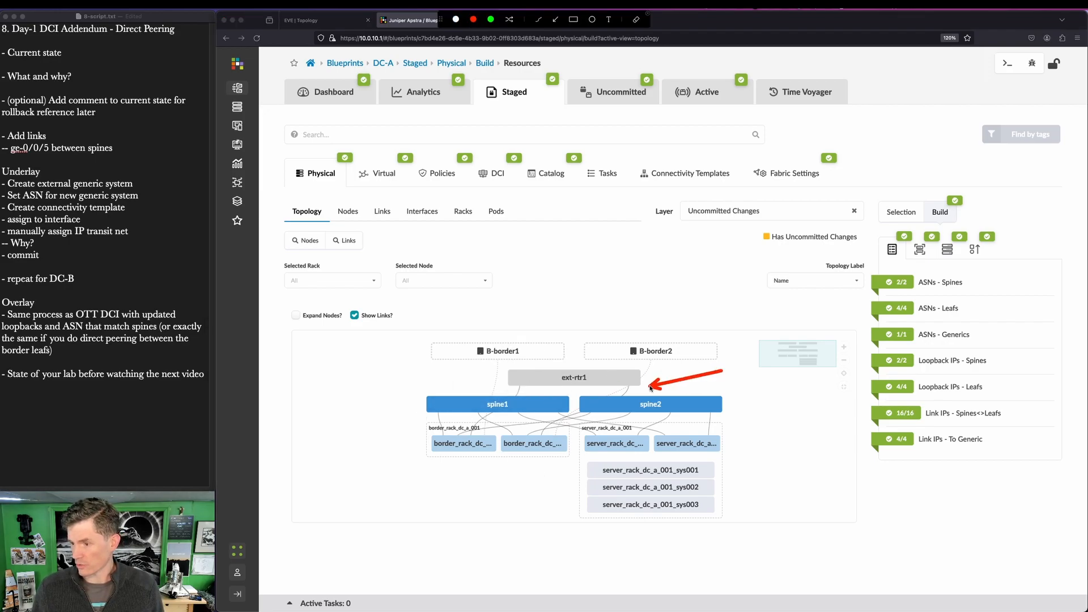
{"action": "mouse_move", "coordinate": [420, 424]}
{"action": "left_mouse_down"}
{"action": "mouse_move", "coordinate": [515, 459]}
{"action": "mouse_move", "coordinate": [575, 466]}
{"action": "left_mouse_up"}
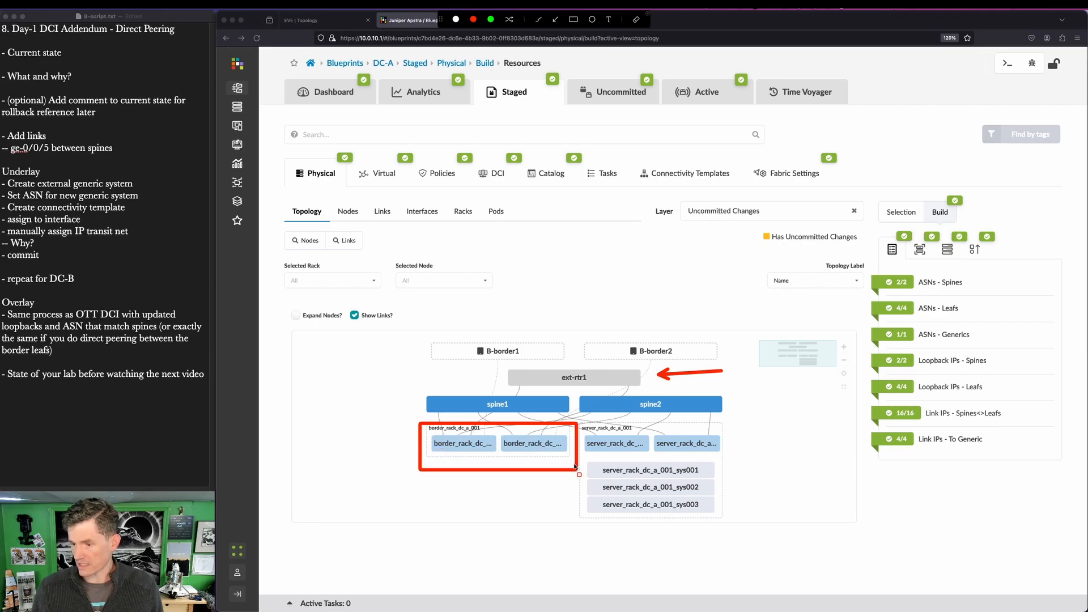
{"action": "key", "text": "Escape"}
{"action": "key", "text": "ctrl+shift+a"}
{"action": "left_click_drag", "start_coordinate": [571, 389], "coordinate": [732, 426]}
{"action": "key", "text": "Escape"}
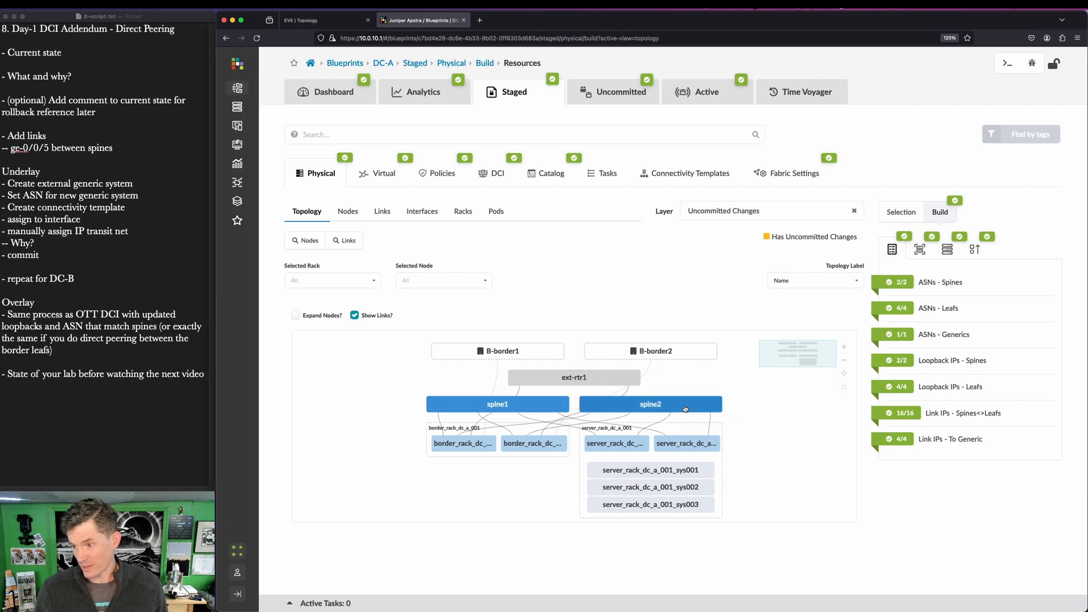
{"action": "left_click", "coordinate": [697, 404]}
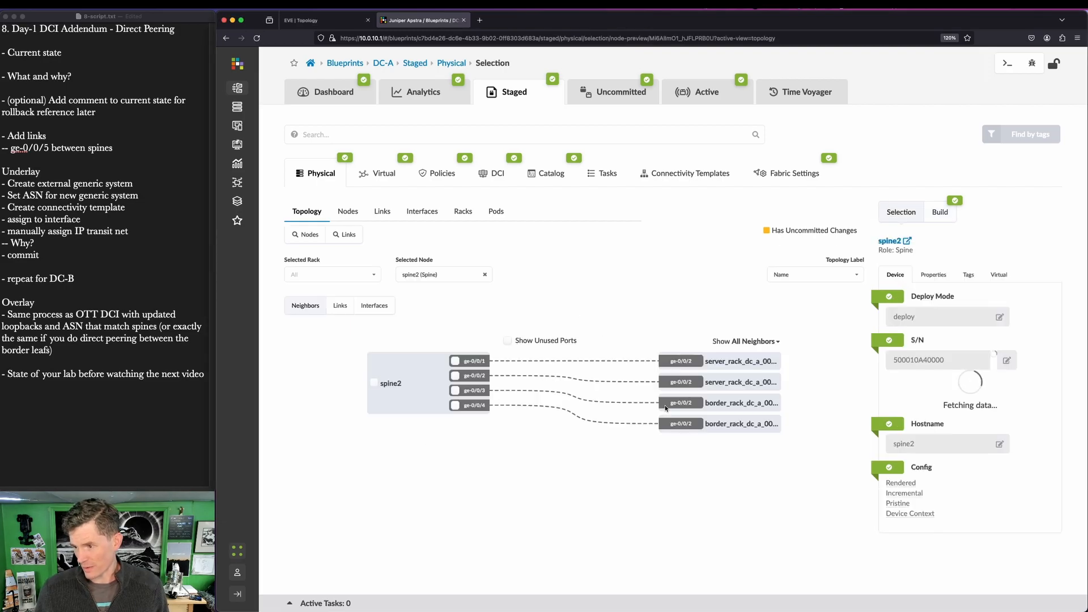
{"action": "left_click", "coordinate": [373, 384]}
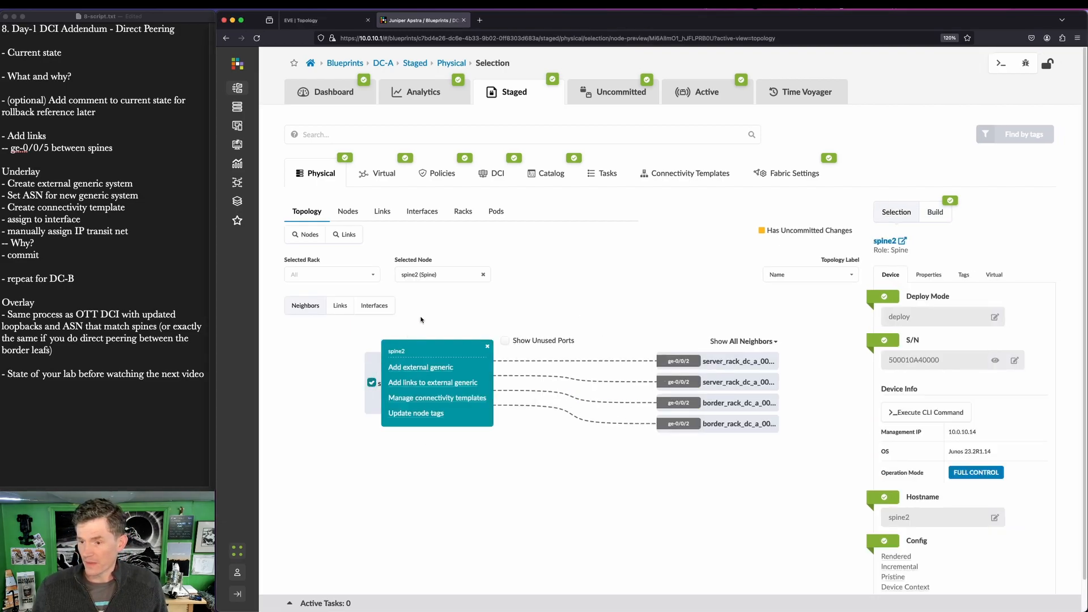
{"action": "left_click", "coordinate": [430, 369]}
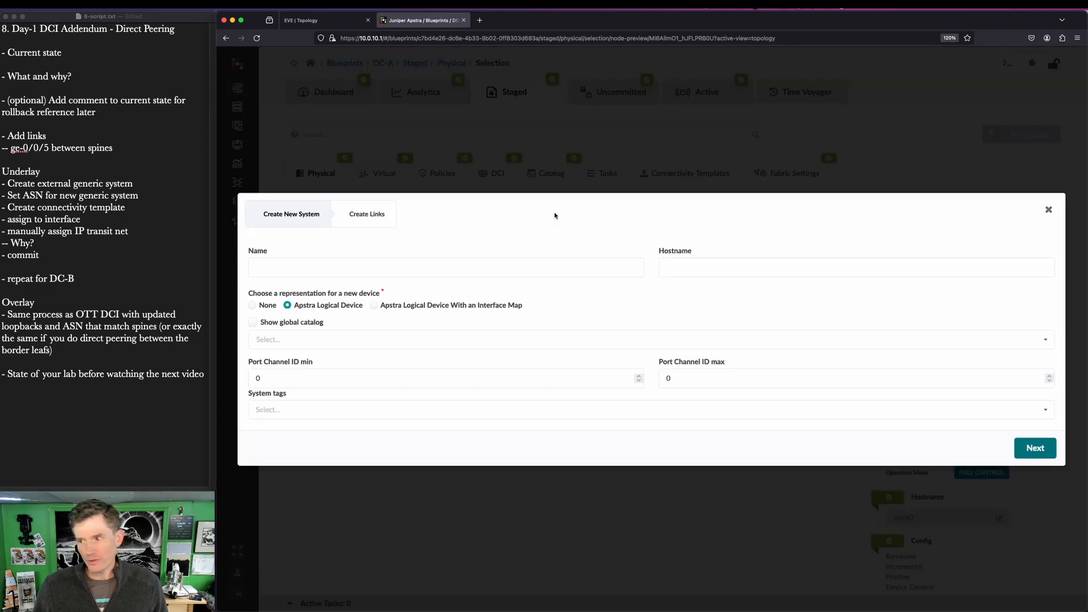
{"action": "left_click", "coordinate": [1050, 210]}
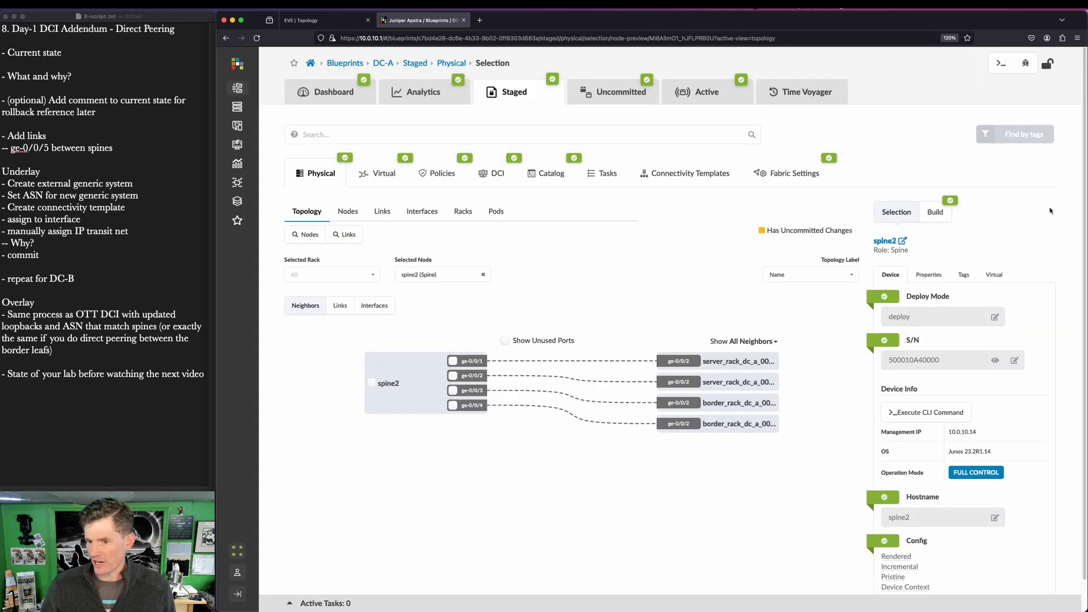
Select border_rack_dc_a_001_leaf1 in the topology and examine which actions are available for this border leaf
{"action": "left_click", "coordinate": [316, 212]}
{"action": "left_click", "coordinate": [468, 447]}
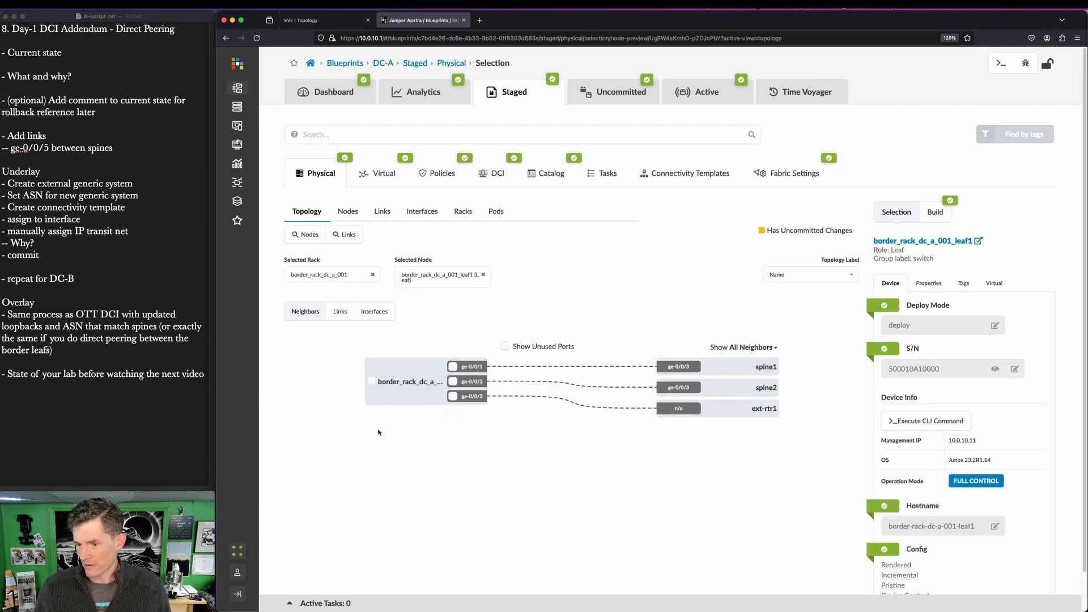
{"action": "left_click", "coordinate": [373, 381]}
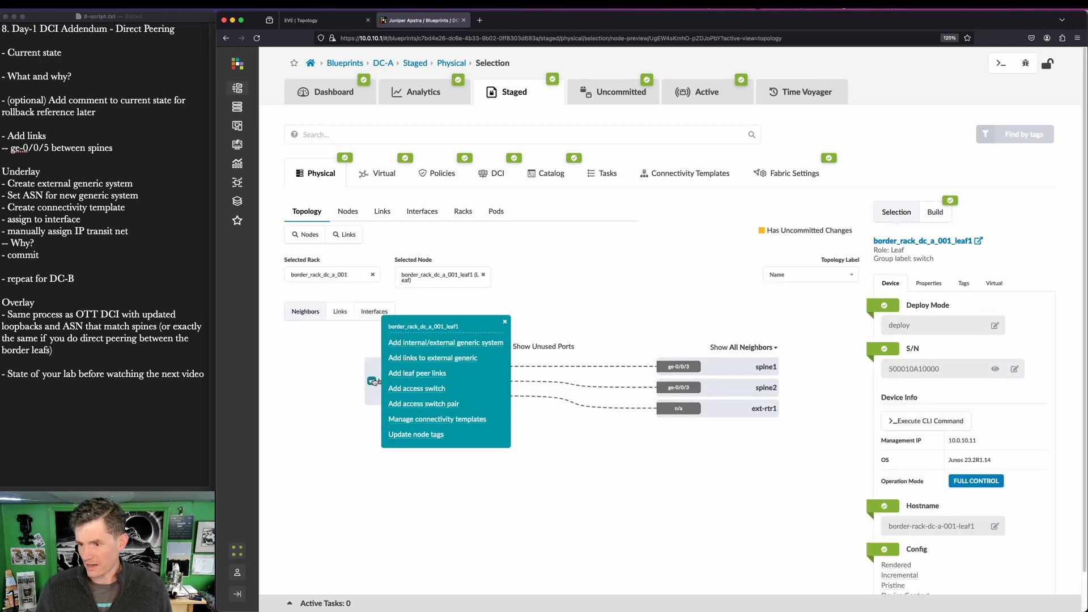
{"action": "left_click", "coordinate": [505, 323]}
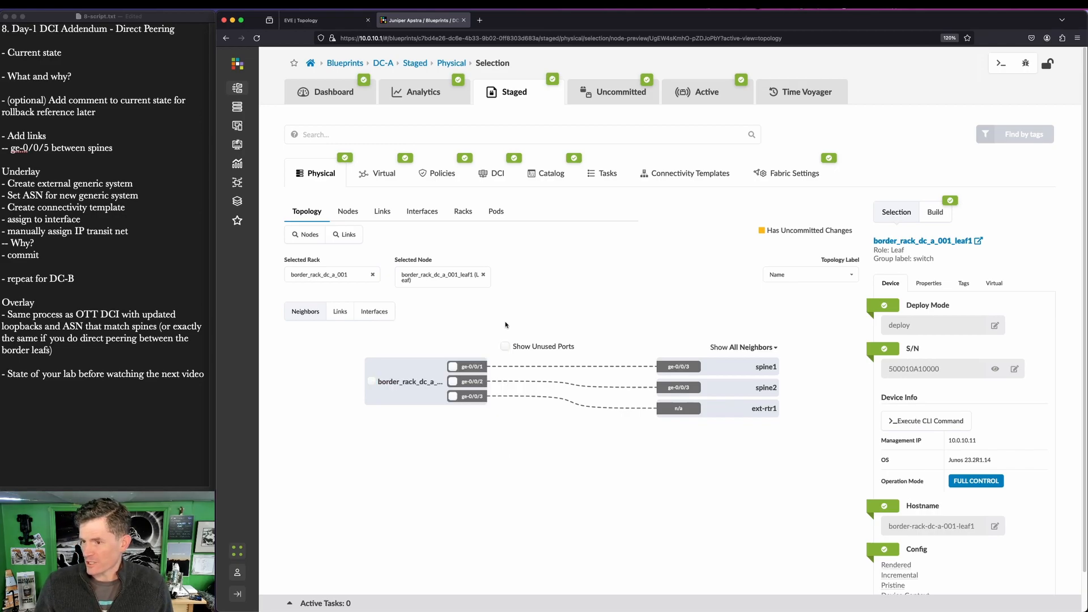
Start adding an external generic system to spine2 in the staged topology and name it DC-B-Spine1
{"action": "left_click", "coordinate": [308, 216]}
{"action": "left_click", "coordinate": [642, 406]}
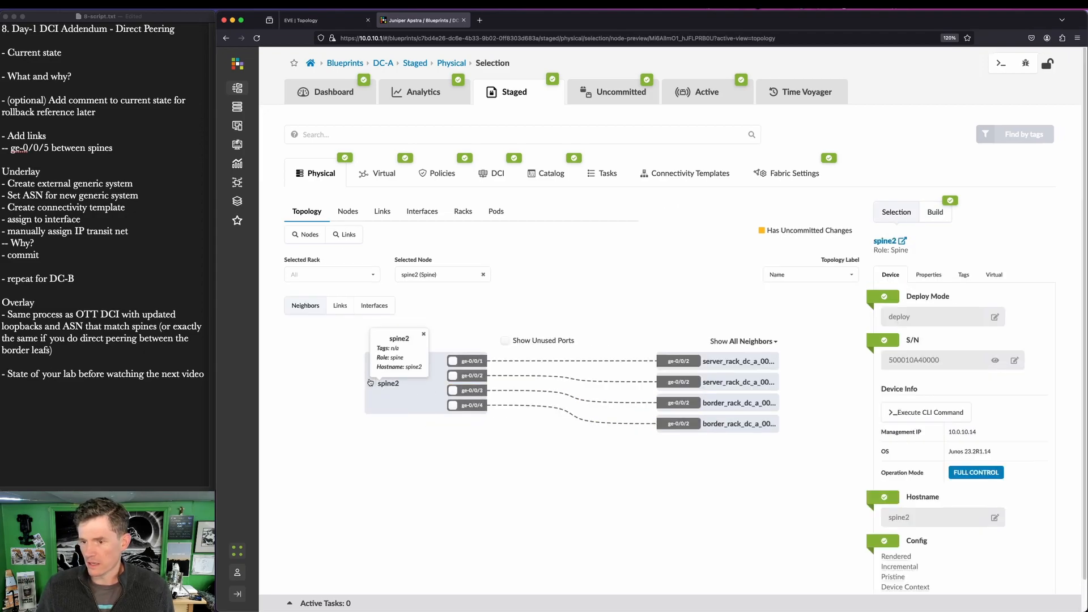
{"action": "left_click", "coordinate": [372, 383]}
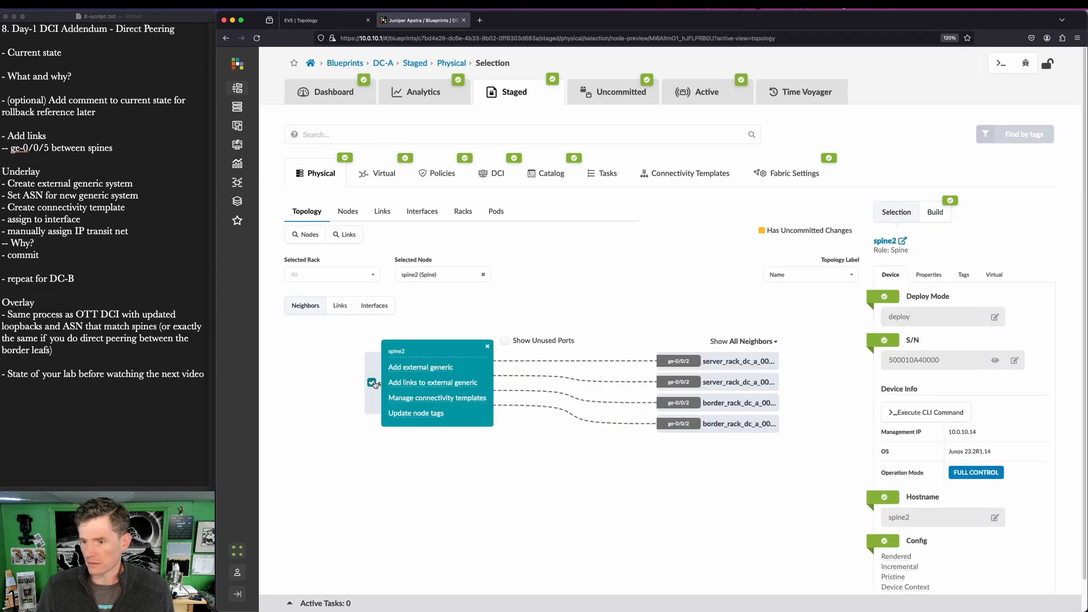
{"action": "left_click", "coordinate": [420, 368]}
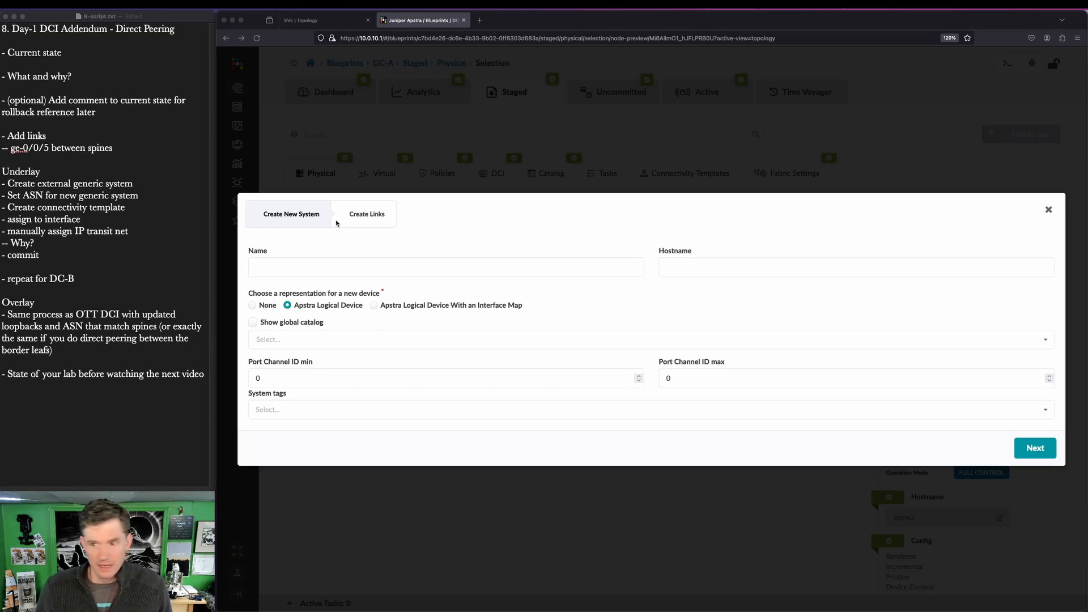
{"action": "left_click", "coordinate": [327, 269]}
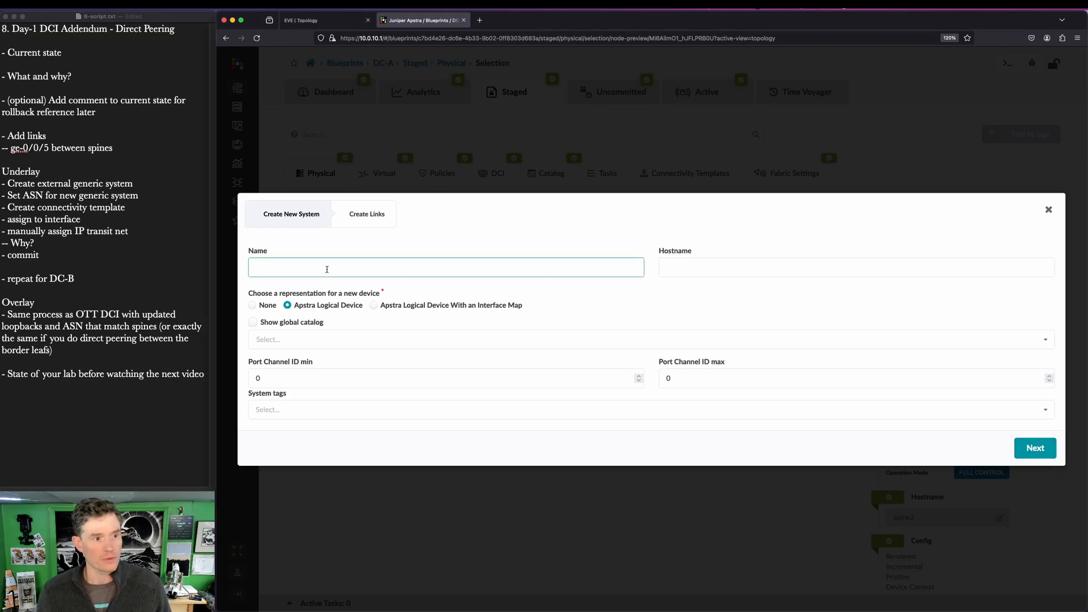
{"action": "type", "text": "D"}
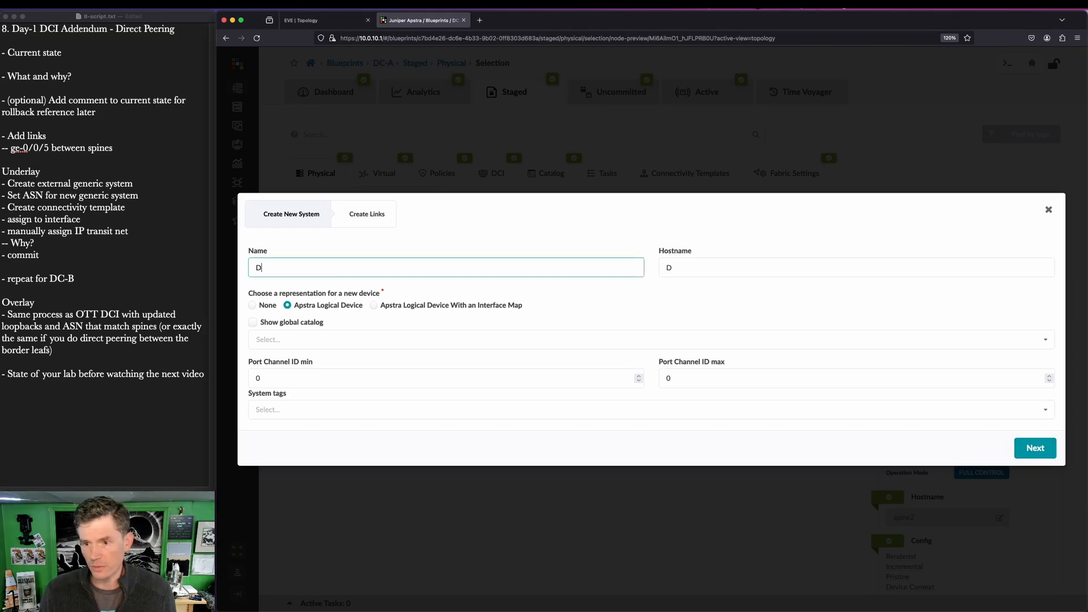
{"action": "type", "text": "C-B-Spine1"}
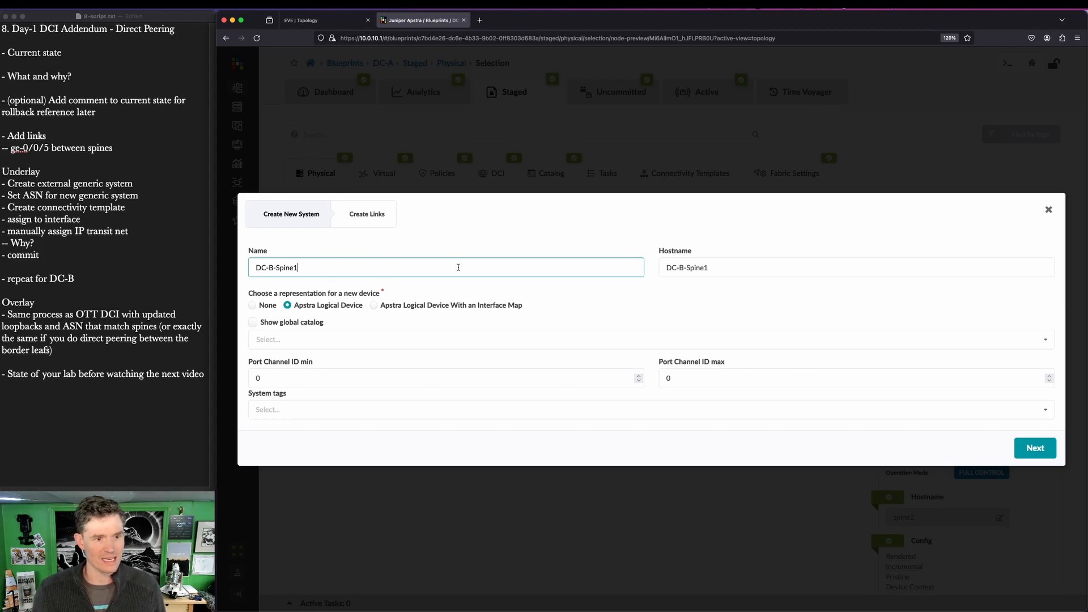
Choose None as the new system's device representation and proceed to creating its links
{"action": "key", "text": "ctrl+a"}
{"action": "left_click_drag", "start_coordinate": [640, 242], "coordinate": [776, 312]}
{"action": "key", "text": "Escape"}
{"action": "left_click", "coordinate": [256, 306]}
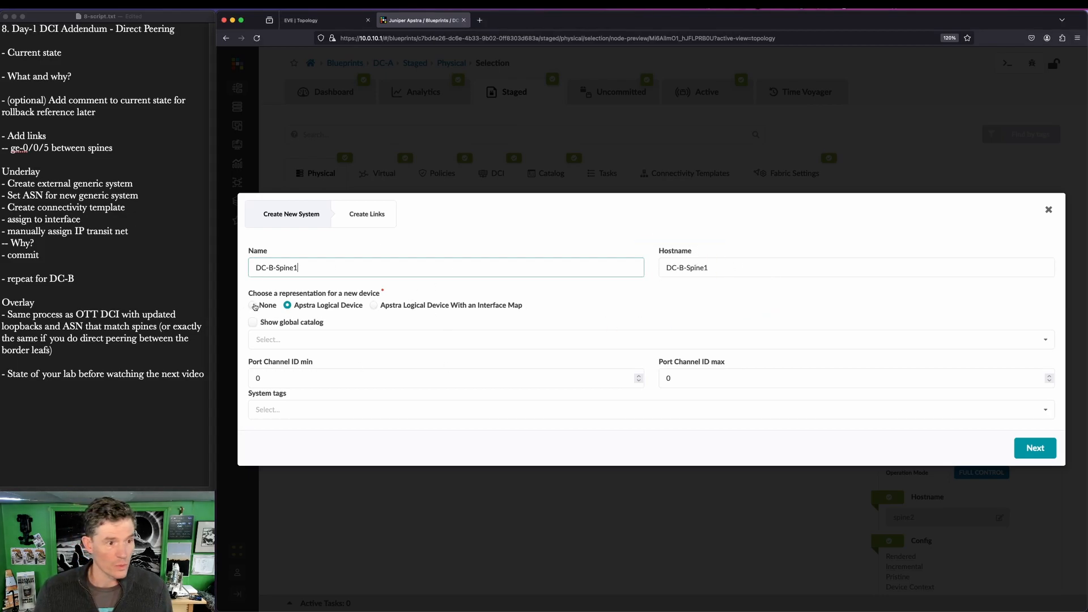
{"action": "left_click", "coordinate": [254, 307]}
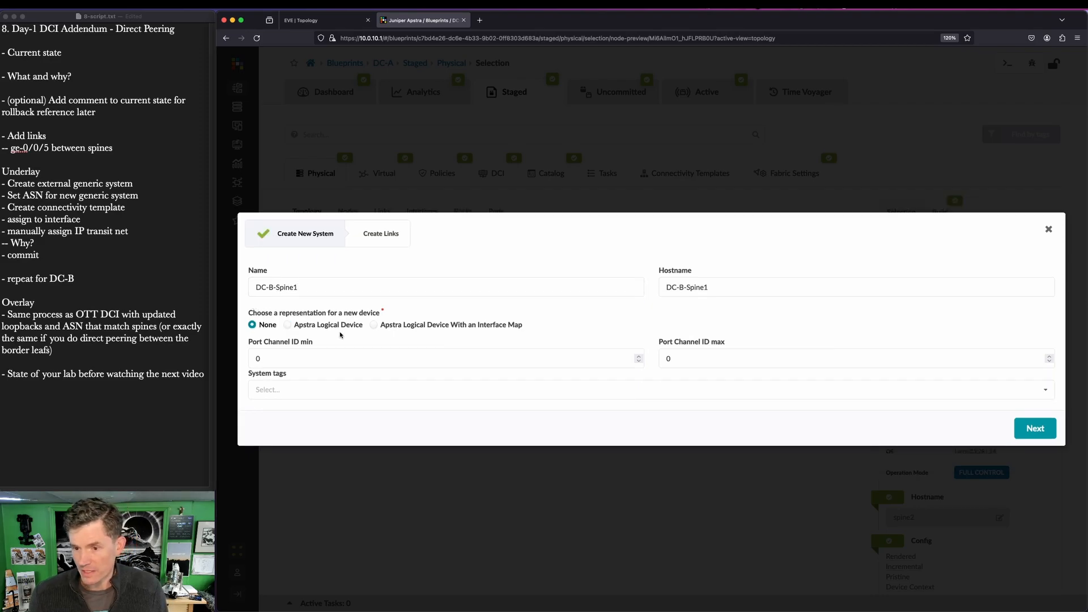
{"action": "left_click", "coordinate": [1042, 426]}
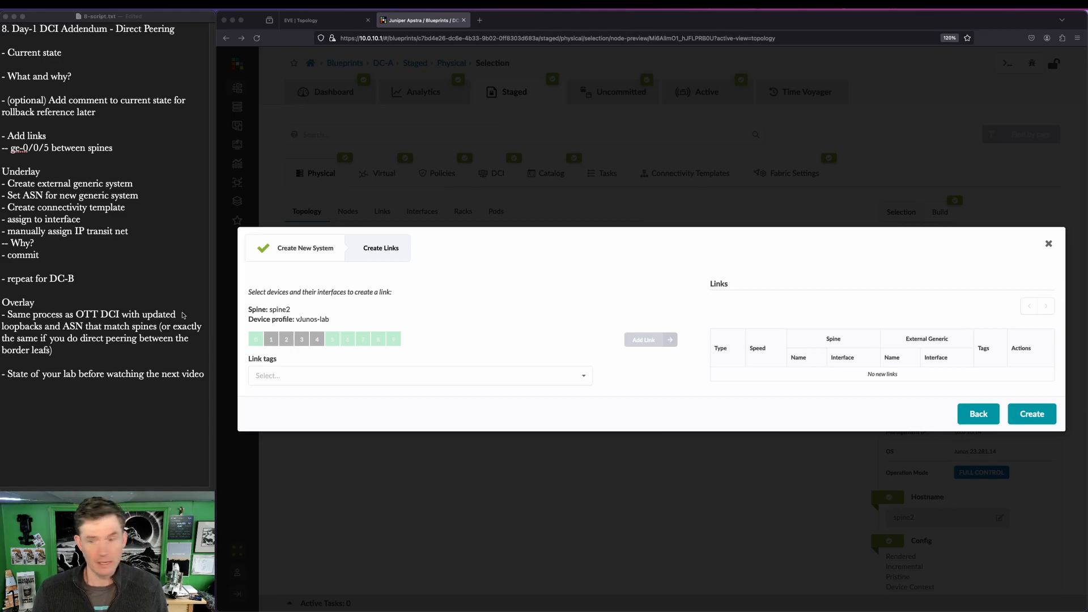
Add a link from spine2's ge-0/0/5 interface to DC-B-Spine1 and create the external generic system
{"action": "left_click", "coordinate": [333, 340]}
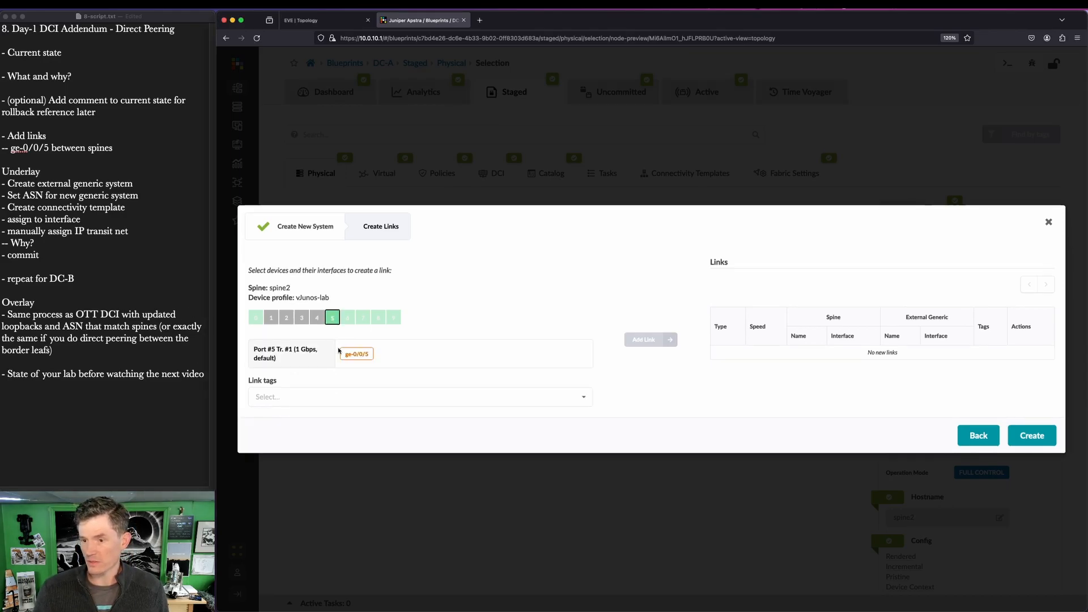
{"action": "left_click", "coordinate": [677, 340]}
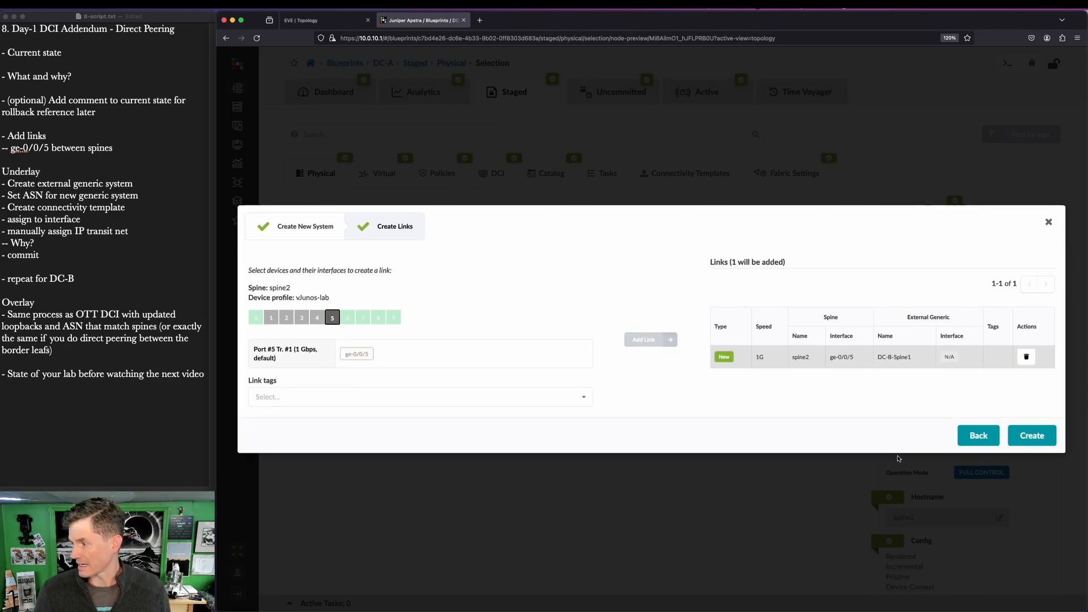
{"action": "left_click", "coordinate": [1020, 434]}
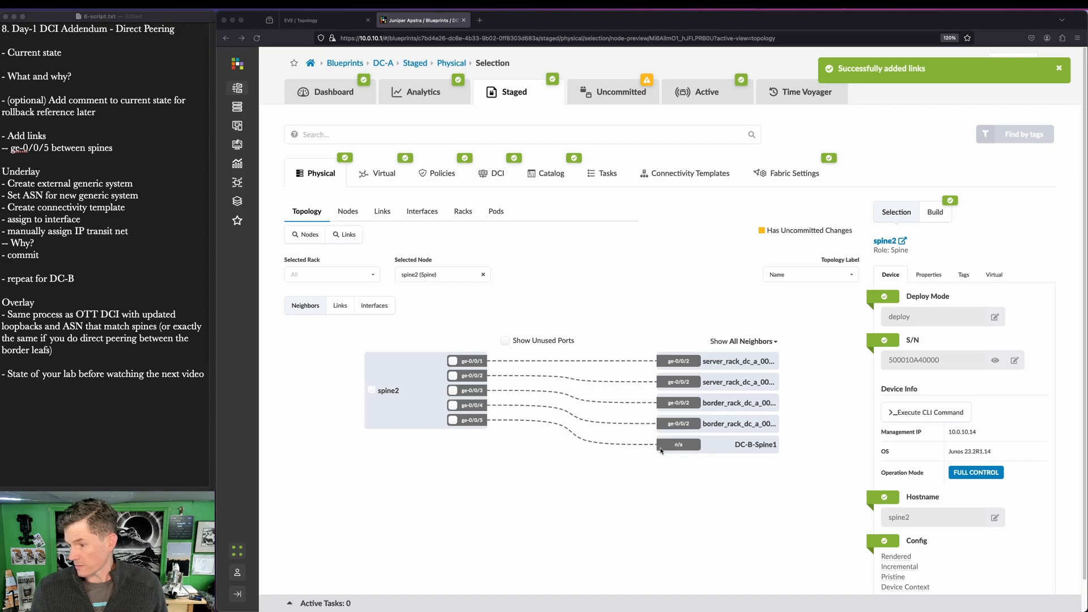
{"action": "mouse_move", "coordinate": [652, 431]}
{"action": "left_mouse_down"}
{"action": "mouse_move", "coordinate": [907, 468]}
{"action": "mouse_move", "coordinate": [797, 460]}
{"action": "left_mouse_up"}
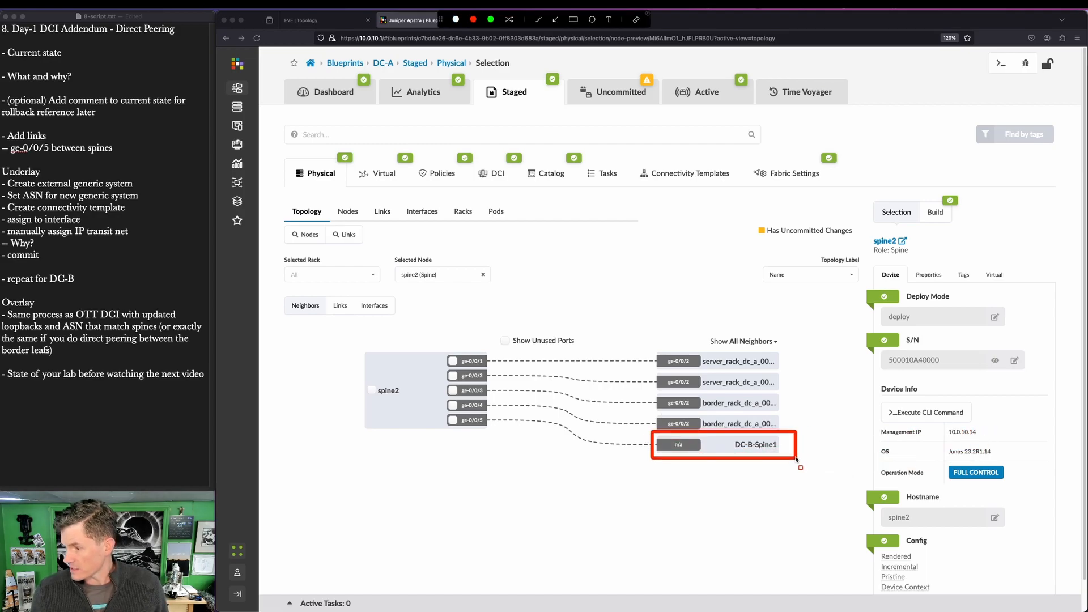
{"action": "key", "text": "Escape"}
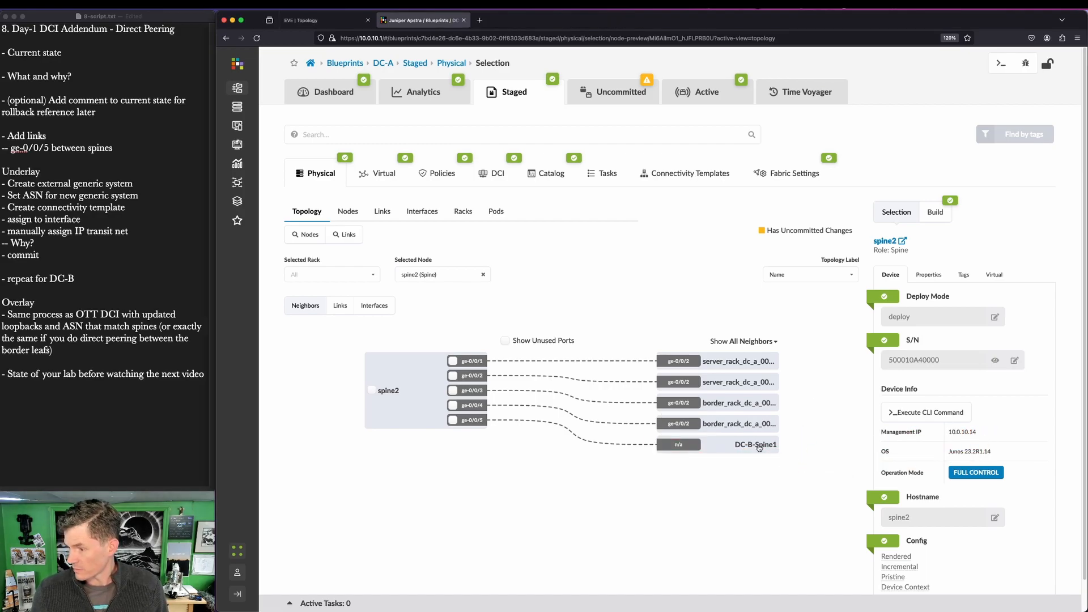
Select the DC-B-Spine1 generic system and open its ASN property for editing
{"action": "left_click", "coordinate": [759, 446]}
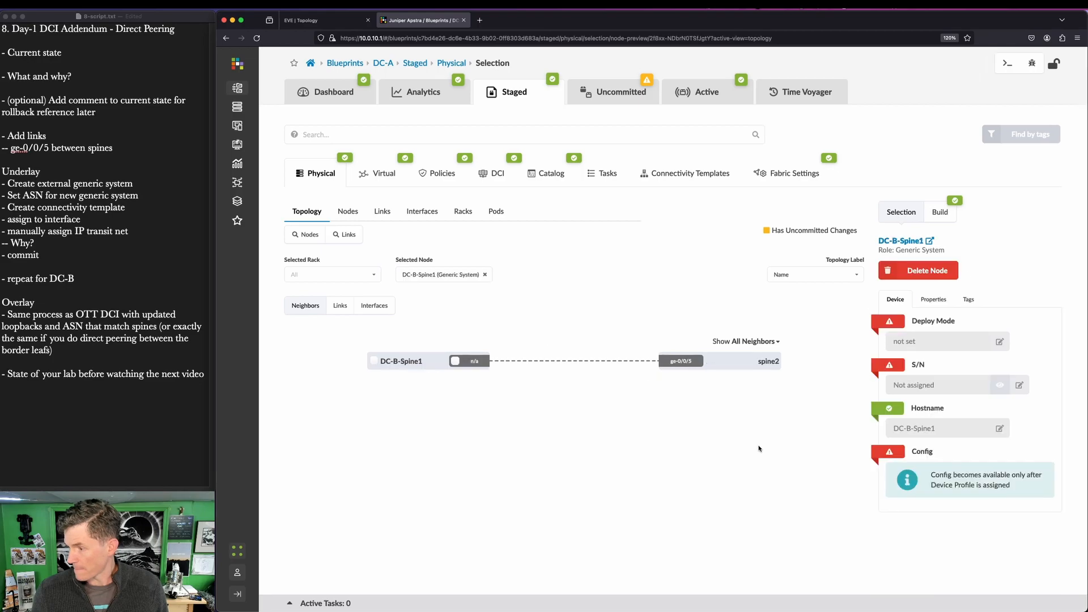
{"action": "left_click", "coordinate": [935, 301]}
{"action": "left_click", "coordinate": [996, 516]}
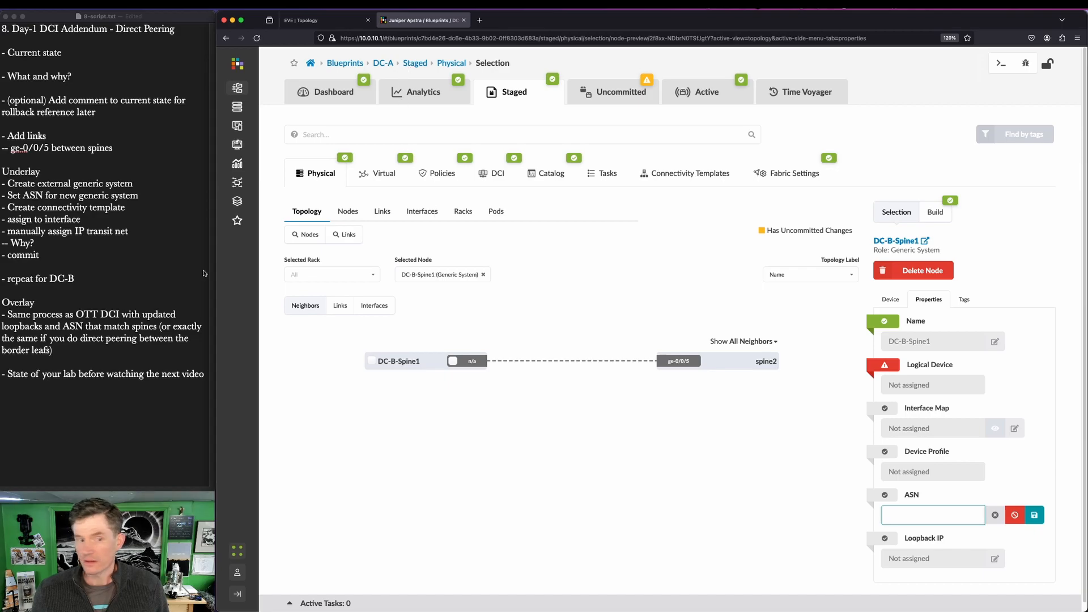
{"action": "key", "text": "super+Tab"}
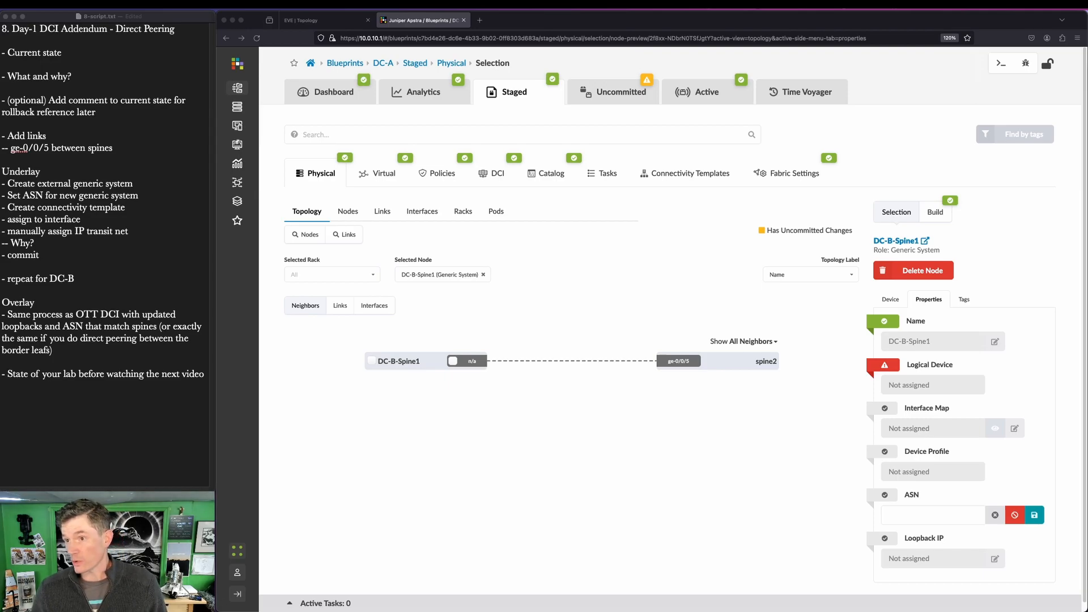
{"action": "key", "text": "ctrl+super+a"}
{"action": "mouse_move", "coordinate": [476, 67]}
{"action": "left_mouse_down"}
{"action": "mouse_move", "coordinate": [551, 110]}
{"action": "mouse_move", "coordinate": [570, 110]}
{"action": "left_mouse_up"}
{"action": "key", "text": "Escape"}
{"action": "key", "text": "ctrl+a"}
{"action": "left_click_drag", "start_coordinate": [655, 70], "coordinate": [760, 115]}
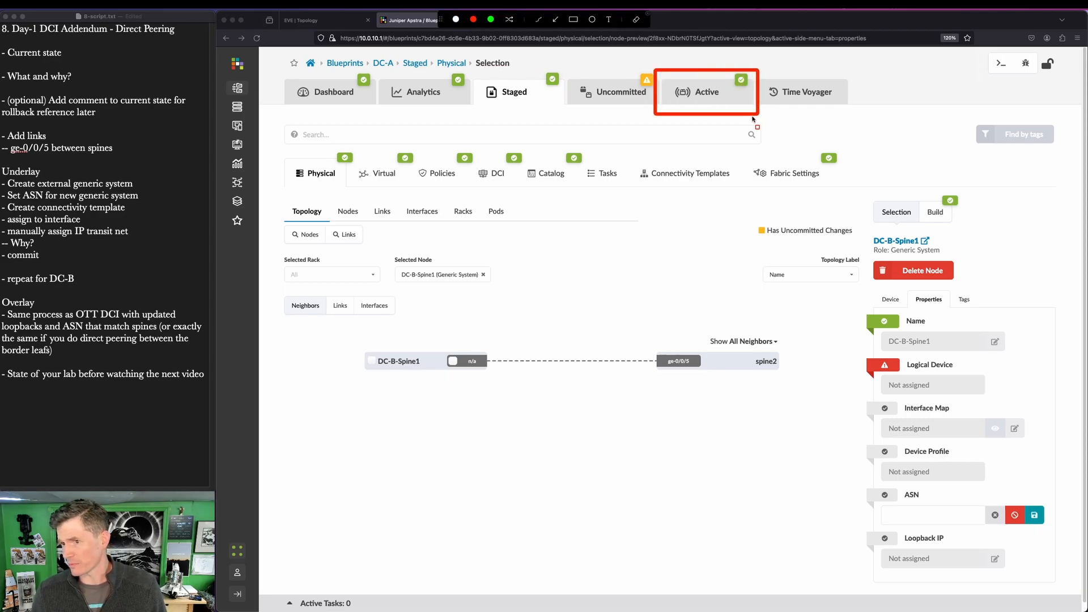
{"action": "left_click_drag", "start_coordinate": [411, 104], "coordinate": [356, 143]}
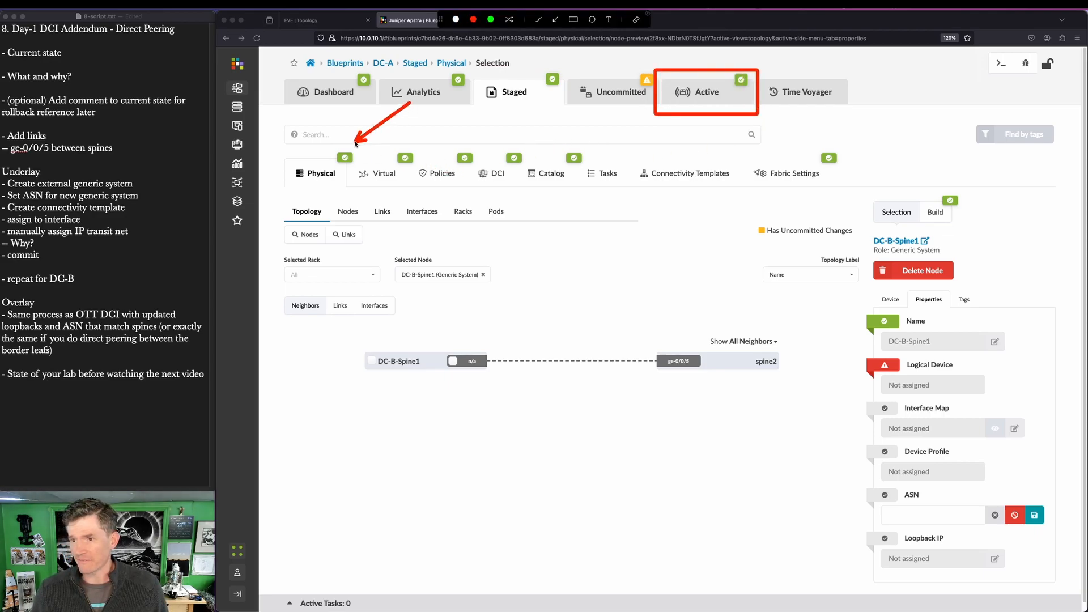
{"action": "left_click_drag", "start_coordinate": [390, 249], "coordinate": [355, 218]}
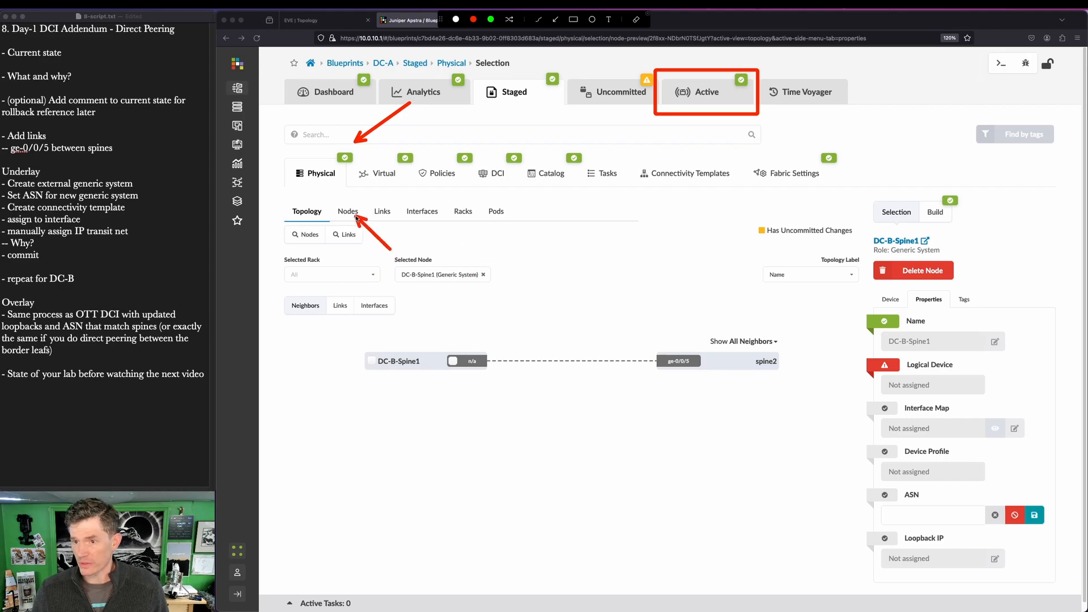
{"action": "key", "text": "Escape"}
Try to set the ASN of DC-B-Spine1 to 65200 and save it
{"action": "left_click", "coordinate": [958, 514]}
{"action": "type", "text": "6"}
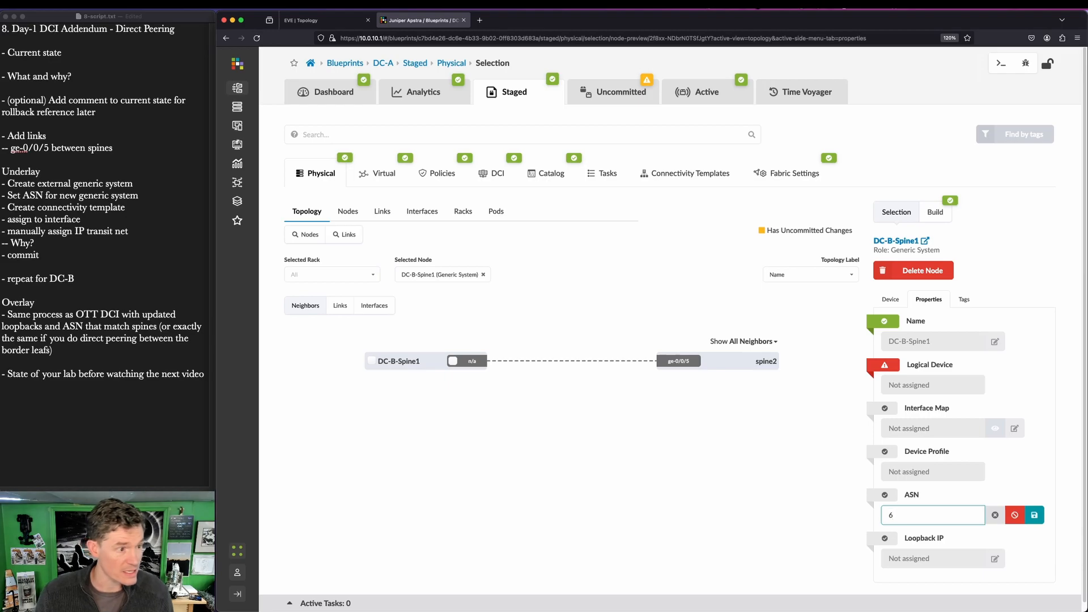
{"action": "type", "text": "5200"}
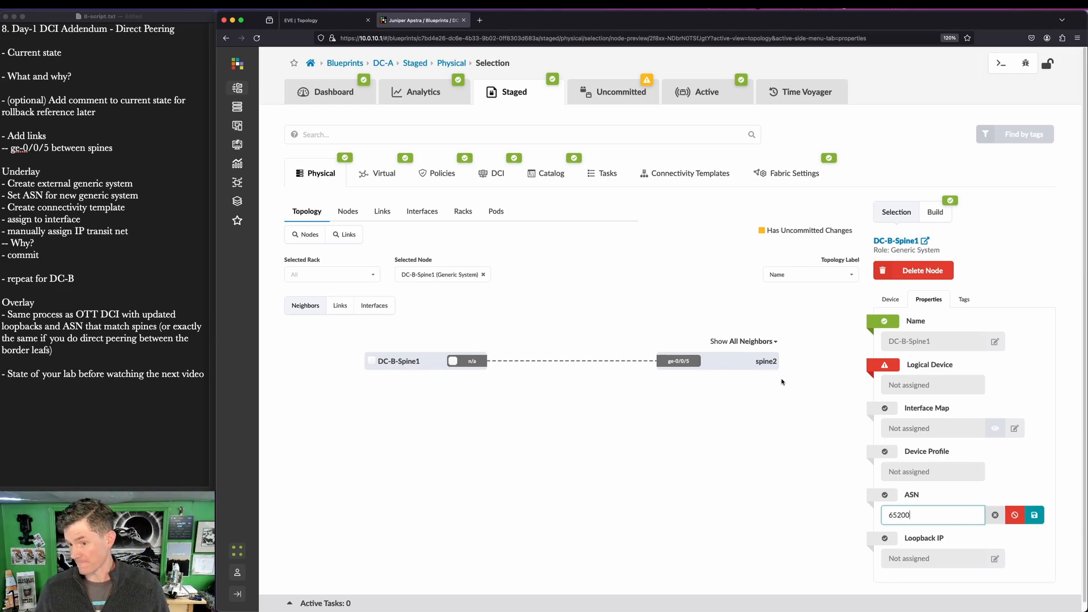
{"action": "left_click", "coordinate": [1039, 517]}
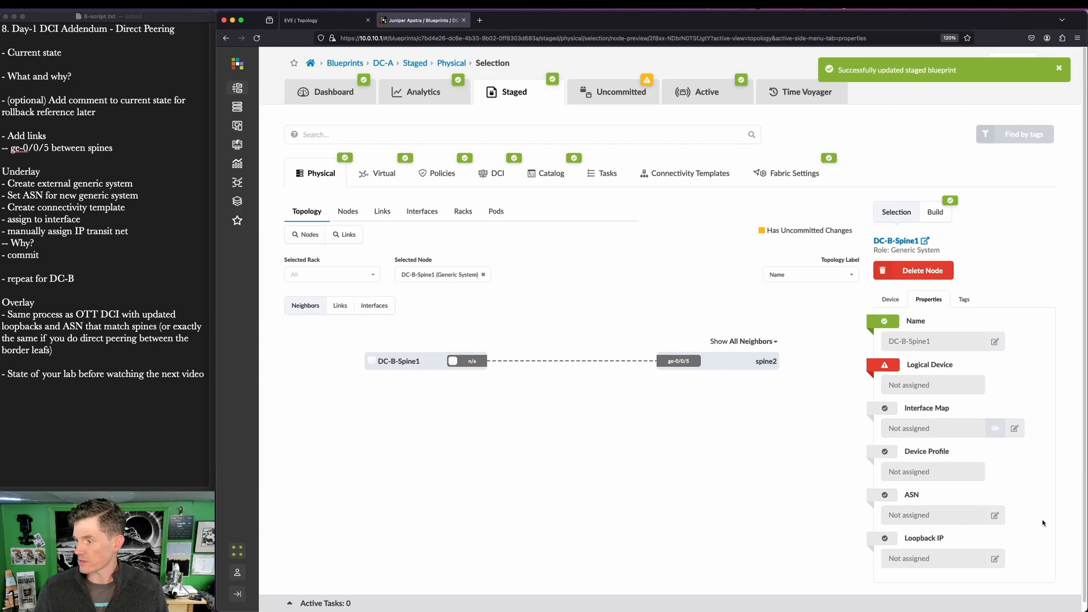
{"action": "key", "text": "ctrl+alt+a"}
{"action": "left_click_drag", "start_coordinate": [862, 482], "coordinate": [1025, 541]}
{"action": "key", "text": "Escape"}
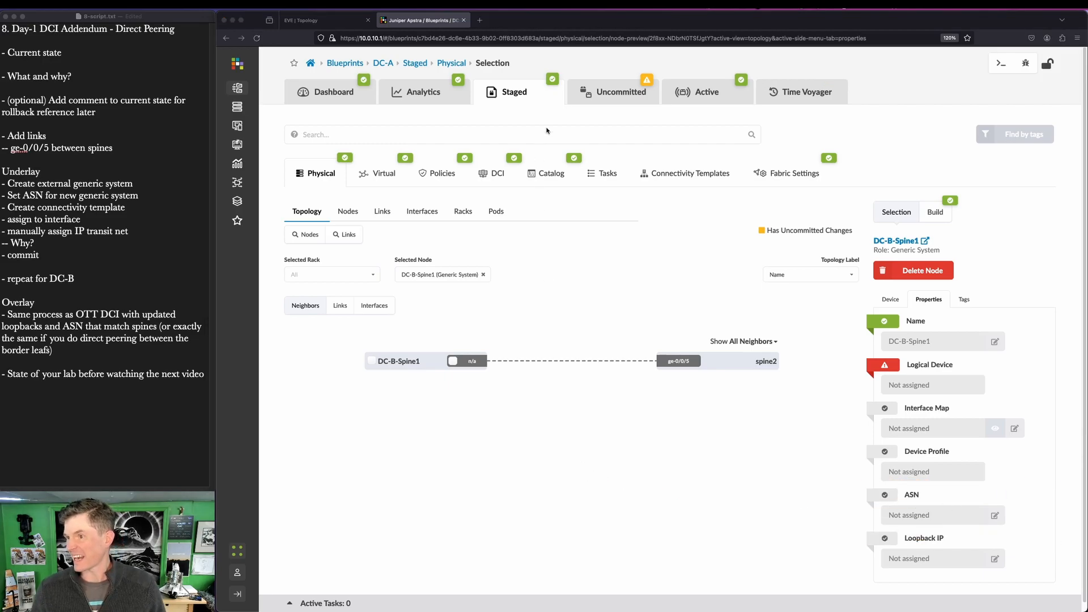
Check the blueprint's uncommitted changes and the staged node list for the ASN of DC-B-Spine1
{"action": "left_click", "coordinate": [599, 101]}
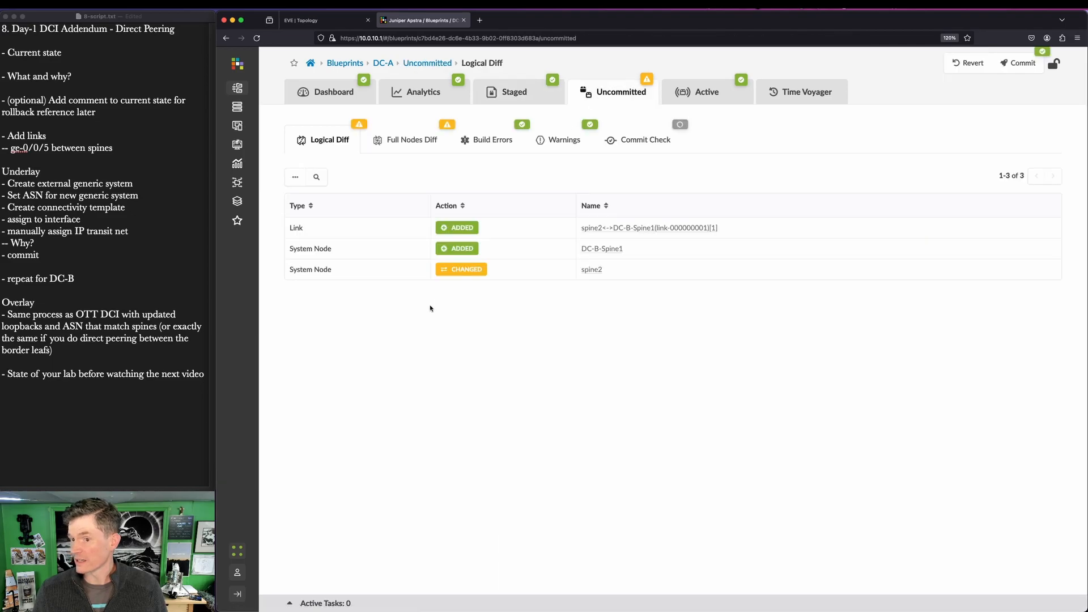
{"action": "left_click", "coordinate": [515, 95]}
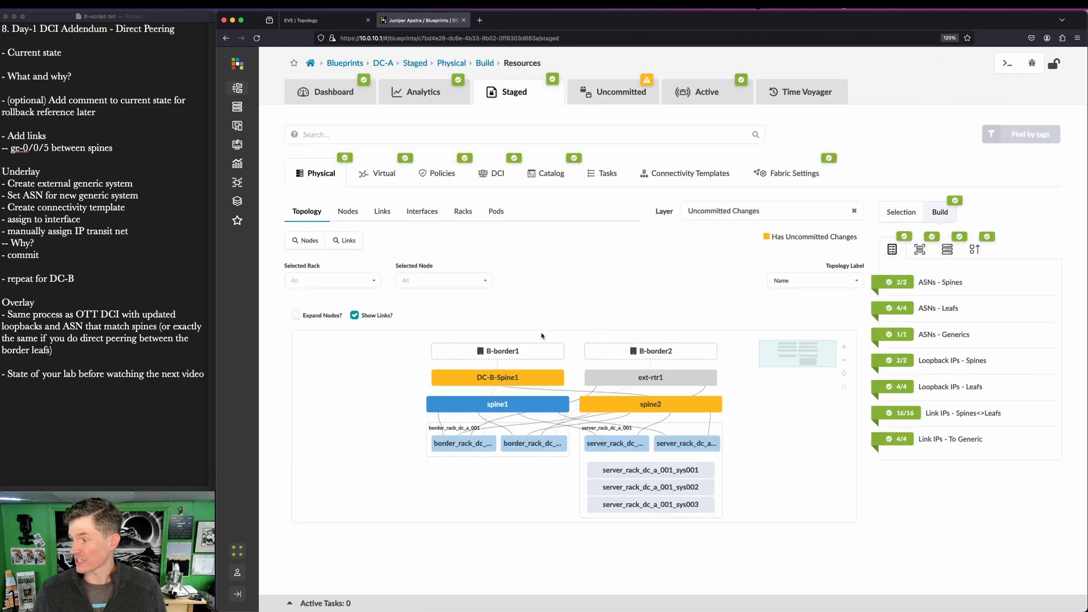
{"action": "left_click", "coordinate": [350, 212]}
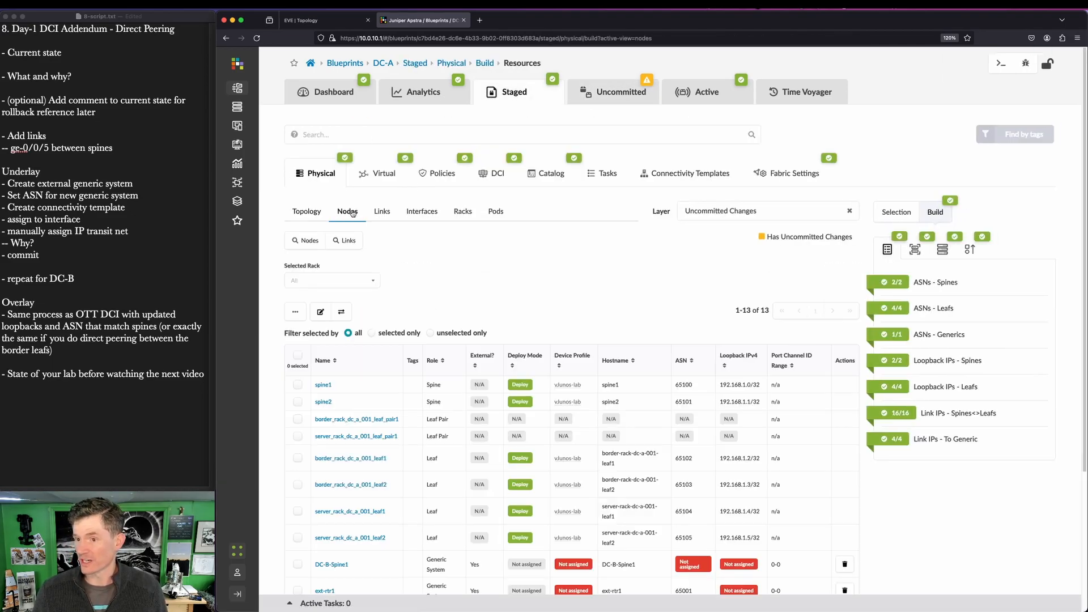
{"action": "left_click", "coordinate": [306, 220]}
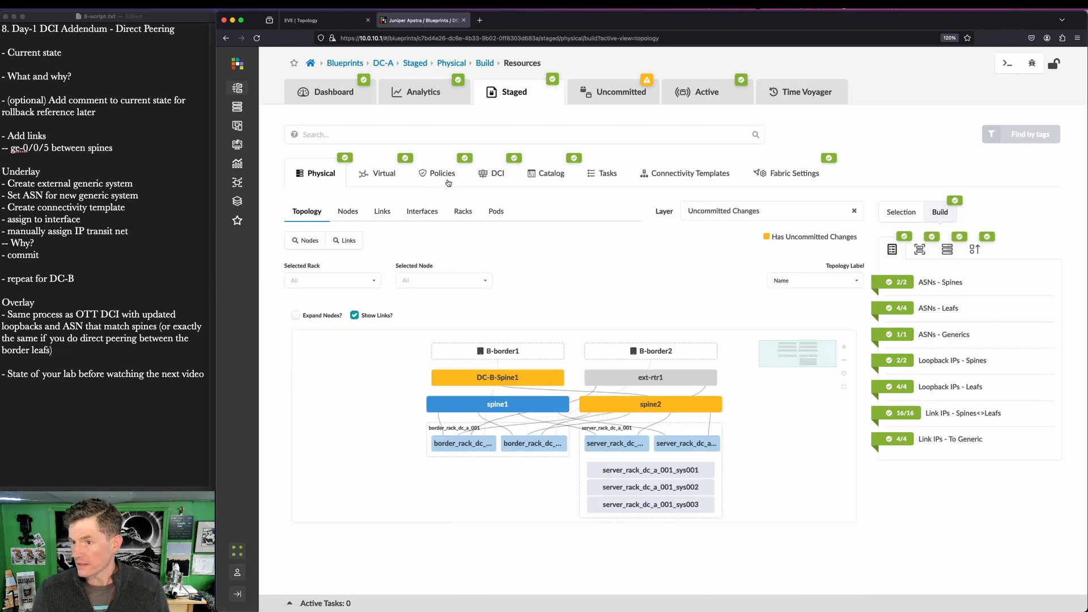
Reload the properties of DC-B-Spine1, set its ASN to 65200, and show the blueprint's uncommitted changes
{"action": "left_click", "coordinate": [684, 405]}
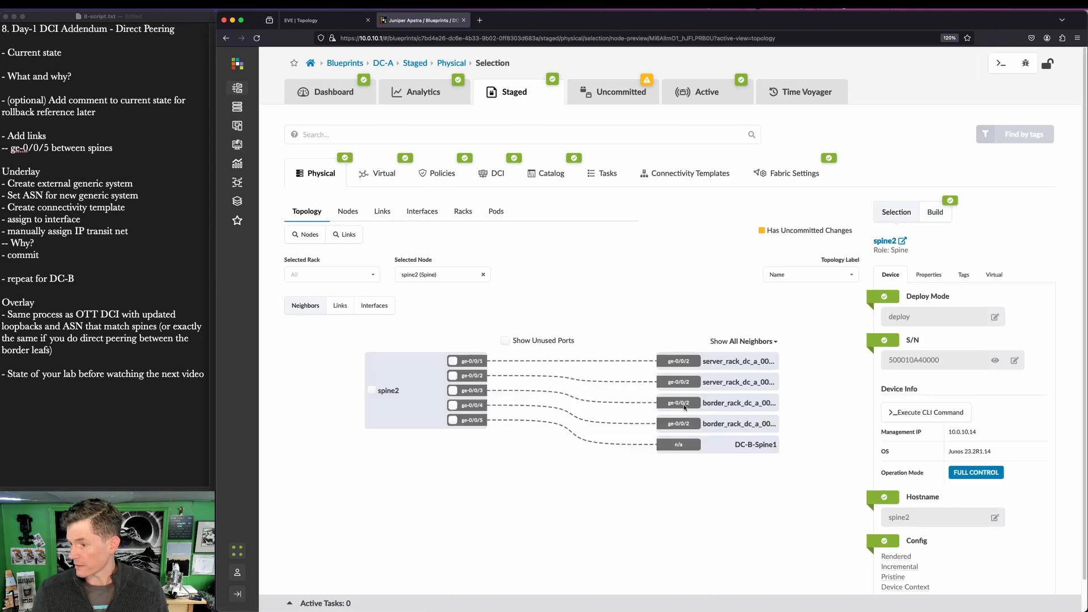
{"action": "left_click", "coordinate": [765, 445]}
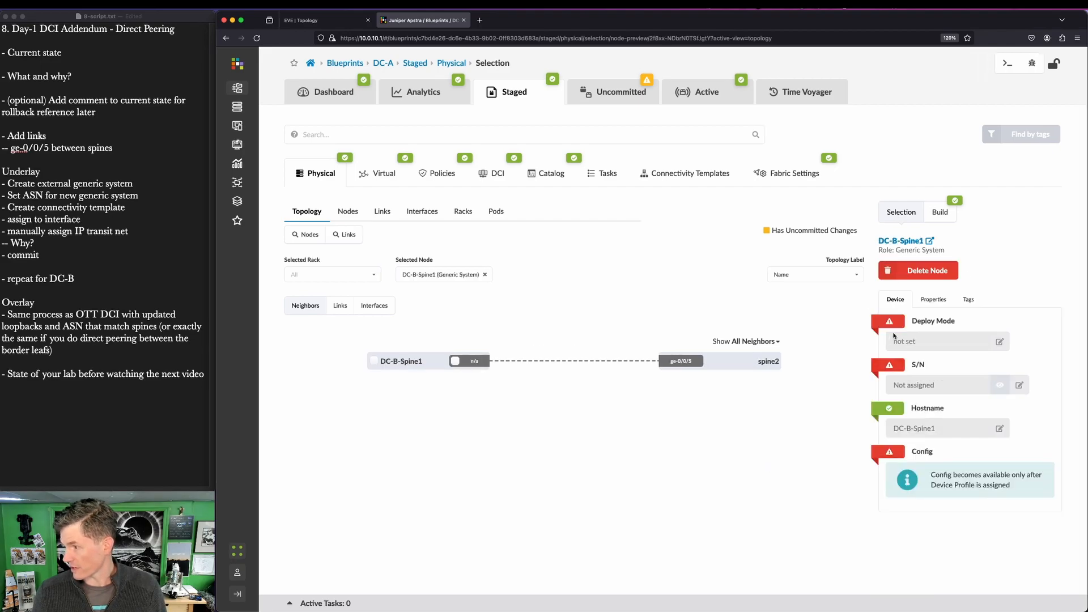
{"action": "left_click", "coordinate": [932, 300]}
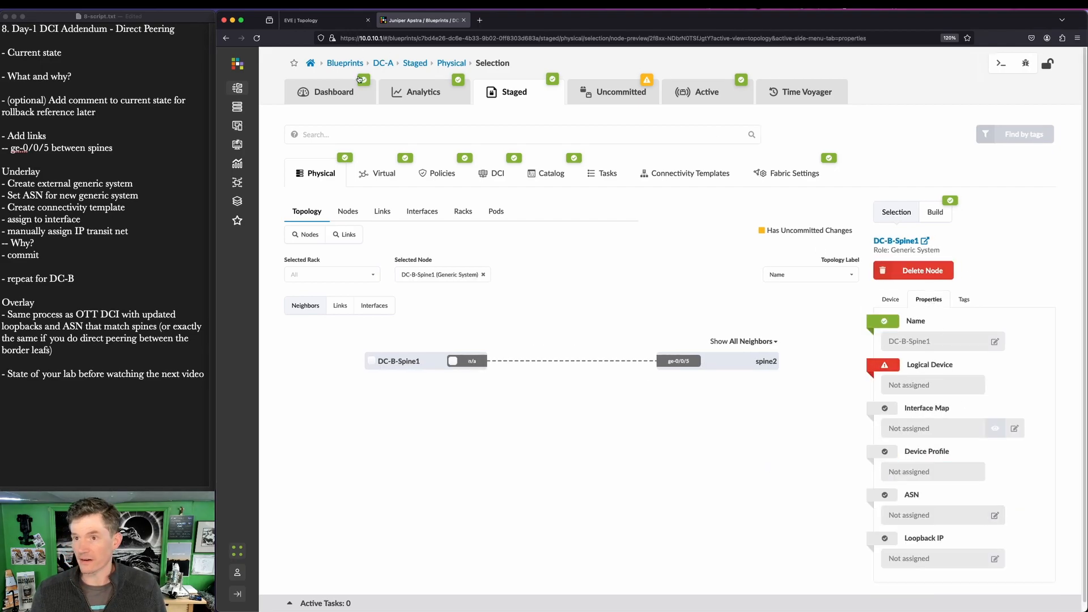
{"action": "left_click", "coordinate": [256, 39]}
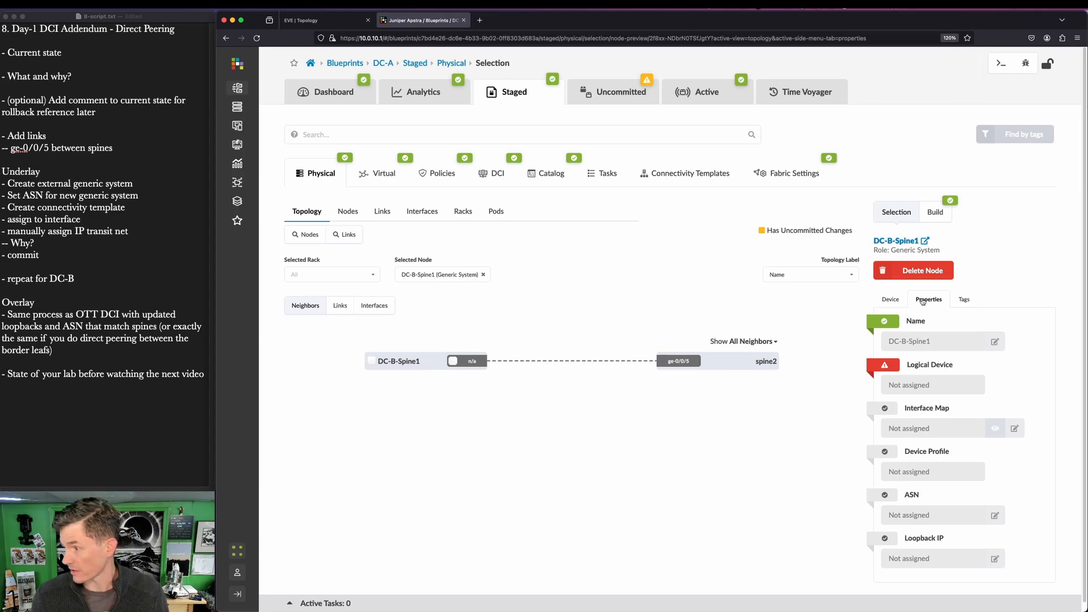
{"action": "left_click", "coordinate": [995, 515]}
{"action": "left_click", "coordinate": [952, 516]}
{"action": "type", "text": "65200"}
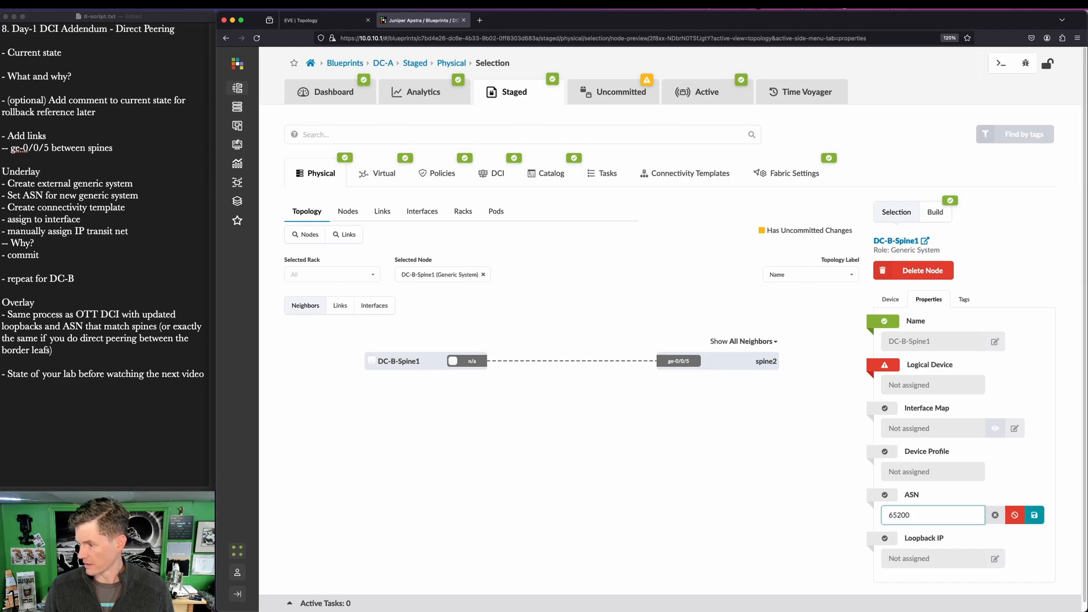
{"action": "left_click", "coordinate": [1035, 514]}
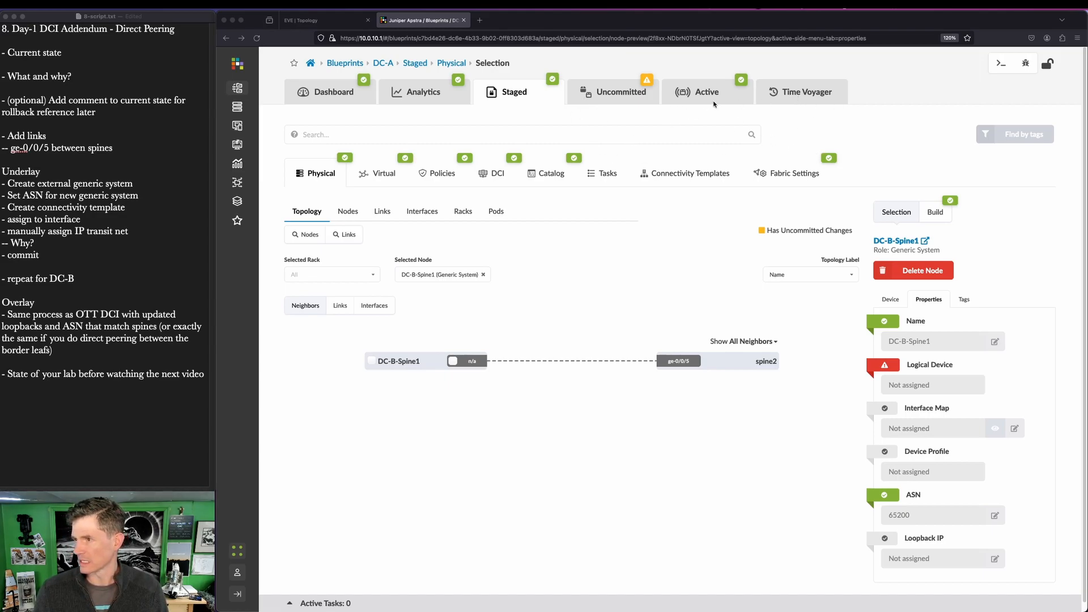
{"action": "left_click", "coordinate": [632, 91]}
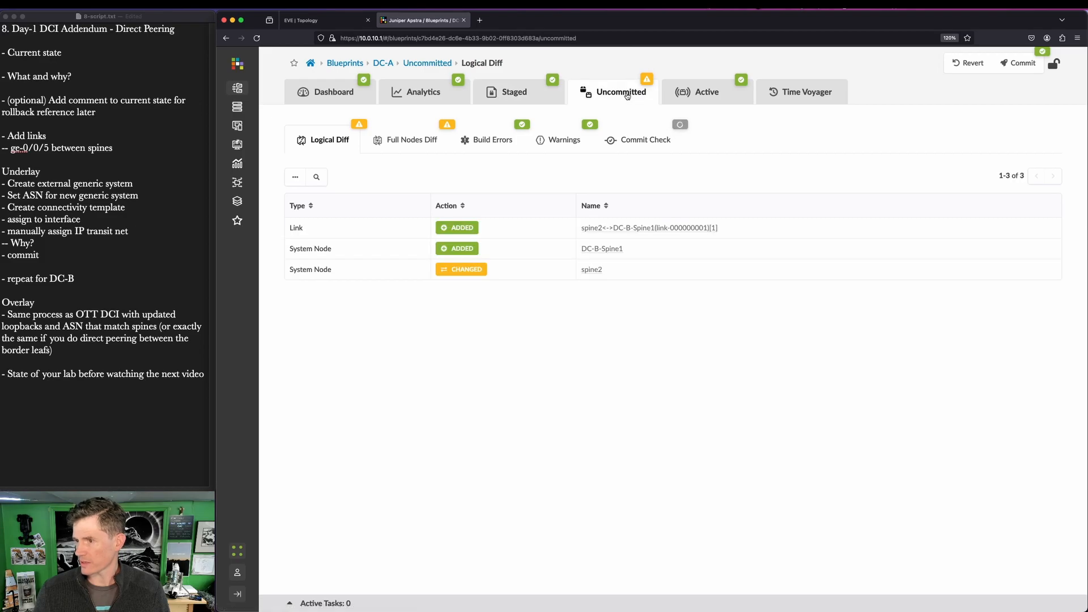
Describe the current saved revision of the DC-A blueprint as "Pre-direct DCI commit"
{"action": "left_click", "coordinate": [839, 95]}
{"action": "mouse_move", "coordinate": [277, 312]}
{"action": "left_mouse_down"}
{"action": "mouse_move", "coordinate": [1007, 373]}
{"action": "mouse_move", "coordinate": [1085, 500]}
{"action": "left_mouse_up"}
{"action": "key", "text": "Escape"}
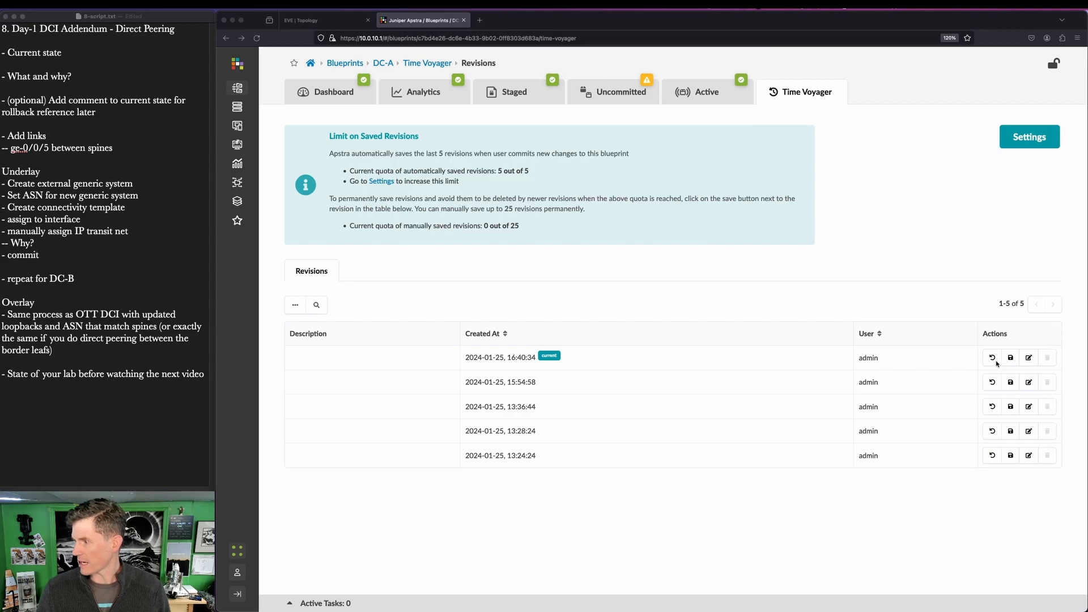
{"action": "left_click", "coordinate": [1029, 358]}
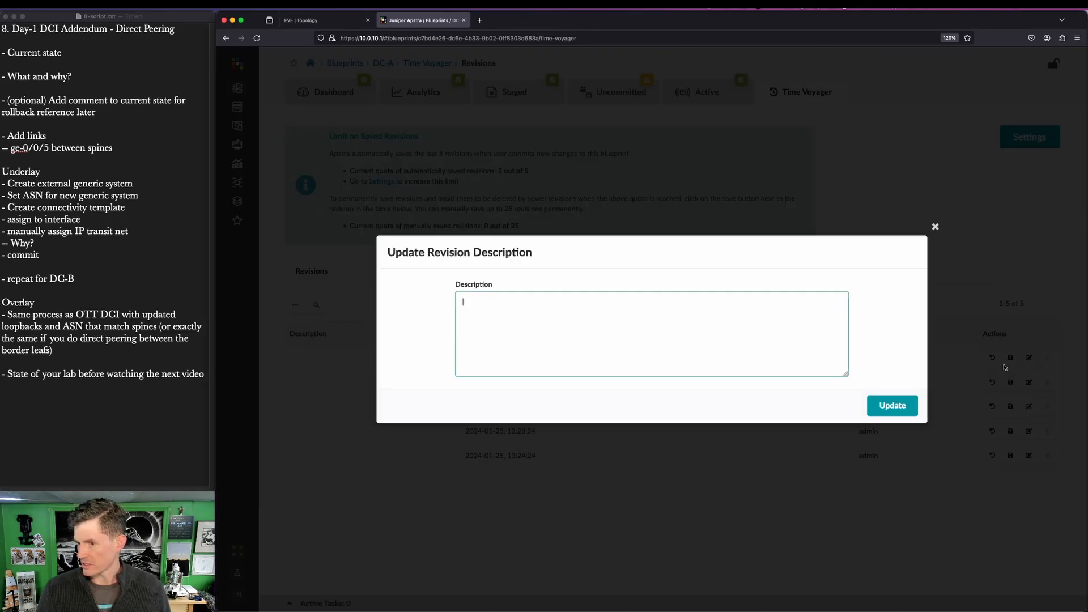
{"action": "type", "text": "Pre"}
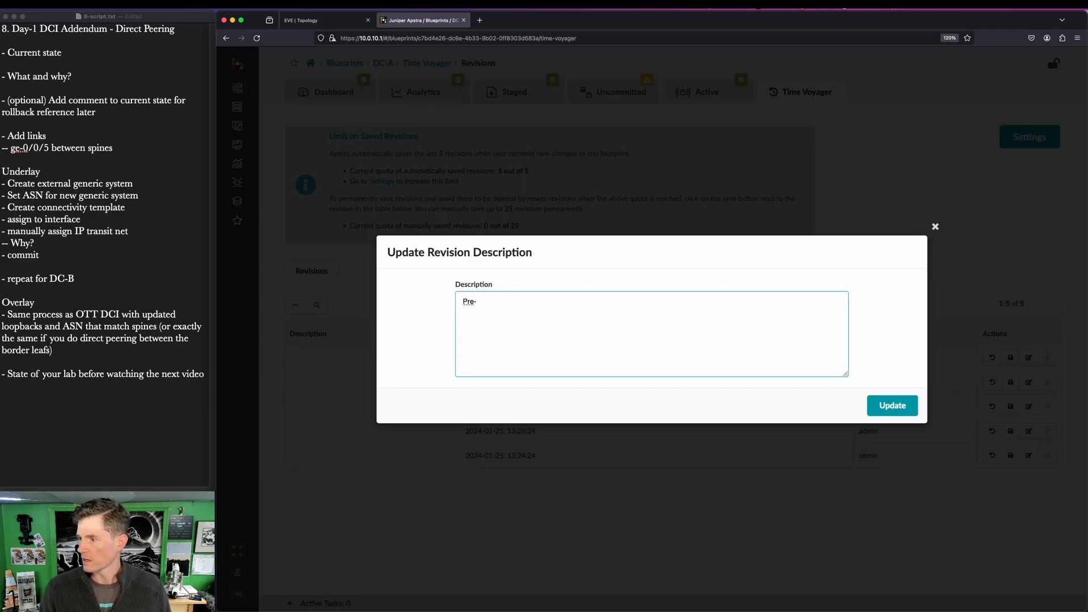
{"action": "type", "text": "-direct DCI"}
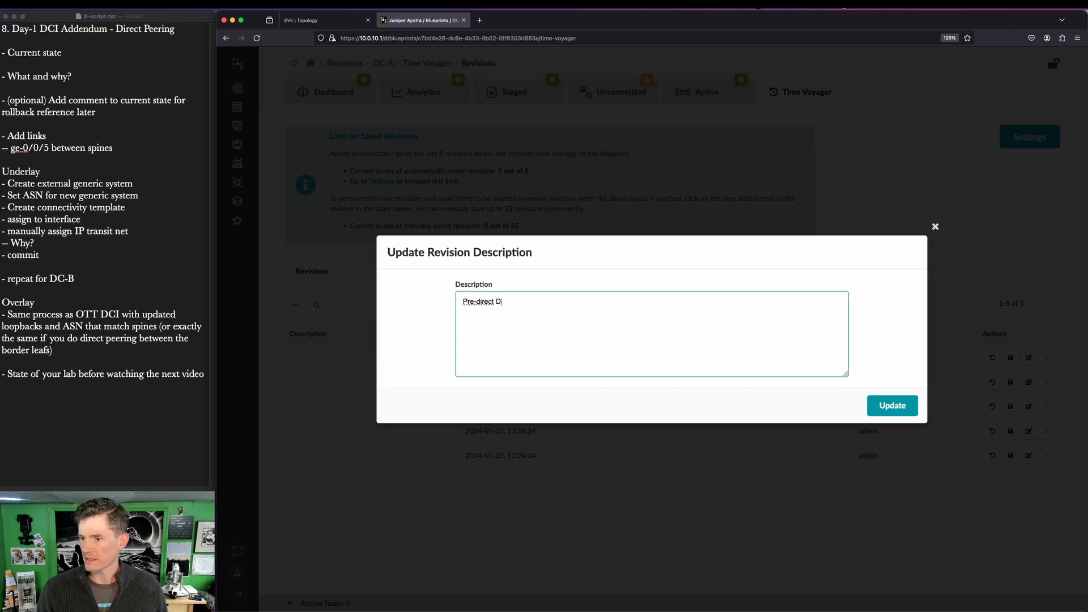
{"action": "type", "text": "commit"}
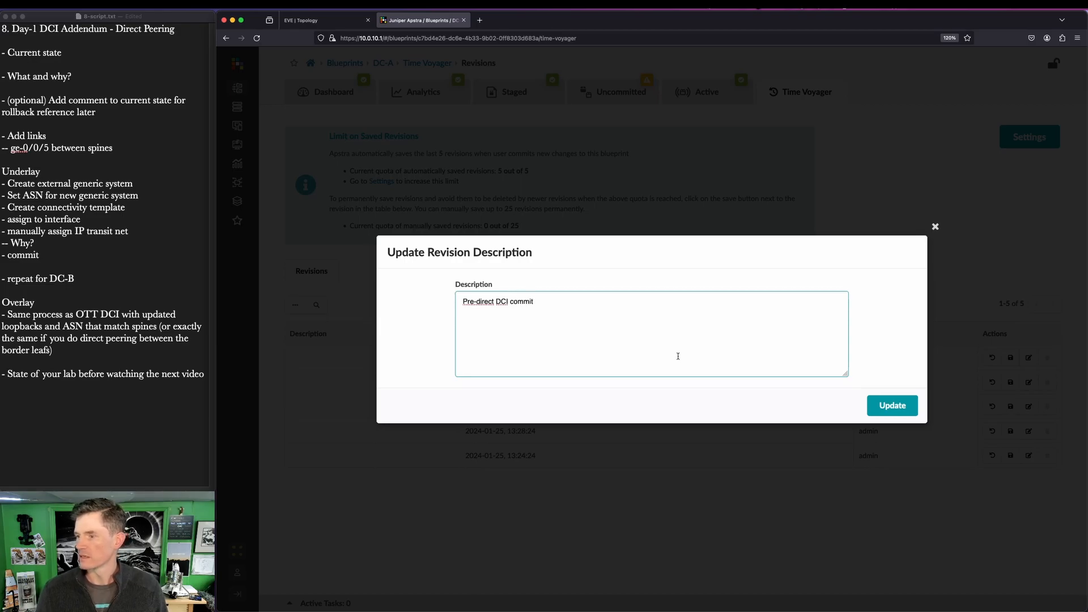
{"action": "left_click", "coordinate": [904, 412]}
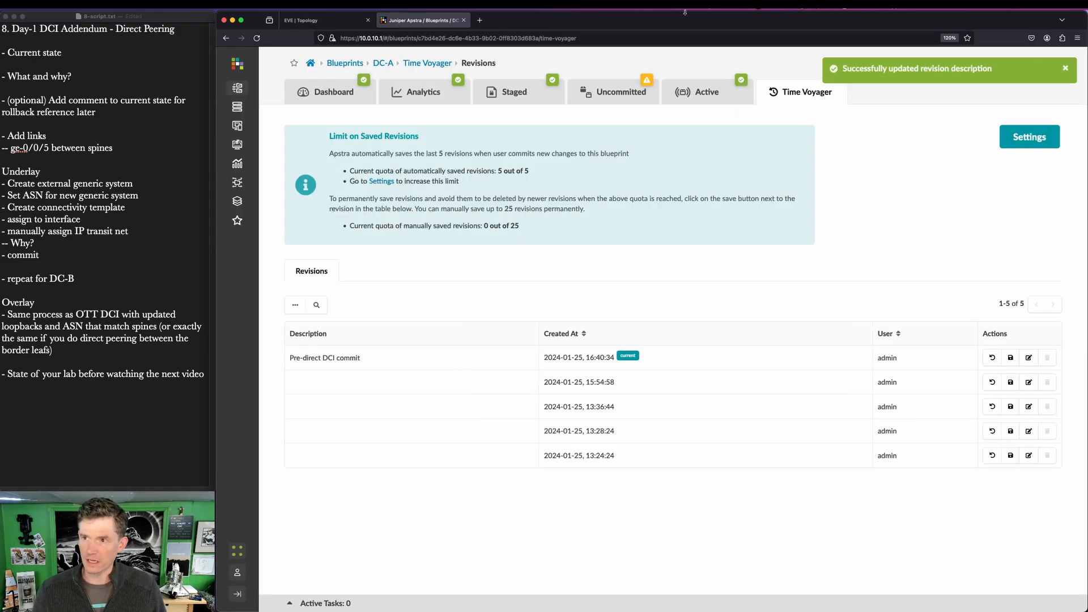
Describe the current saved revision of the DC-B blueprint as "pre-direct DCI commit"
{"action": "left_click", "coordinate": [350, 62]}
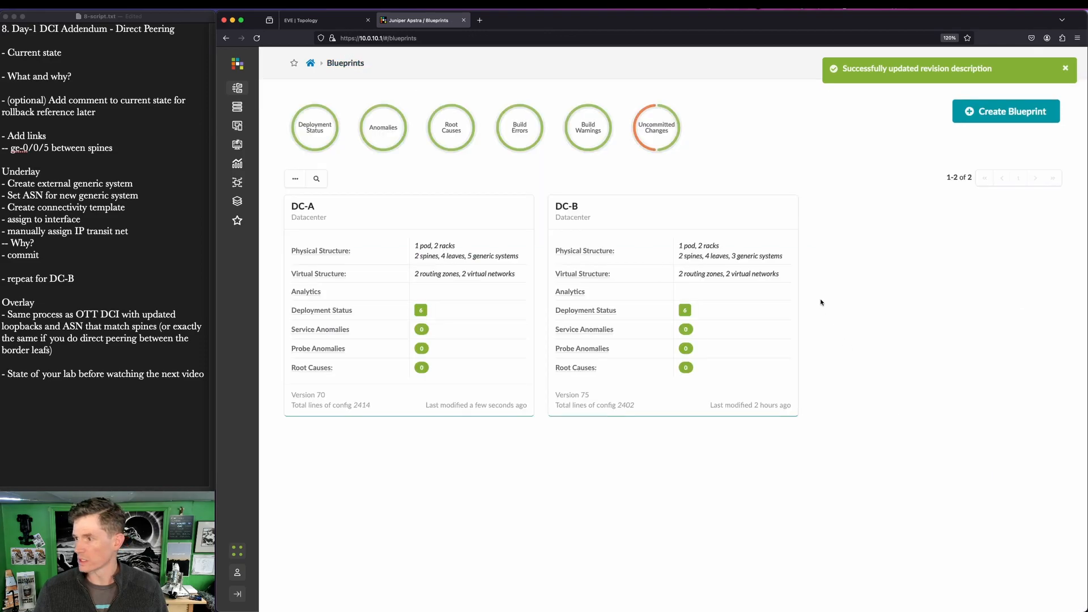
{"action": "left_click", "coordinate": [566, 207]}
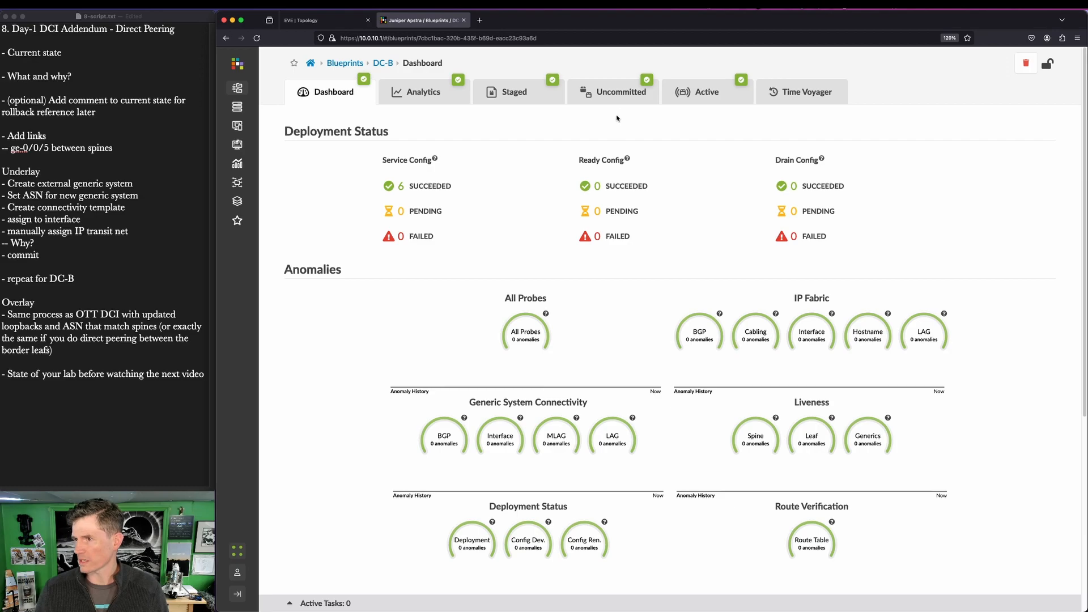
{"action": "left_click", "coordinate": [784, 97]}
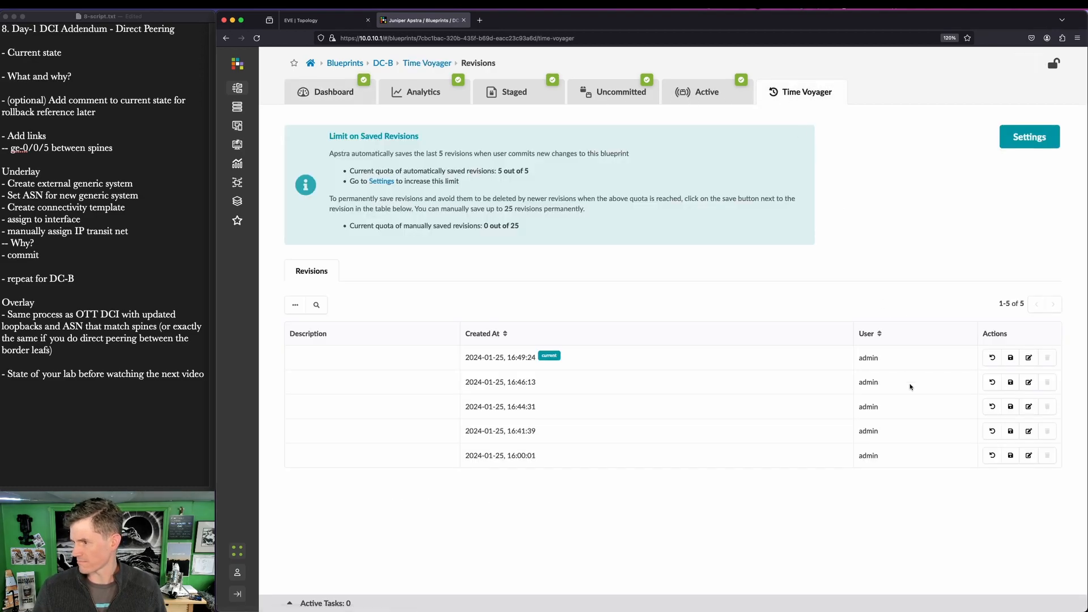
{"action": "left_click", "coordinate": [1029, 357]}
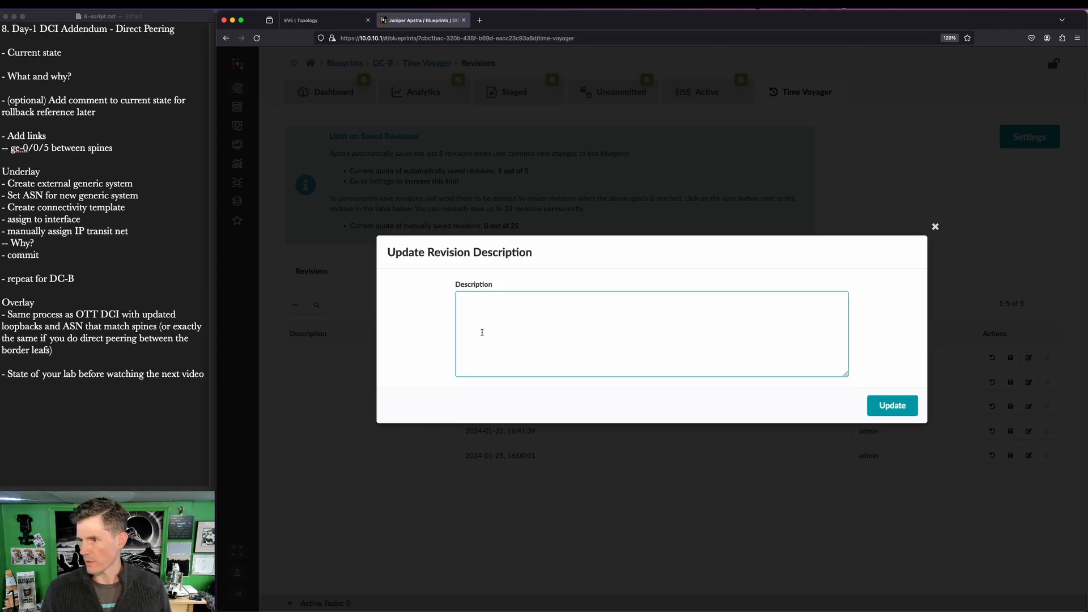
{"action": "type", "text": "pre"}
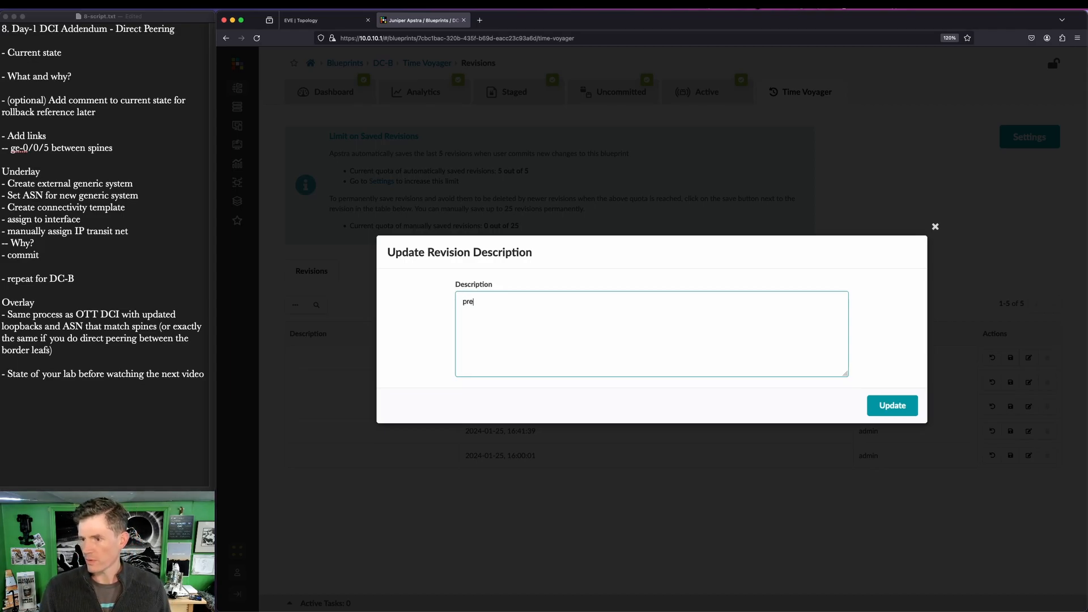
{"action": "type", "text": "-direct DCI commit"}
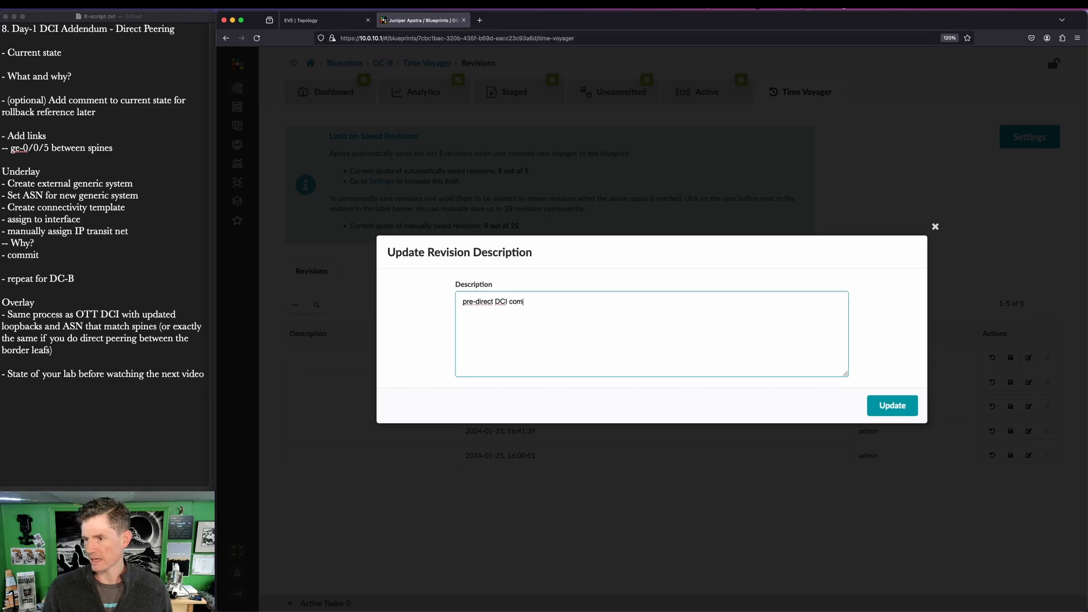
{"action": "left_click", "coordinate": [884, 404]}
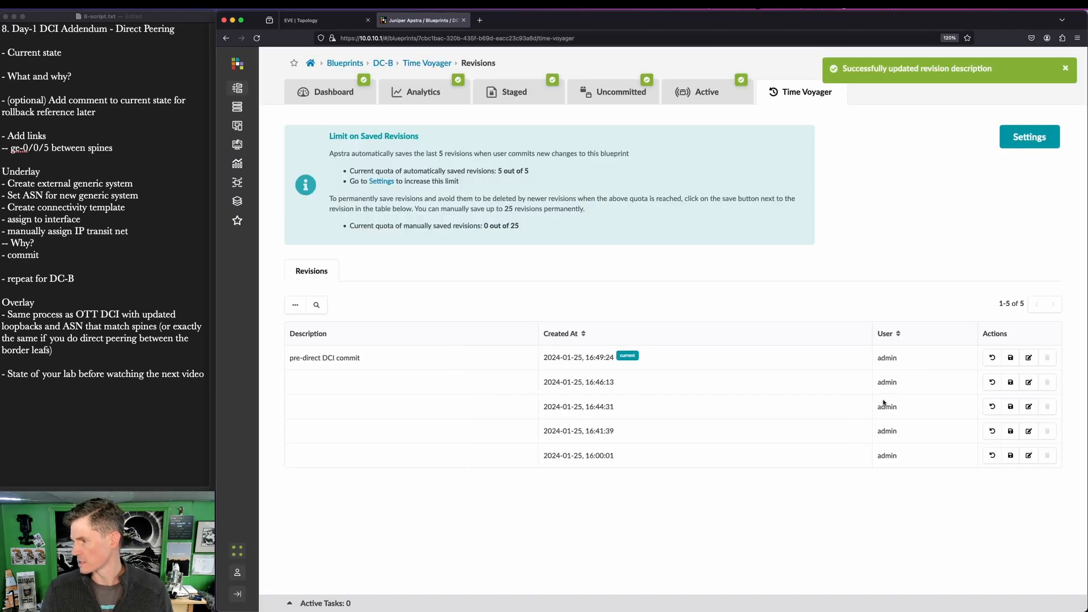
Start a new connectivity template titled "DCI-Direct" in the staged DC-A blueprint
{"action": "left_click", "coordinate": [342, 63]}
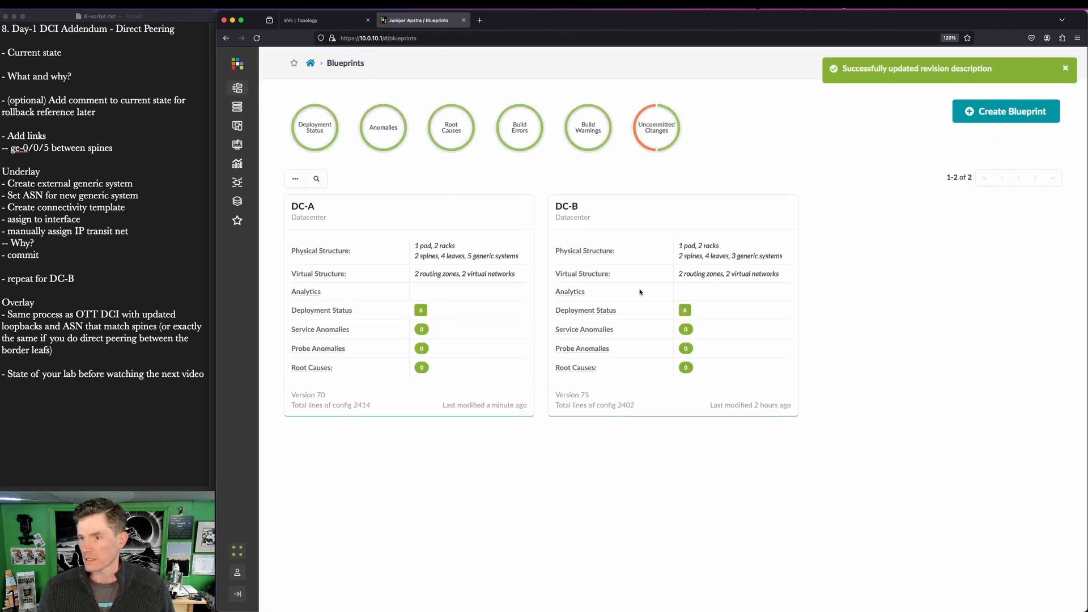
{"action": "left_click", "coordinate": [313, 211]}
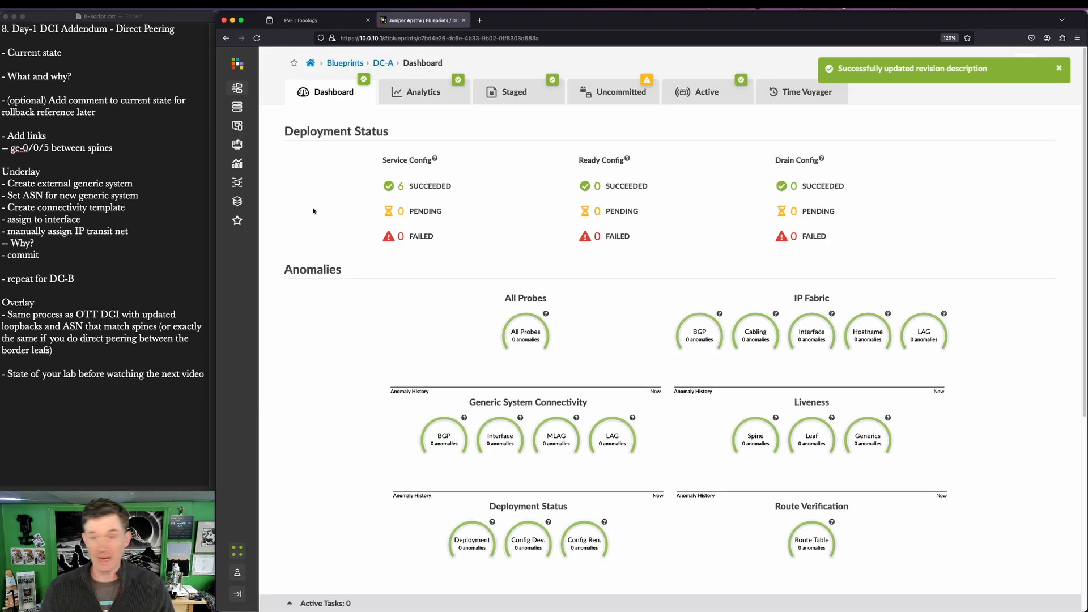
{"action": "left_click", "coordinate": [515, 95]}
{"action": "left_click", "coordinate": [731, 172]}
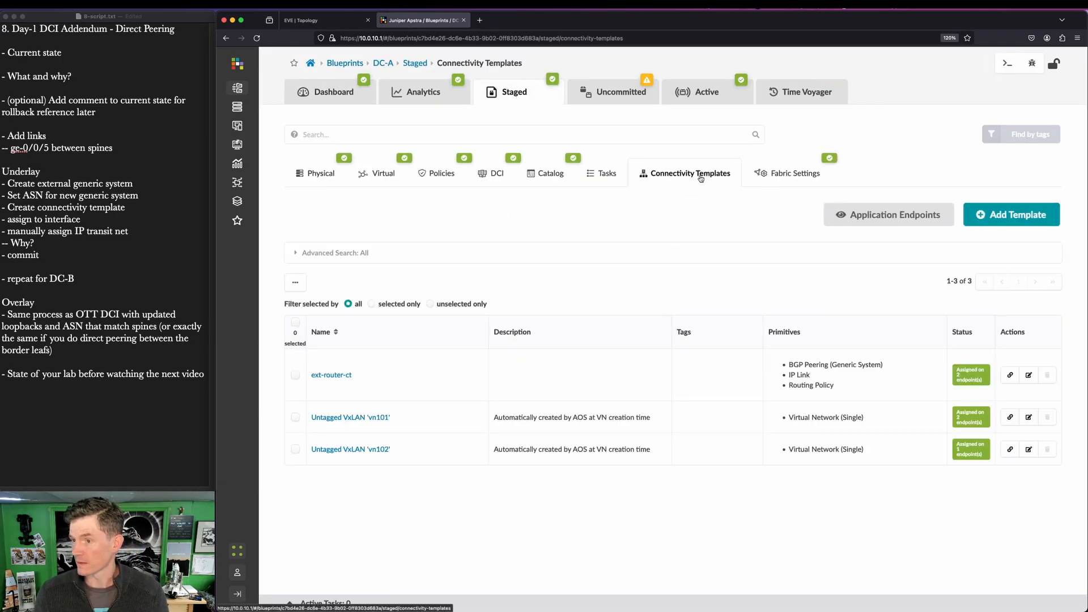
{"action": "left_click", "coordinate": [984, 219]}
{"action": "double_click", "coordinate": [324, 244]}
{"action": "triple_click", "coordinate": [323, 244]}
{"action": "type", "text": "D"}
{"action": "key", "text": "BackSpace"}
{"action": "type", "text": "DCI-"}
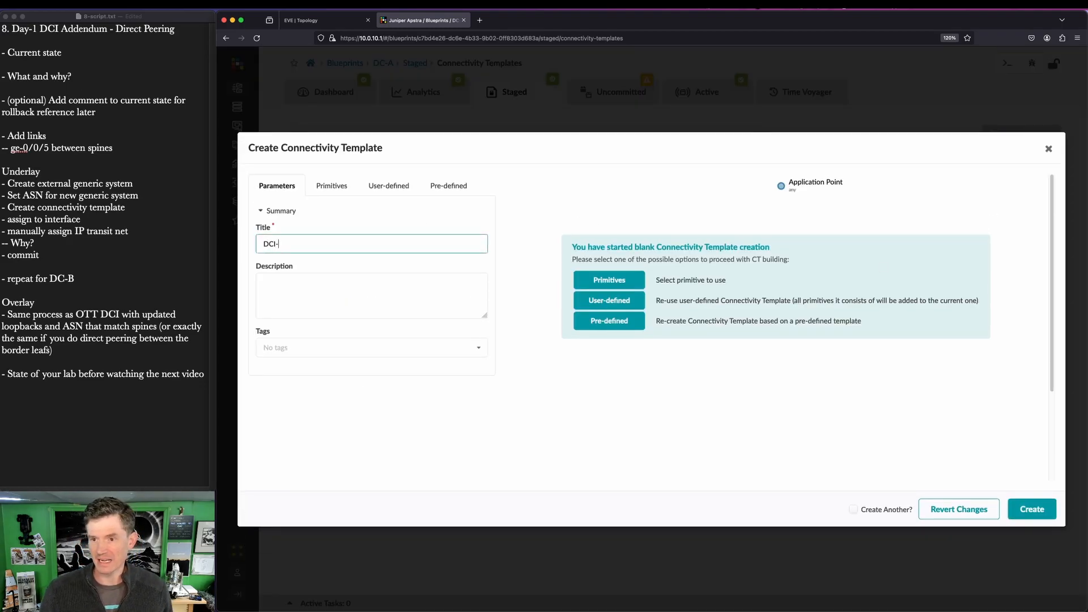
{"action": "type", "text": "Direct"}
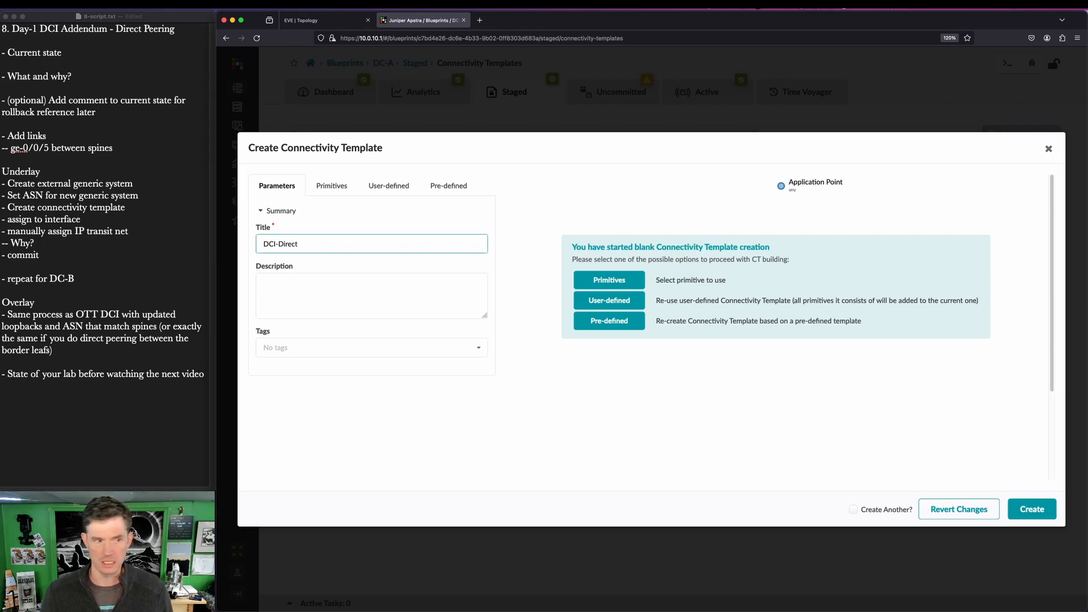
{"action": "key", "text": "super+Tab"}
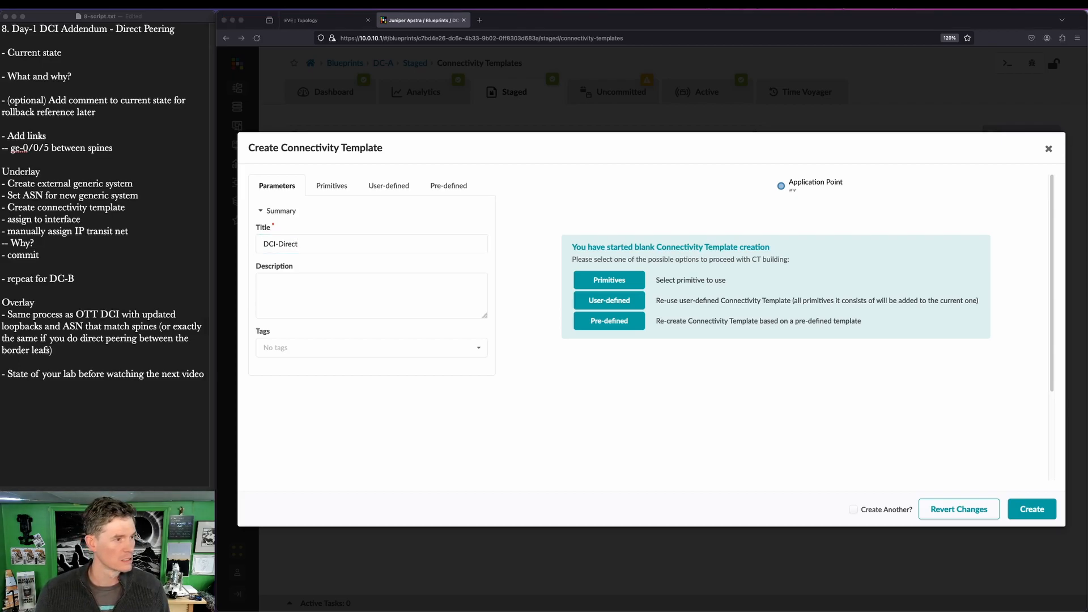
Add the IP Link, BGP Peering (Generic System) and Routing Policy primitives to the DCI-Direct template
{"action": "left_click", "coordinate": [328, 187]}
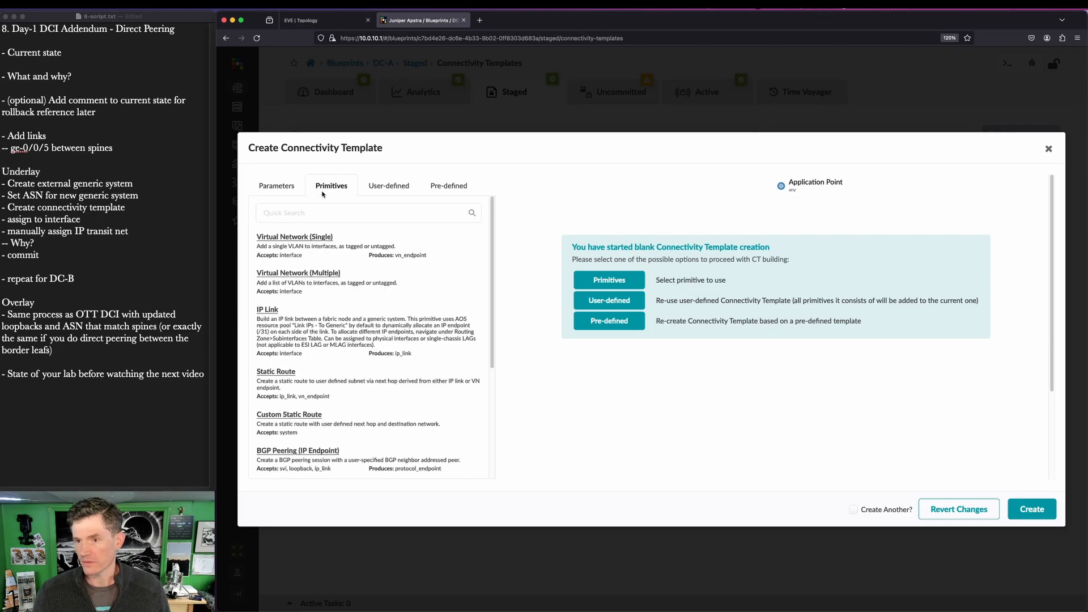
{"action": "left_click", "coordinate": [271, 311]}
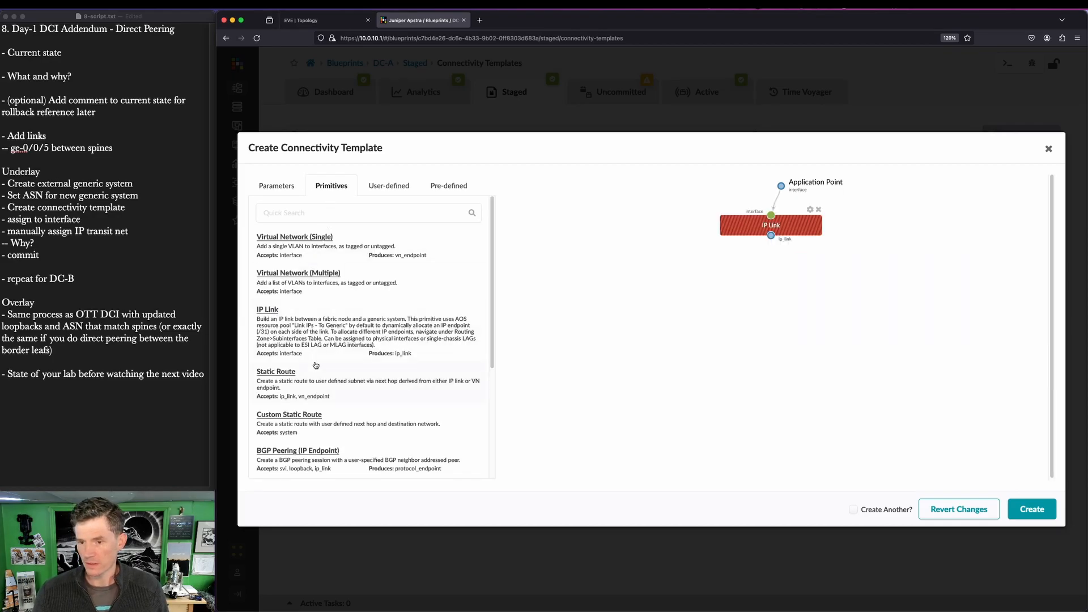
{"action": "scroll", "coordinate": [315, 364], "scroll_direction": "down", "scroll_amount": 3}
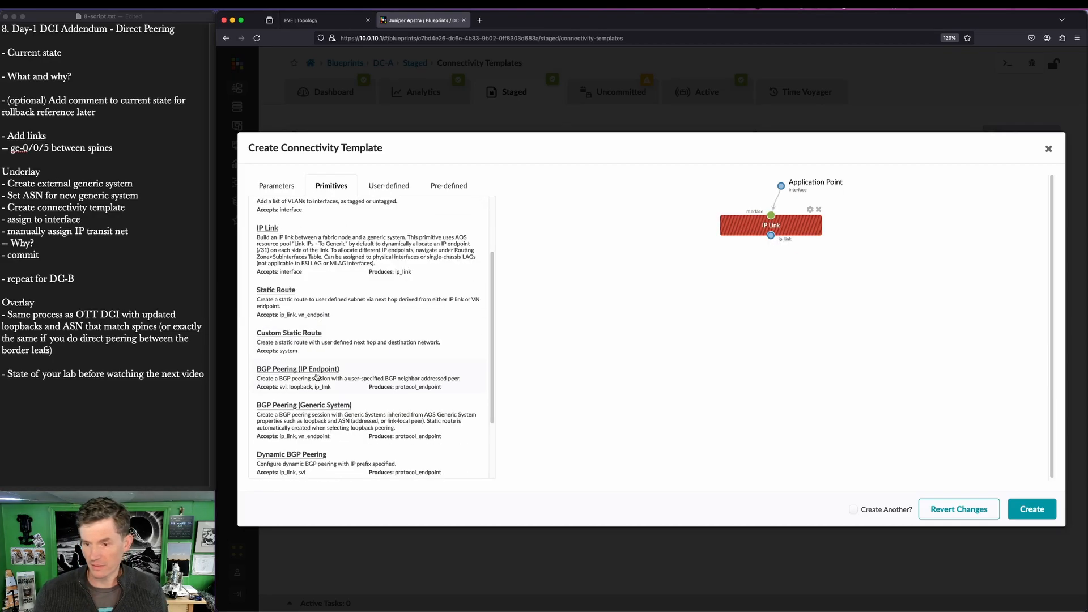
{"action": "left_click", "coordinate": [319, 406]}
{"action": "scroll", "coordinate": [315, 409], "scroll_direction": "down", "scroll_amount": 3}
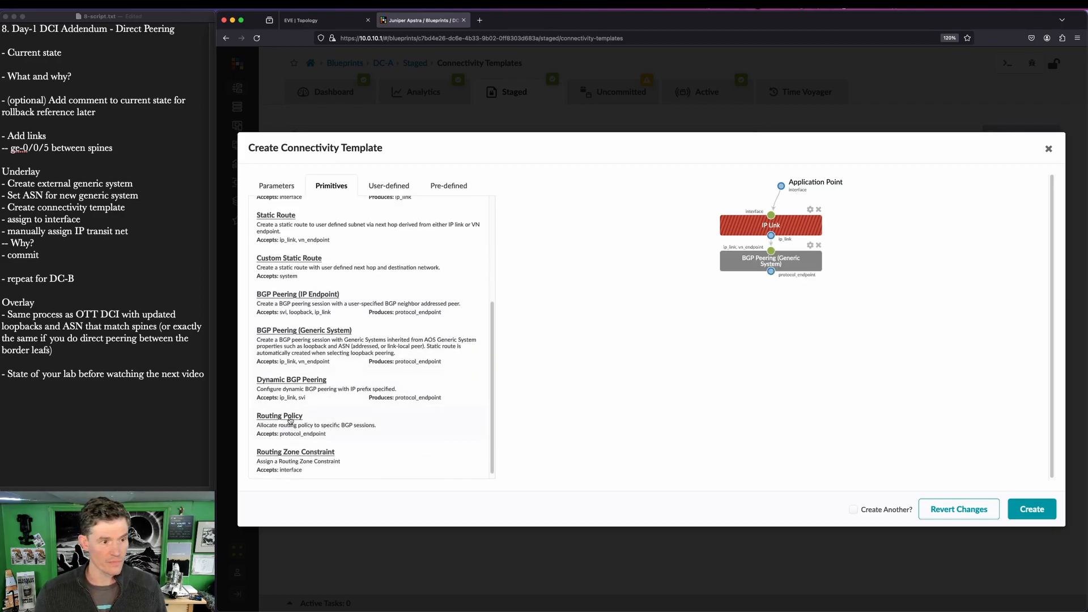
{"action": "left_click", "coordinate": [290, 420]}
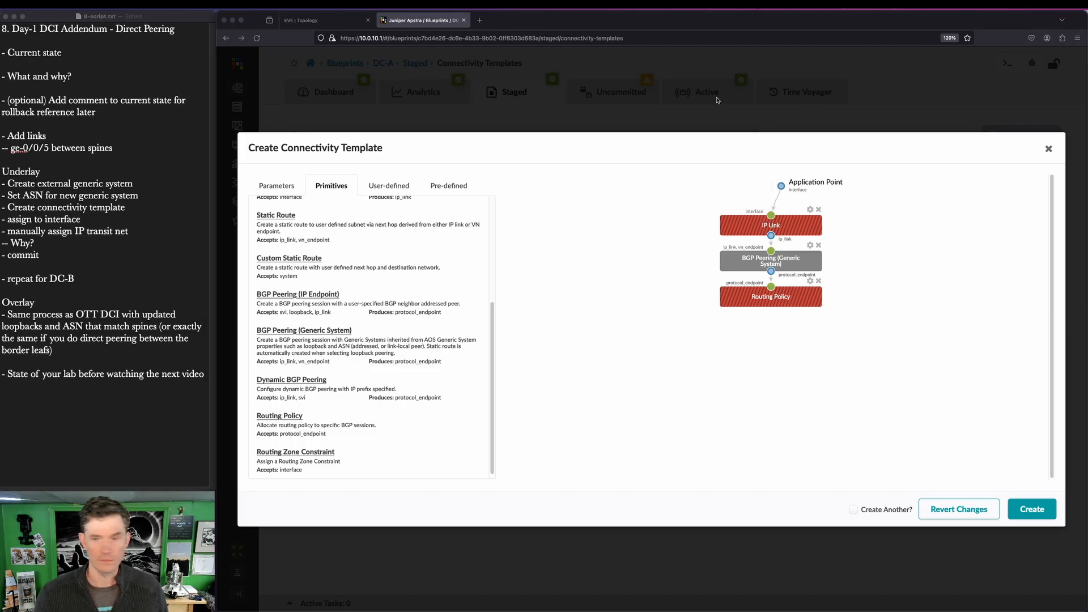
Configure the IP Link primitive as untagged in the Default routing zone
{"action": "left_click", "coordinate": [811, 209]}
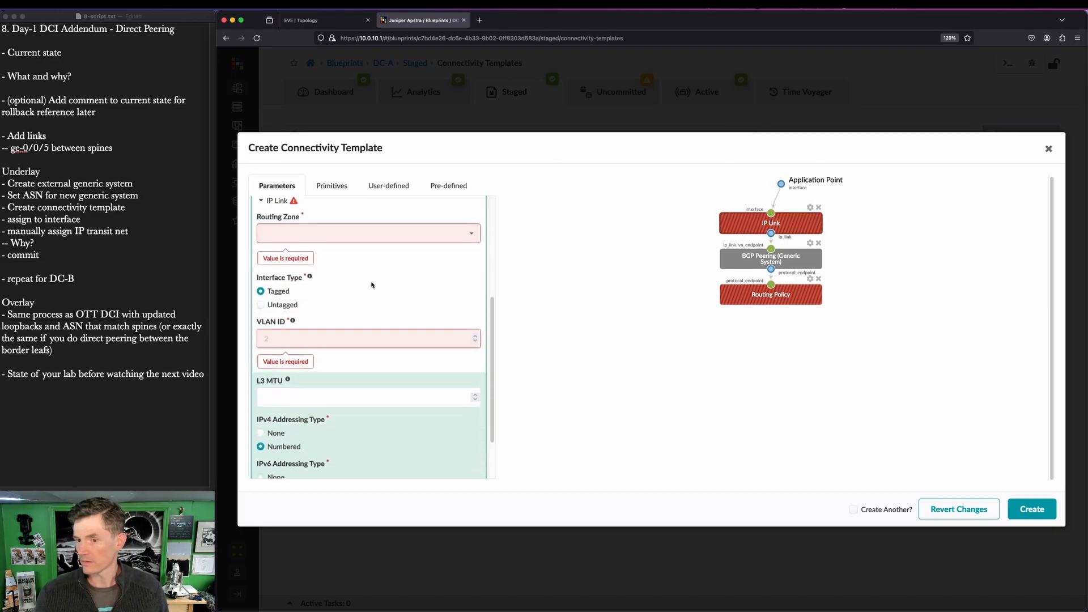
{"action": "left_click", "coordinate": [275, 306]}
{"action": "left_click", "coordinate": [340, 227]}
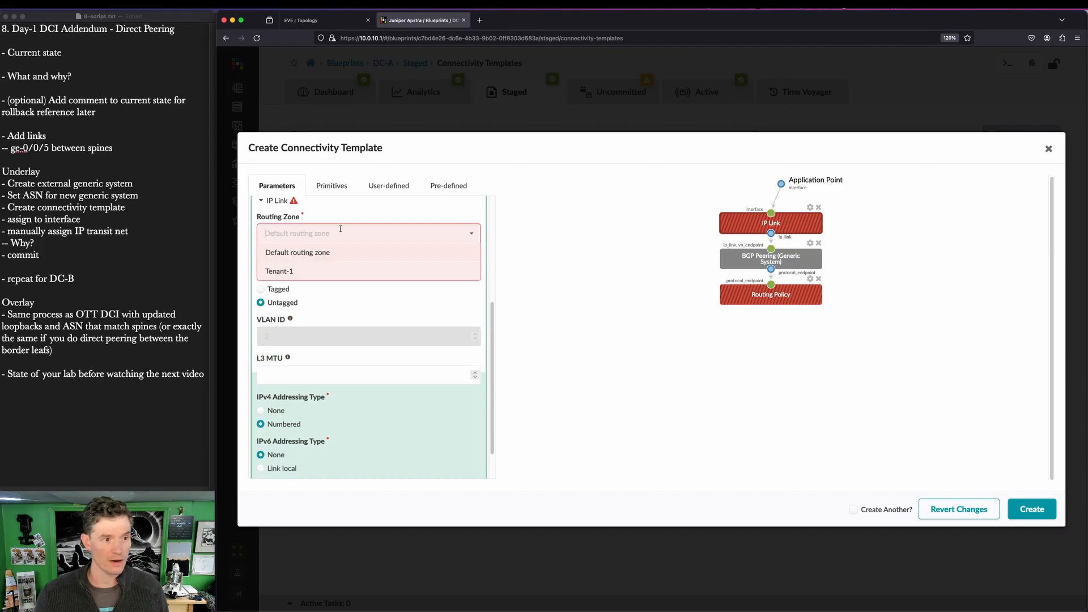
{"action": "left_click", "coordinate": [335, 253]}
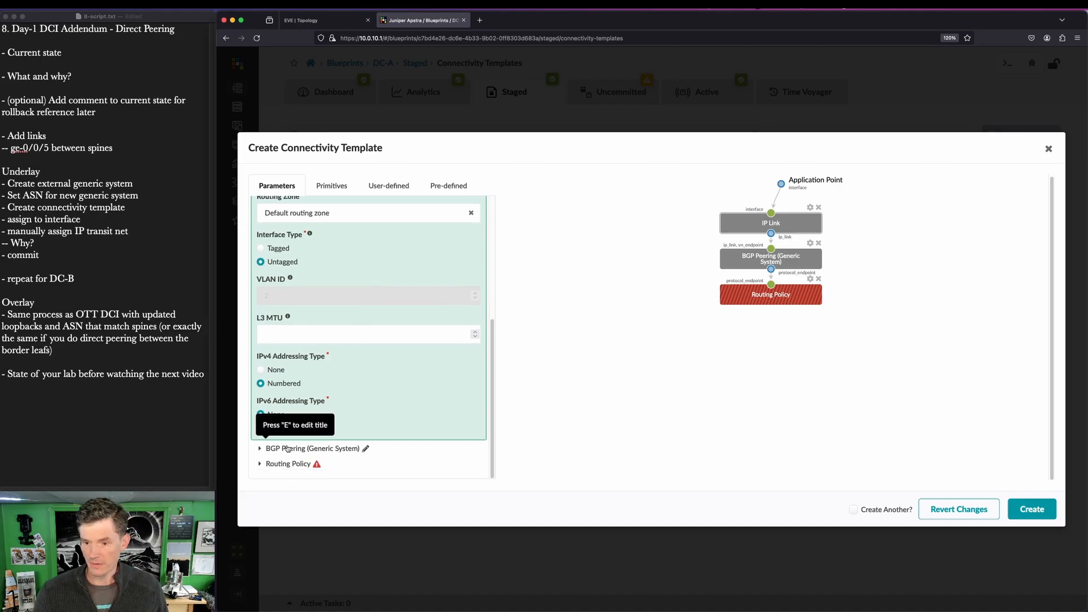
Configure the generic-system BGP peering to peer from Interface to Interface/IP Endpoint
{"action": "left_click", "coordinate": [288, 447]}
{"action": "scroll", "coordinate": [288, 447], "scroll_direction": "down", "scroll_amount": 5}
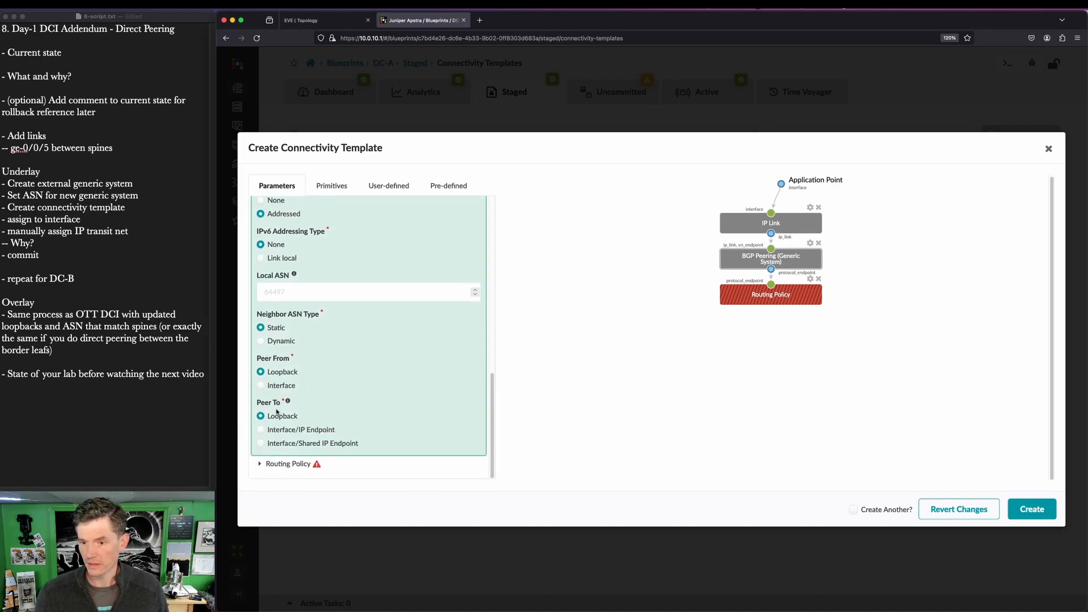
{"action": "left_click", "coordinate": [284, 386]}
{"action": "left_click", "coordinate": [297, 431]}
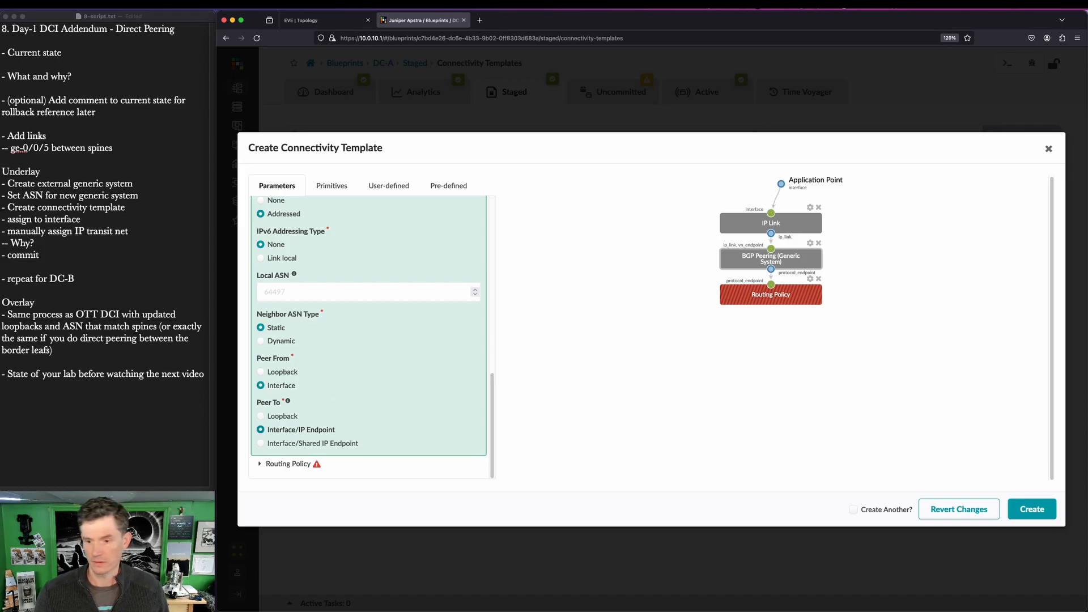
Set the Routing Policy primitive to ext-router-policy
{"action": "left_click", "coordinate": [292, 465]}
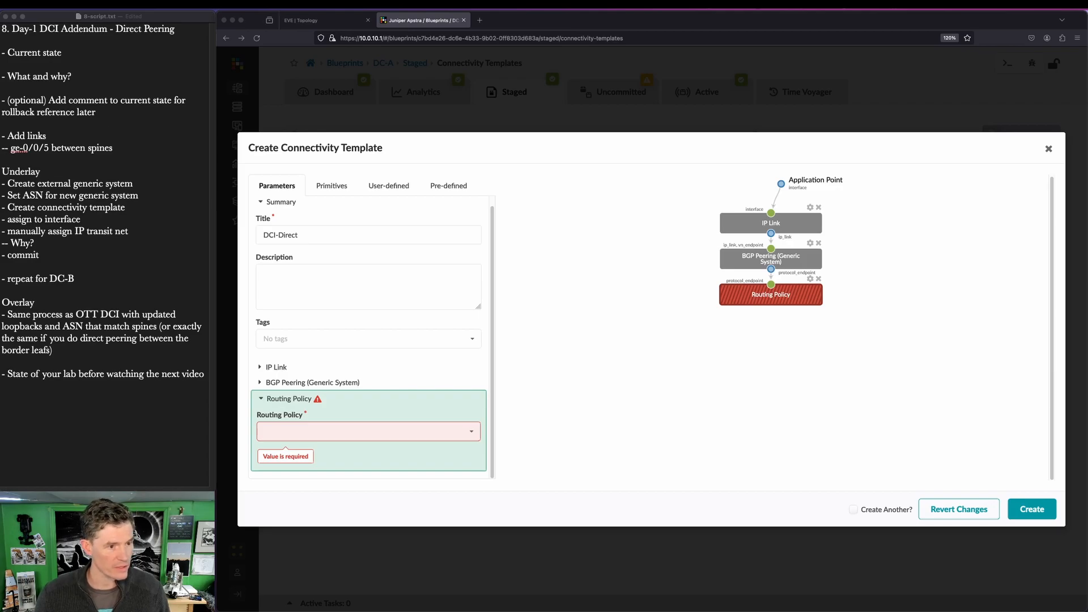
{"action": "left_click", "coordinate": [469, 431]}
{"action": "left_click", "coordinate": [469, 430]}
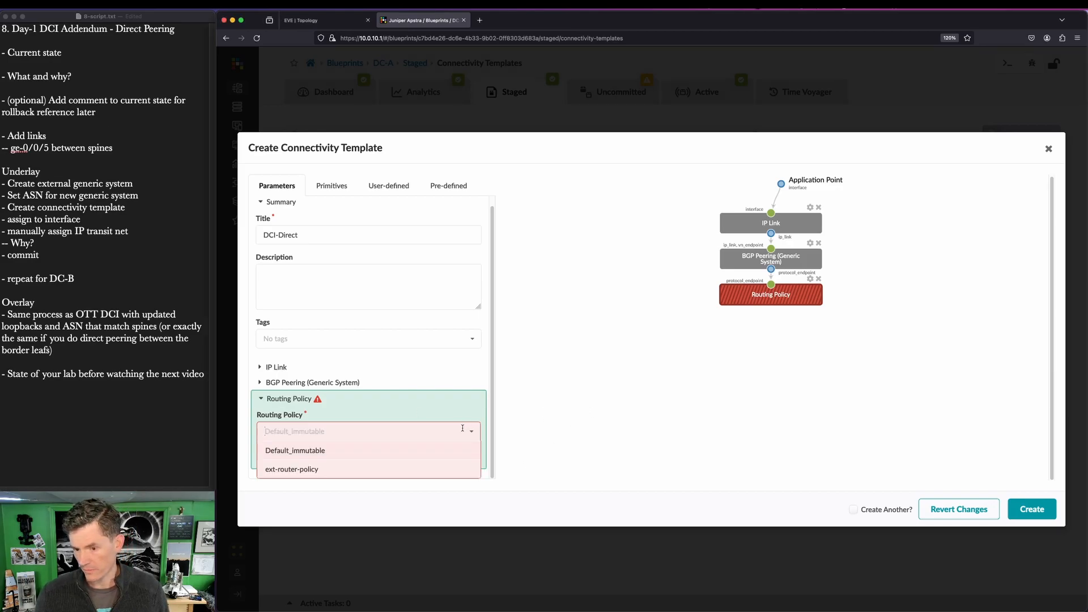
{"action": "left_click", "coordinate": [346, 469]}
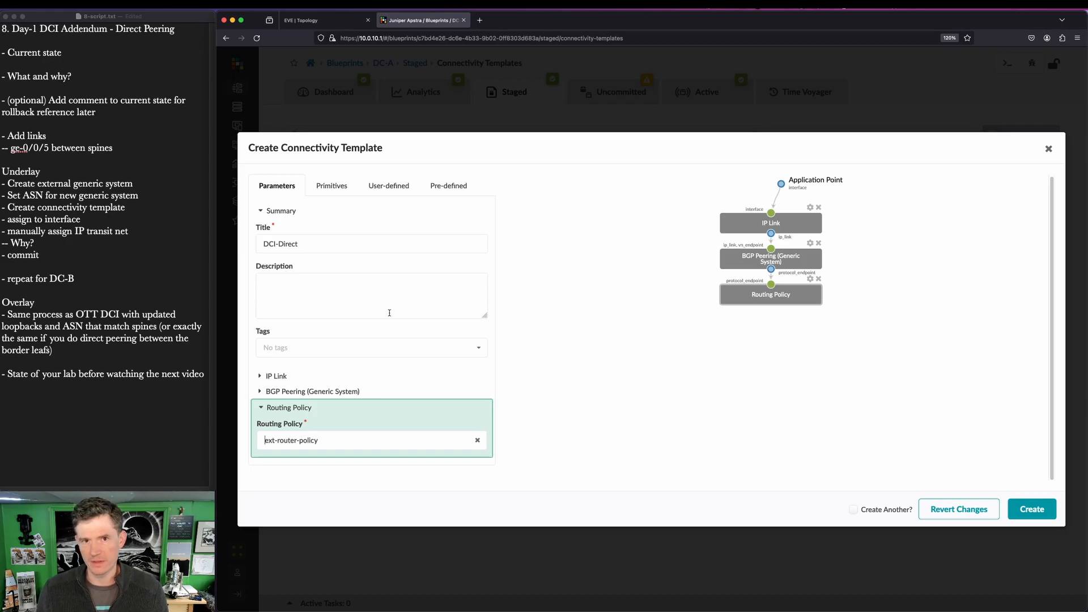
{"action": "type", "text": "a"}
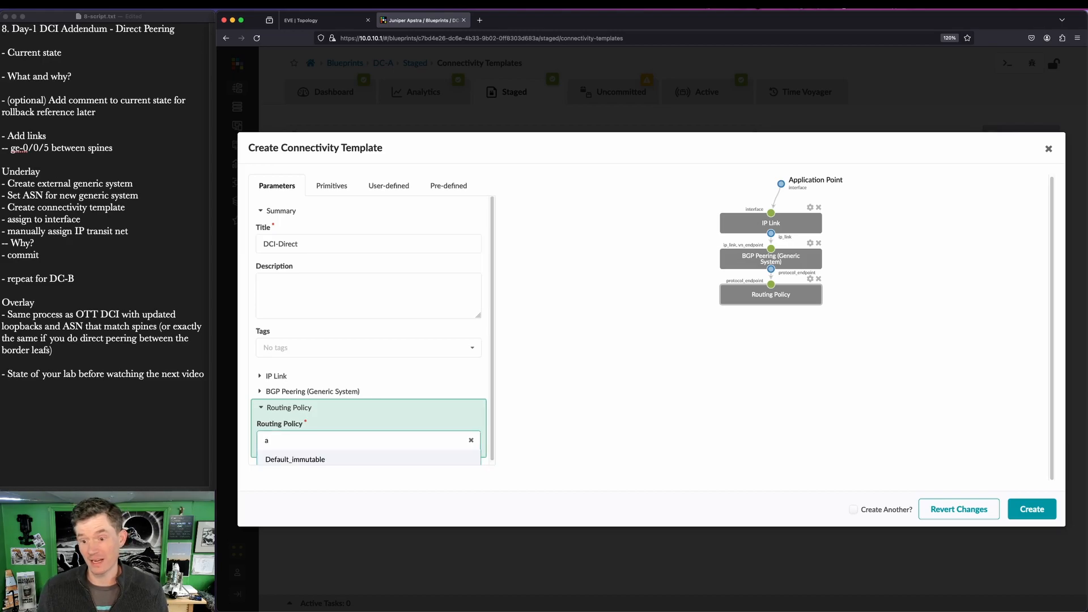
{"action": "left_click", "coordinate": [395, 459]}
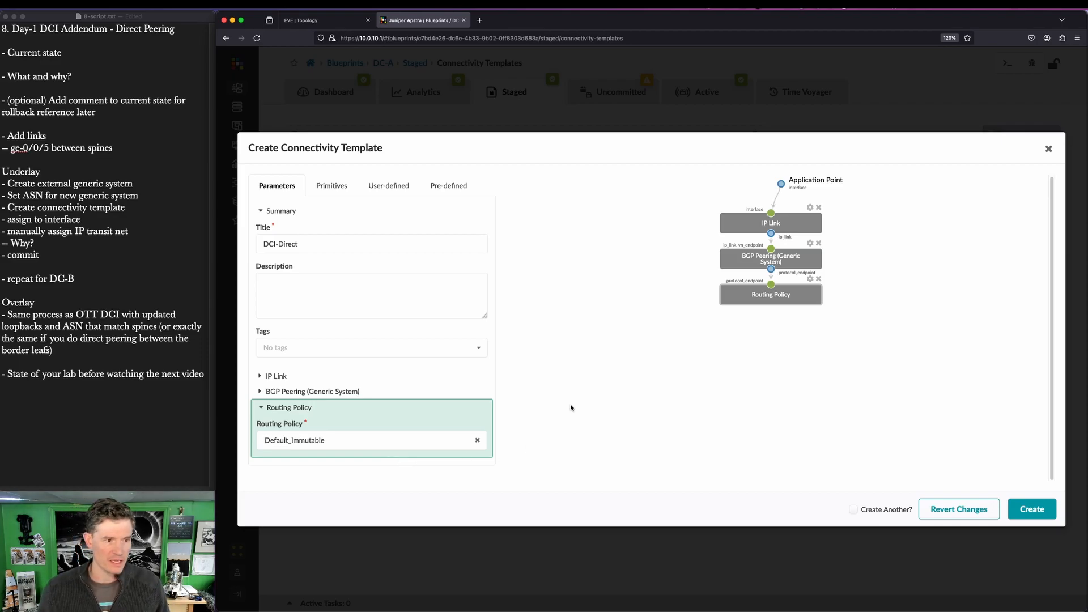
{"action": "left_click", "coordinate": [444, 447]}
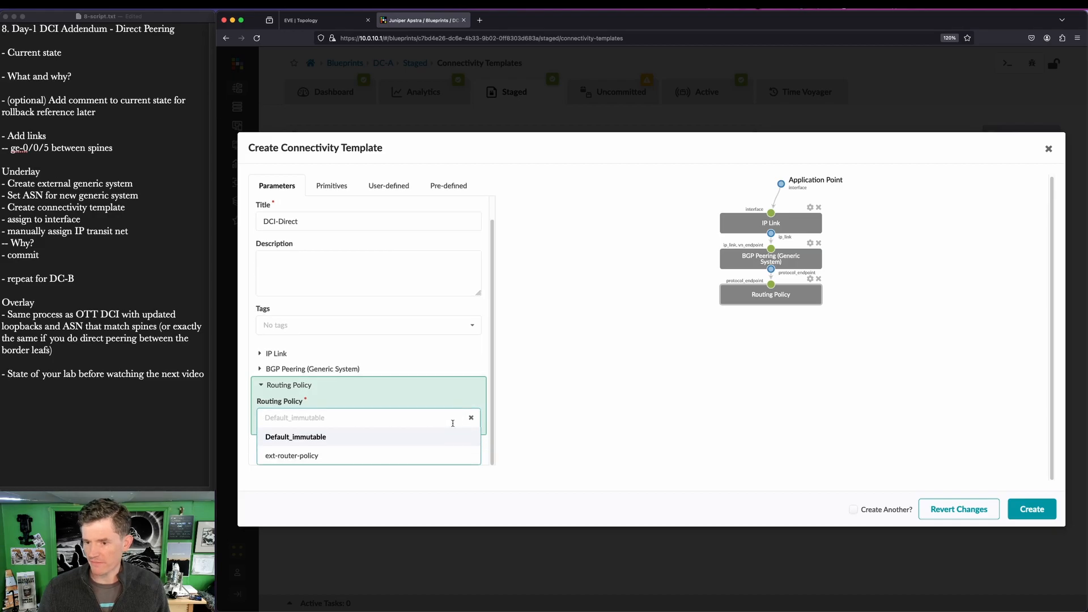
{"action": "left_click", "coordinate": [325, 458]}
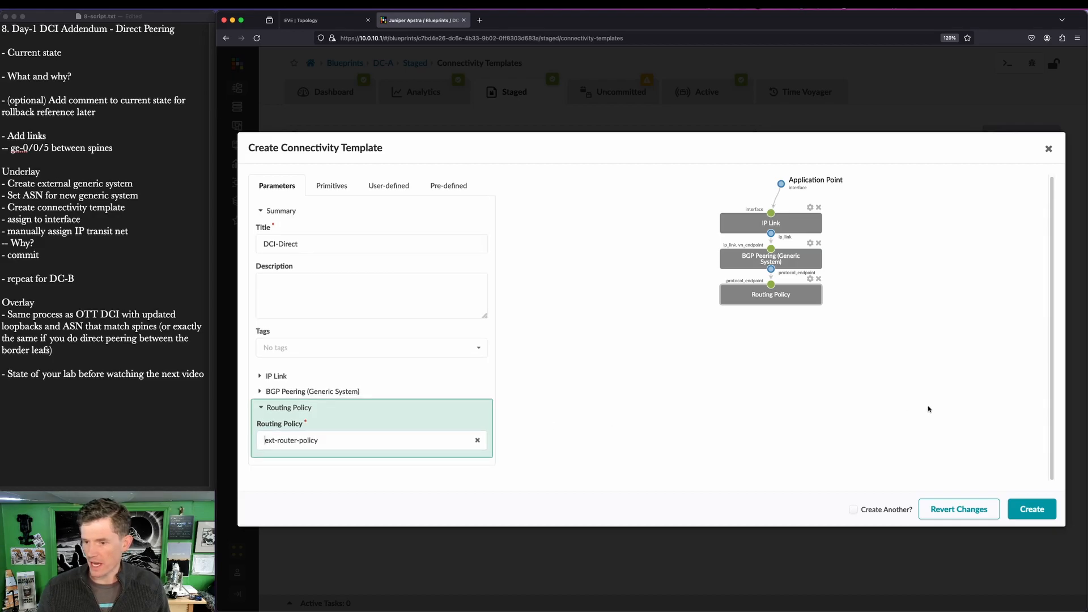
Create the DCI-Direct connectivity template with its configured primitives
{"action": "left_click", "coordinate": [1027, 509]}
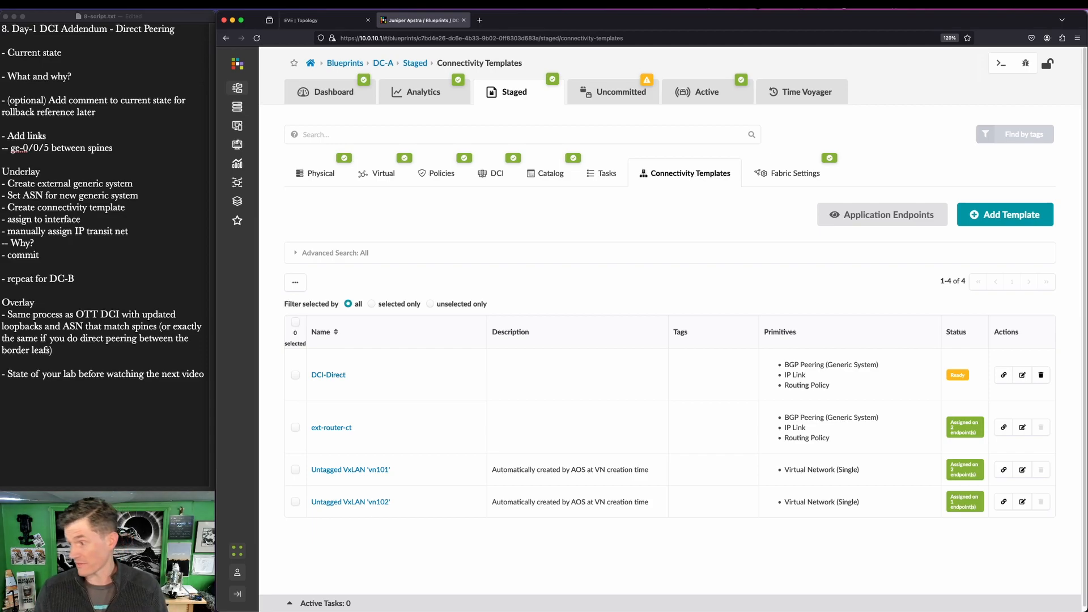
{"action": "key", "text": "super+Tab"}
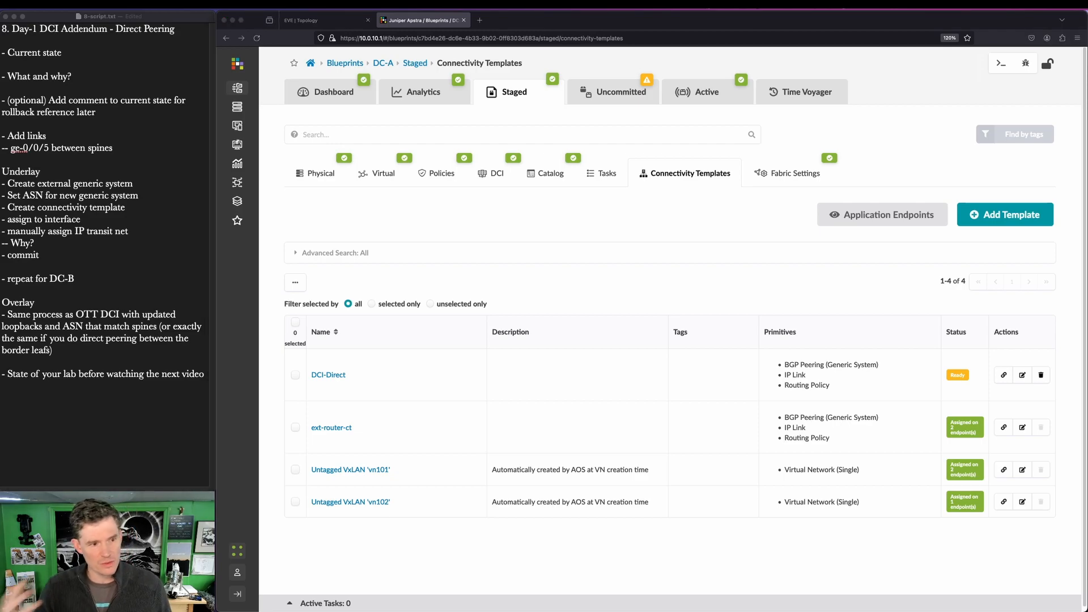
Assign the DCI-Direct template to spine2's ge-0/0/5 interface towards DC-B-Spine1
{"action": "left_click", "coordinate": [1002, 375]}
{"action": "left_click", "coordinate": [1002, 375]}
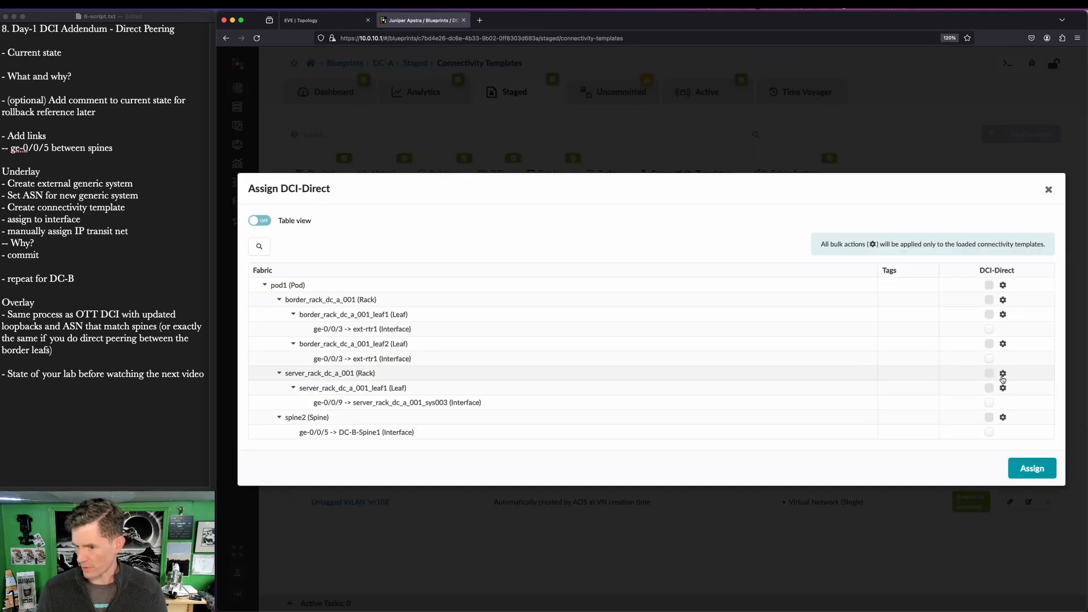
{"action": "left_click", "coordinate": [989, 433]}
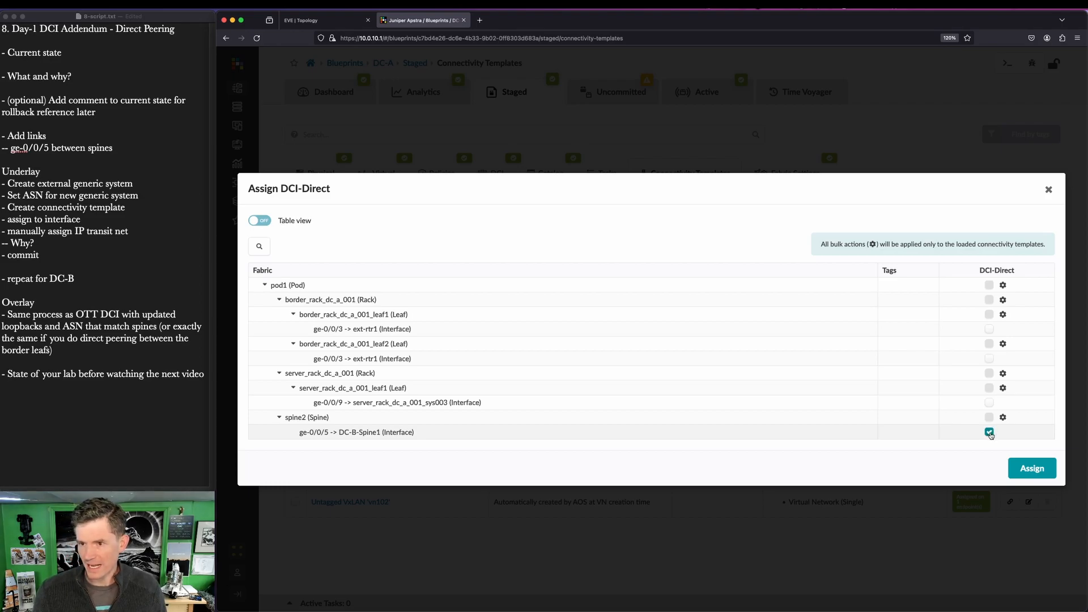
{"action": "key", "text": "ctrl+a"}
{"action": "left_click_drag", "start_coordinate": [293, 420], "coordinate": [459, 447]}
{"action": "key", "text": "ctrl+a"}
{"action": "left_click", "coordinate": [1055, 468]}
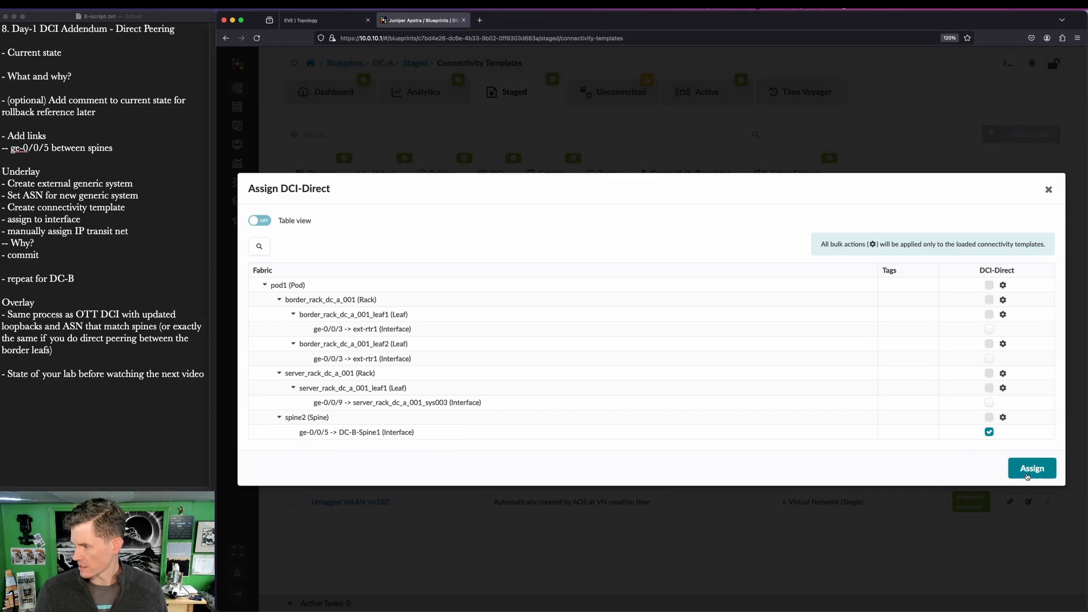
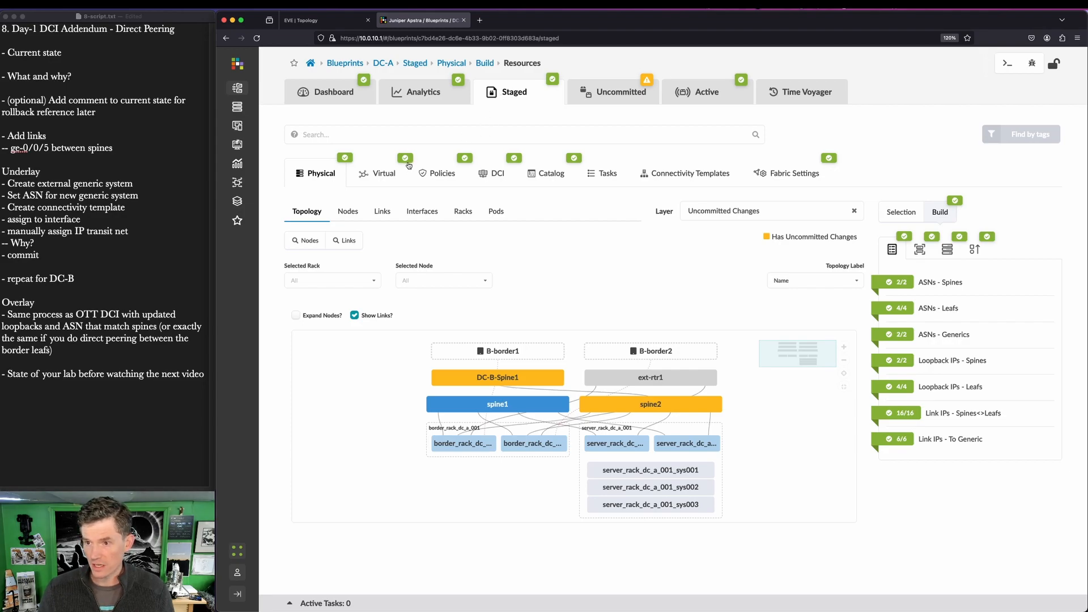
Show the staged routing zones and review the Tenant-1 and default VRF entries
{"action": "left_click", "coordinate": [384, 177]}
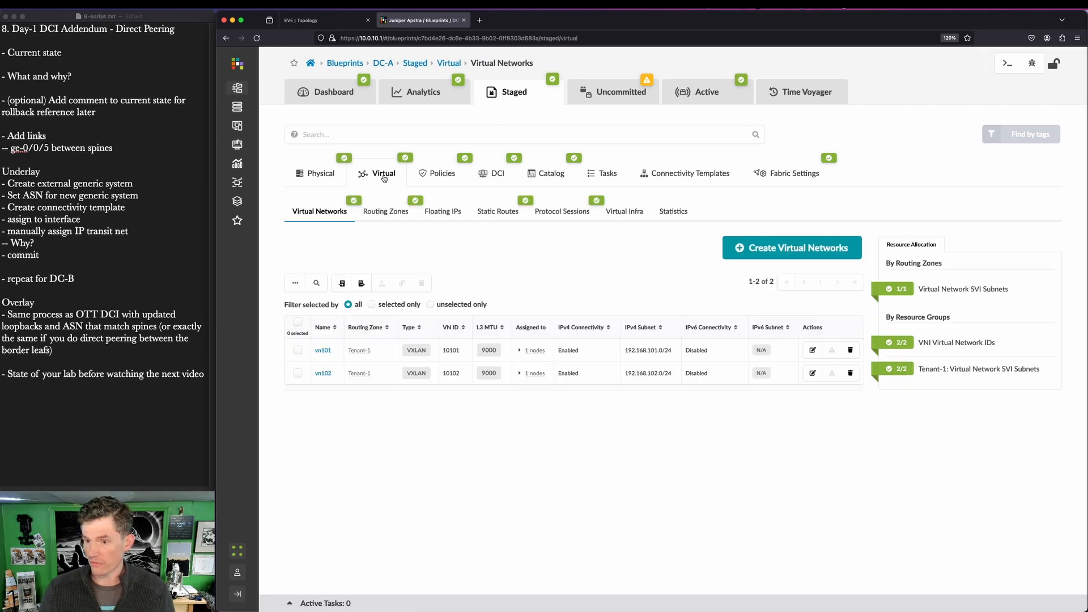
{"action": "left_click", "coordinate": [386, 213]}
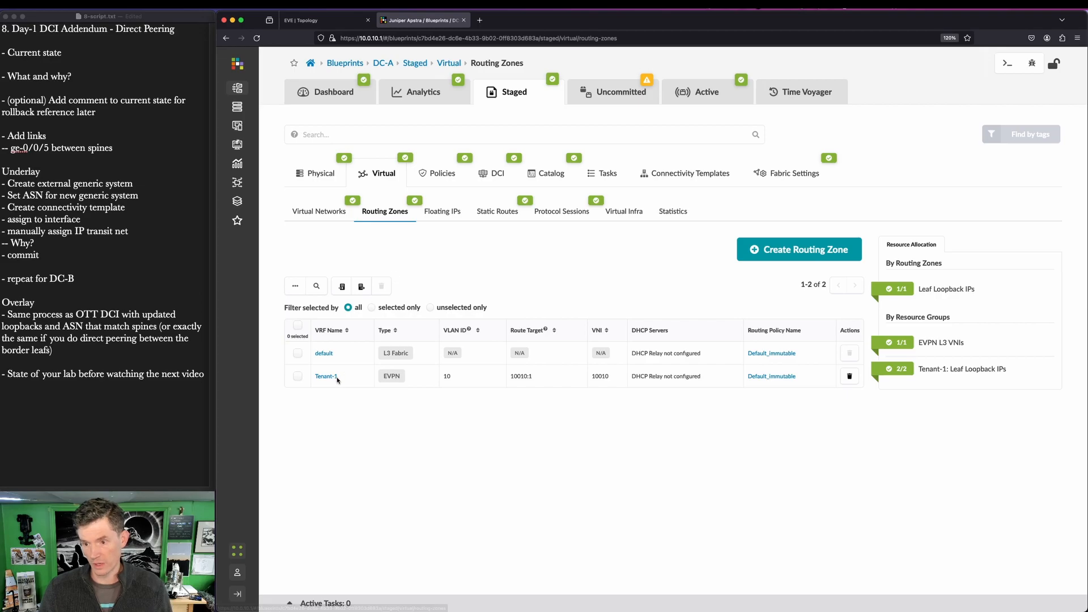
{"action": "key", "text": "super+shift+a"}
{"action": "left_click_drag", "start_coordinate": [305, 362], "coordinate": [363, 388]}
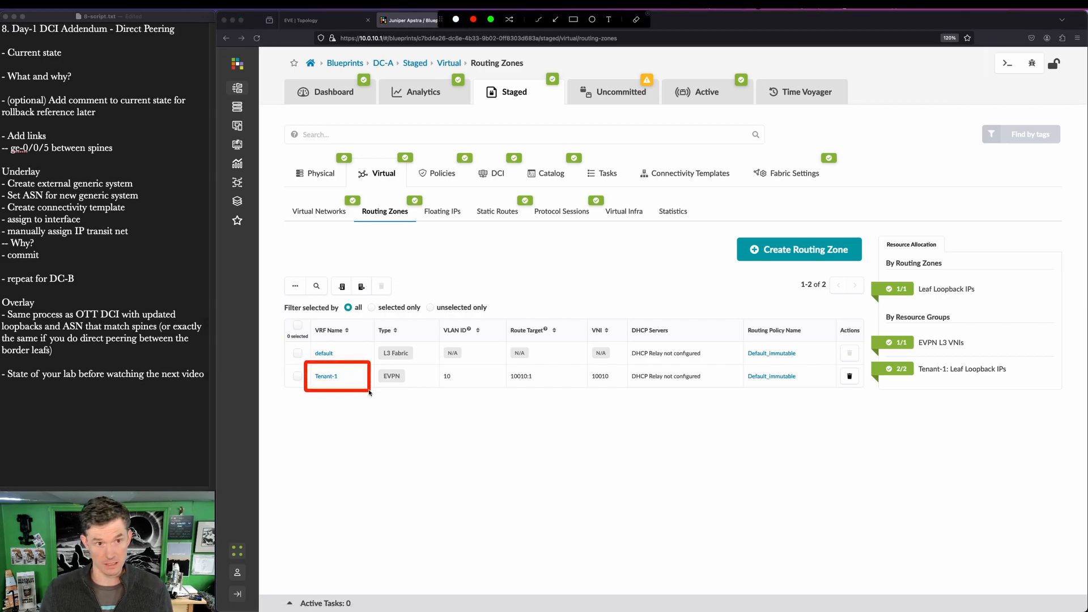
{"action": "key", "text": "Escape"}
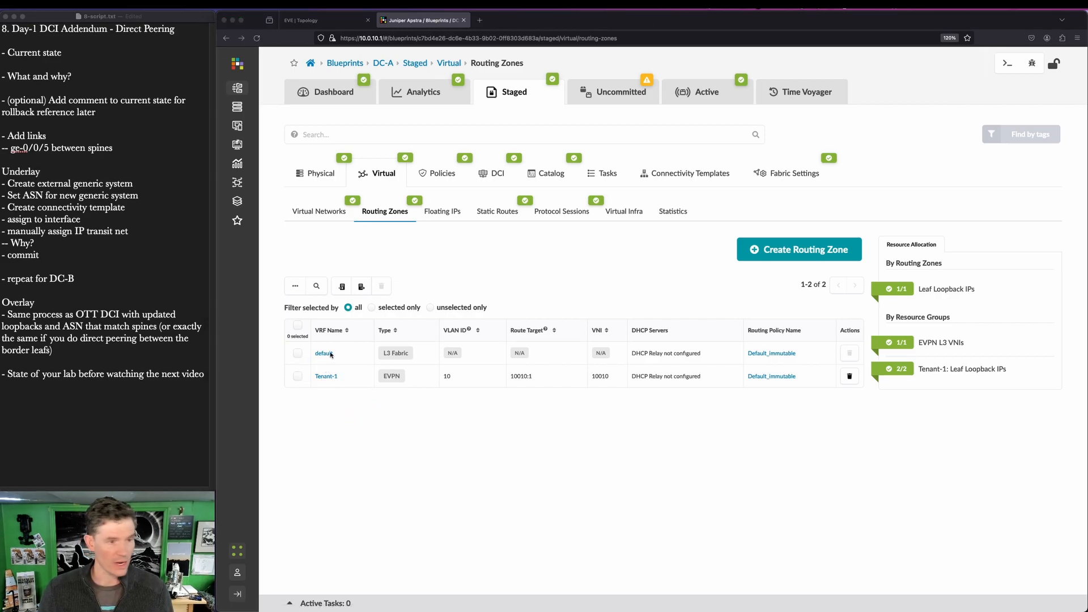
{"action": "key", "text": "super+shift+a"}
{"action": "left_click_drag", "start_coordinate": [310, 336], "coordinate": [360, 371]}
{"action": "key", "text": "Escape"}
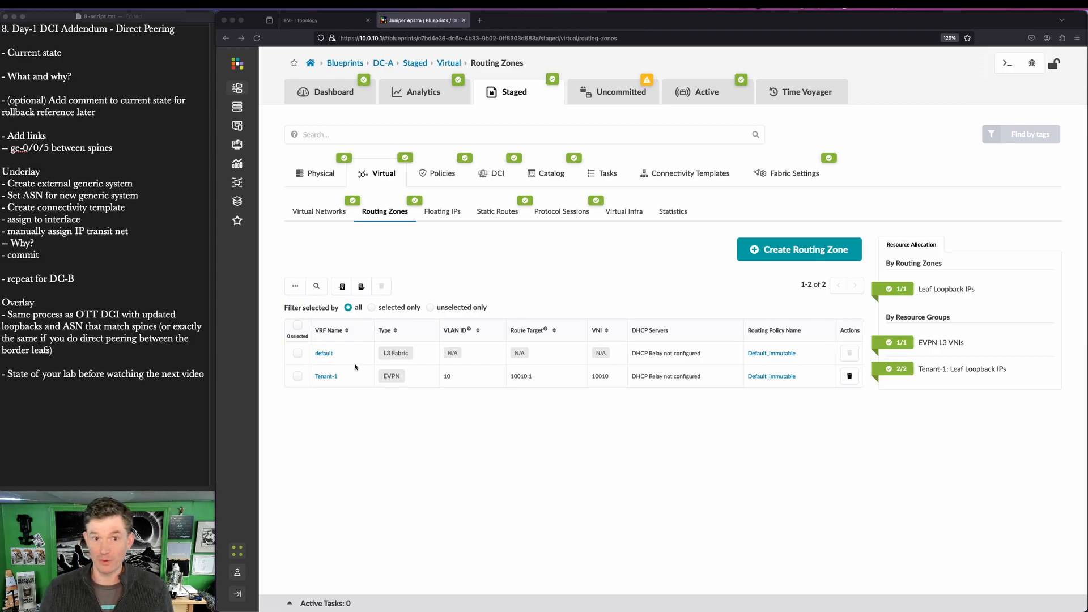
Examine the default routing zone's interface entry for the link between spine2 ge-0/0/5 and DC-B-Spine1
{"action": "left_click", "coordinate": [324, 353]}
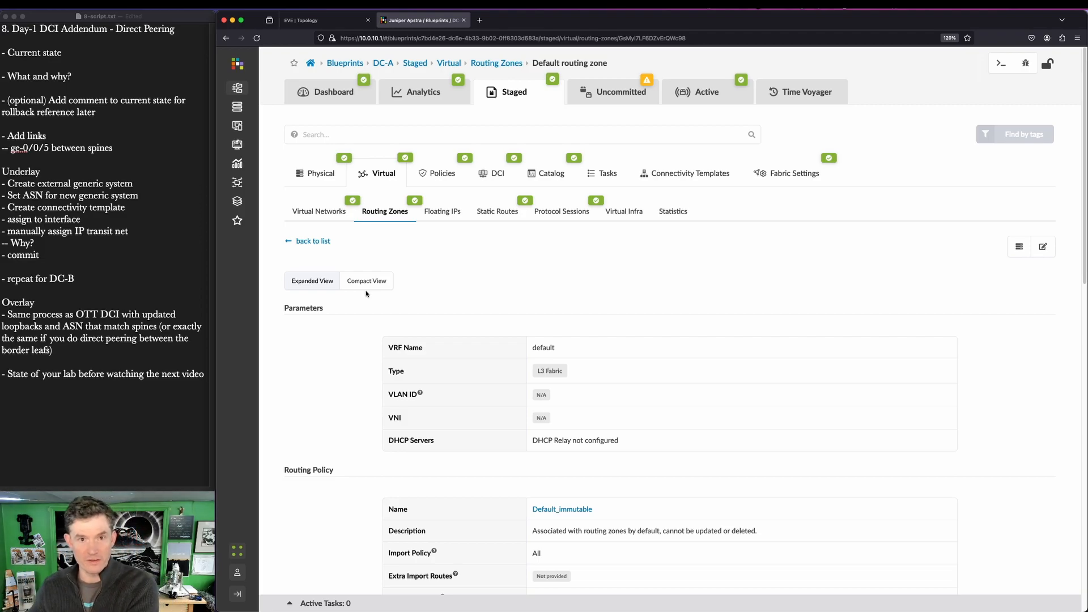
{"action": "scroll", "coordinate": [295, 292], "scroll_direction": "down", "scroll_amount": 15}
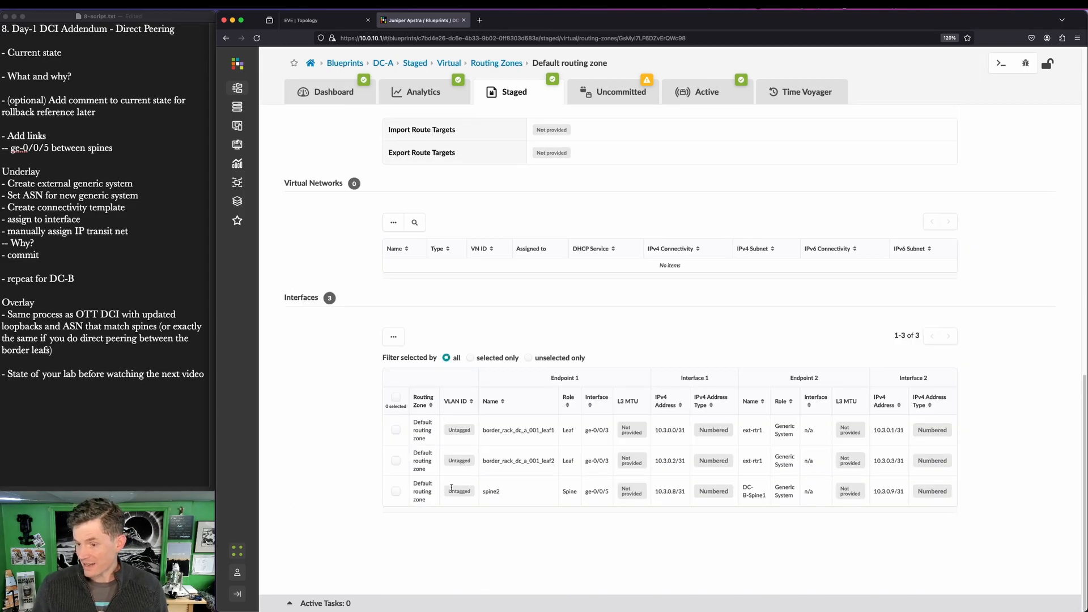
{"action": "key", "text": "ctrl+super+a"}
{"action": "left_click_drag", "start_coordinate": [376, 474], "coordinate": [978, 511]}
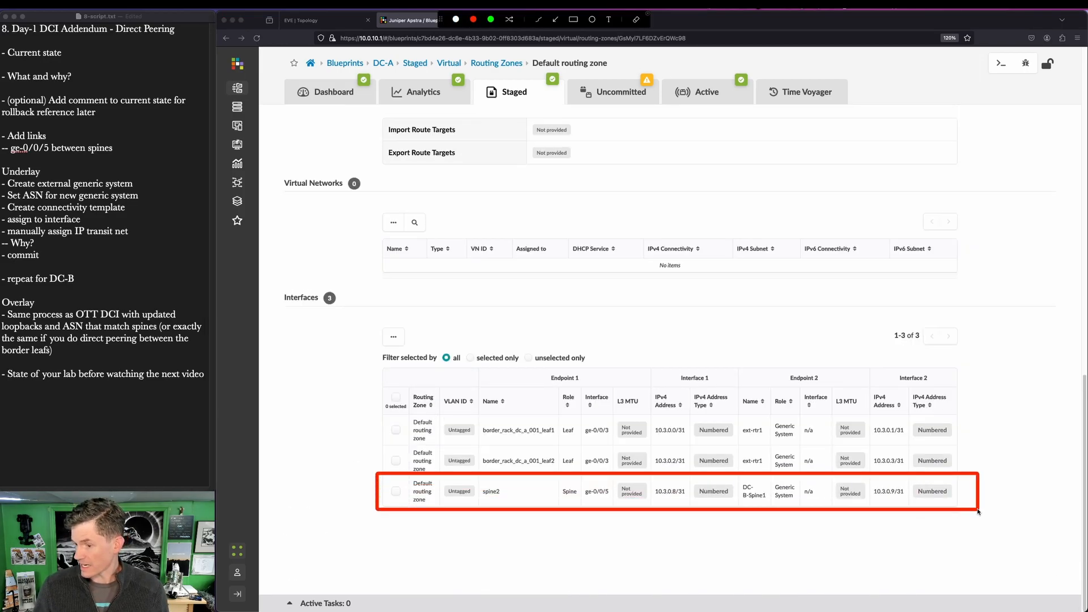
{"action": "key", "text": "ctrl+super+a"}
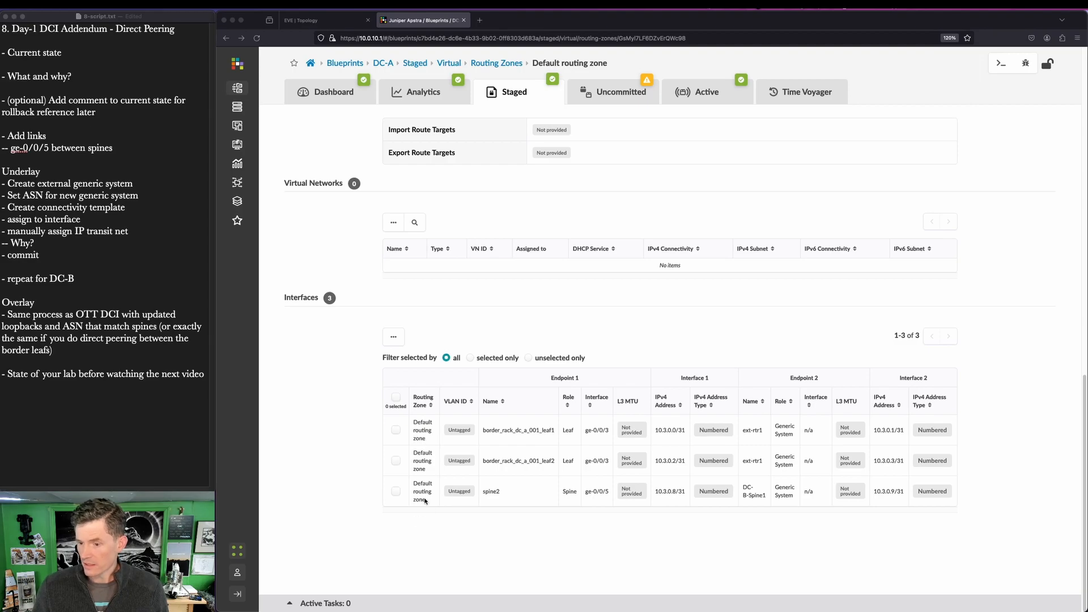
{"action": "left_click", "coordinate": [396, 491]}
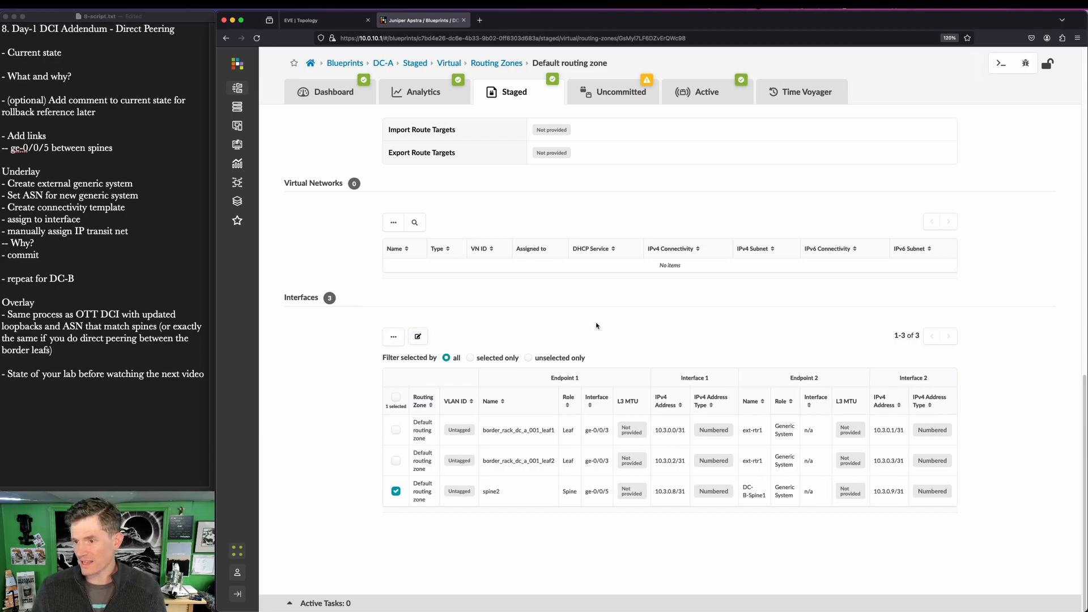
{"action": "scroll", "coordinate": [584, 328], "scroll_direction": "up", "scroll_amount": 10}
{"action": "scroll", "coordinate": [563, 321], "scroll_direction": "up", "scroll_amount": 3}
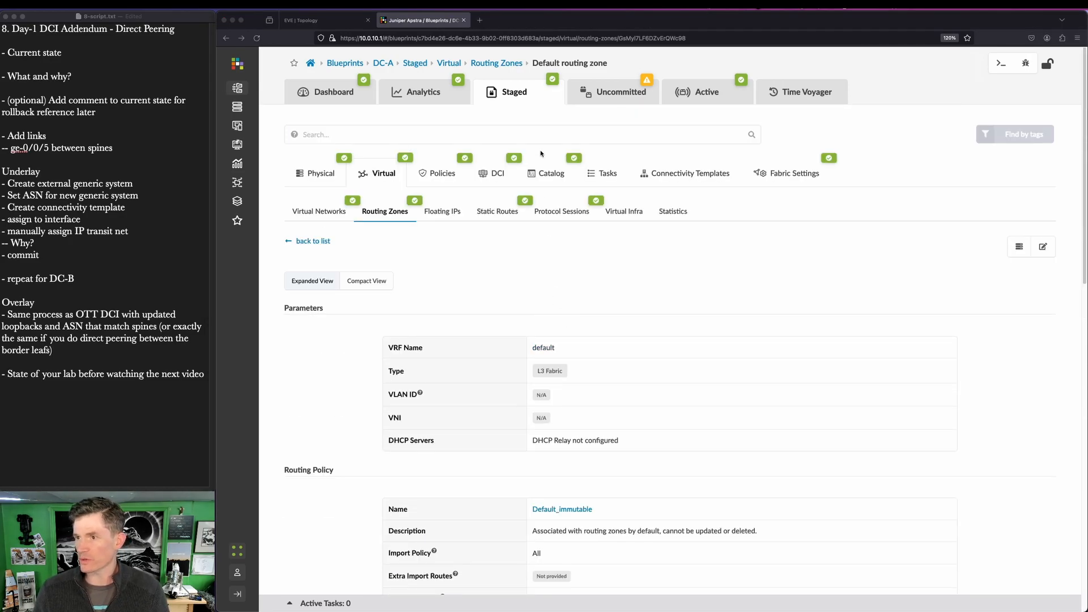
List the staged physical interfaces and examine the IP address details of ge-0/0/1 on border_rack_dc_a_001_leaf1
{"action": "left_click", "coordinate": [499, 95]}
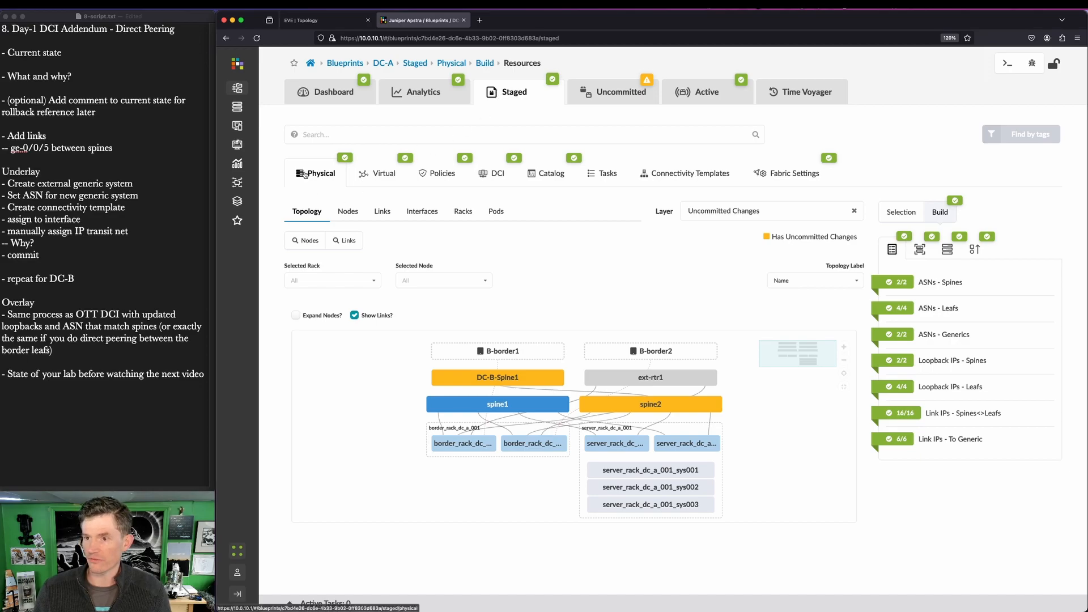
{"action": "left_click", "coordinate": [417, 208]}
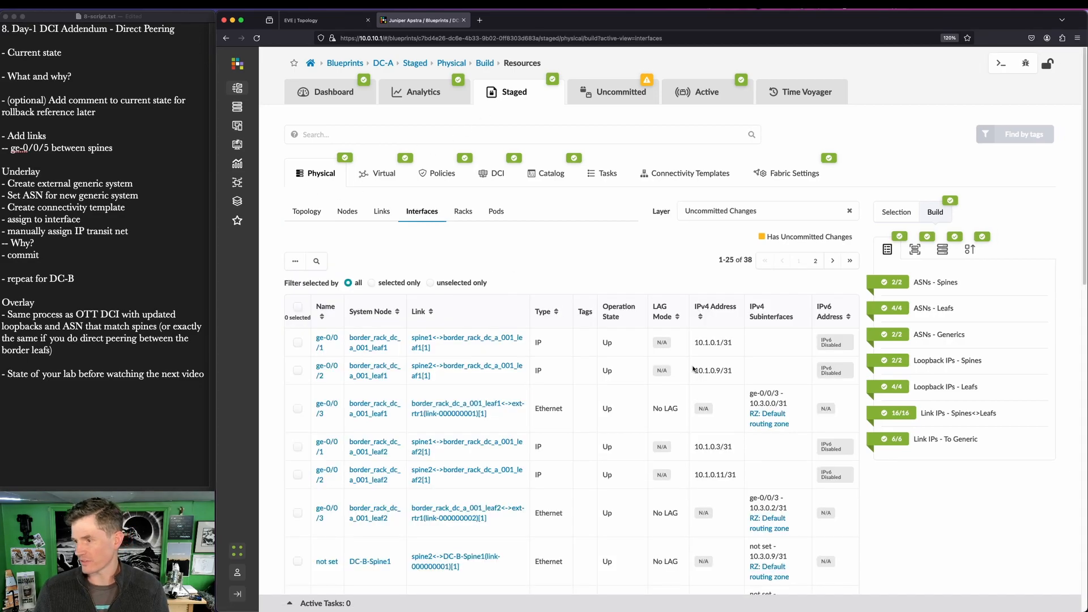
{"action": "left_click_drag", "start_coordinate": [677, 306], "coordinate": [744, 491]}
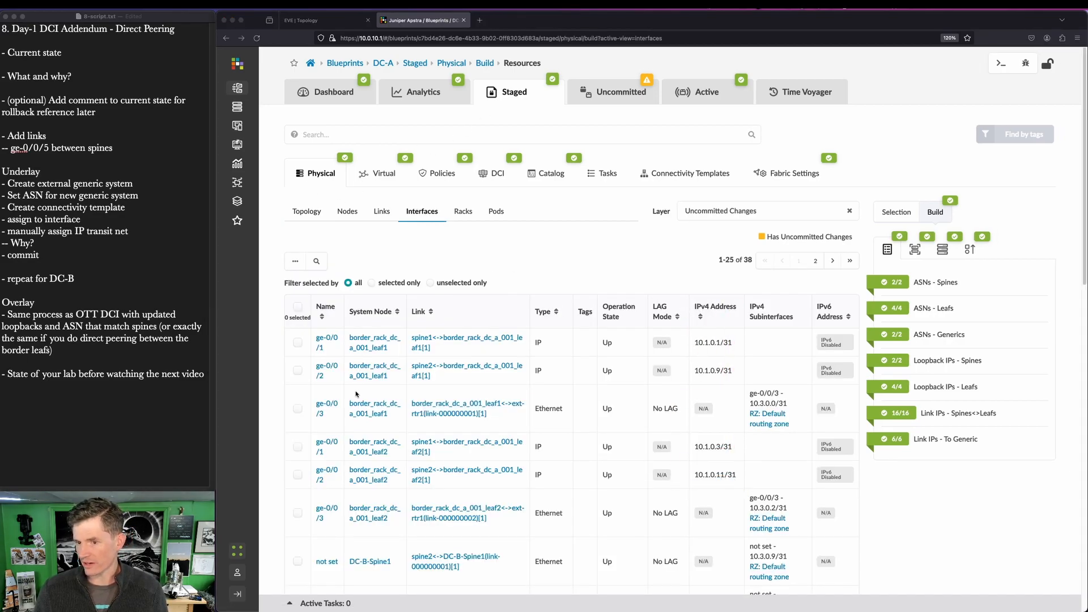
{"action": "left_click", "coordinate": [297, 343]}
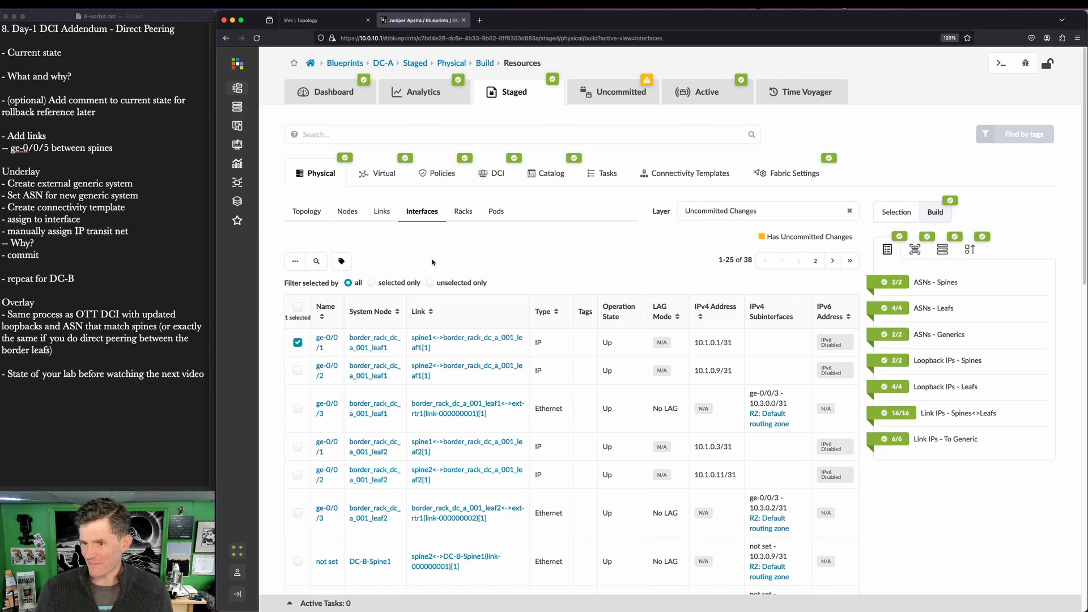
{"action": "left_click", "coordinate": [327, 343]}
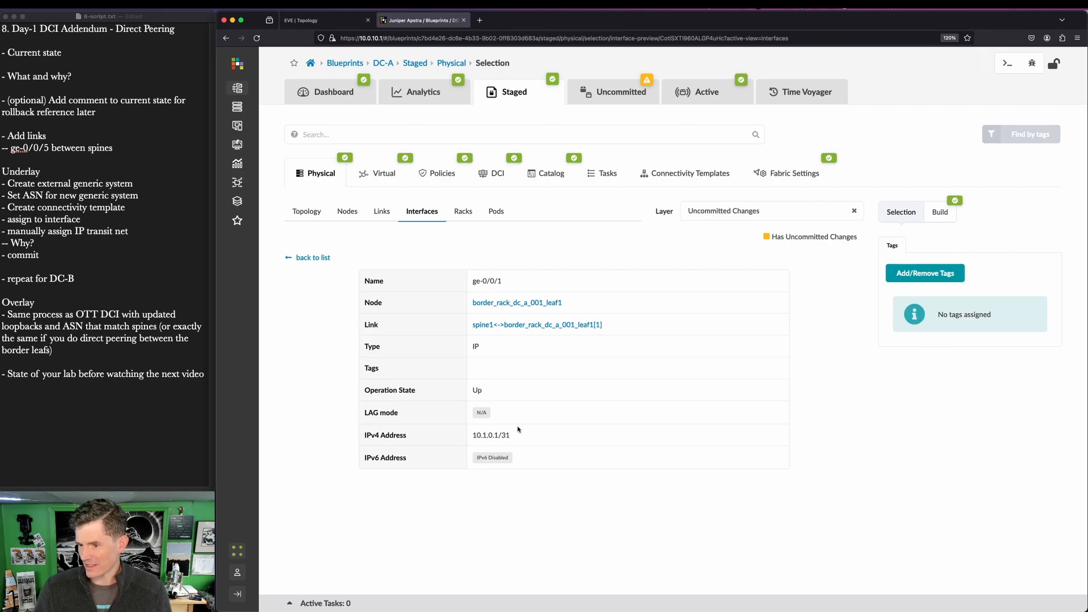
{"action": "left_click_drag", "start_coordinate": [462, 428], "coordinate": [549, 469]}
{"action": "key", "text": "Escape"}
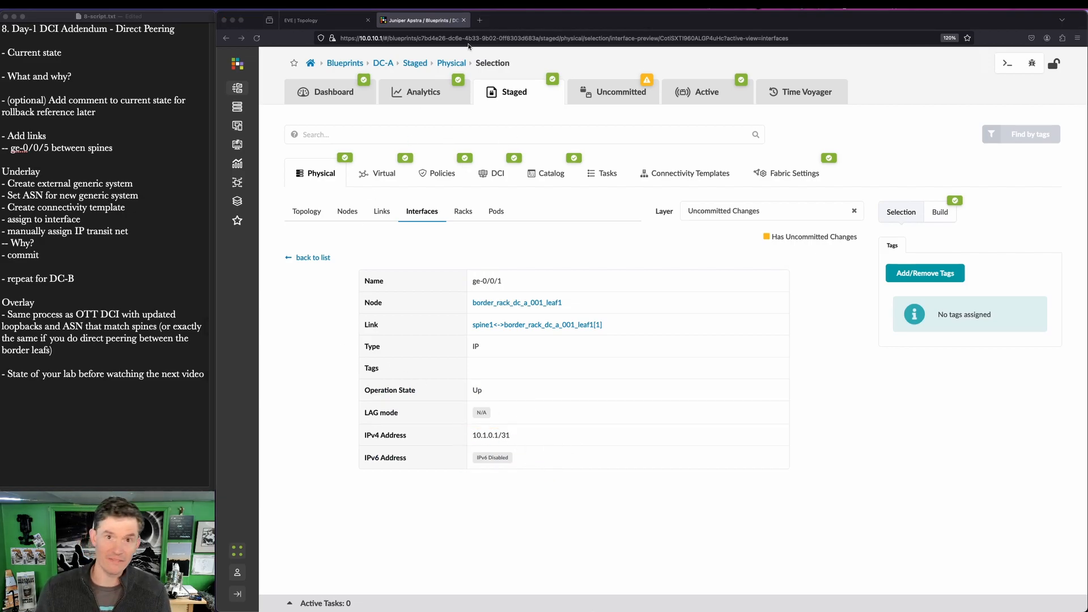
{"action": "key", "text": "ctrl+a"}
{"action": "left_click_drag", "start_coordinate": [596, 139], "coordinate": [533, 117]}
{"action": "mouse_move", "coordinate": [388, 121]}
{"action": "left_mouse_down"}
{"action": "mouse_move", "coordinate": [346, 161]}
{"action": "mouse_move", "coordinate": [420, 209]}
{"action": "mouse_move", "coordinate": [408, 226]}
{"action": "left_mouse_up"}
{"action": "key", "text": "Escape"}
{"action": "key", "text": "ctrl+a"}
{"action": "key", "text": "r"}
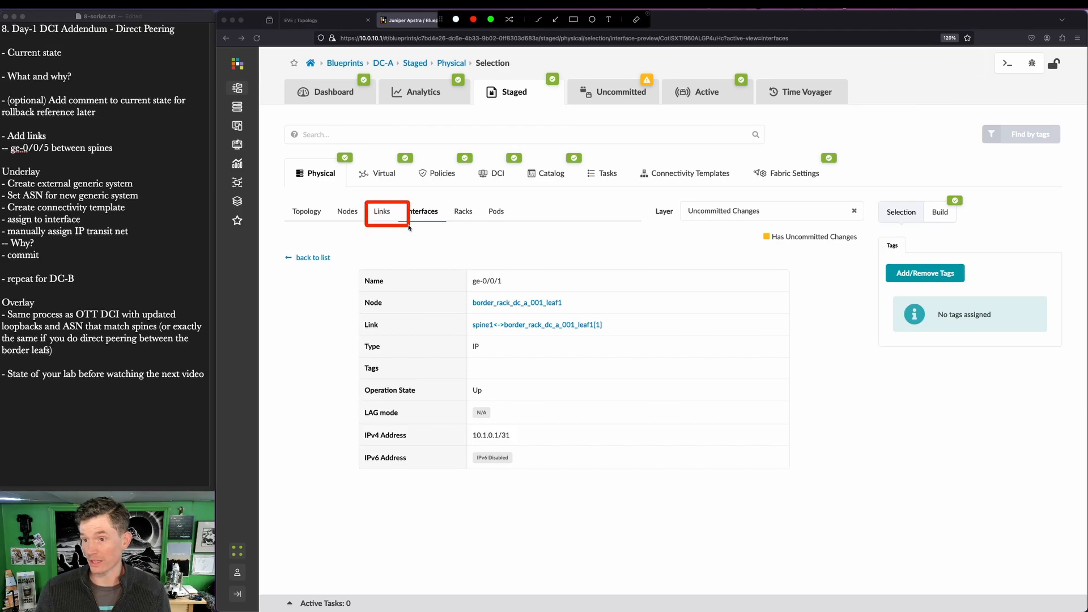
{"action": "key", "text": "Escape"}
Open the IP addresses of the default routing zone's link between spine2 ge-0/0/5 and DC-B-Spine1 for editing
{"action": "left_click", "coordinate": [384, 173]}
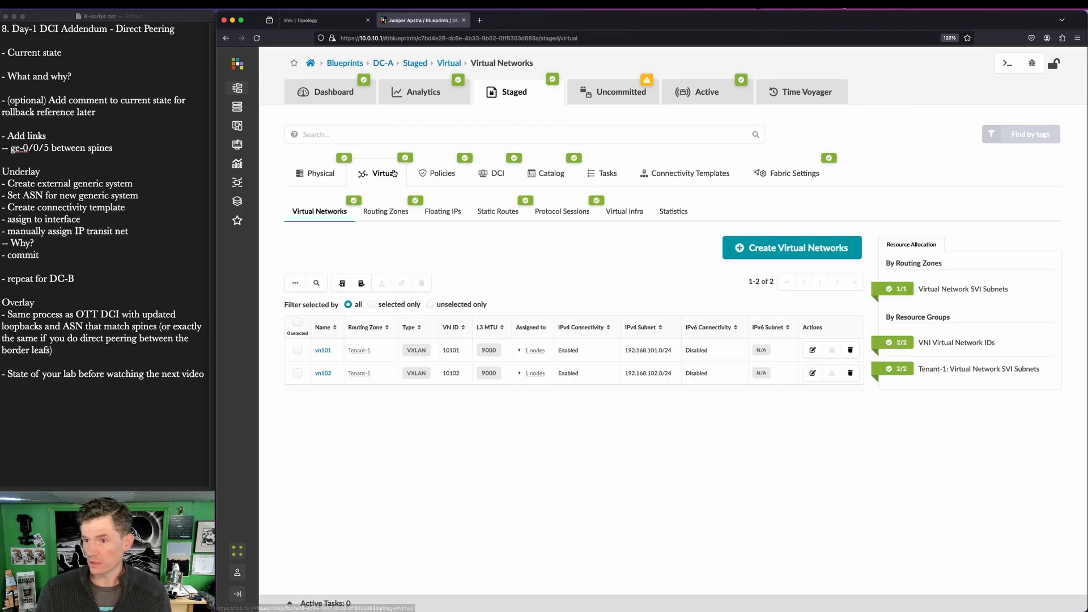
{"action": "left_click", "coordinate": [392, 211]}
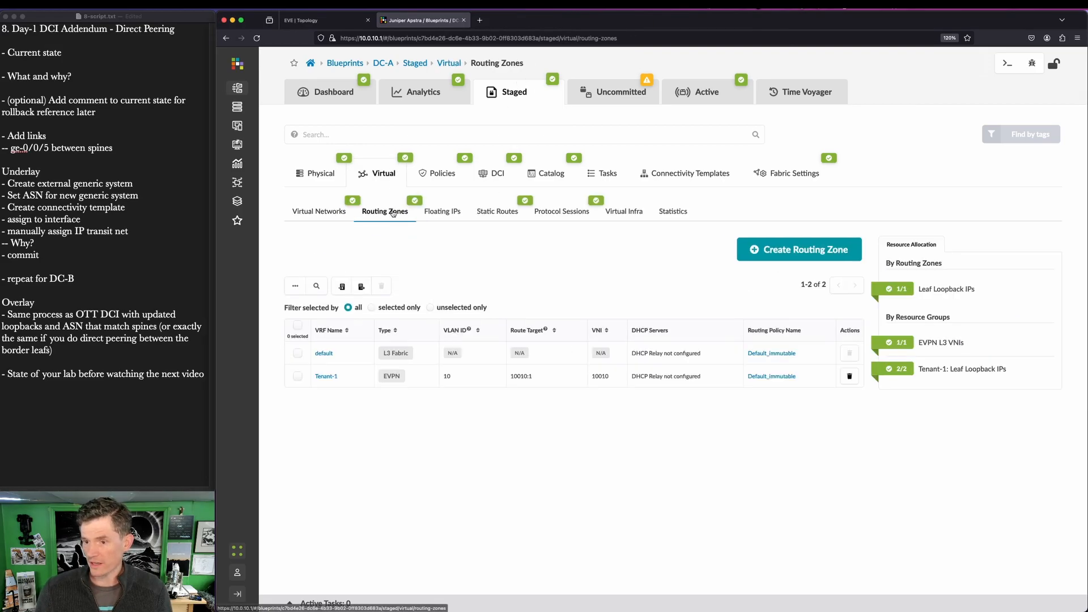
{"action": "left_click", "coordinate": [324, 353]}
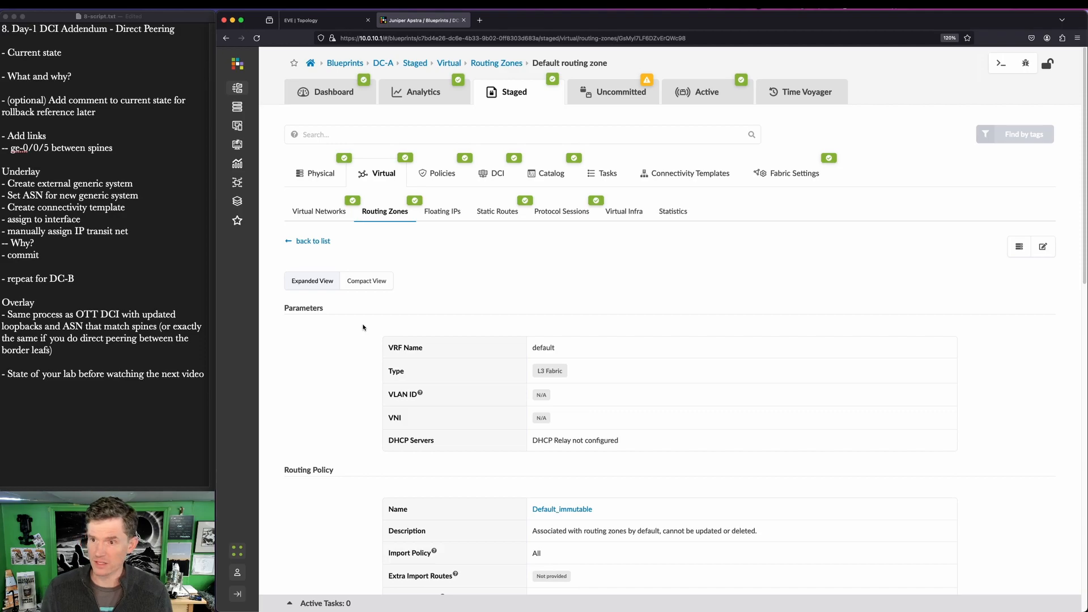
{"action": "scroll", "coordinate": [363, 327], "scroll_direction": "down", "scroll_amount": 10}
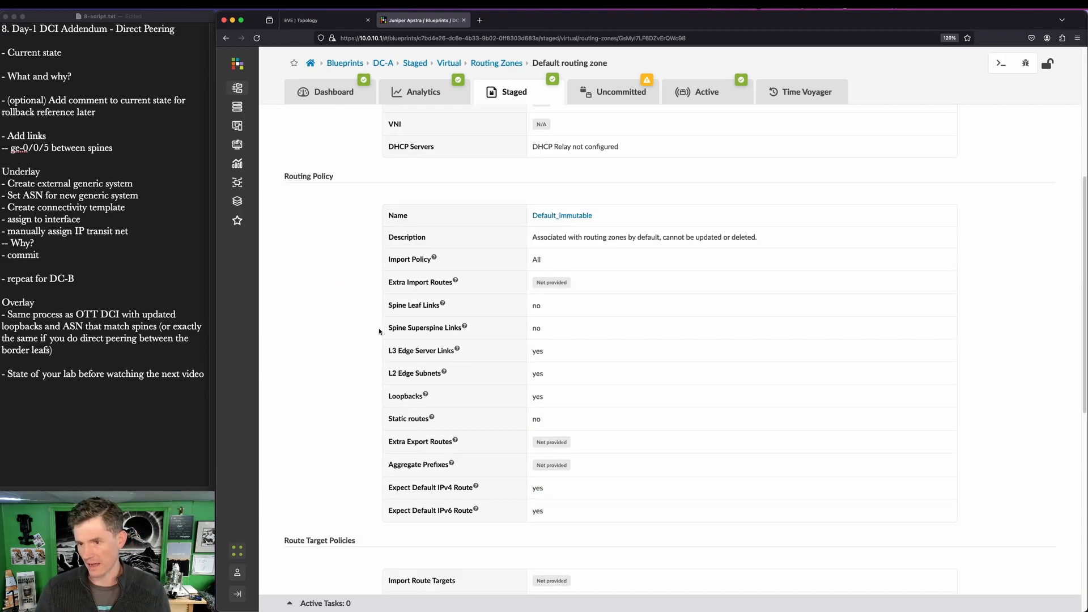
{"action": "scroll", "coordinate": [412, 314], "scroll_direction": "down", "scroll_amount": 3}
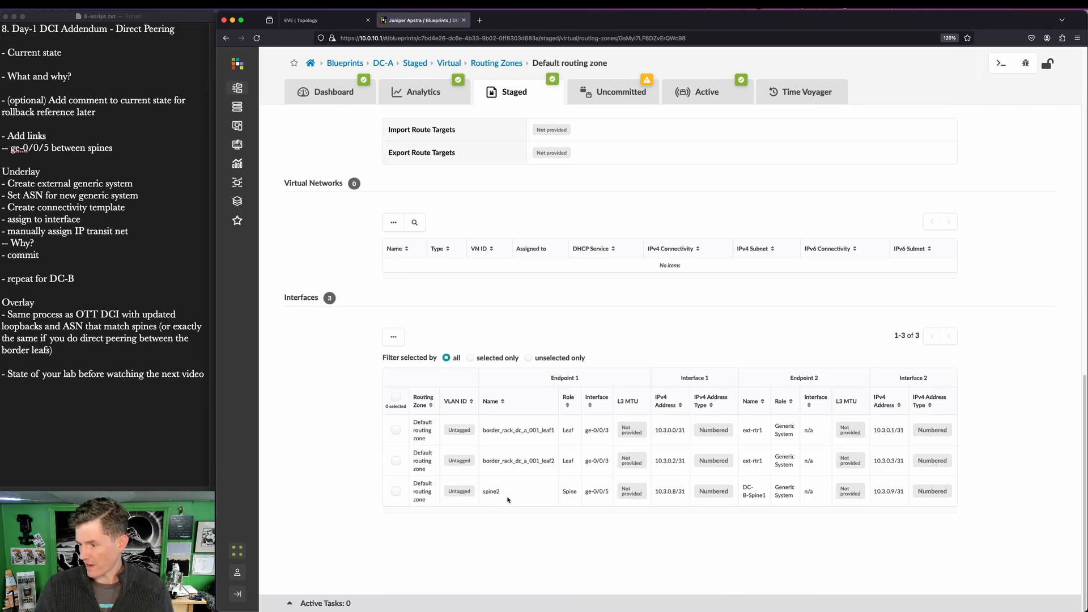
{"action": "left_click", "coordinate": [395, 491]}
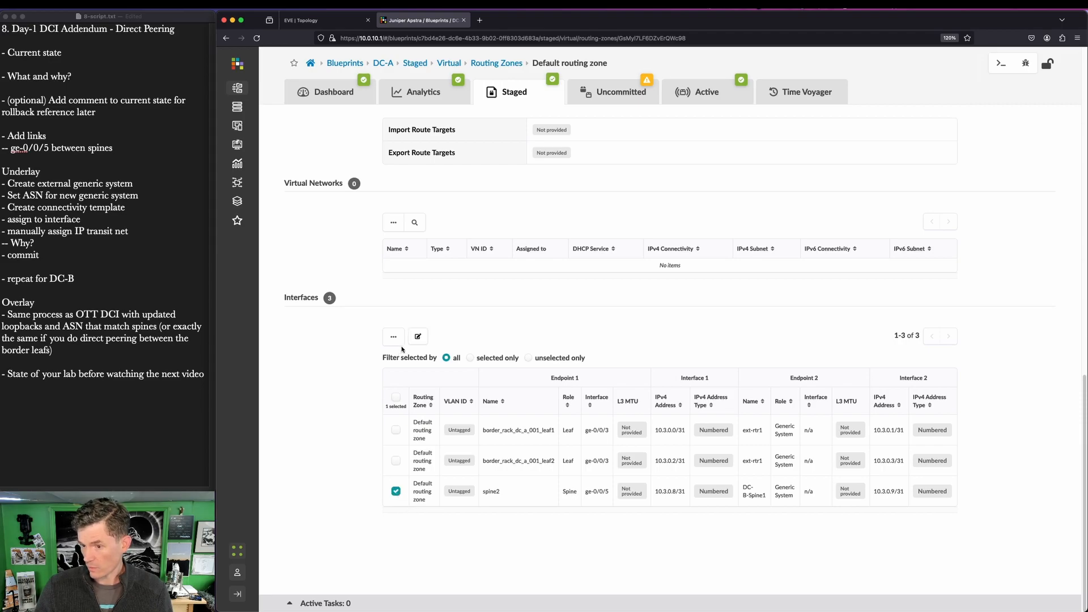
{"action": "left_click_drag", "start_coordinate": [404, 325], "coordinate": [460, 358]}
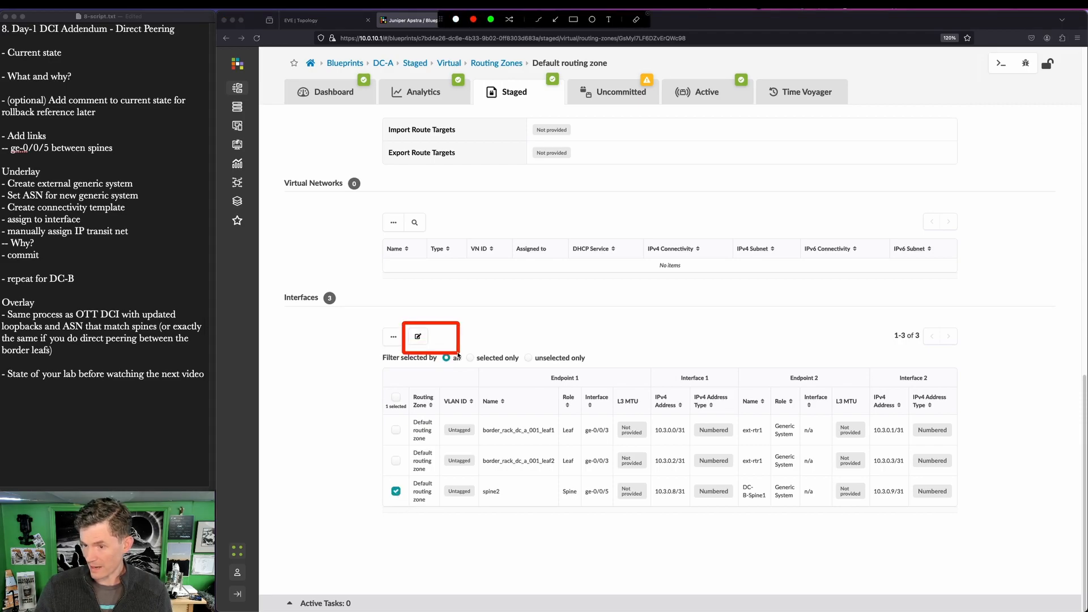
{"action": "left_click", "coordinate": [418, 338]}
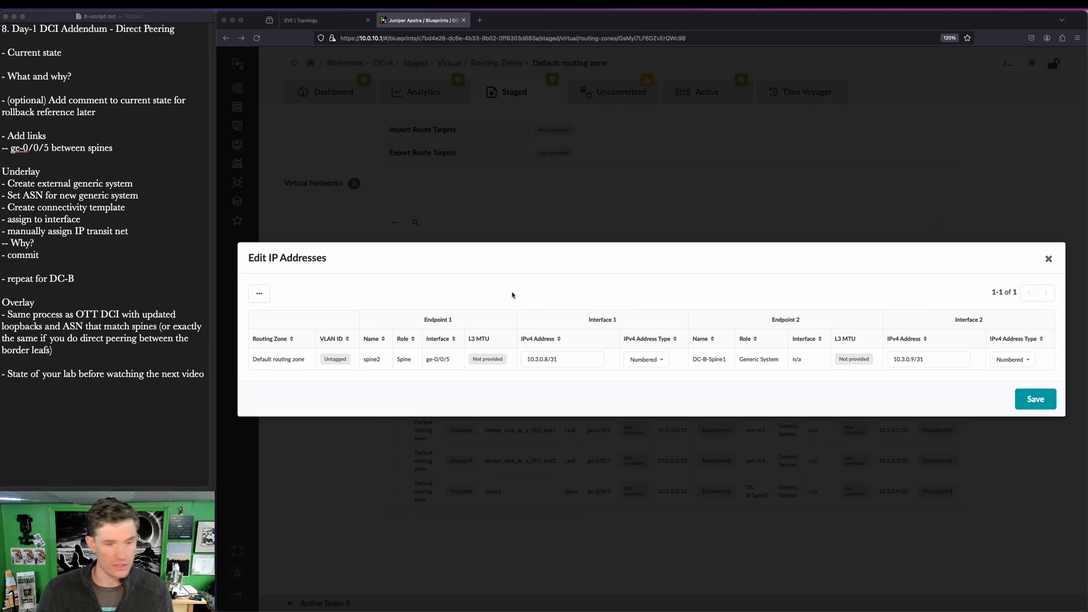
Set the link's IPv4 addresses to 192.168.3.0/31 for spine2 and 192.168.3.1/31 for DC-B-Spine1, and save them
{"action": "triple_click", "coordinate": [549, 361]}
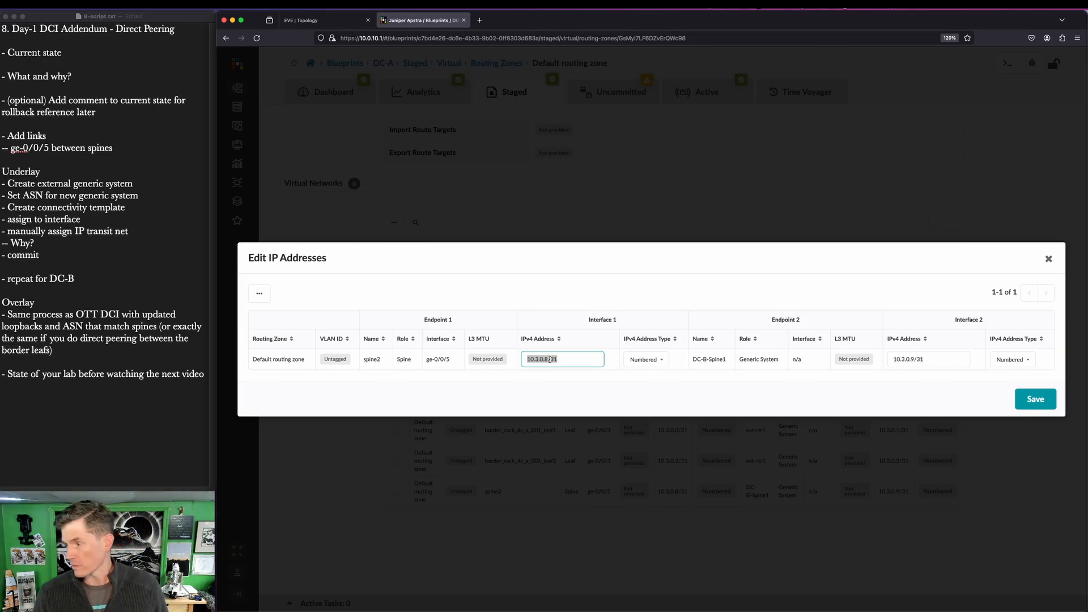
{"action": "type", "text": "192.1"}
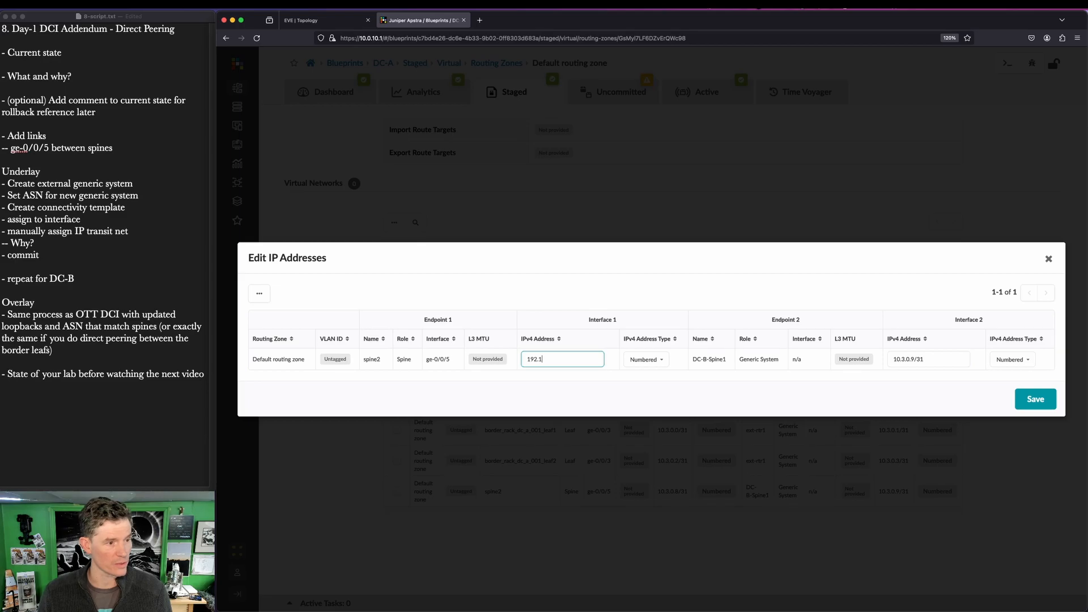
{"action": "type", "text": "68"}
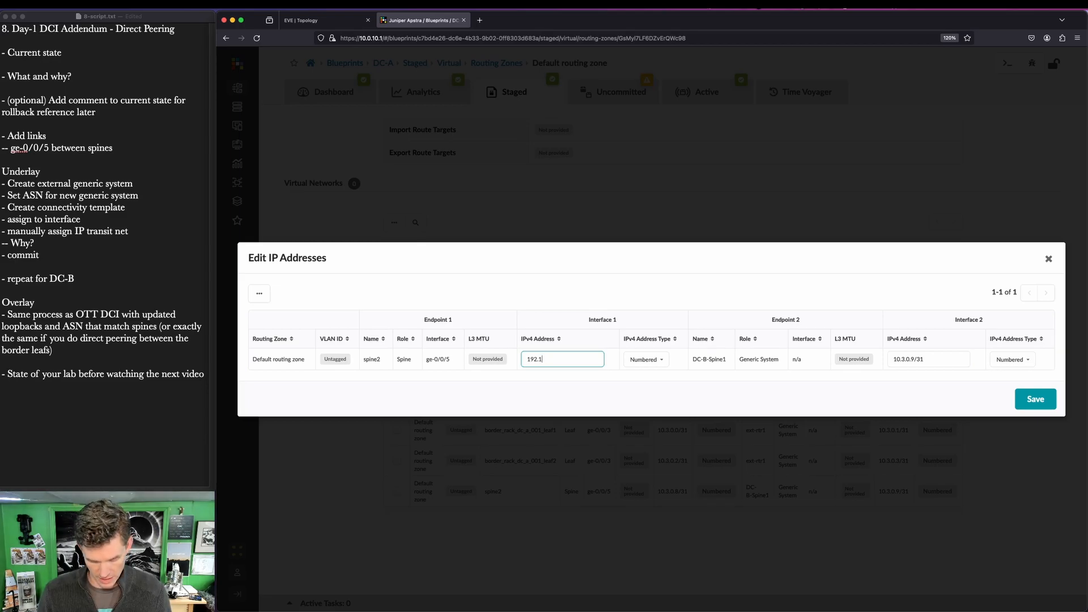
{"action": "type", "text": ".3."}
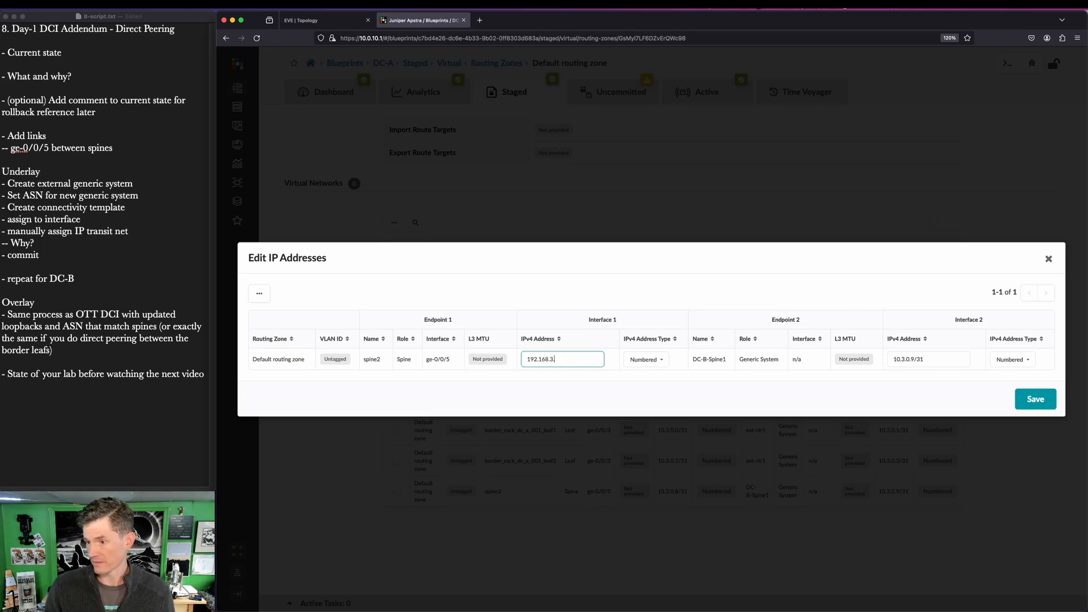
{"action": "type", "text": "32"}
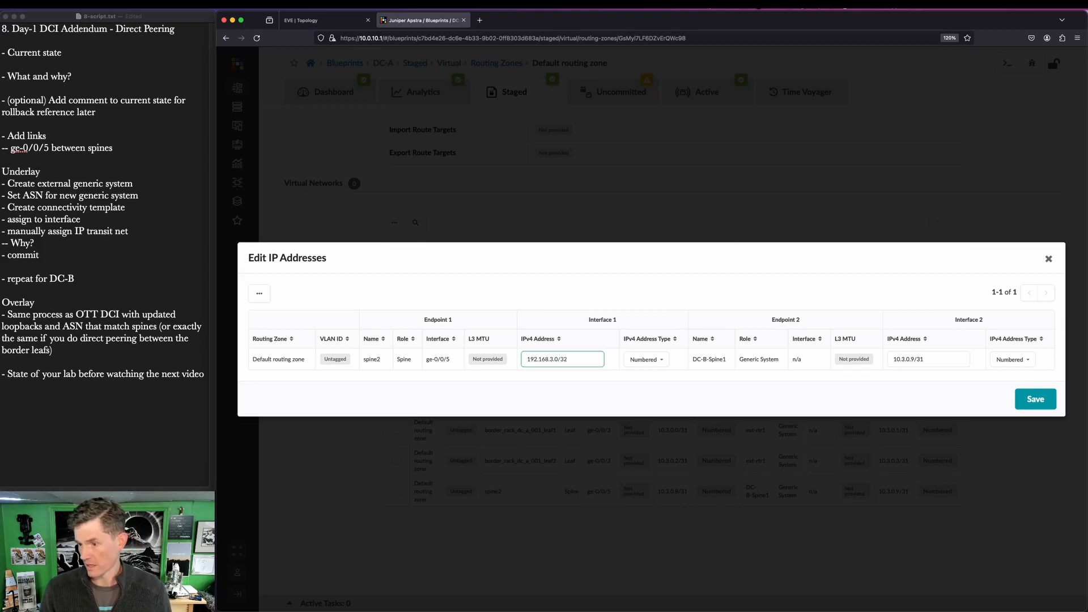
{"action": "triple_click", "coordinate": [908, 360]}
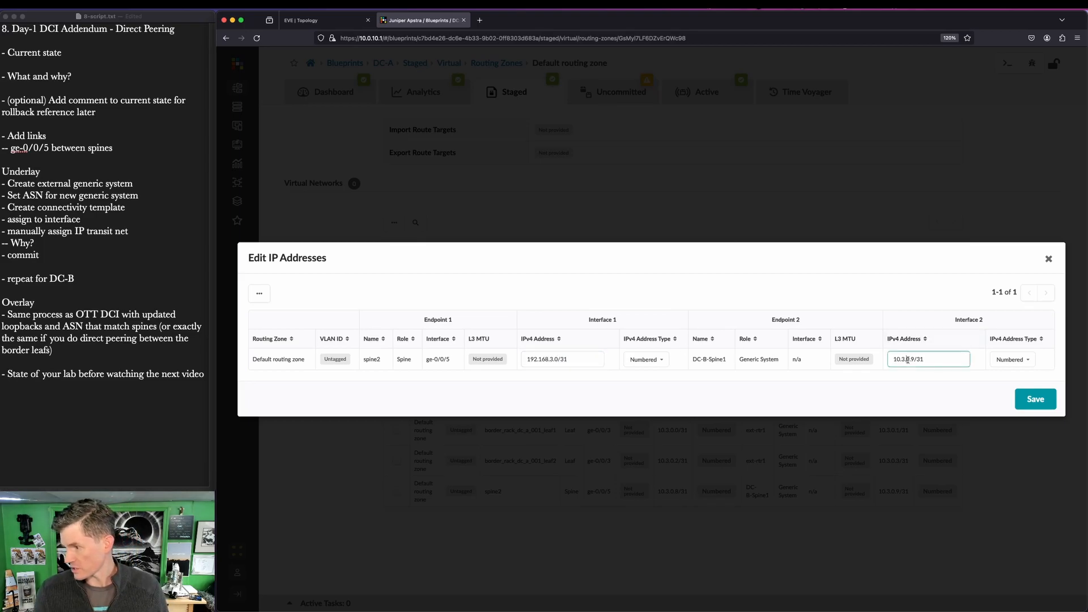
{"action": "type", "text": "192.168"}
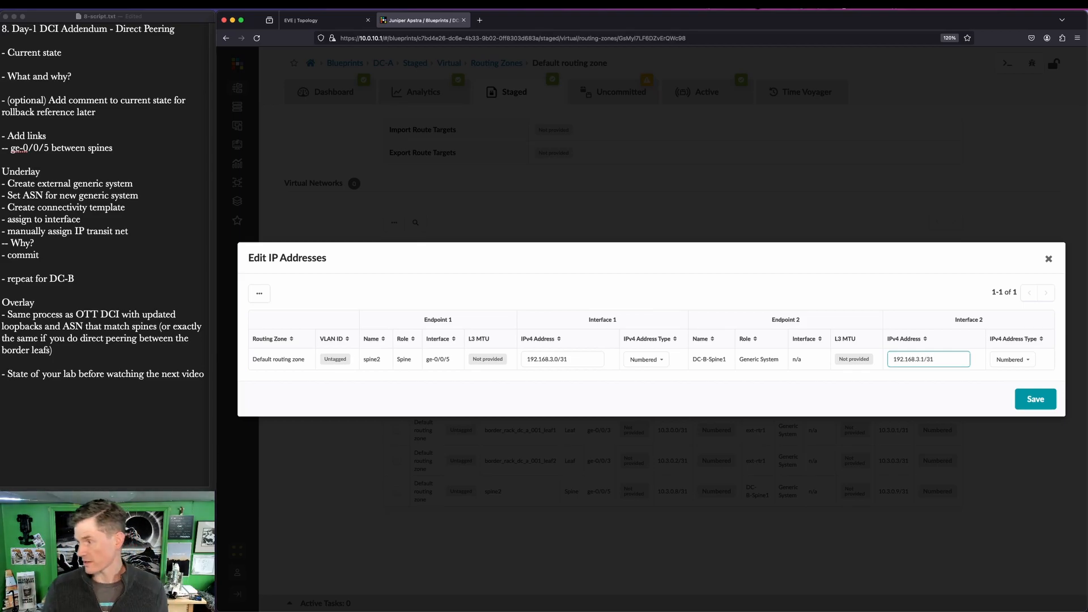
{"action": "left_click", "coordinate": [1031, 400]}
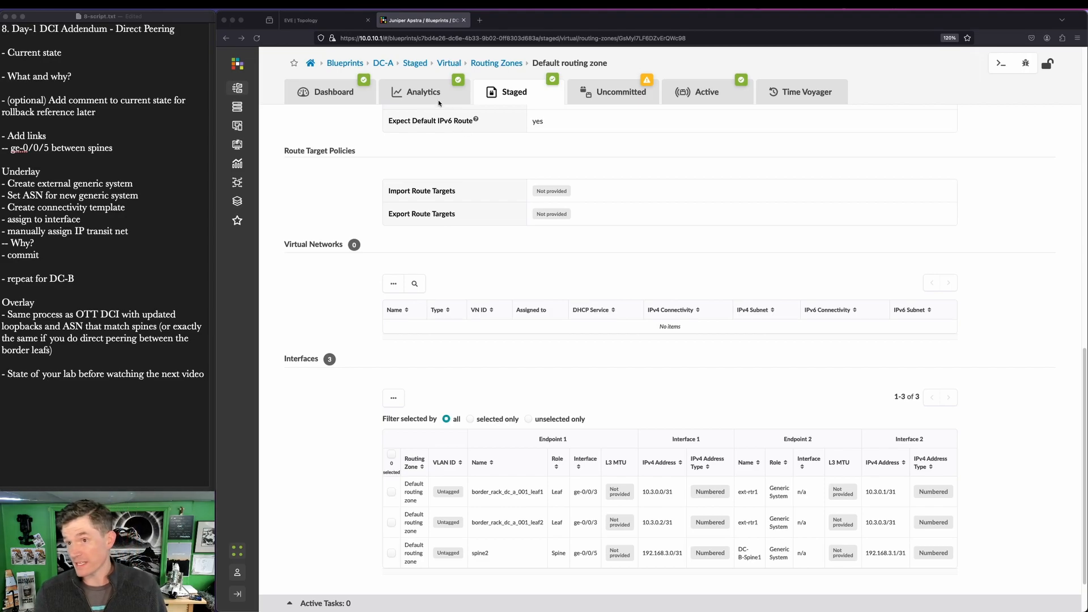
Switch to the DC-B blueprint and open spine1 from its staged physical topology
{"action": "left_click", "coordinate": [347, 65]}
{"action": "left_click", "coordinate": [347, 65]}
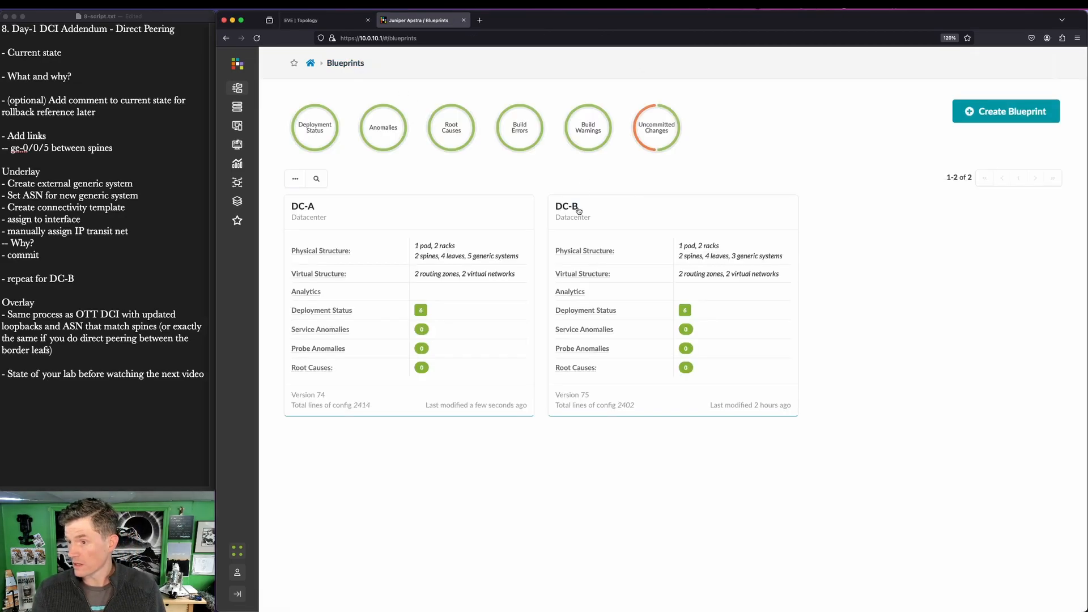
{"action": "left_click", "coordinate": [564, 274]}
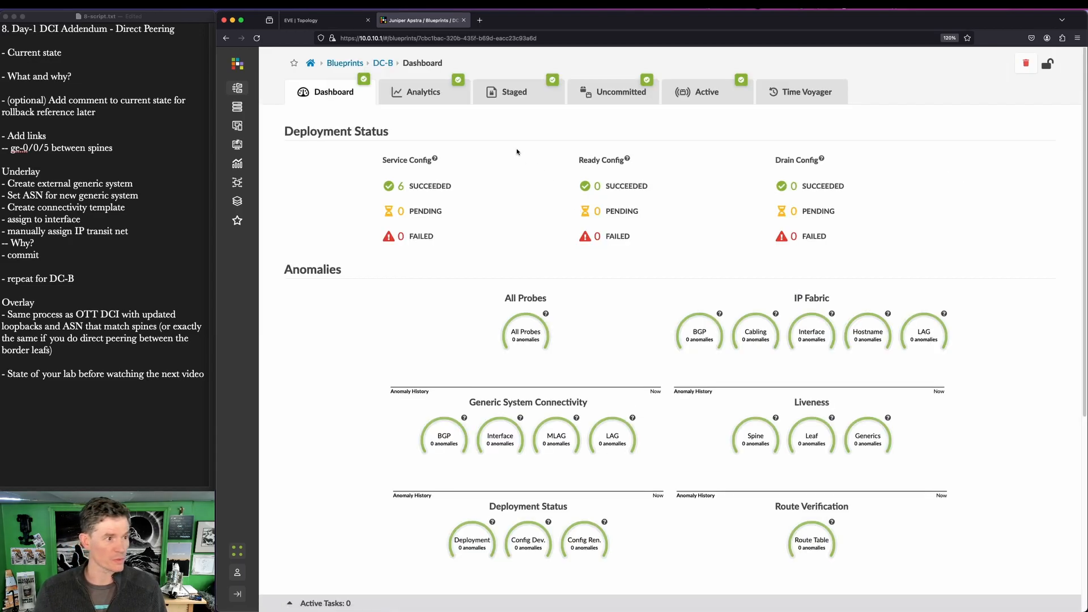
{"action": "left_click", "coordinate": [532, 97]}
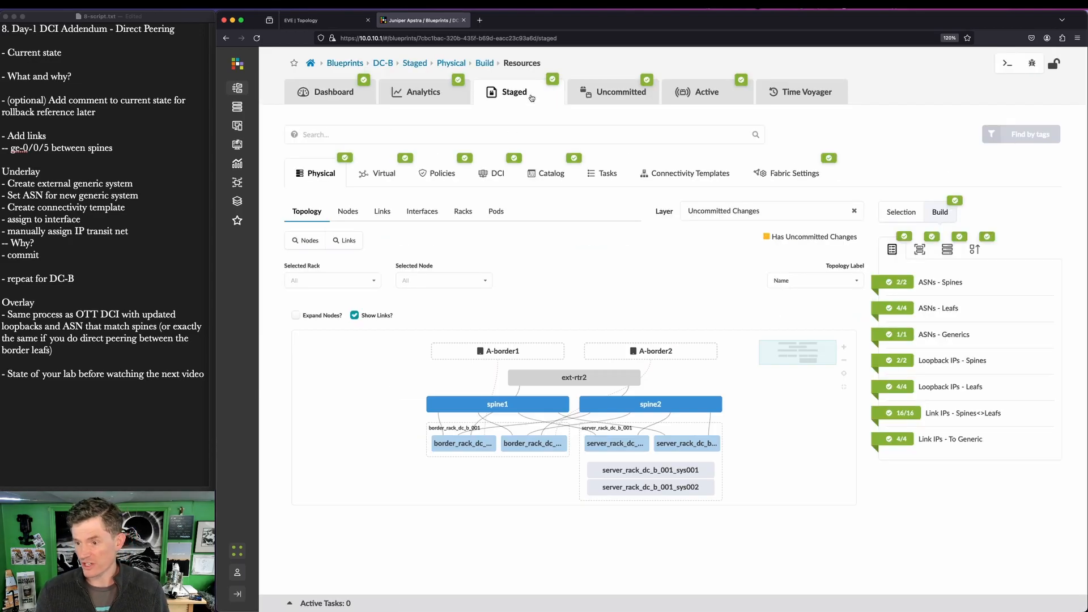
{"action": "left_click", "coordinate": [464, 407]}
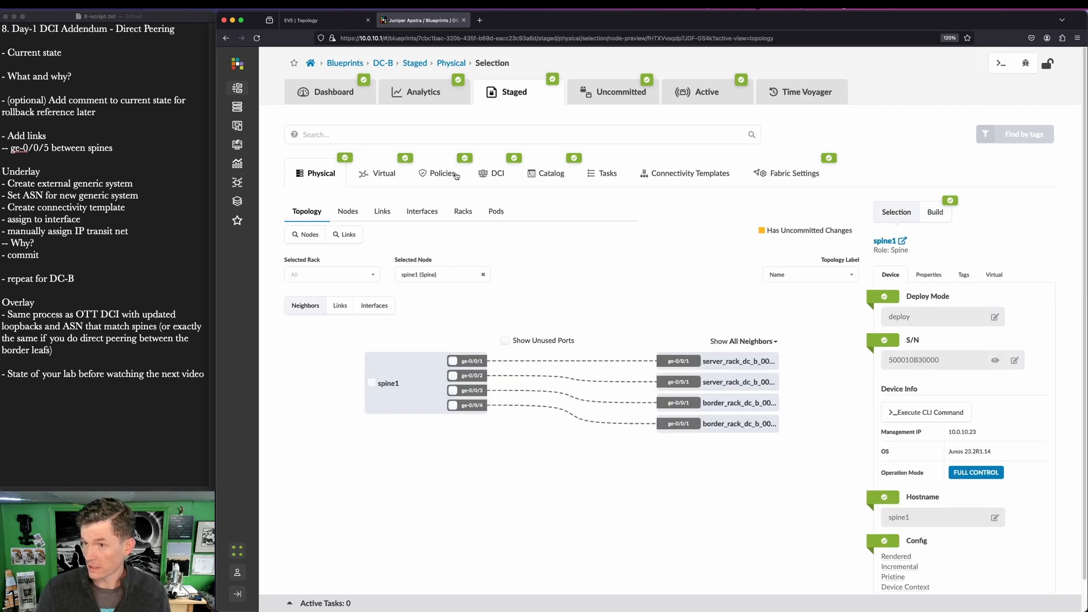
Define a new external generic system named DC-A-Spine2 for spine1, with None as its device representation
{"action": "left_click", "coordinate": [373, 383]}
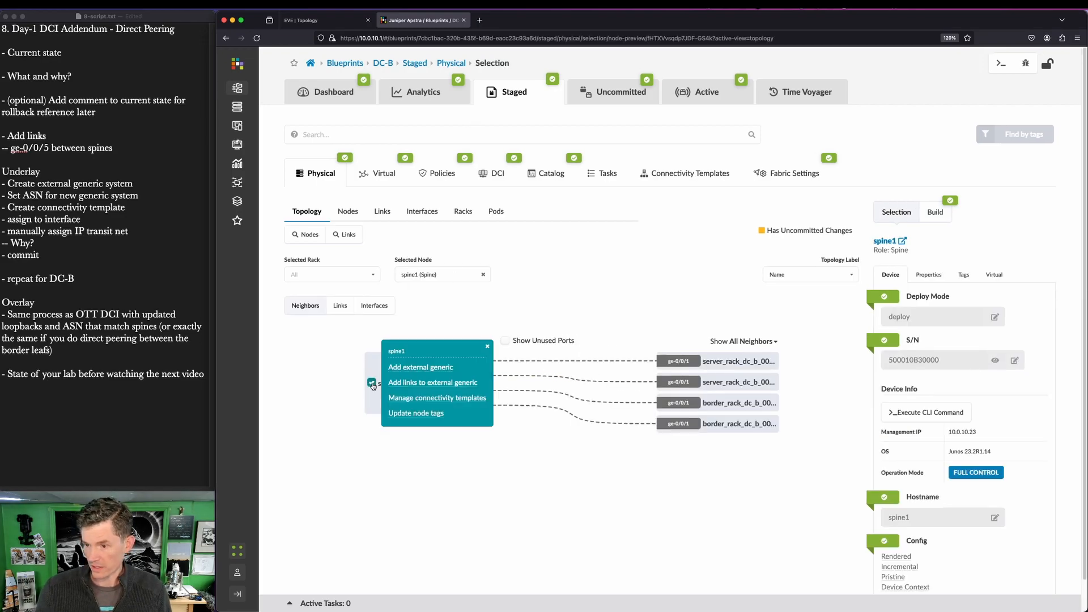
{"action": "left_click", "coordinate": [409, 366]}
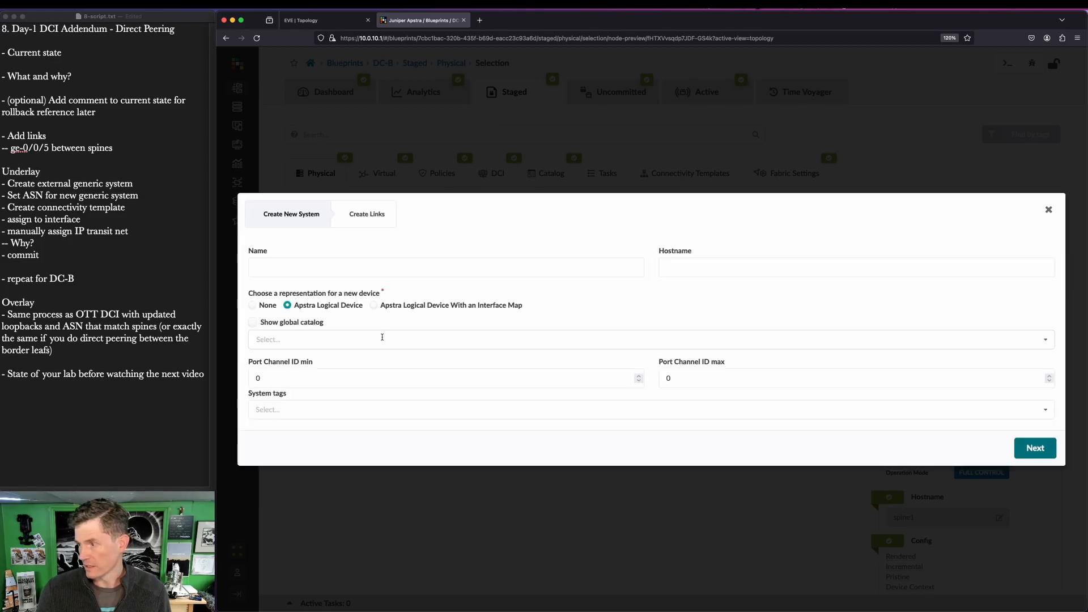
{"action": "left_click", "coordinate": [347, 266]}
{"action": "type", "text": "A"}
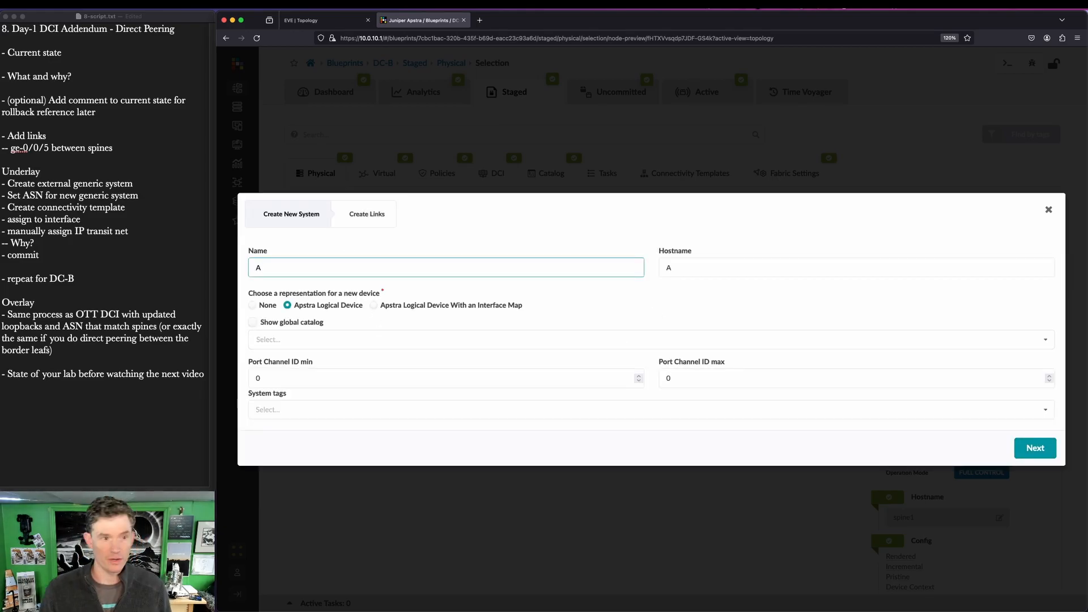
{"action": "key", "text": "BackSpace"}
{"action": "type", "text": "DC-"}
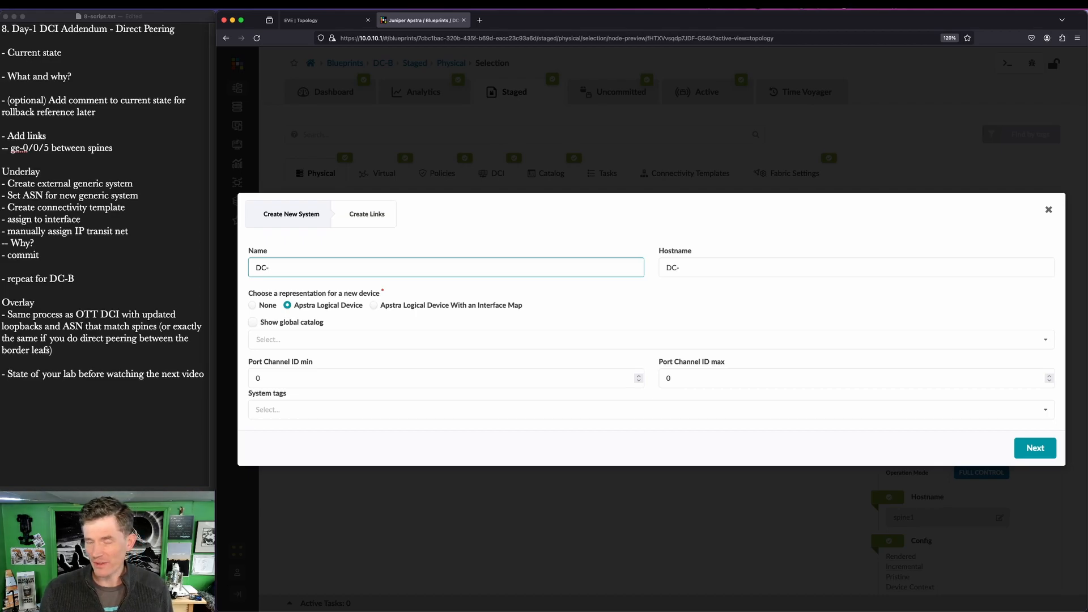
{"action": "type", "text": "A-Spine"}
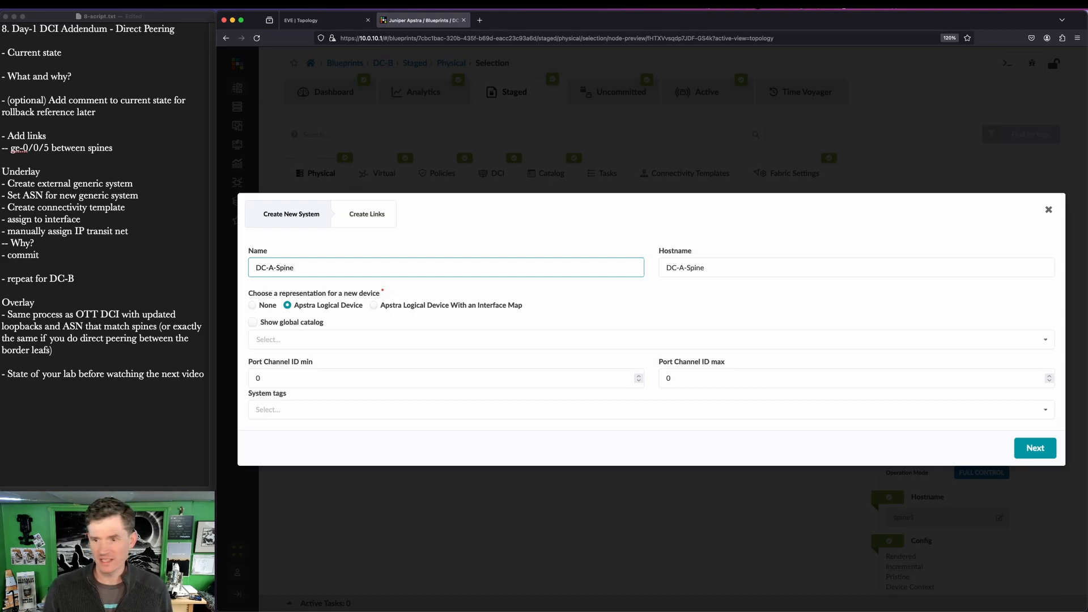
{"action": "type", "text": "2"}
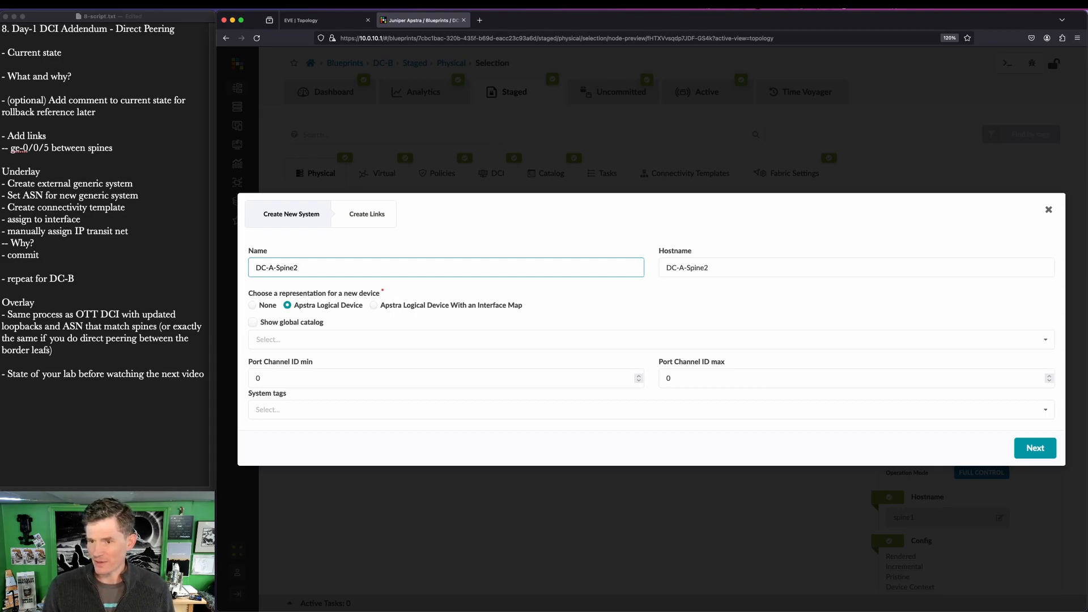
{"action": "left_click", "coordinate": [262, 306]}
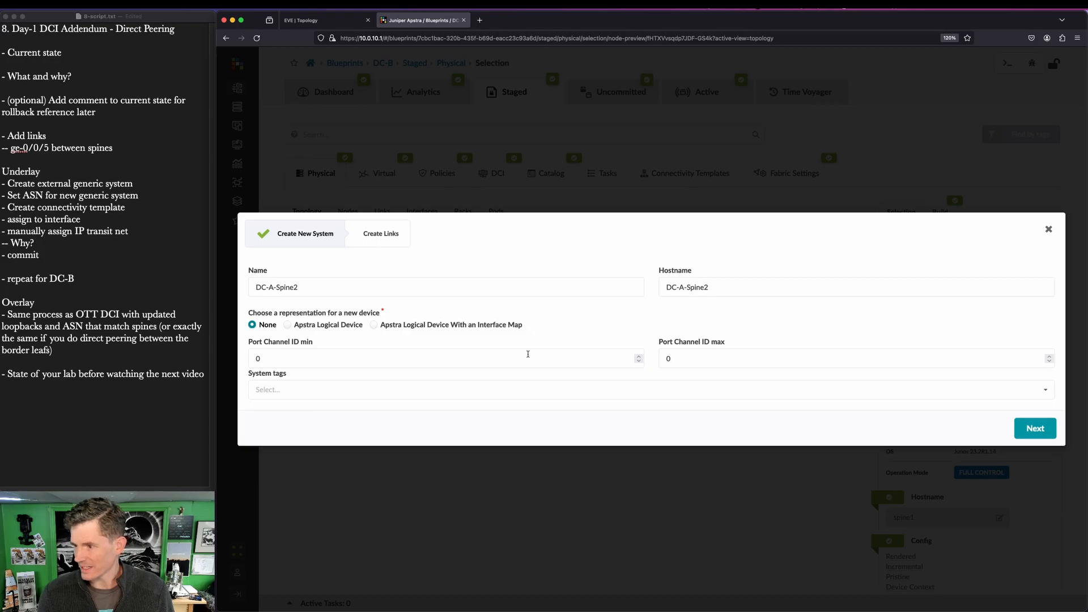
{"action": "left_click", "coordinate": [1035, 429]}
Add a 1 Gbps link from spine1 ge-0/0/5 to DC-A-Spine2 and create the system
{"action": "left_click", "coordinate": [333, 339]}
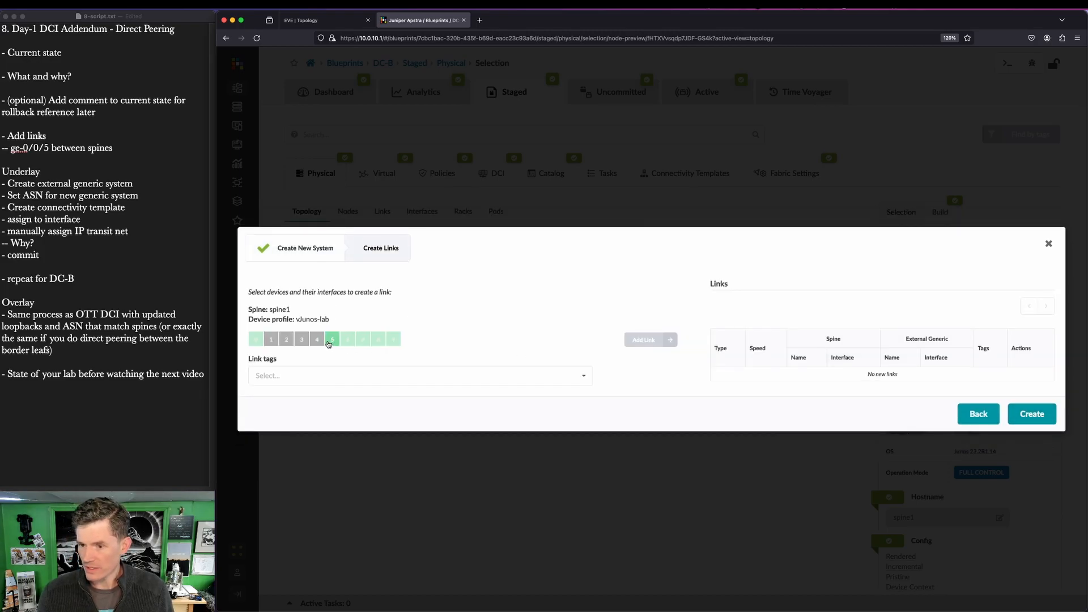
{"action": "left_click", "coordinate": [356, 353]}
{"action": "left_click", "coordinate": [645, 340]}
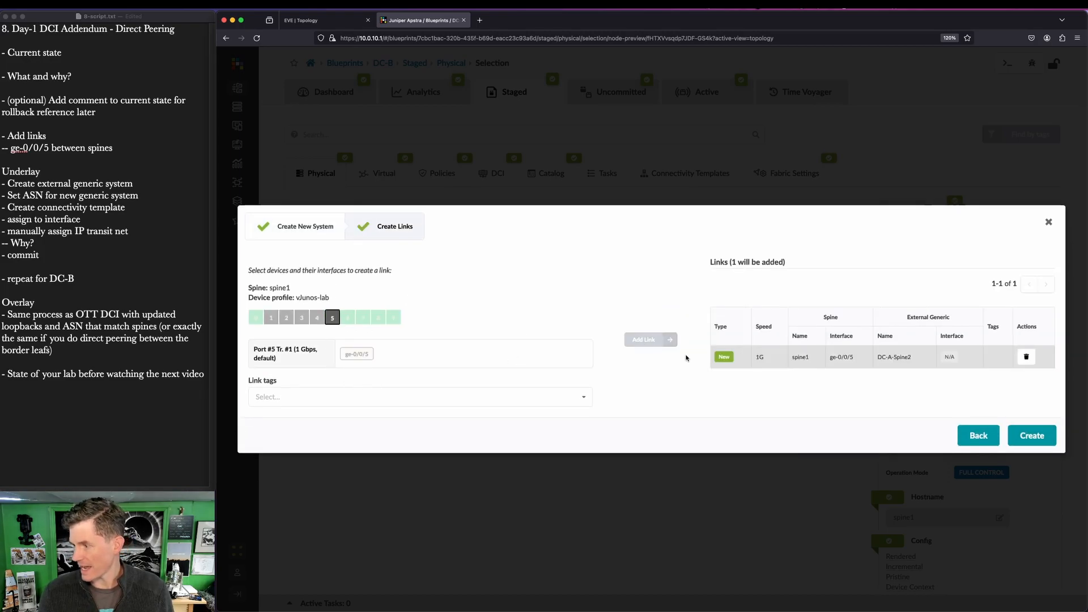
{"action": "left_click", "coordinate": [1032, 436]}
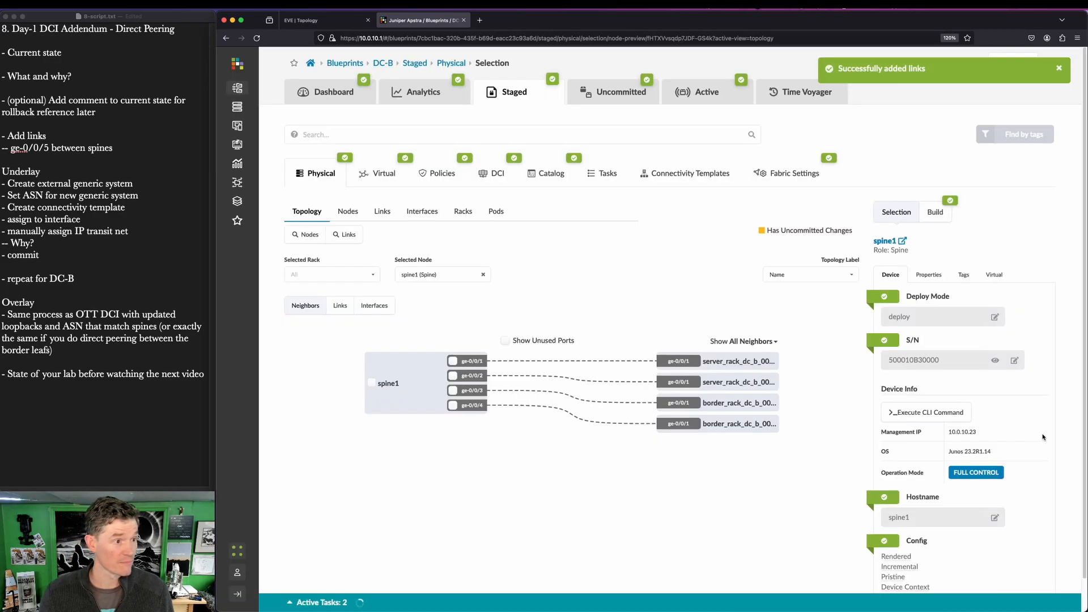
Start a new connectivity template in the DC-B blueprint and title it DCI-Direct
{"action": "left_click", "coordinate": [663, 172]}
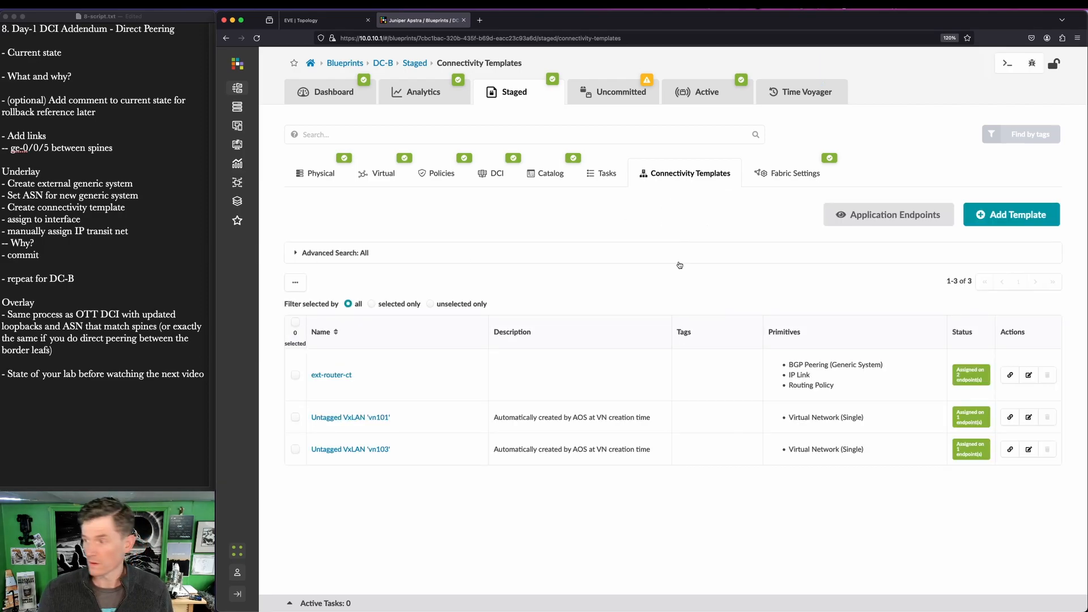
{"action": "left_click", "coordinate": [1012, 214]}
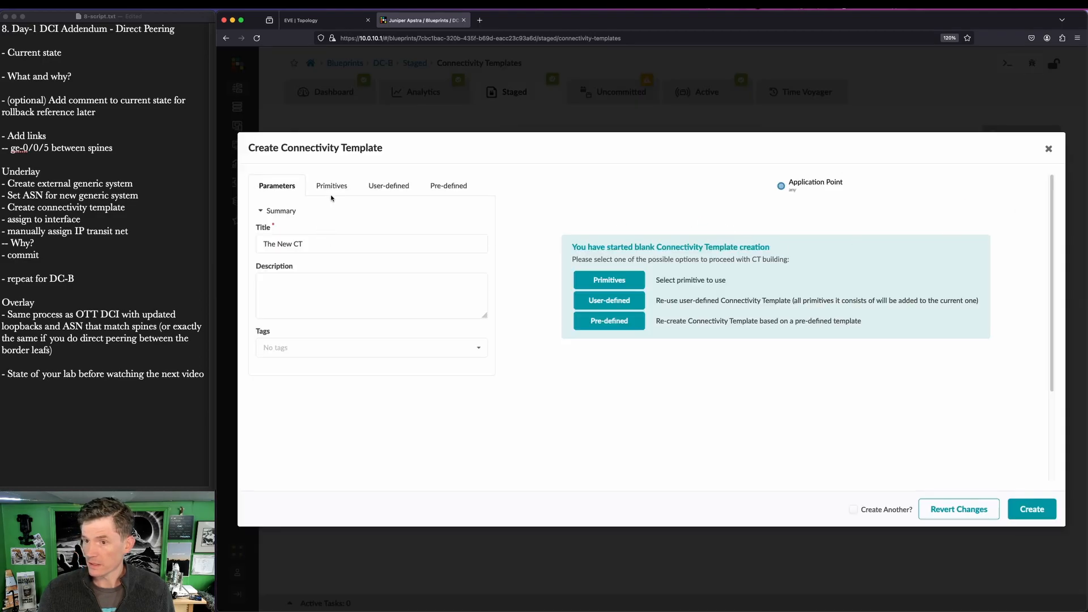
{"action": "triple_click", "coordinate": [299, 244]}
{"action": "type", "text": "D"}
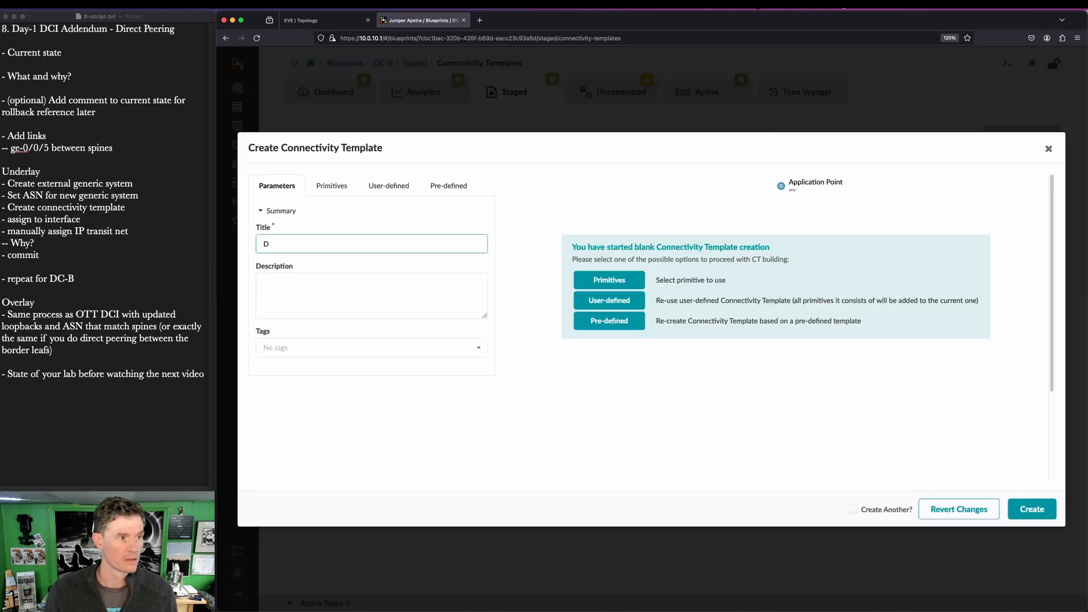
{"action": "type", "text": "i"}
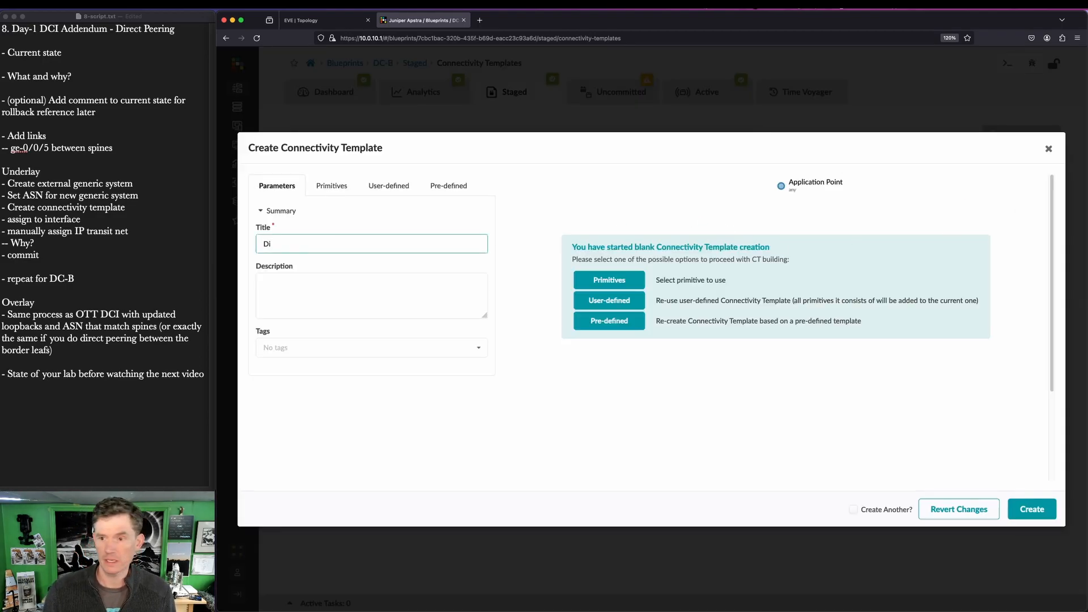
{"action": "type", "text": "I-Direct"}
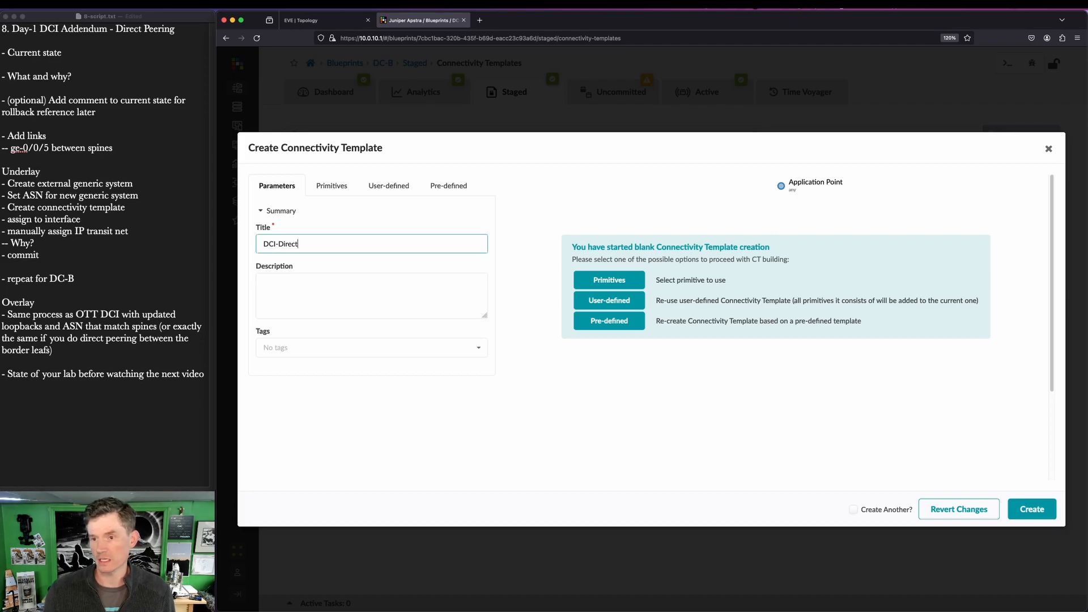
Add the IP Link, BGP Peering (Generic System) and Routing Policy primitives to the DCI-Direct template
{"action": "left_click", "coordinate": [331, 192]}
{"action": "right_click", "coordinate": [332, 192]}
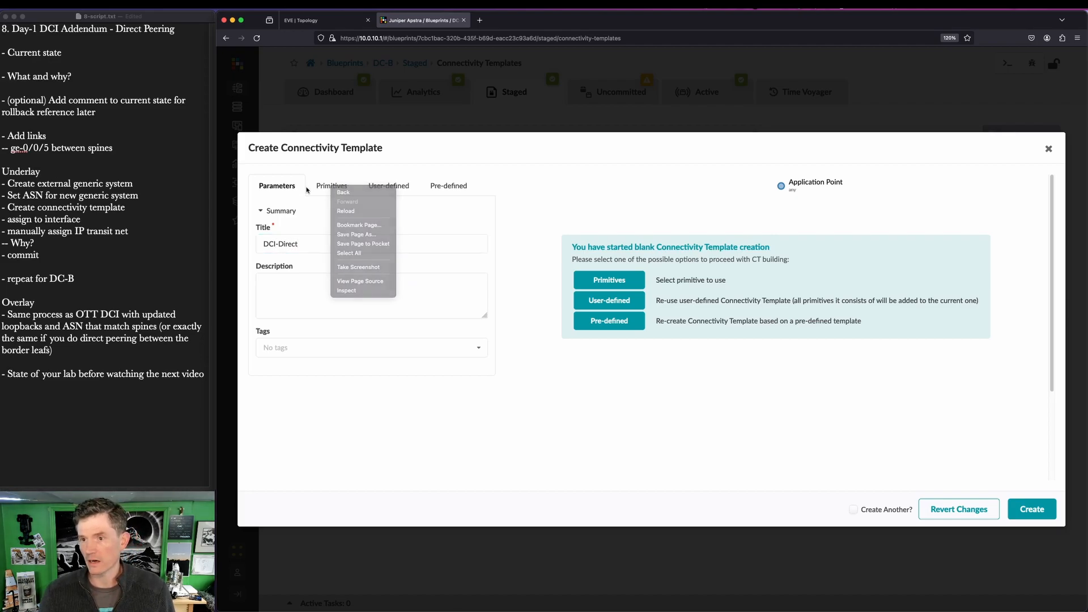
{"action": "left_click", "coordinate": [324, 194]}
{"action": "left_click", "coordinate": [272, 313]}
{"action": "scroll", "coordinate": [313, 351], "scroll_direction": "down", "scroll_amount": 2}
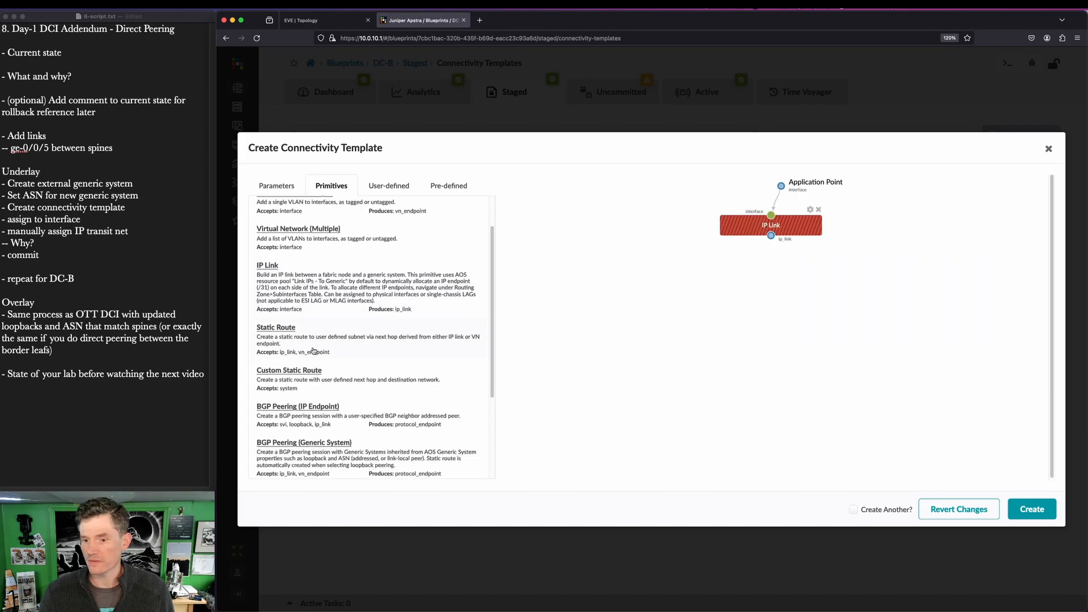
{"action": "left_click", "coordinate": [303, 448]}
{"action": "left_click", "coordinate": [285, 411]}
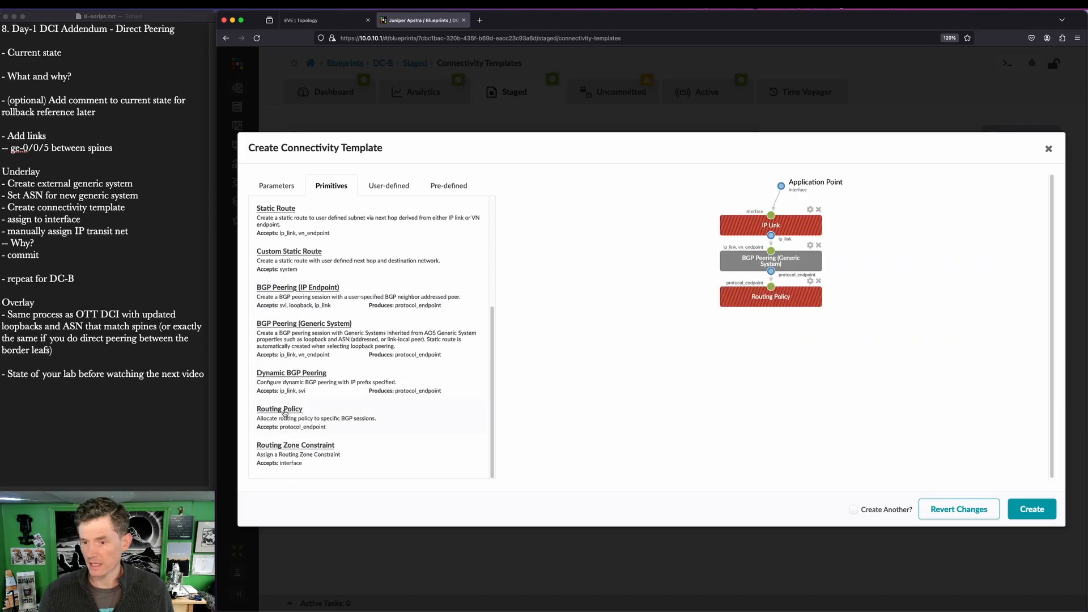
Configure the template's IP Link with the Default routing zone and an untagged interface type
{"action": "left_click", "coordinate": [810, 210]}
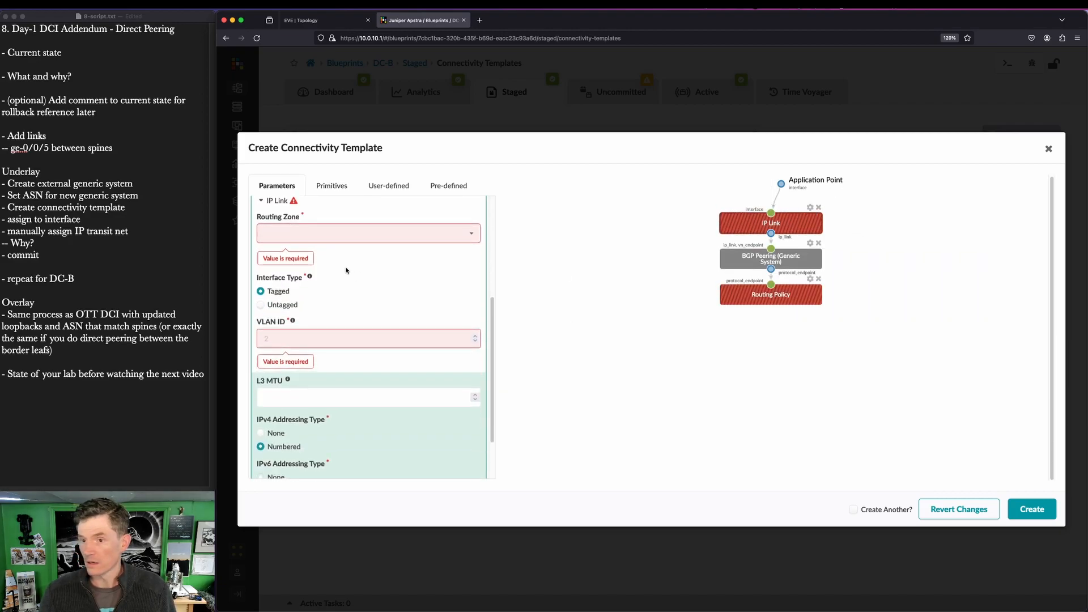
{"action": "left_click", "coordinate": [325, 233]}
{"action": "left_click", "coordinate": [326, 253]}
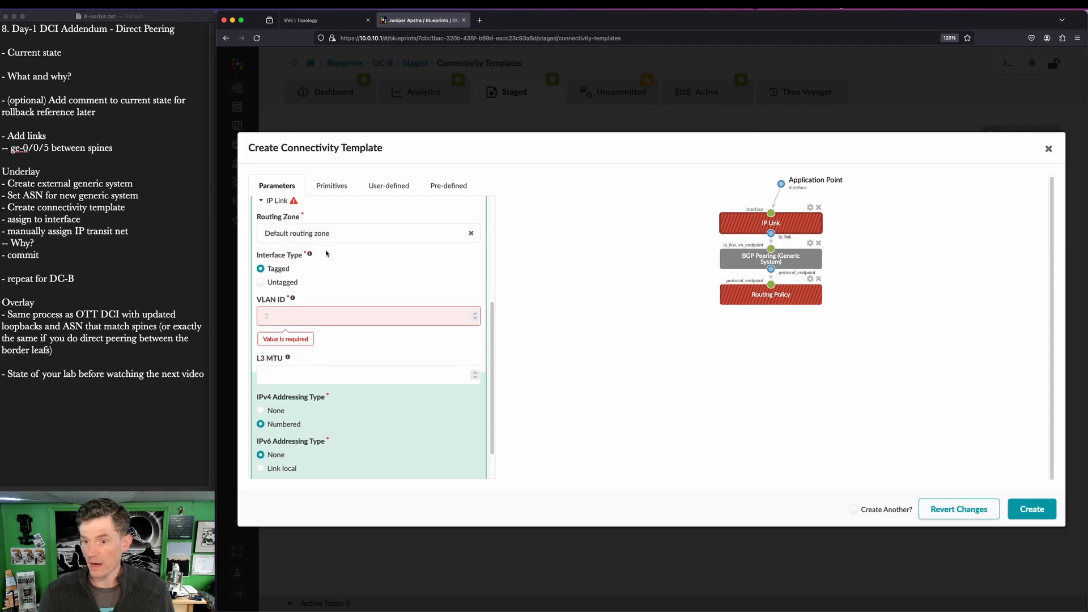
{"action": "left_click", "coordinate": [276, 283]}
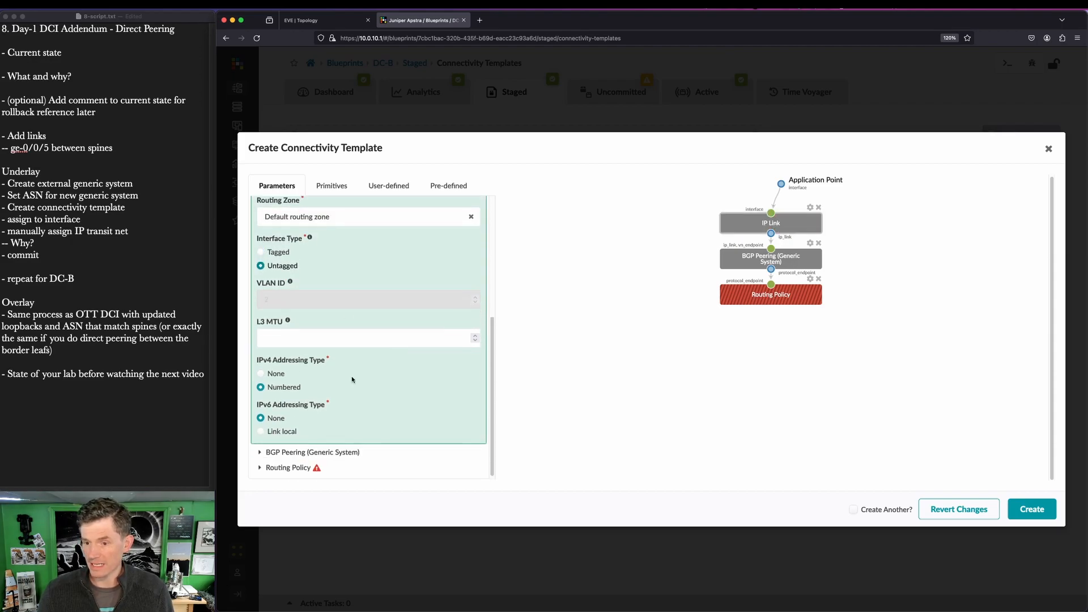
Set the BGP Peering (Generic System) primitive to peer from Interface to Interface/IP Endpoint
{"action": "left_click", "coordinate": [287, 449]}
{"action": "scroll", "coordinate": [281, 392], "scroll_direction": "down", "scroll_amount": 5}
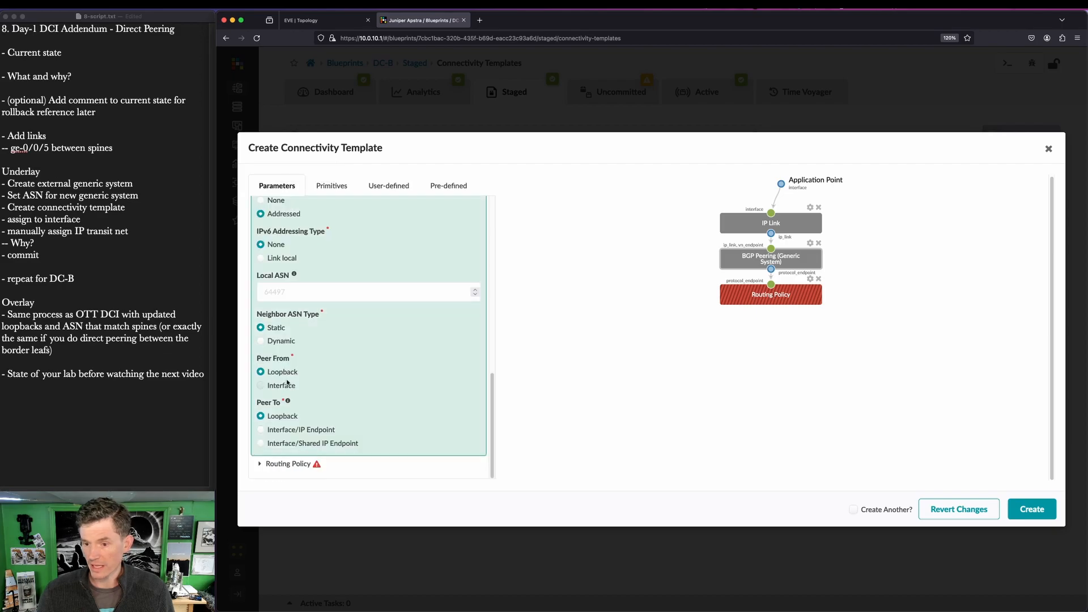
{"action": "left_click", "coordinate": [280, 385]}
{"action": "left_click", "coordinate": [288, 430]}
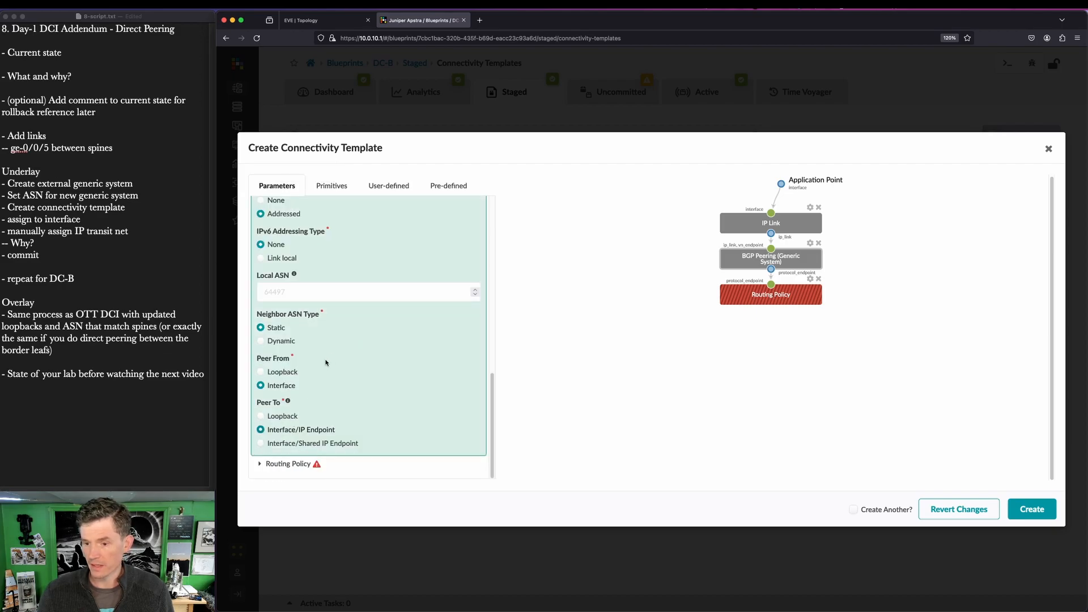
Choose ext-router-policy as the template's routing policy and create the connectivity template
{"action": "left_click", "coordinate": [283, 464]}
{"action": "left_click", "coordinate": [315, 432]}
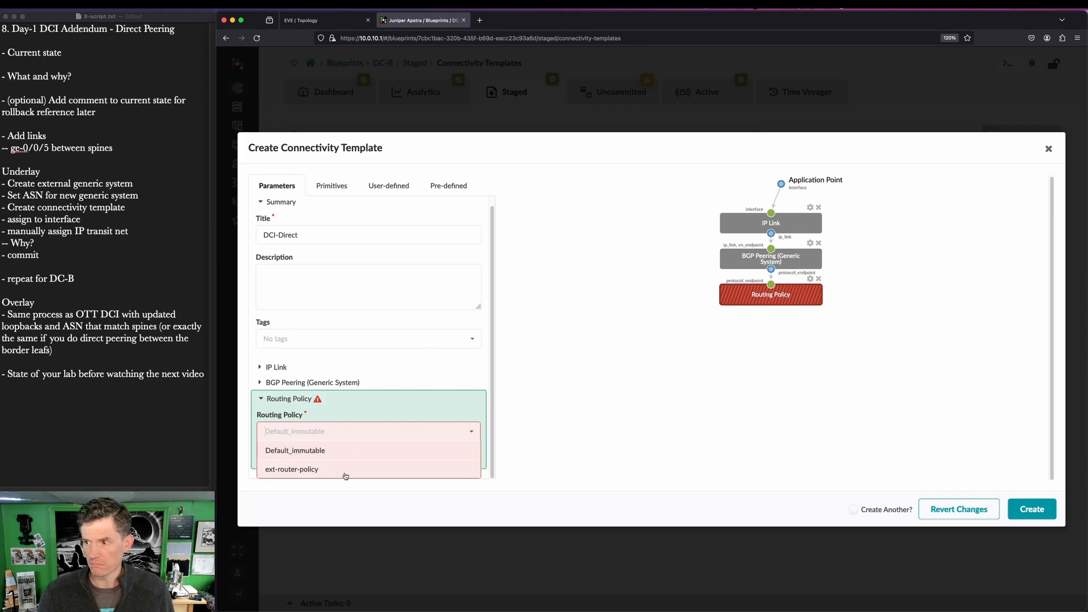
{"action": "left_click", "coordinate": [327, 469]}
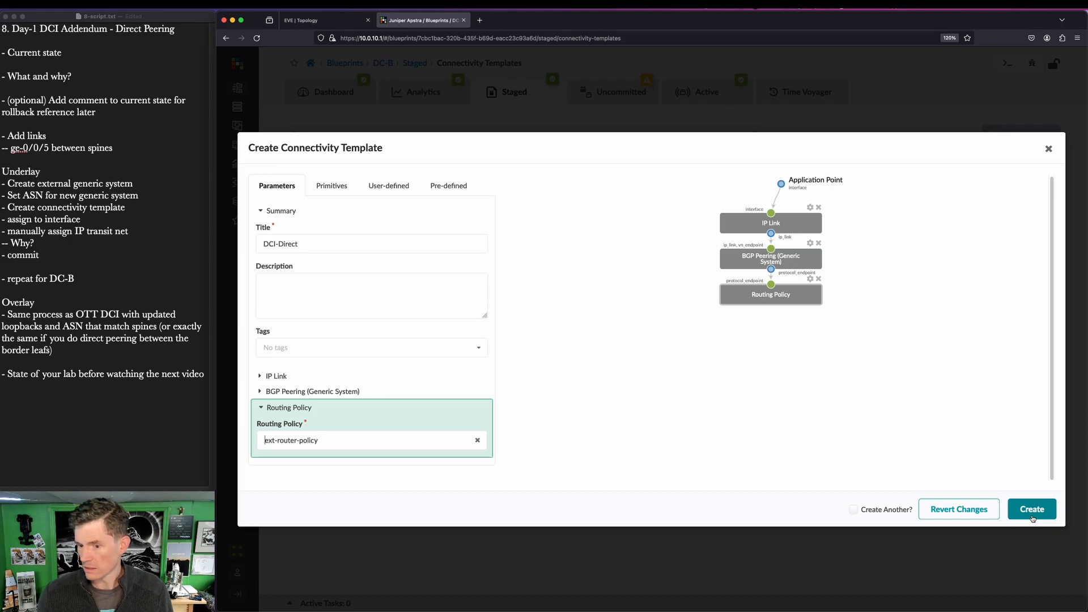
{"action": "left_click", "coordinate": [1032, 509]}
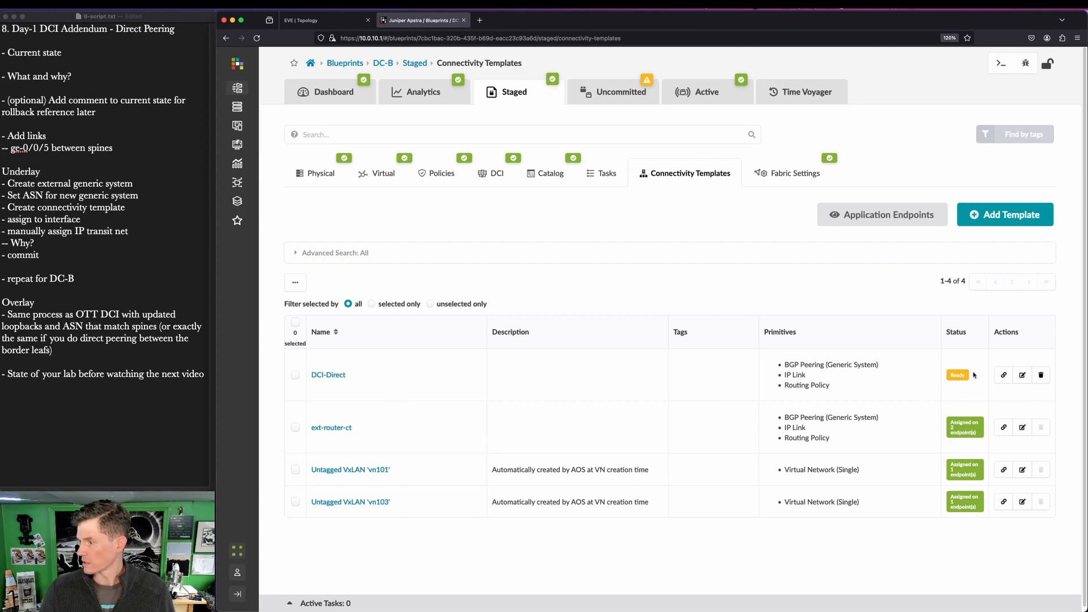
Assign the DCI-Direct template to spine1's ge-0/0/5 interface towards DC-A-Spine2
{"action": "left_click", "coordinate": [1003, 375]}
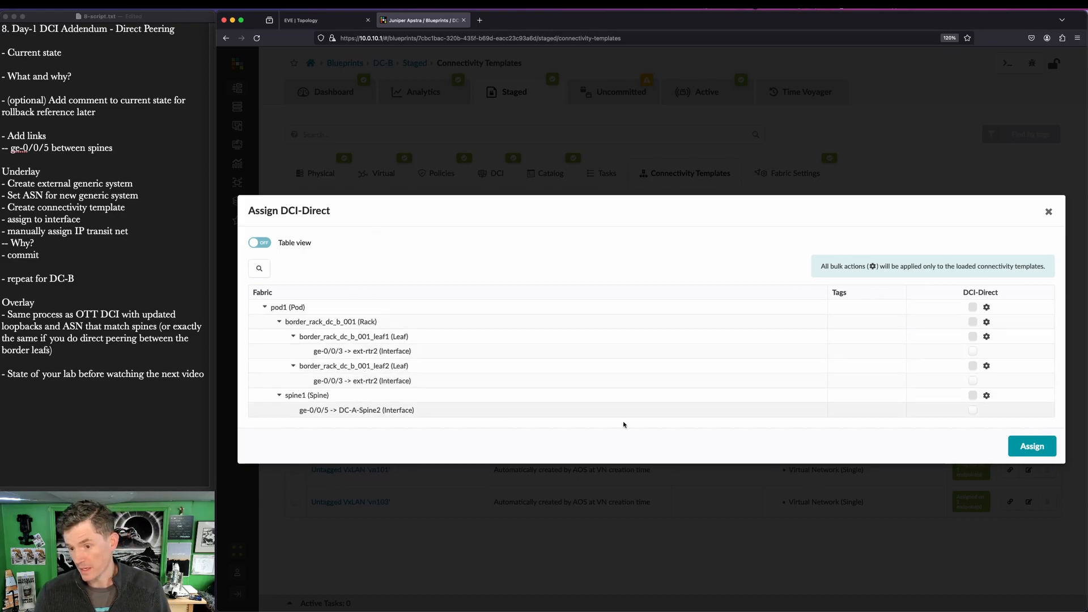
{"action": "left_click", "coordinate": [973, 410]}
{"action": "left_click", "coordinate": [1048, 448]}
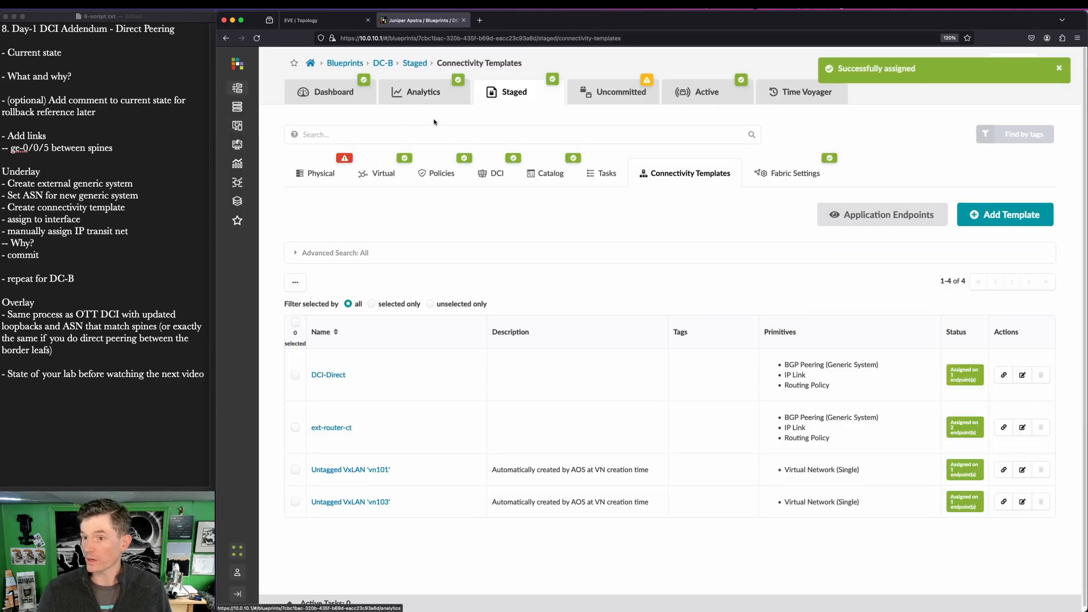
Open the properties of the DC-A-Spine2 generic system, reached through spine1 in the staged physical topology
{"action": "left_click", "coordinate": [322, 173]}
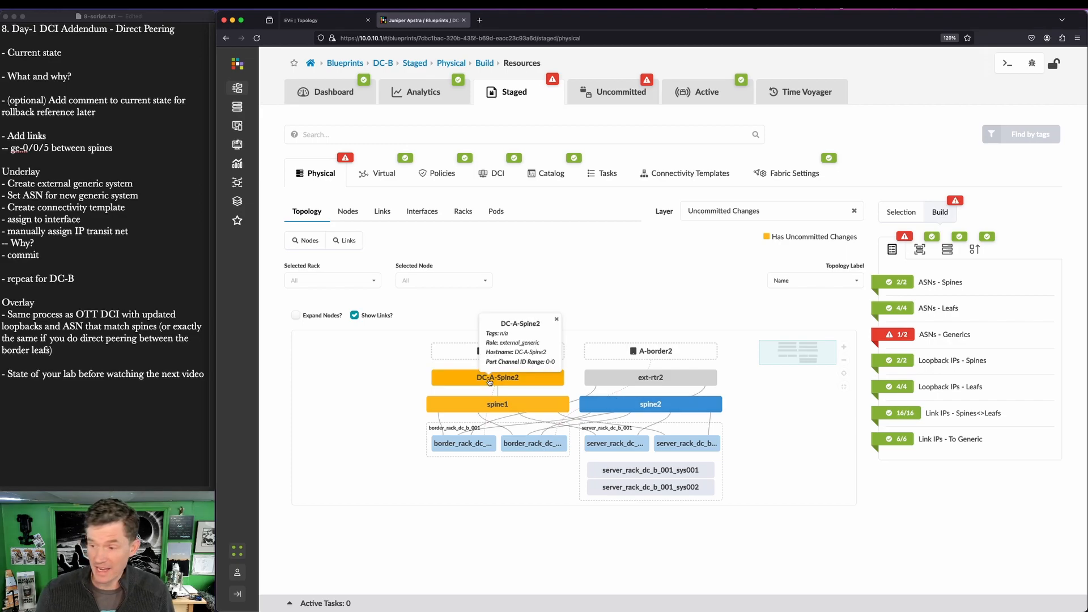
{"action": "left_click", "coordinate": [504, 405]}
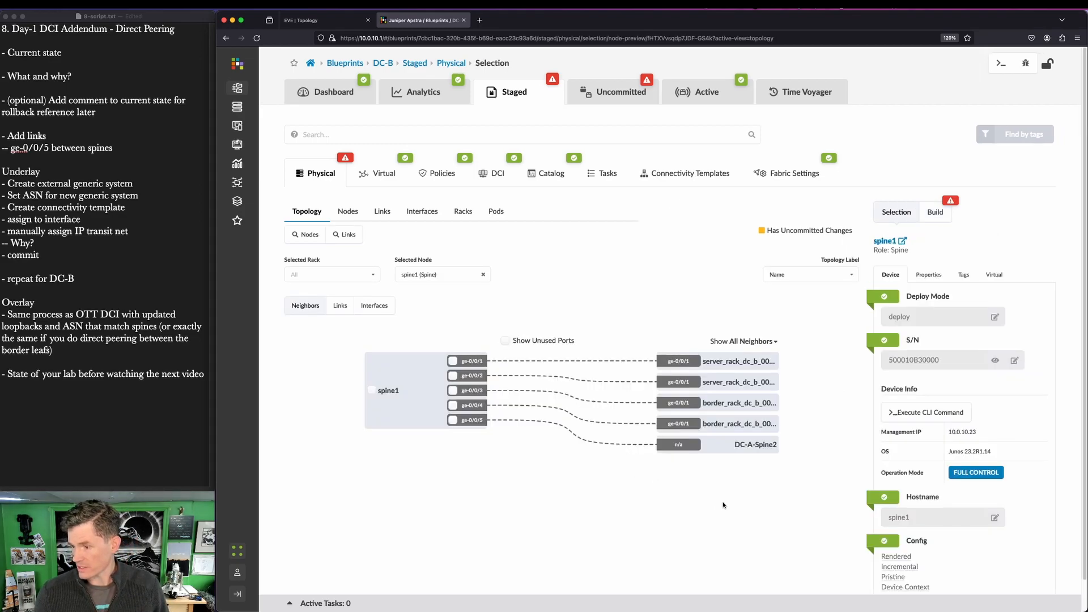
{"action": "left_click", "coordinate": [772, 443]}
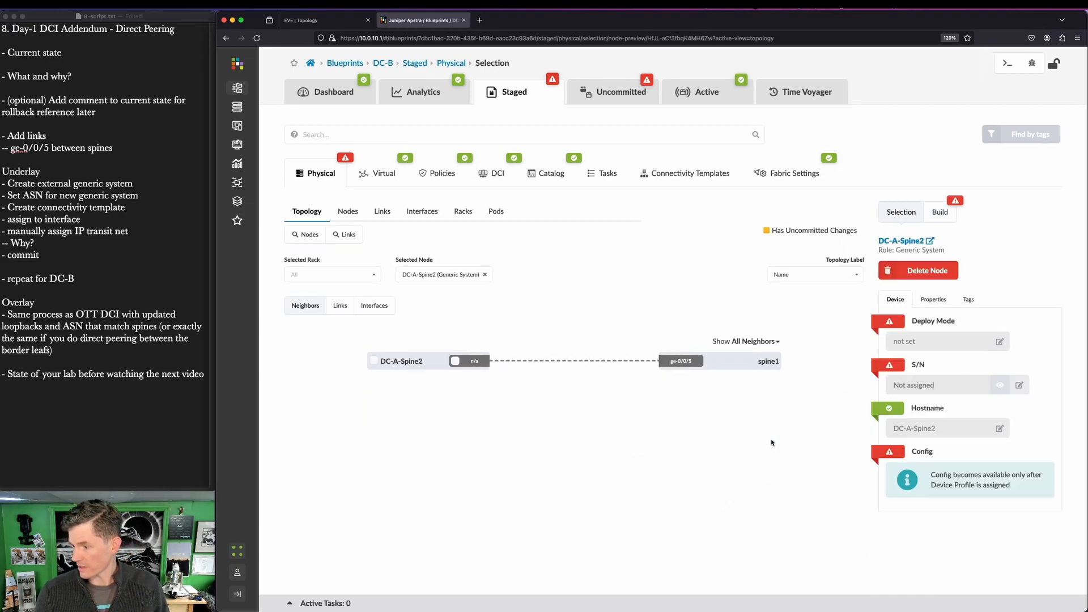
{"action": "left_click", "coordinate": [934, 301]}
Try to save 65101 as the ASN of DC-A-Spine2 and reload the page
{"action": "left_click", "coordinate": [995, 515]}
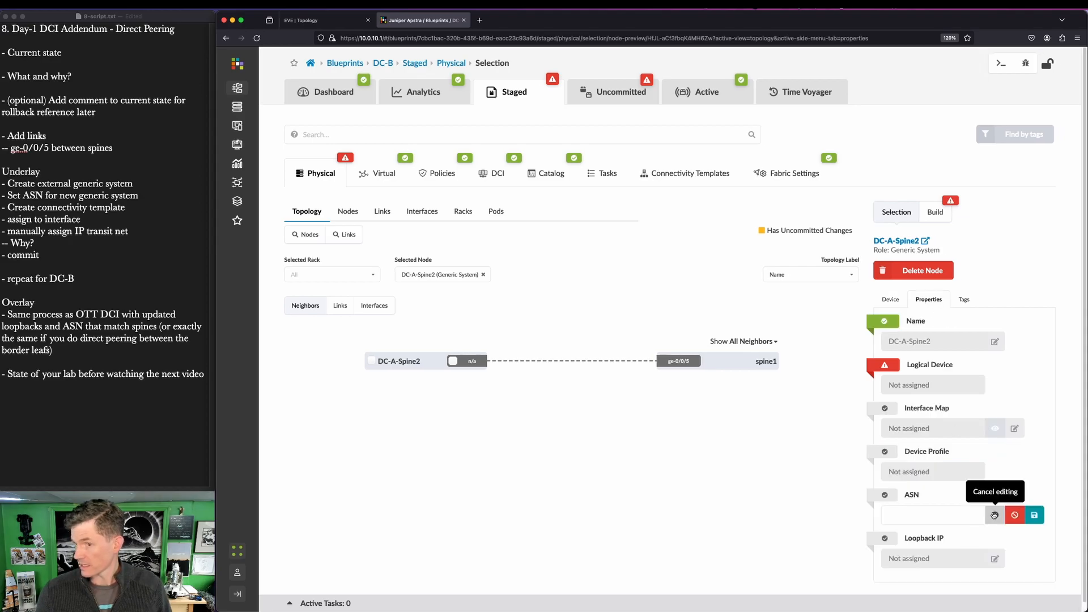
{"action": "left_click", "coordinate": [937, 513]}
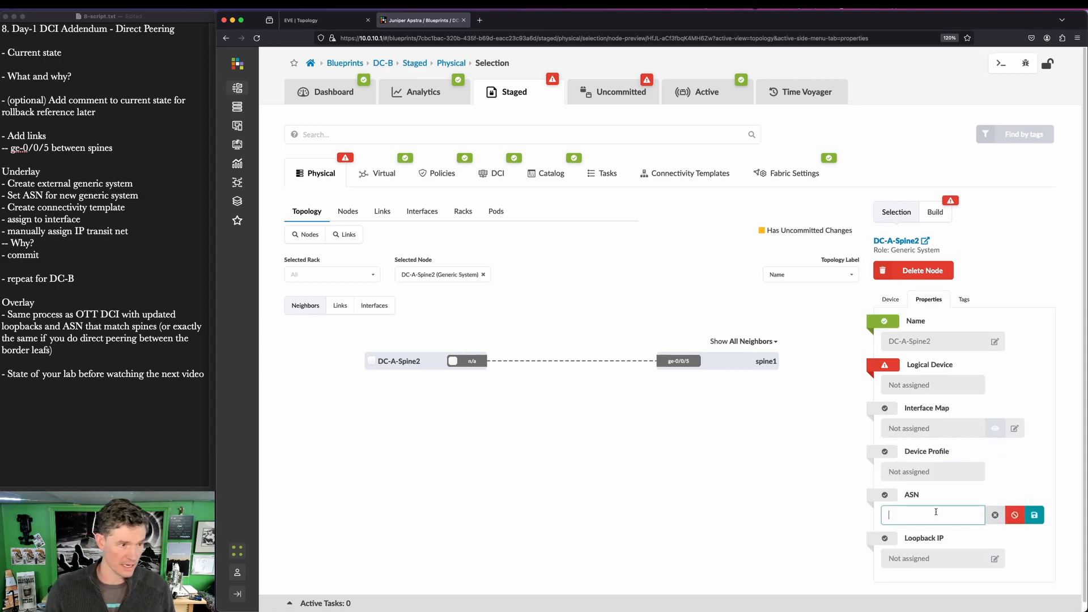
{"action": "type", "text": "651"}
{"action": "type", "text": "00"}
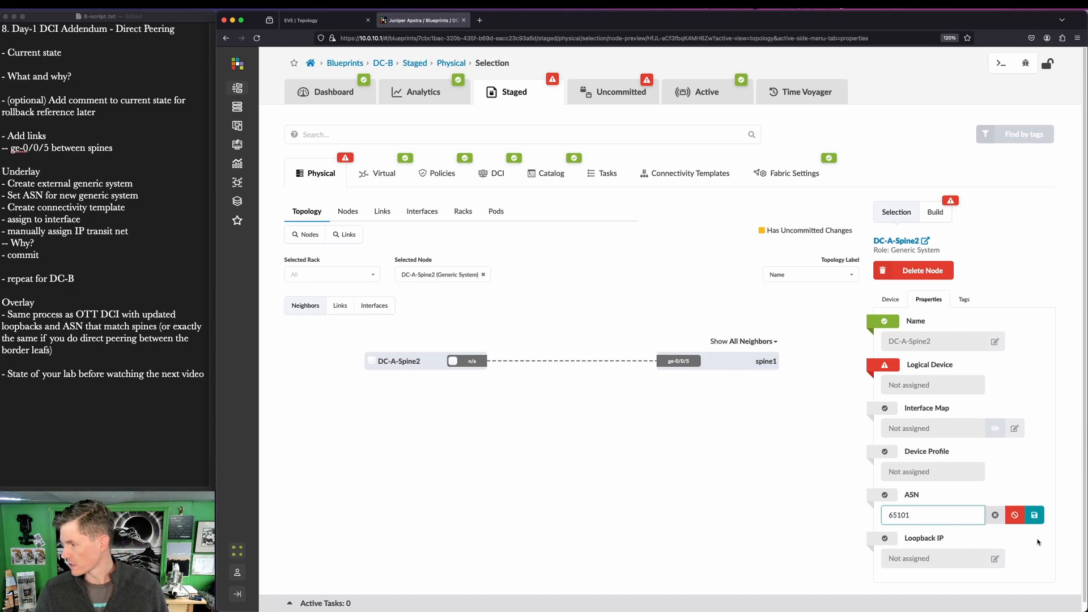
{"action": "left_click", "coordinate": [1034, 515]}
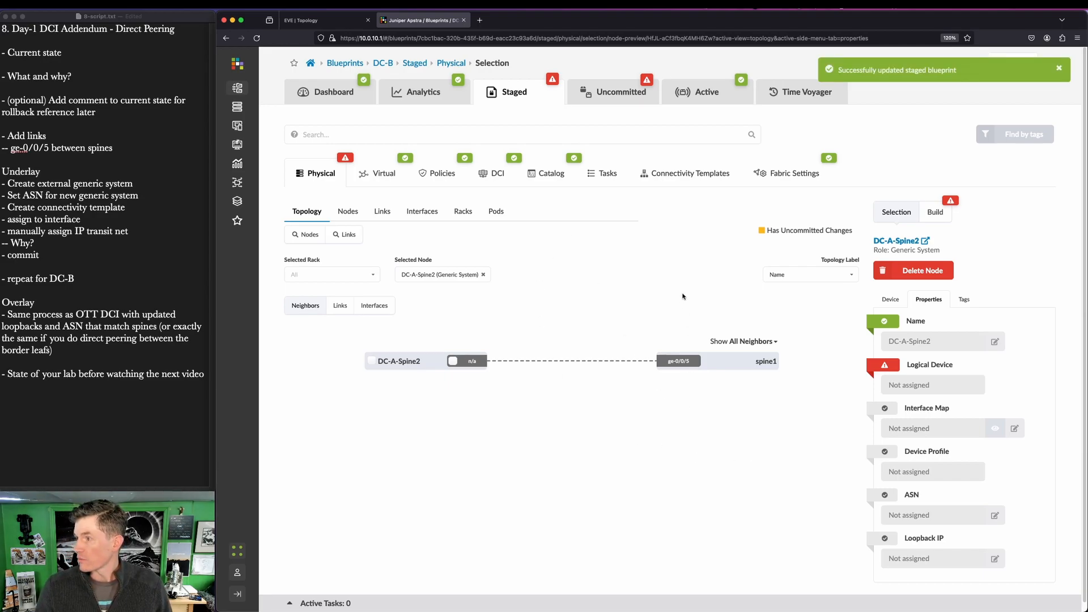
{"action": "left_click", "coordinate": [1059, 68]}
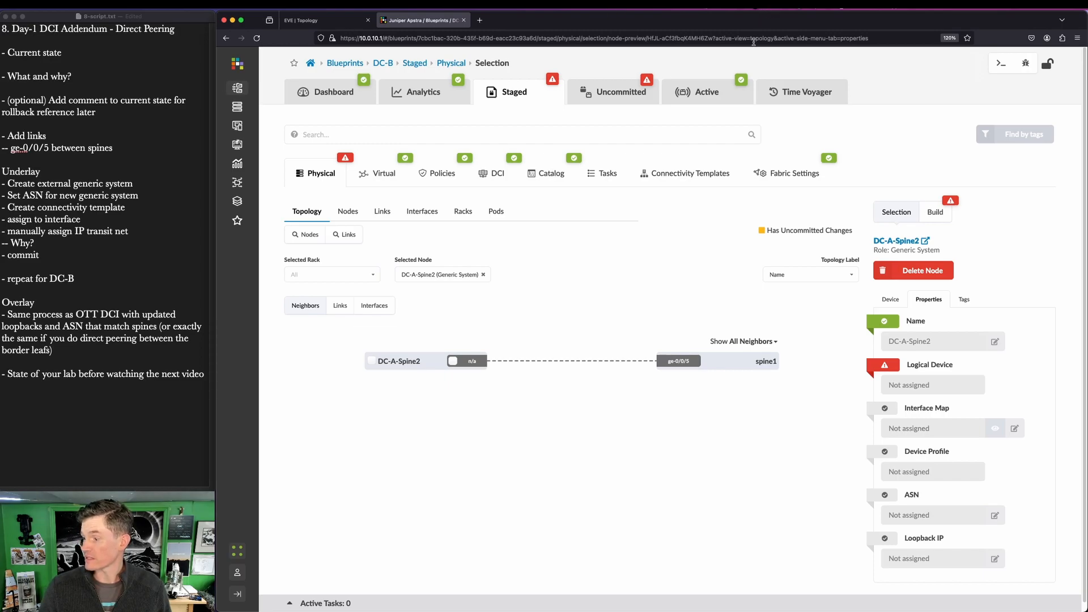
{"action": "key", "text": "super+r"}
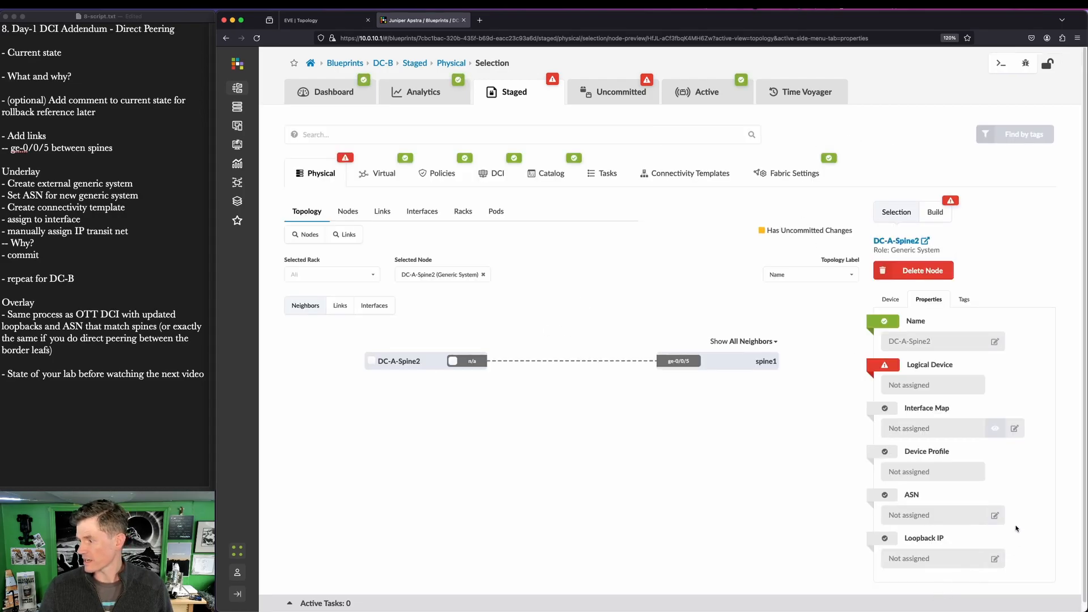
Set the ASN of the DC-A-Spine2 generic system to 65101 and save it
{"action": "left_click", "coordinate": [995, 516]}
{"action": "left_click", "coordinate": [917, 516]}
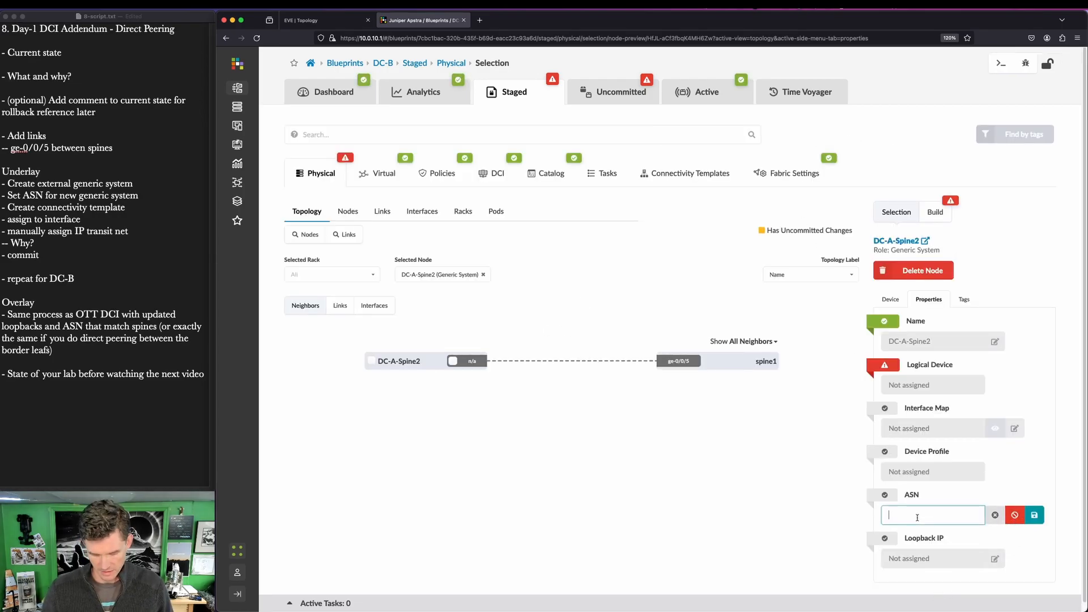
{"action": "type", "text": "65101"}
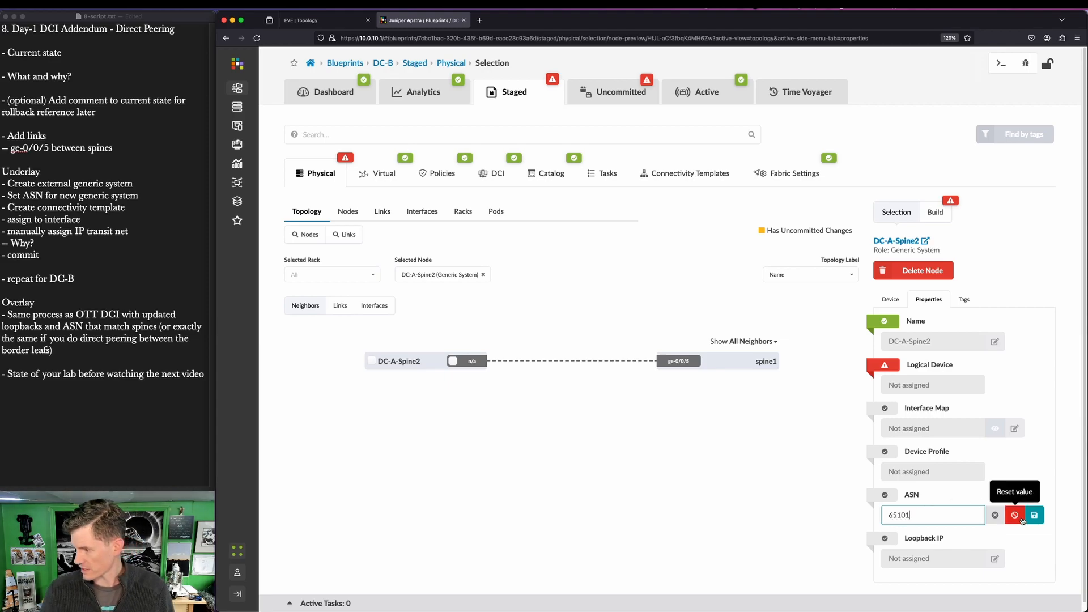
{"action": "left_click", "coordinate": [1037, 514]}
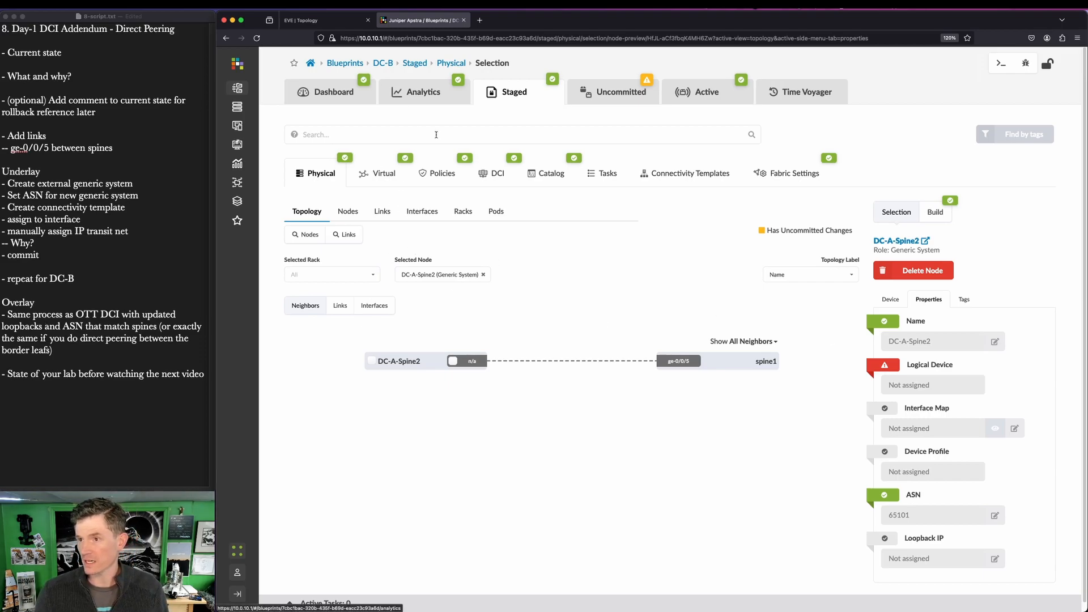
{"action": "key", "text": "ctrl+alt+a"}
{"action": "mouse_move", "coordinate": [287, 142]}
{"action": "left_mouse_down"}
{"action": "mouse_move", "coordinate": [972, 436]}
{"action": "mouse_move", "coordinate": [982, 525]}
{"action": "left_mouse_up"}
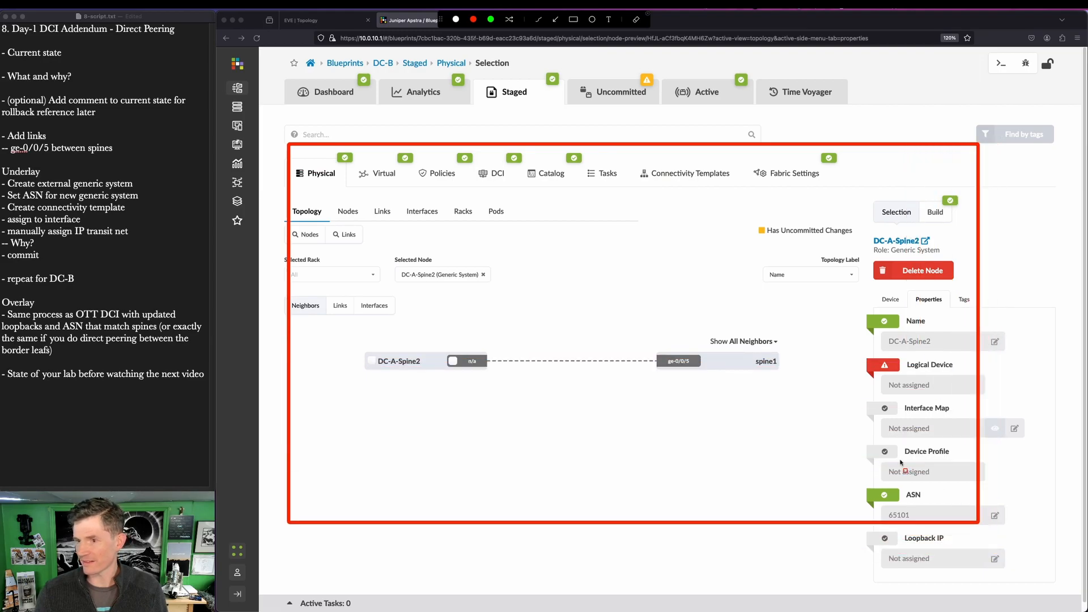
{"action": "key", "text": "ctrl+alt+a"}
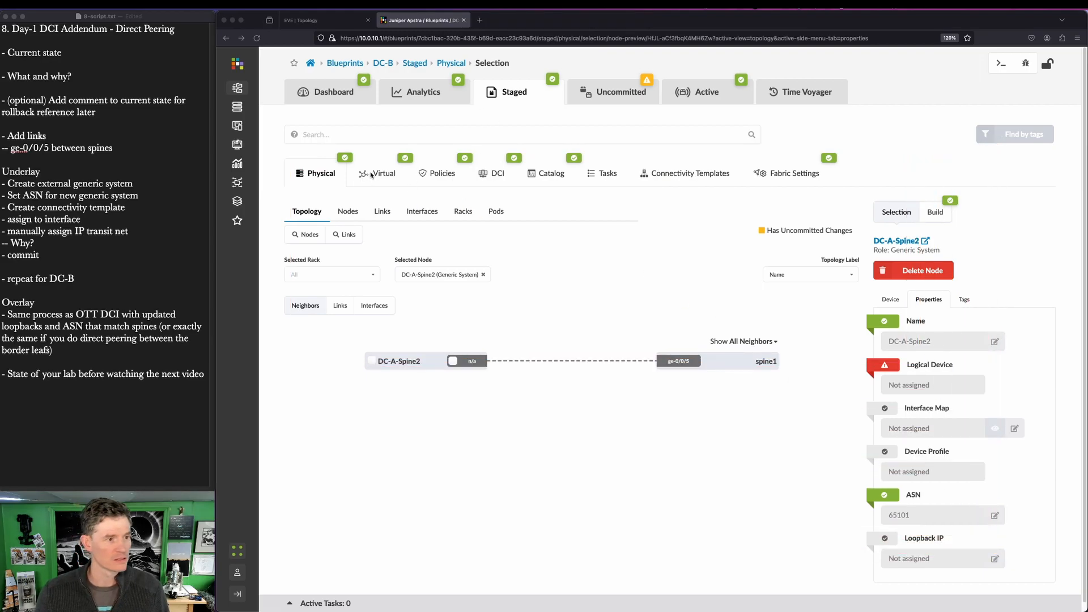
Open the default routing zone in the staged virtual configuration and go to its Interfaces list
{"action": "left_click", "coordinate": [384, 174]}
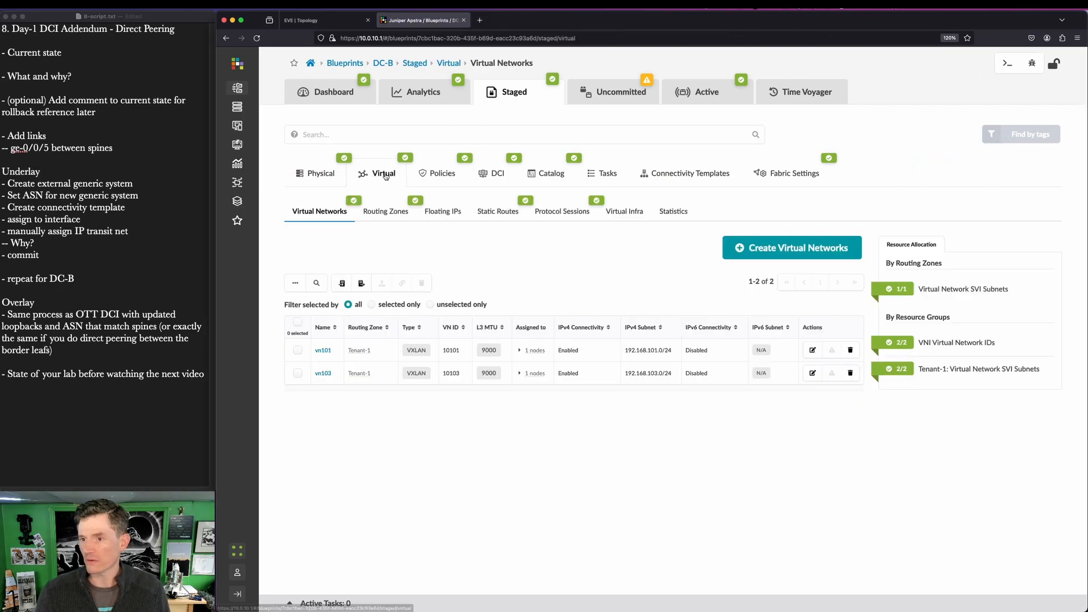
{"action": "left_click", "coordinate": [382, 212]}
{"action": "left_click", "coordinate": [325, 355]}
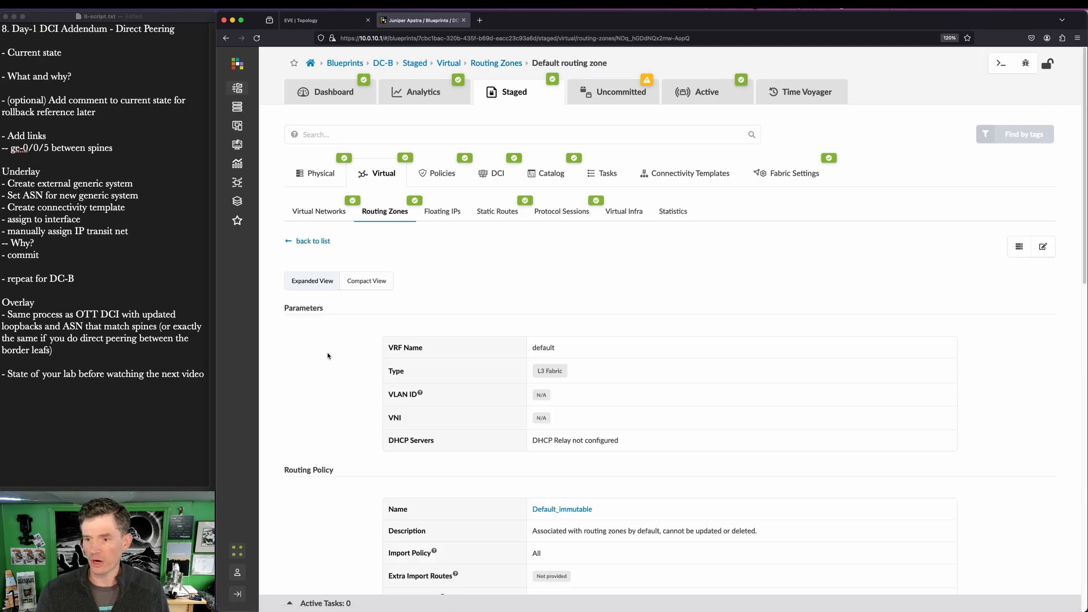
{"action": "scroll", "coordinate": [408, 488], "scroll_direction": "down", "scroll_amount": 10}
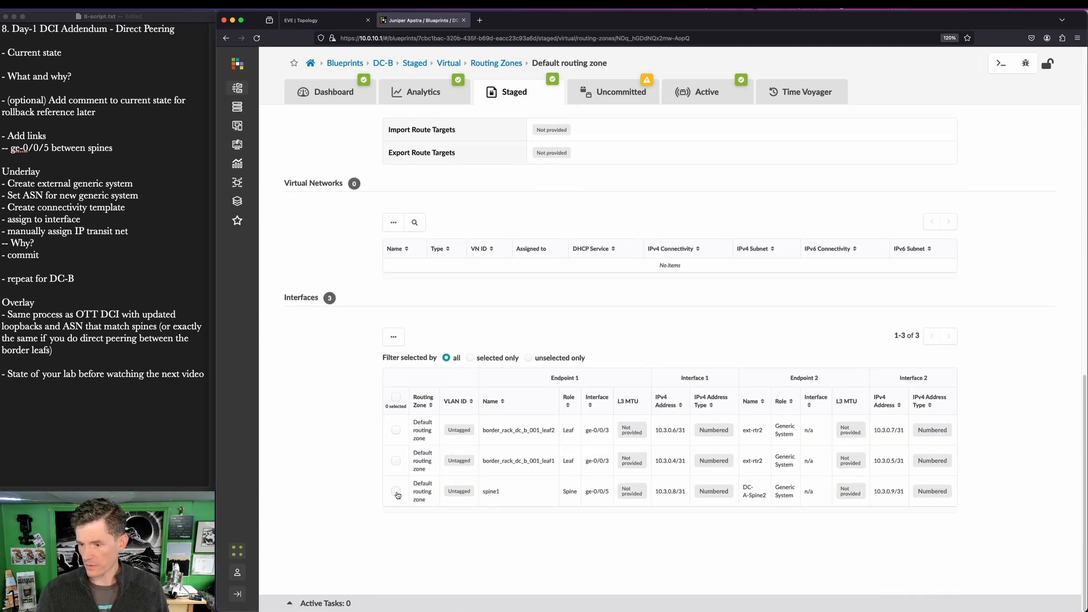
Set the transit addresses of the spine1 to DC-A-Spine2 link to 192.168.3.1/31 for spine1 and 192.168.3.0/31 for DC-A-Spine2, and save
{"action": "left_click", "coordinate": [396, 492]}
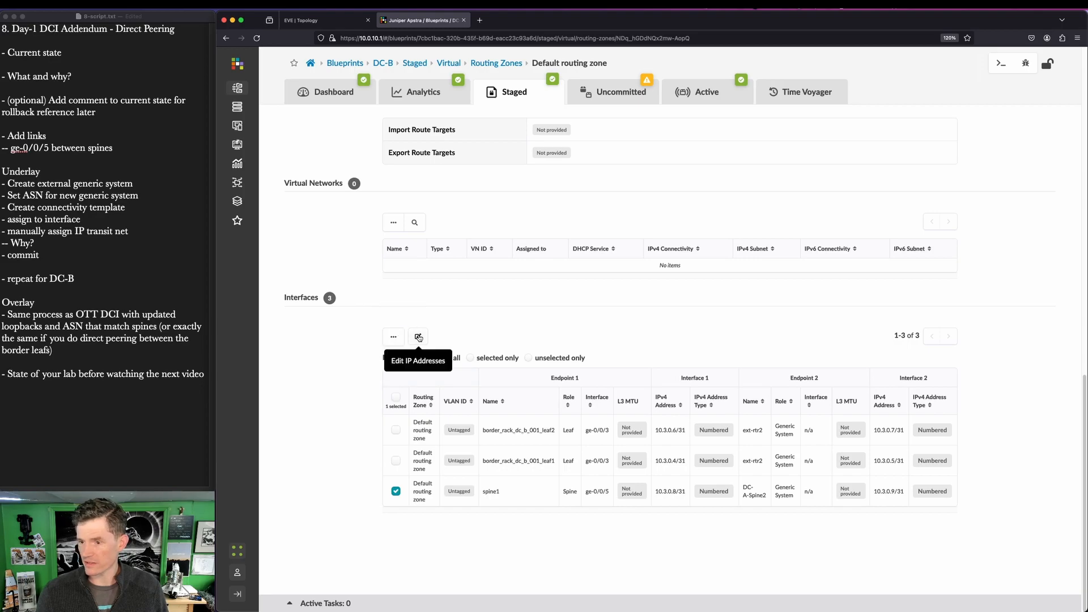
{"action": "left_click", "coordinate": [417, 336]}
{"action": "triple_click", "coordinate": [559, 360]}
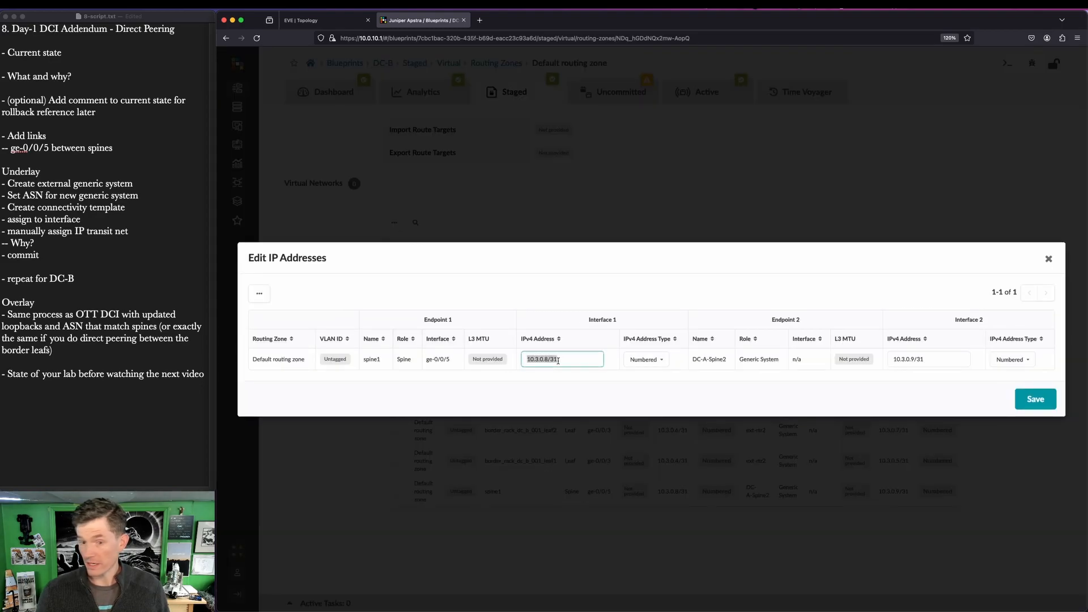
{"action": "key", "text": "BackSpace"}
{"action": "type", "text": "192.168"}
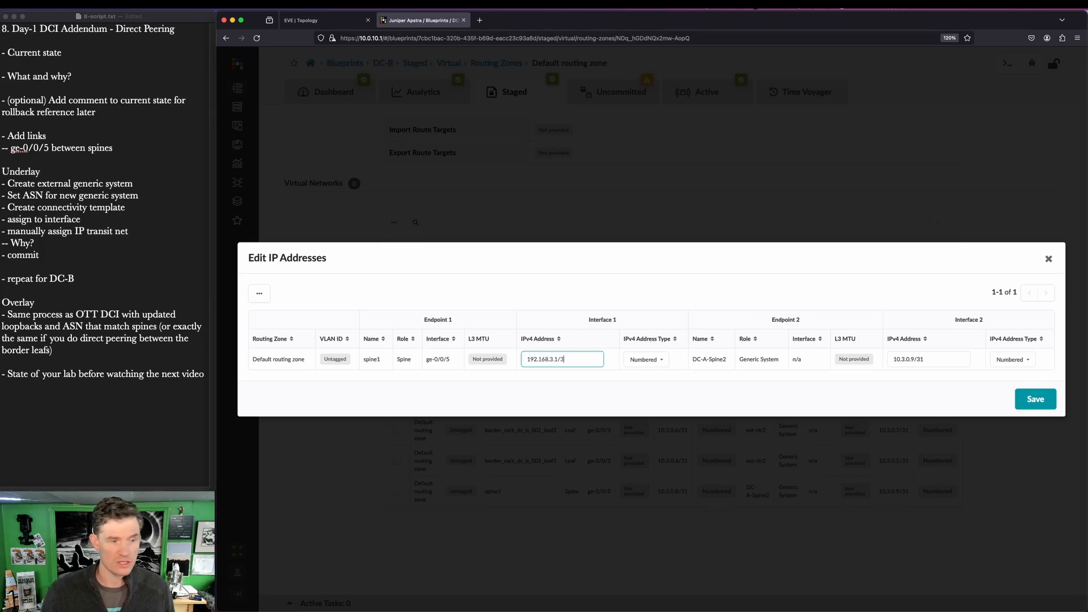
{"action": "triple_click", "coordinate": [930, 360]}
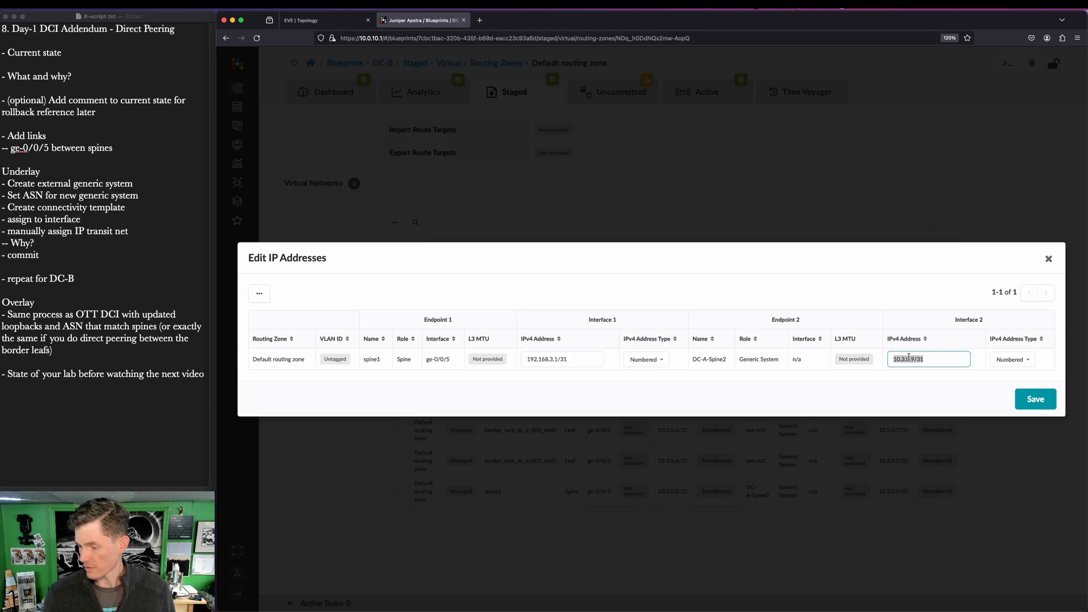
{"action": "type", "text": "192.168."}
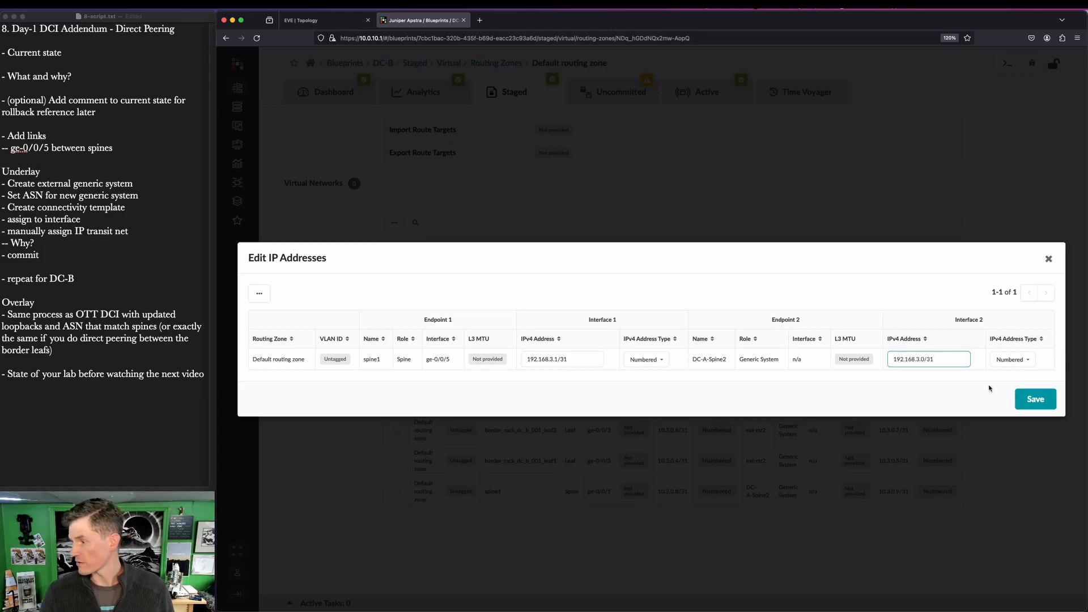
{"action": "left_click", "coordinate": [1036, 399]}
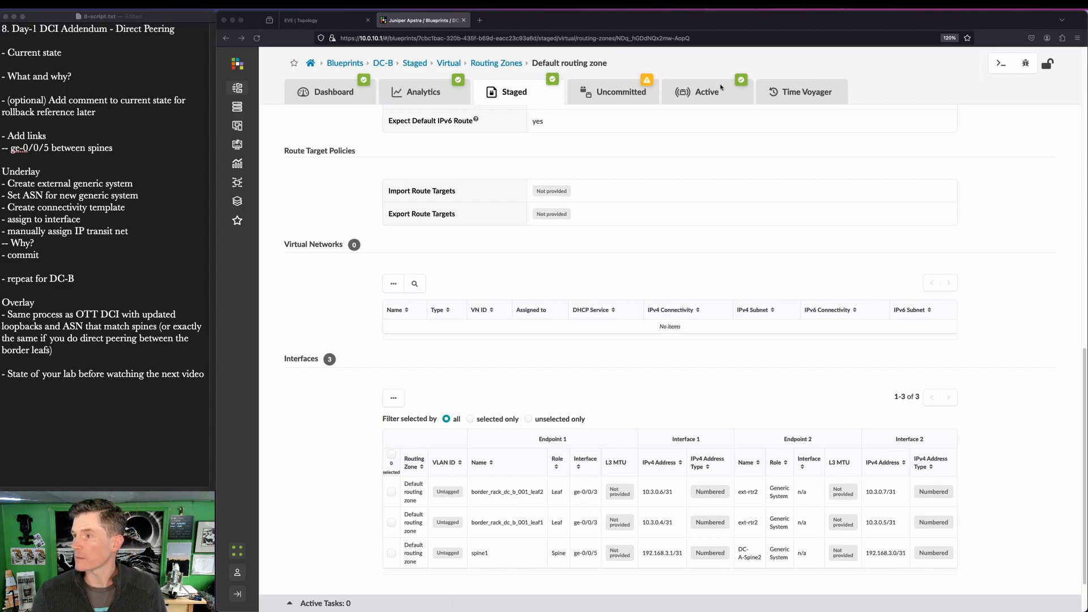
Commit DC-B's uncommitted changes with the revision description "direct DCI underlay commit"
{"action": "left_click", "coordinate": [618, 96]}
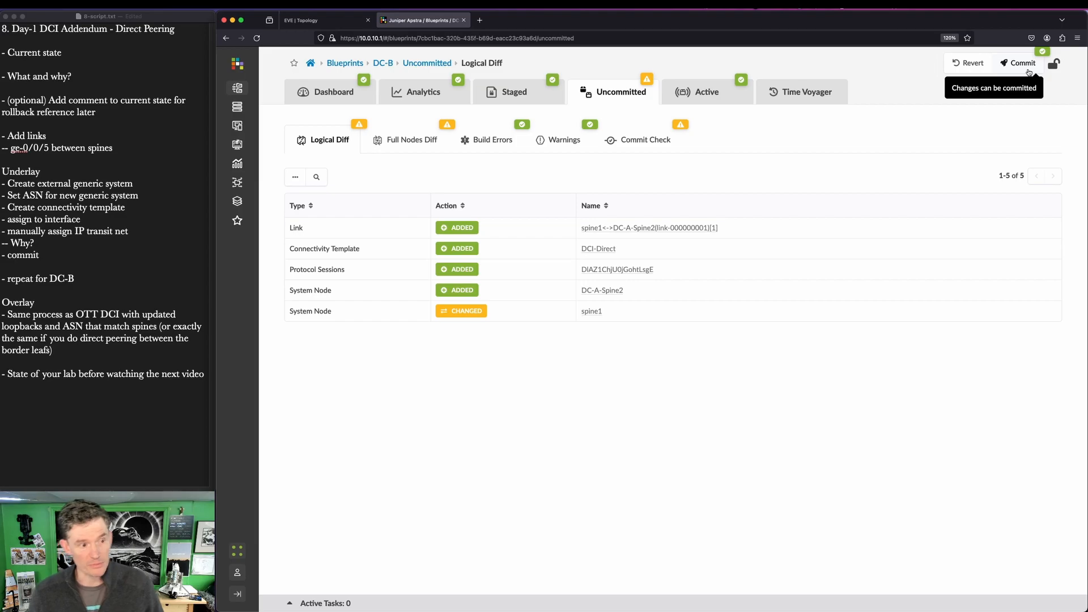
{"action": "left_click", "coordinate": [1029, 71]}
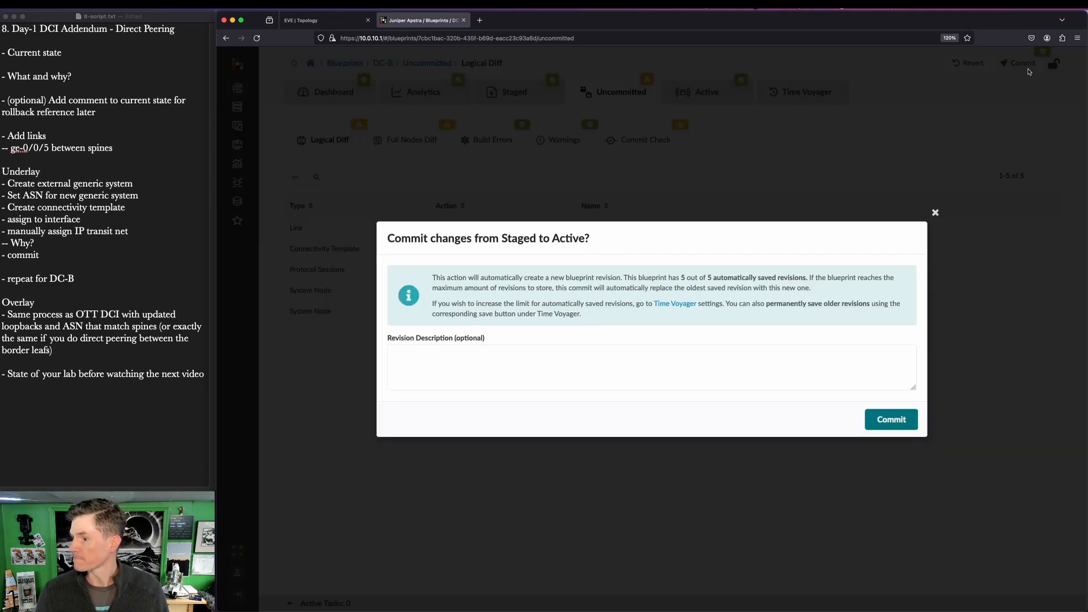
{"action": "left_click", "coordinate": [556, 363]}
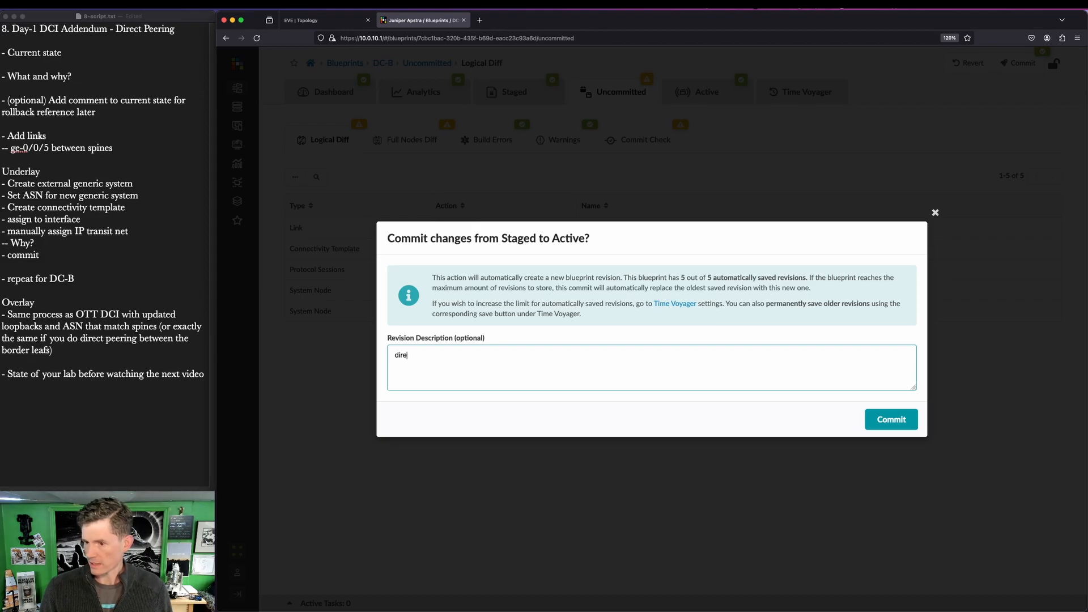
{"action": "type", "text": "direct DCI un"}
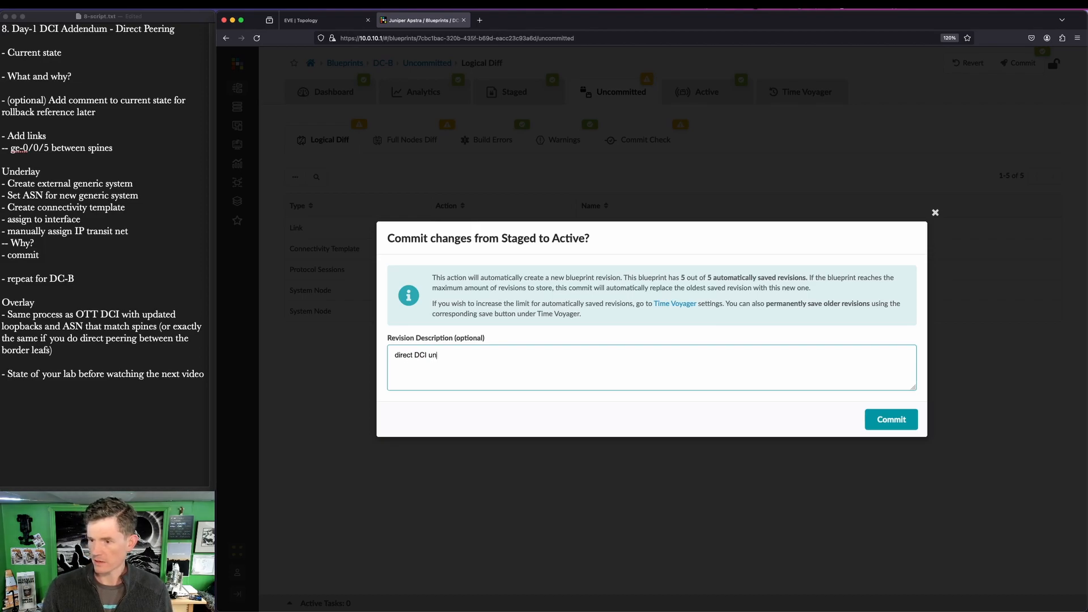
{"action": "type", "text": "derlay "}
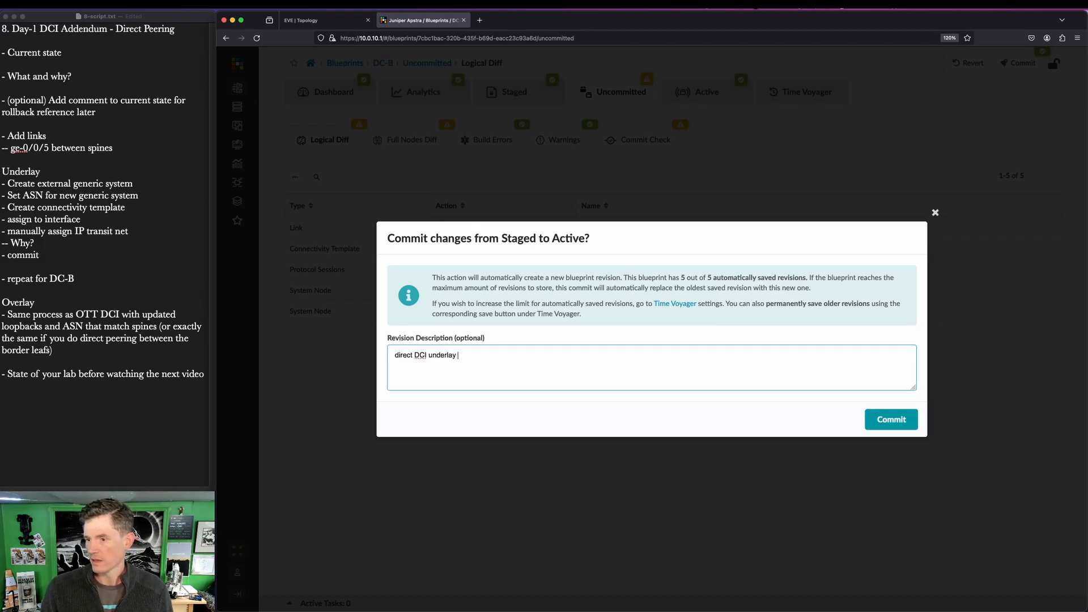
{"action": "type", "text": "commit"}
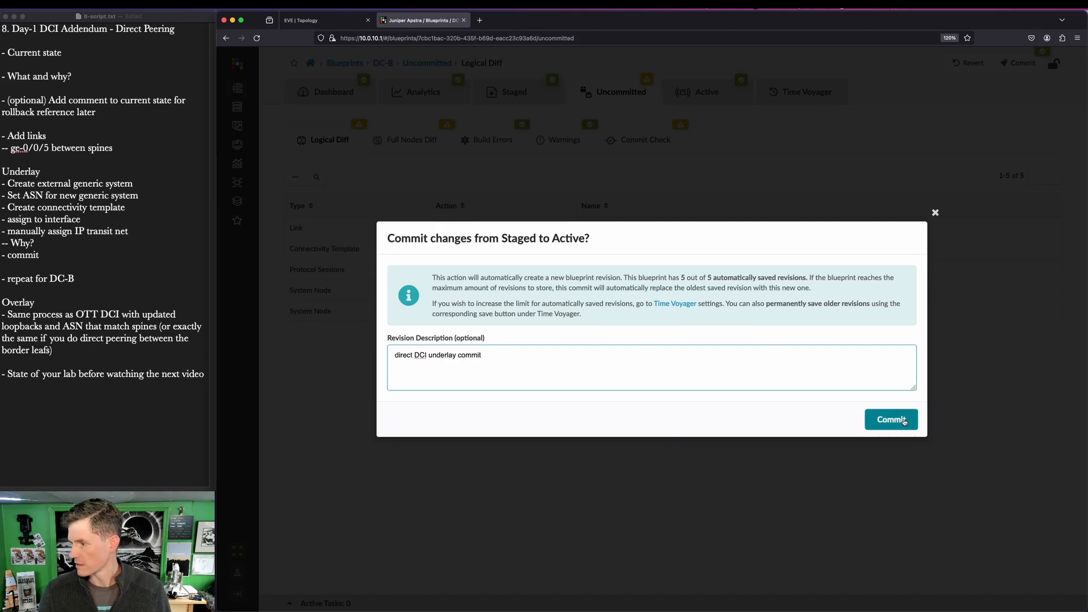
{"action": "left_click", "coordinate": [891, 420]}
Commit the DC-A blueprint's uncommitted changes with the revision description "direct DCI underlay commit" and return to the blueprints overview
{"action": "left_click", "coordinate": [343, 63]}
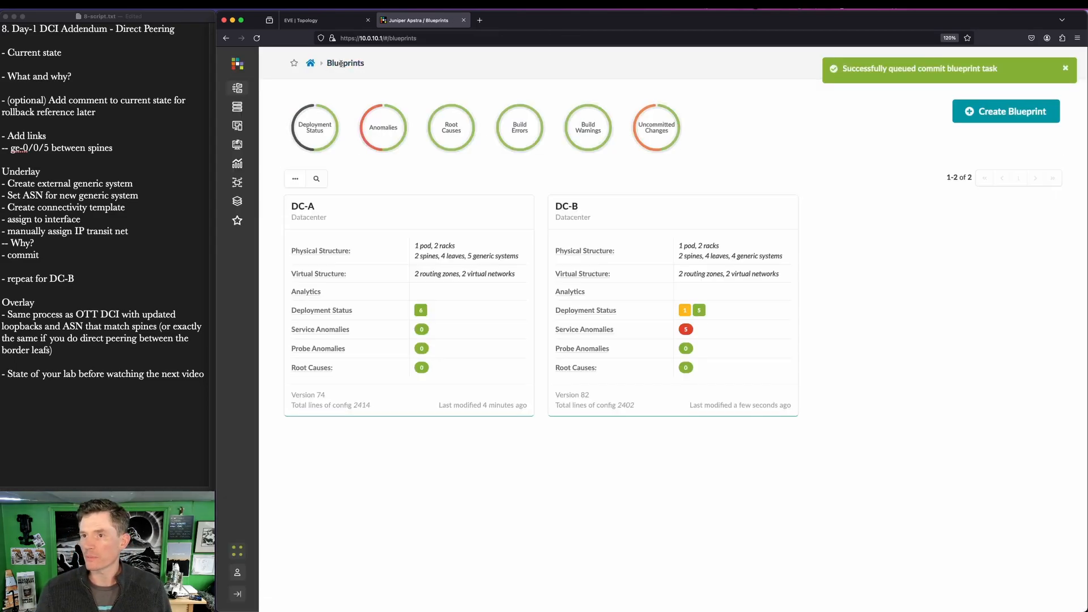
{"action": "left_click", "coordinate": [303, 204]}
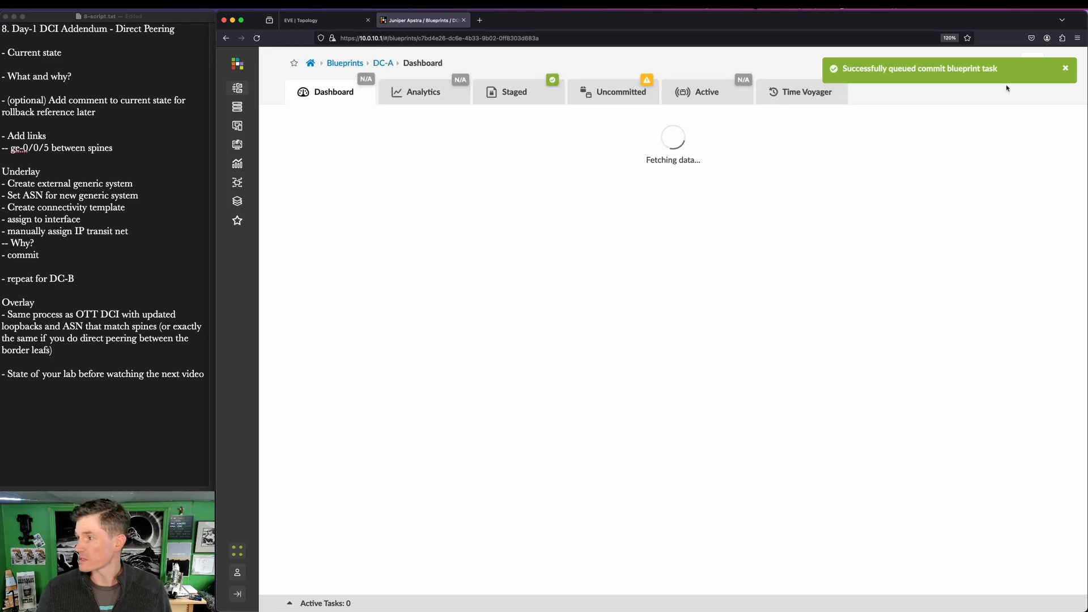
{"action": "left_click", "coordinate": [632, 92]}
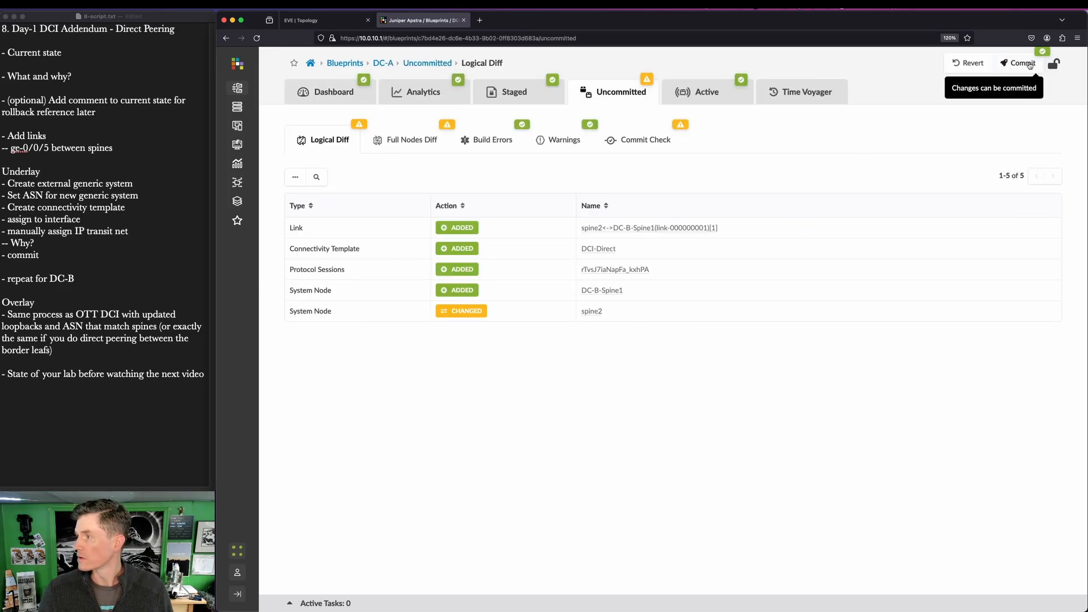
{"action": "left_click", "coordinate": [1019, 62]}
{"action": "left_click", "coordinate": [474, 376]}
{"action": "type", "text": "dire"}
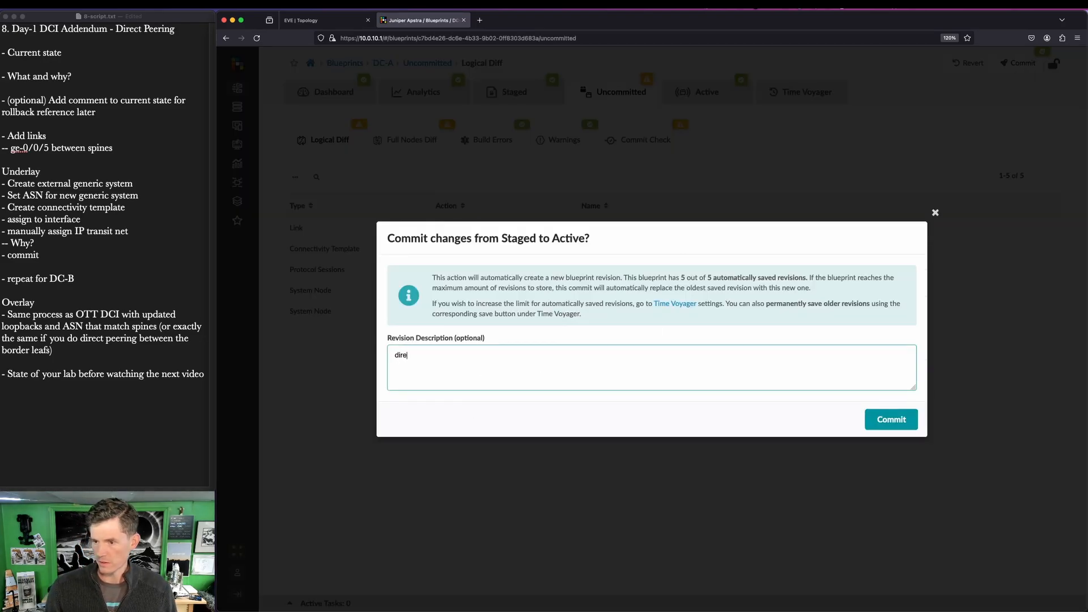
{"action": "type", "text": "ct DCI unde"}
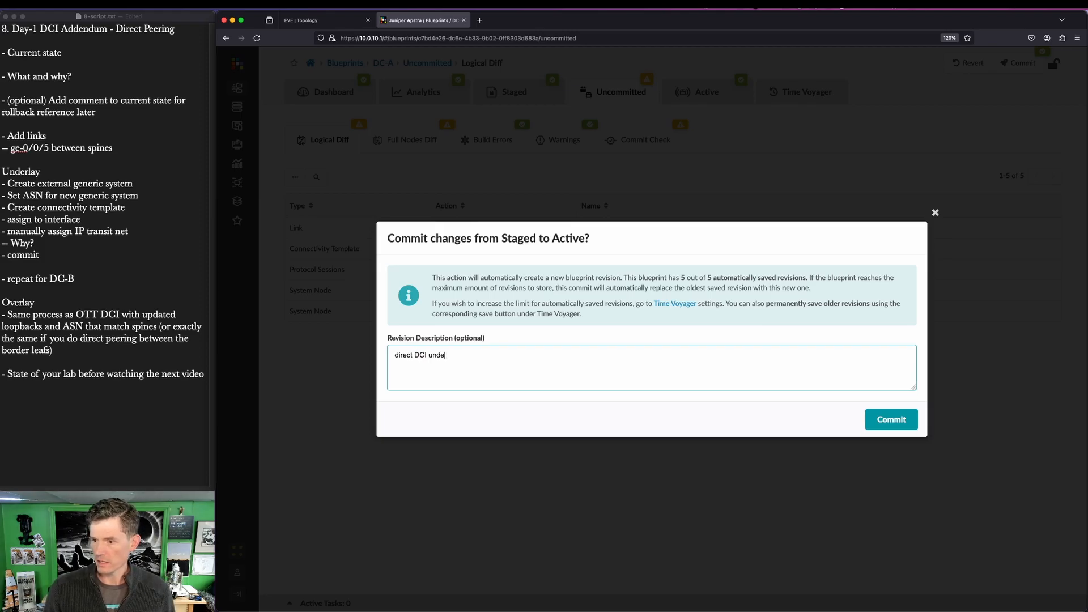
{"action": "type", "text": "rlay commit"}
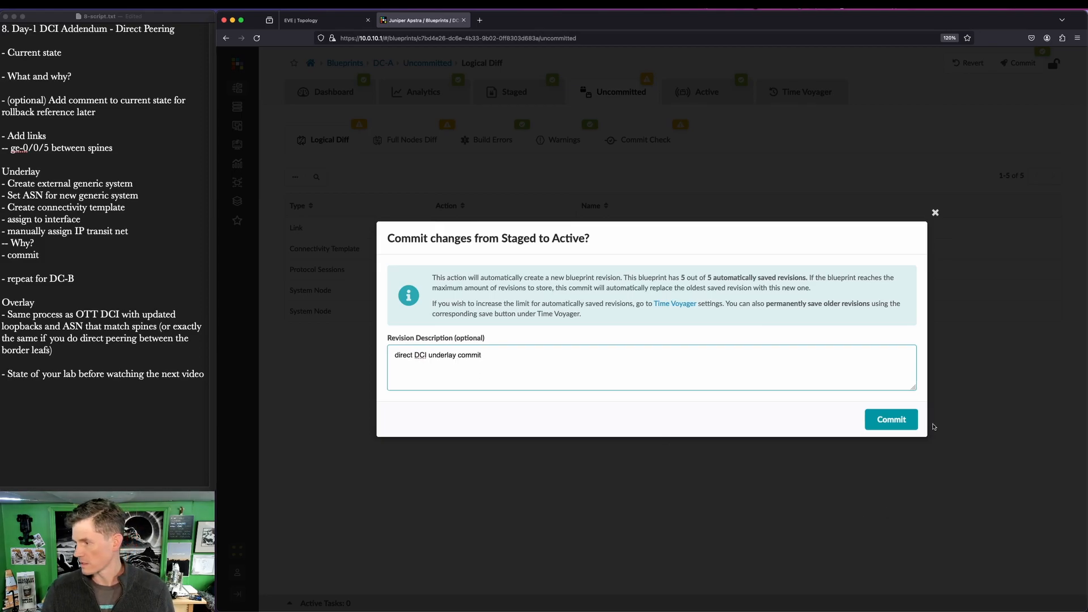
{"action": "left_click", "coordinate": [888, 419]}
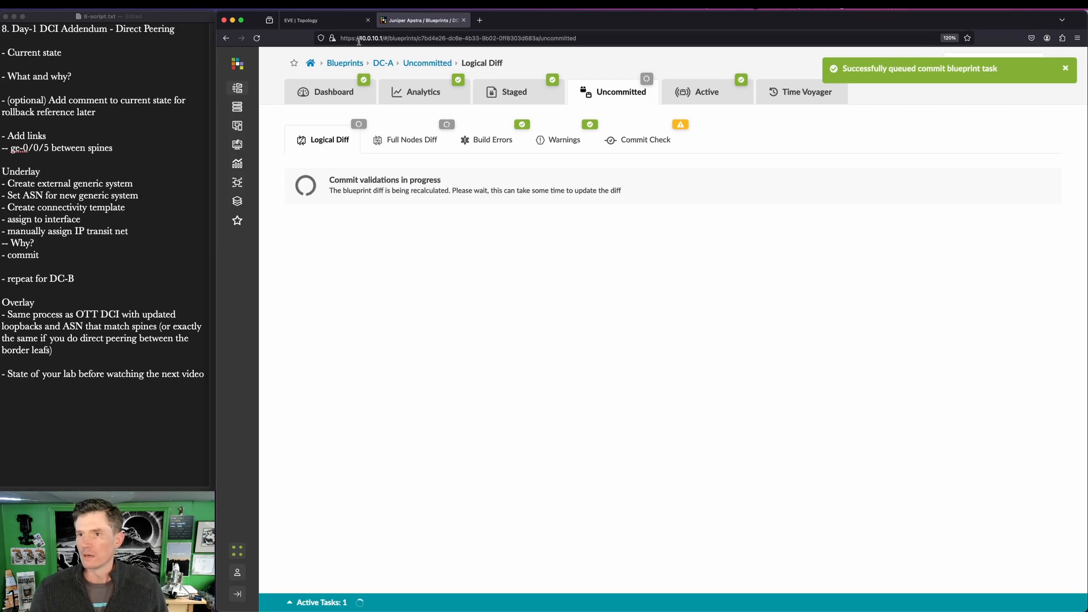
{"action": "left_click", "coordinate": [312, 64]}
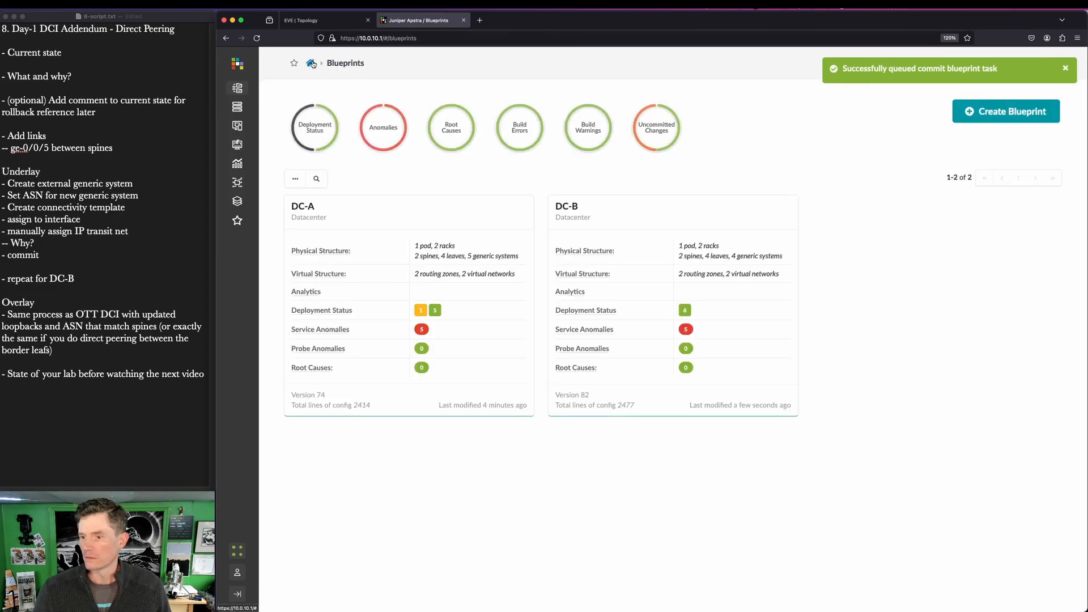
Open the DC-B-spine1 console from the EVE topology and run show bgp summary to check the session with peer 192.168.3.0
{"action": "left_click", "coordinate": [314, 21]}
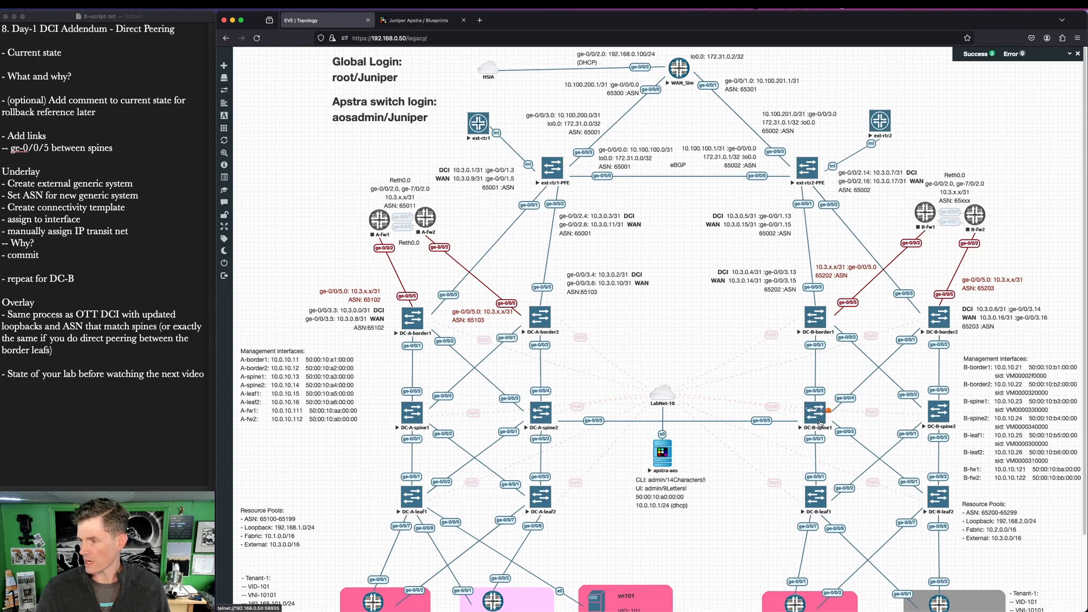
{"action": "left_click", "coordinate": [821, 422]}
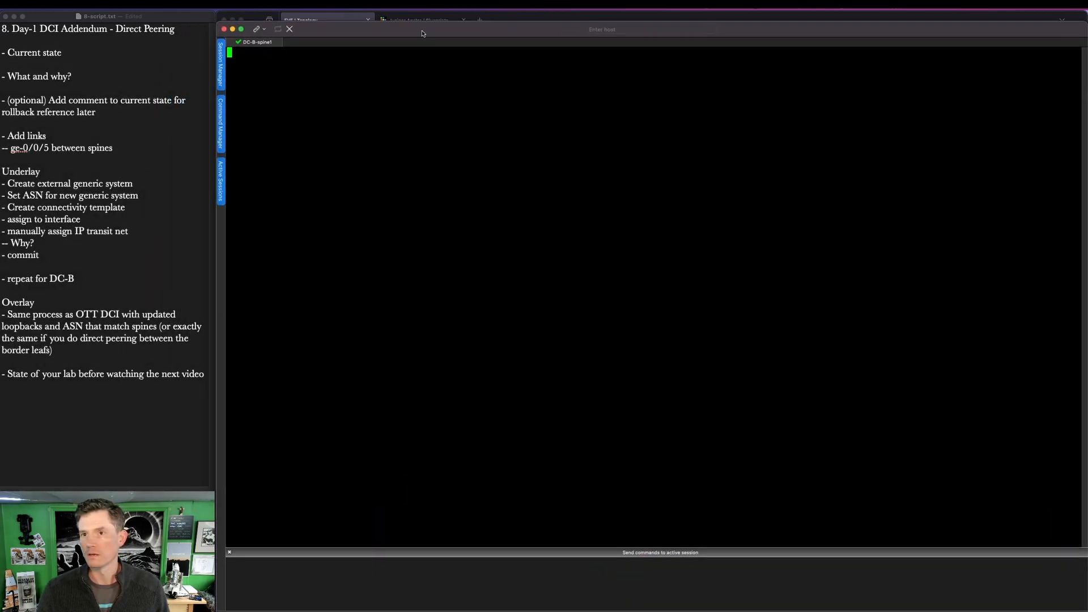
{"action": "key", "text": "Return"}
{"action": "type", "text": "show bgp summary"}
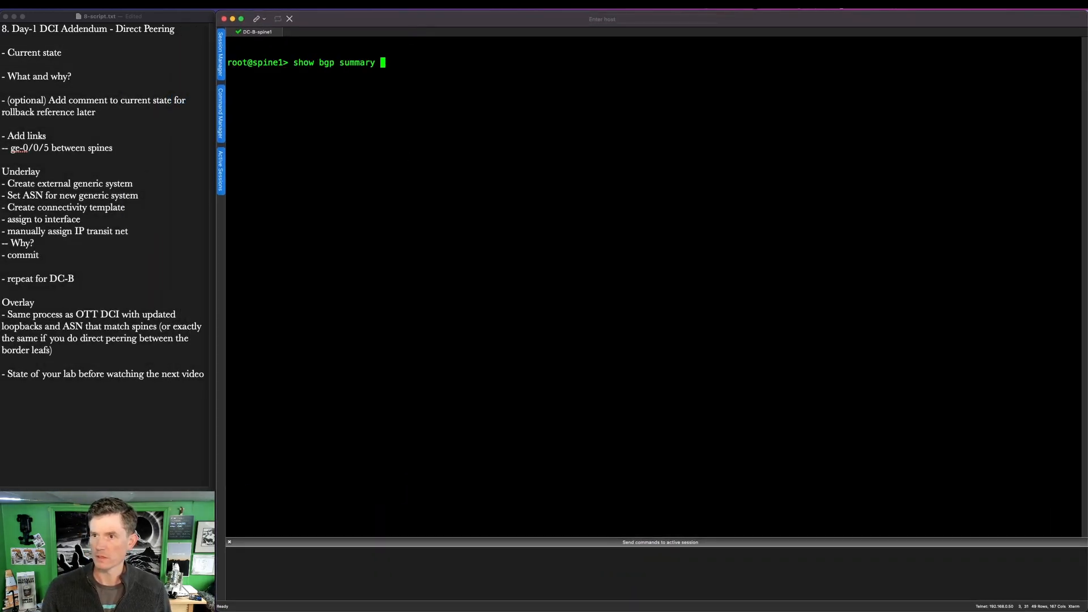
{"action": "key", "text": "Return"}
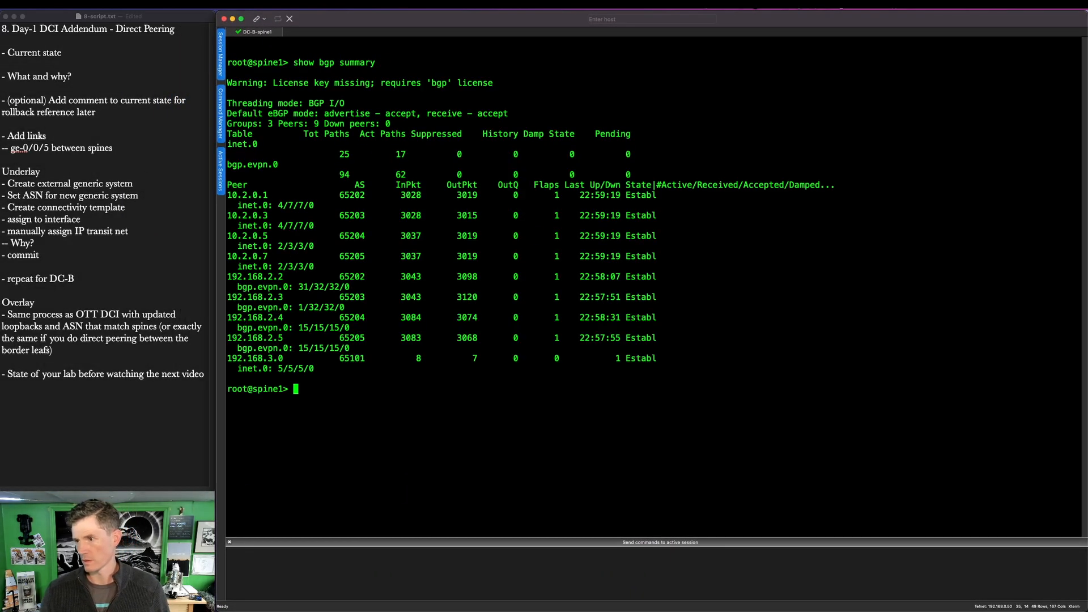
{"action": "key", "text": "super+shift+a"}
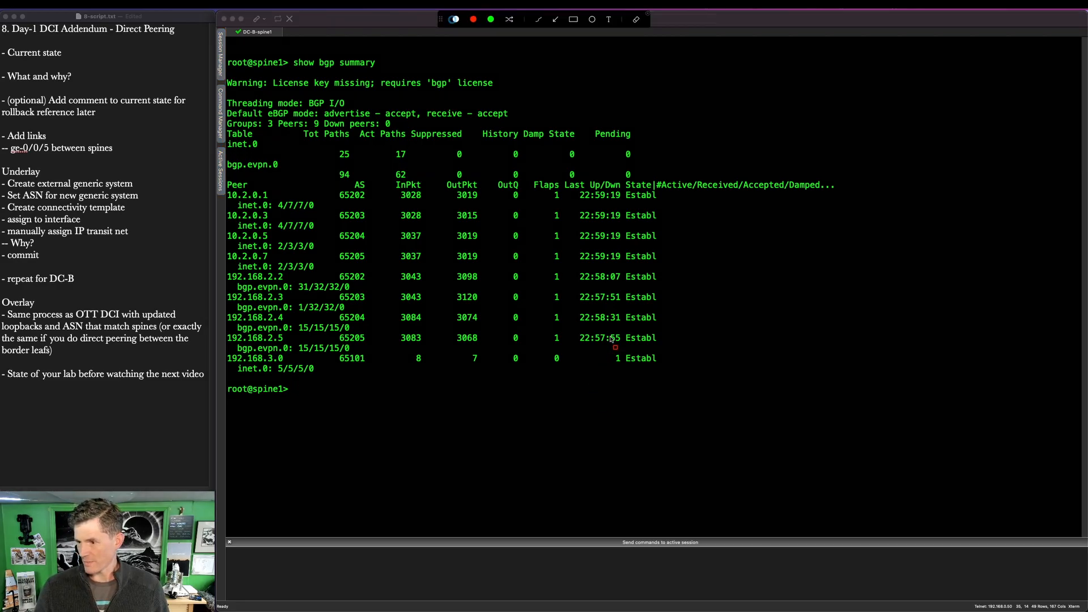
{"action": "left_click_drag", "start_coordinate": [609, 337], "coordinate": [682, 373]}
{"action": "key", "text": "Escape"}
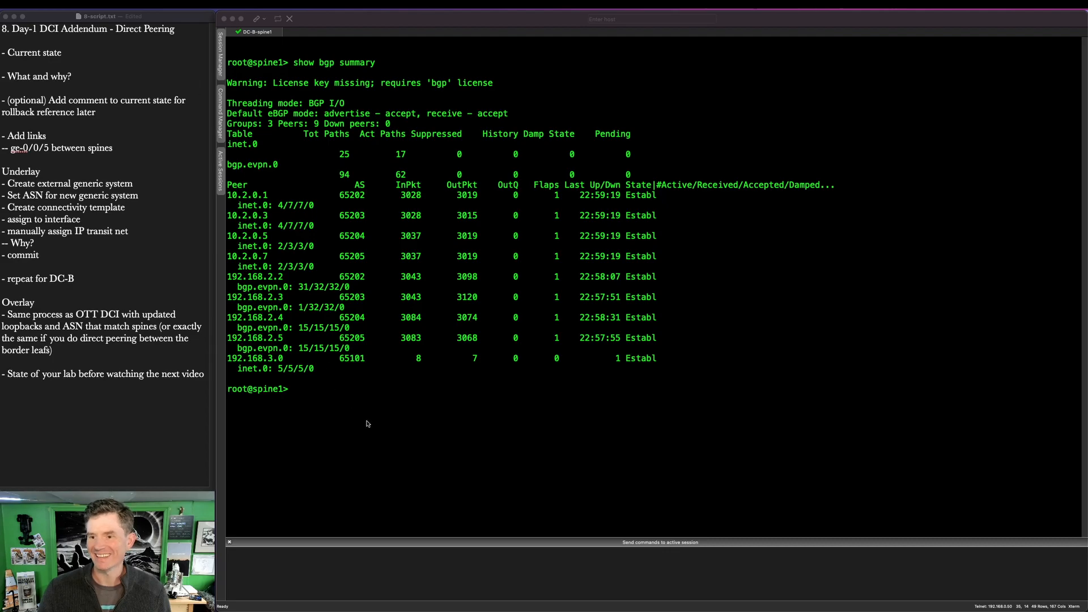
Run show route receive-protocol bgp 192.168.3.0 on DC-B-spine1, and return from the console to the Apstra blueprints overview
{"action": "type", "text": "show "}
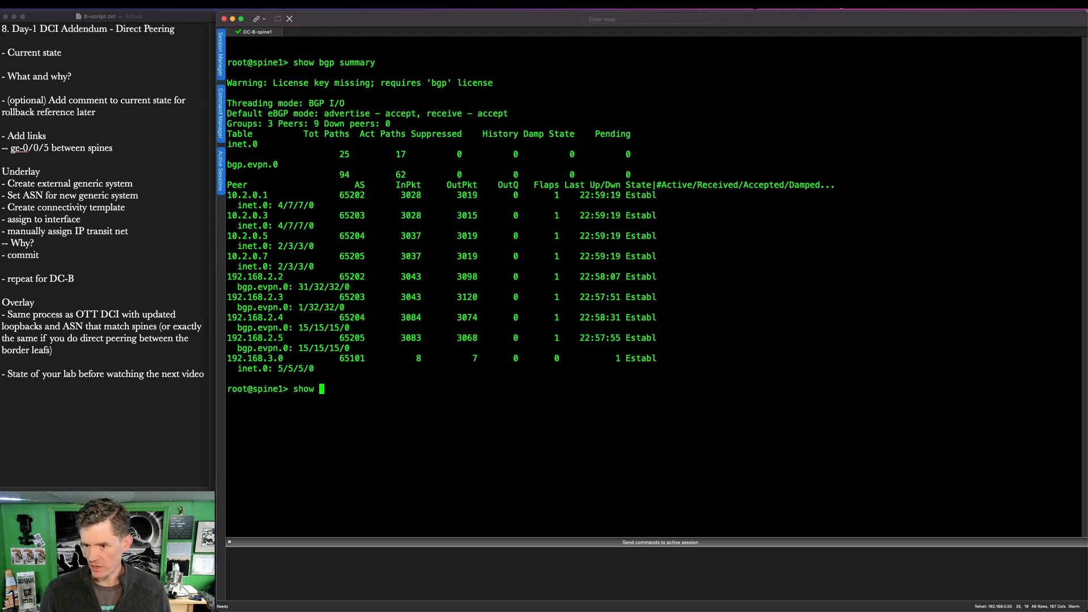
{"action": "type", "text": "route re"}
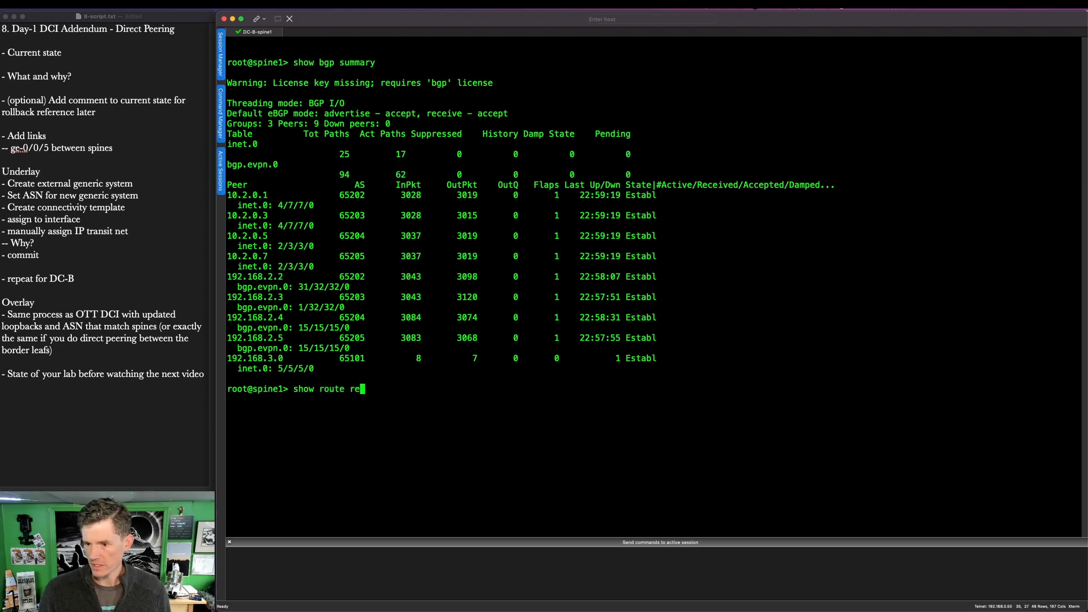
{"action": "key", "text": "Tab"}
{"action": "type", "text": "c"}
{"action": "key", "text": "Tab"}
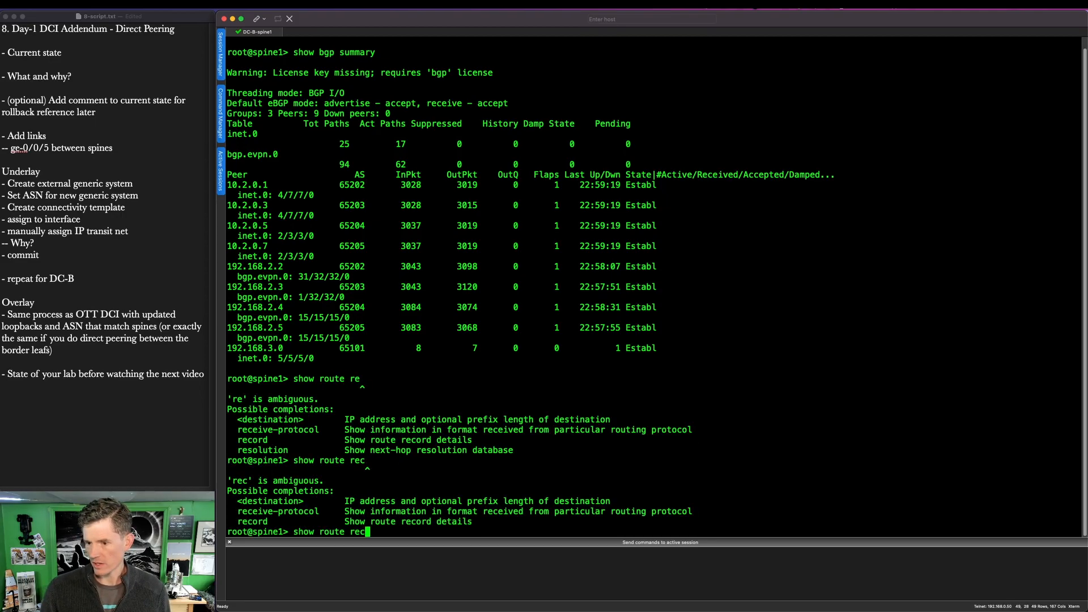
{"action": "type", "text": "e"}
{"action": "key", "text": "Tab"}
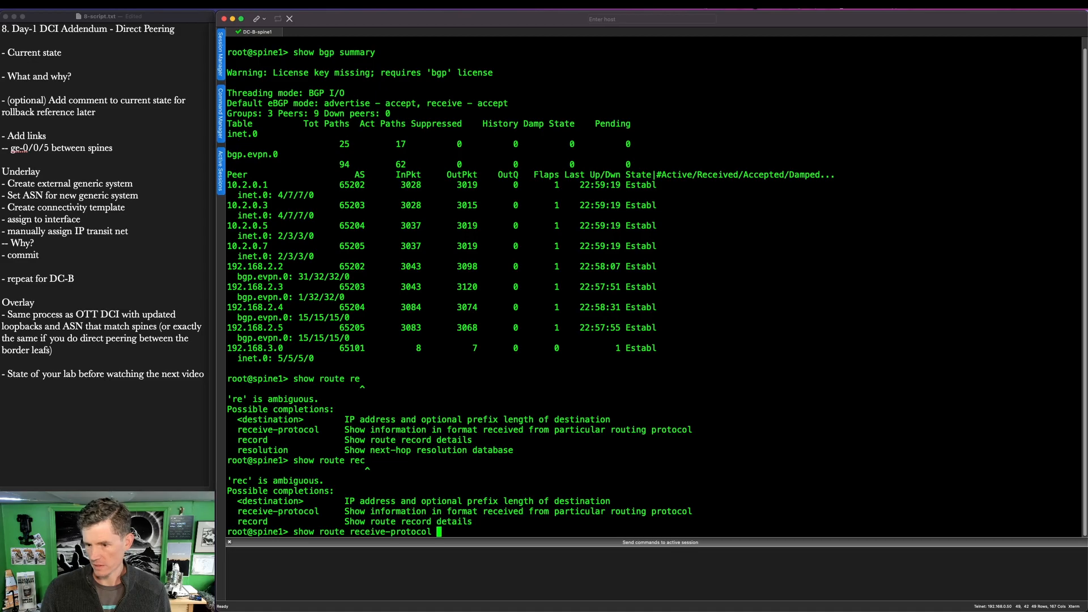
{"action": "type", "text": "bgp 19"}
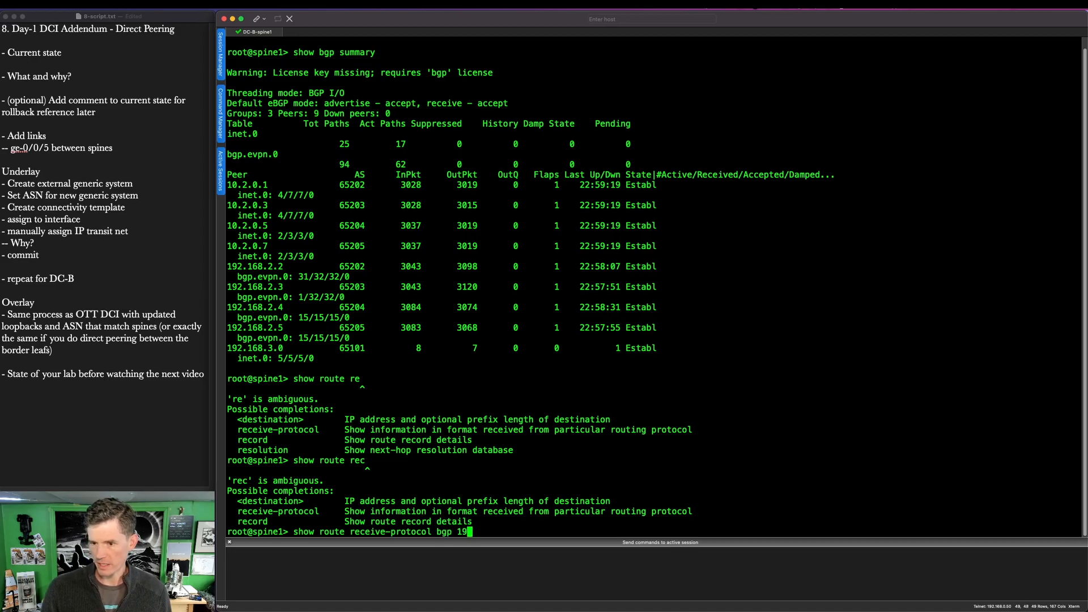
{"action": "type", "text": "2.168."}
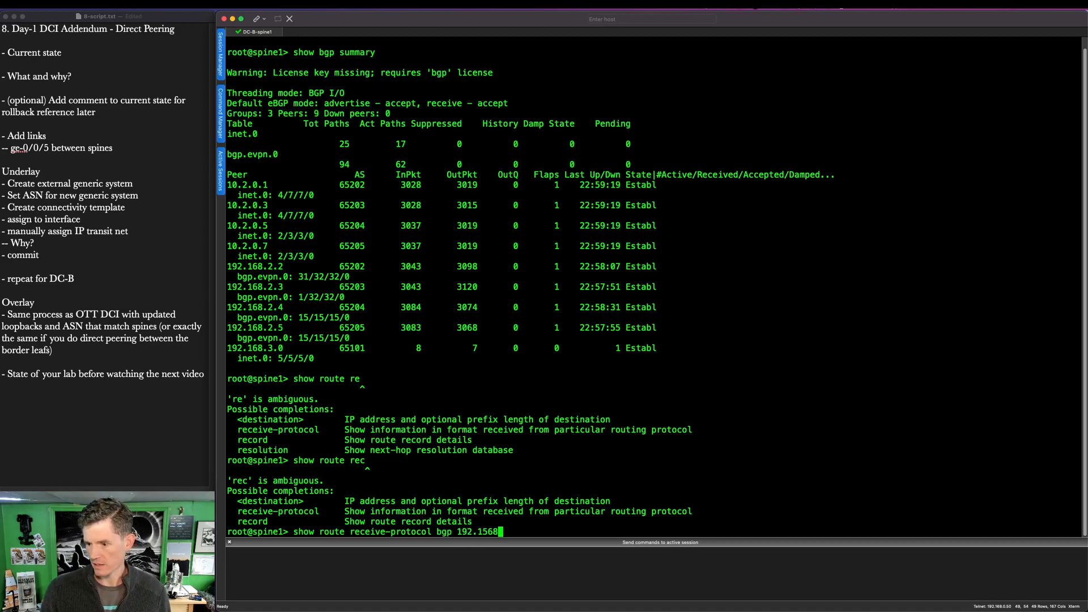
{"action": "type", "text": "3.0"}
{"action": "key", "text": "Return"}
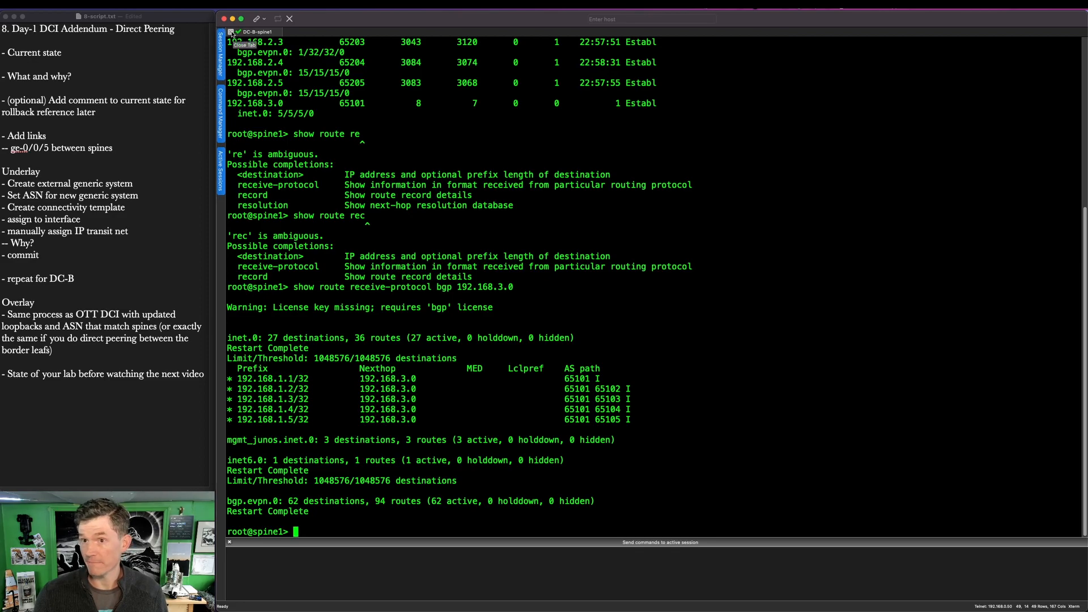
{"action": "left_click", "coordinate": [223, 19]}
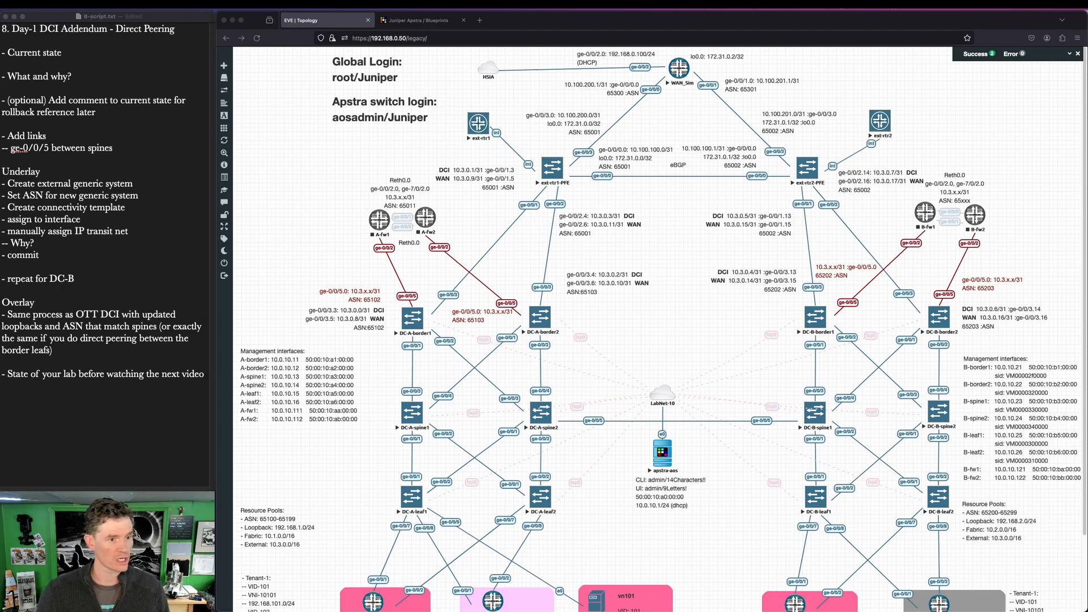
{"action": "left_click", "coordinate": [409, 21]}
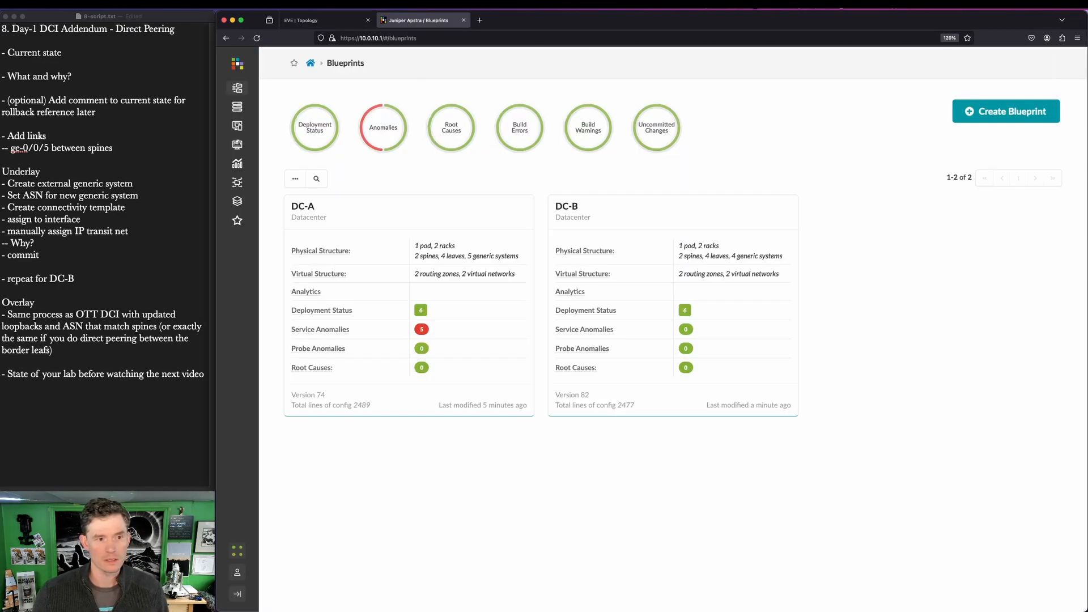
Check the anomalies on the DC-B blueprint's dashboard, and open the active physical topology of the DC-A blueprint
{"action": "left_click", "coordinate": [566, 206]}
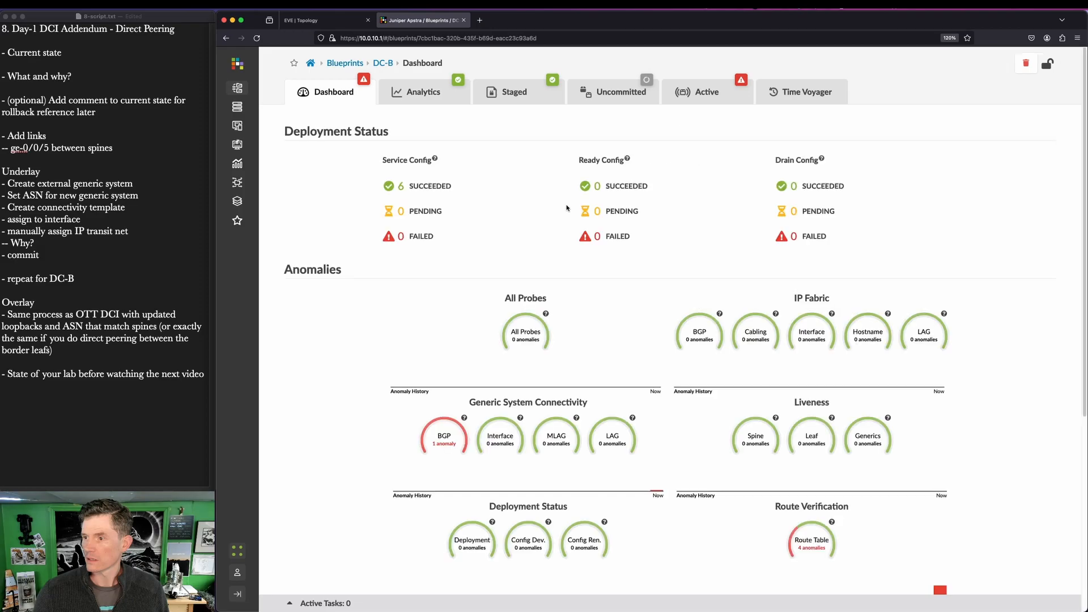
{"action": "left_click", "coordinate": [311, 65]}
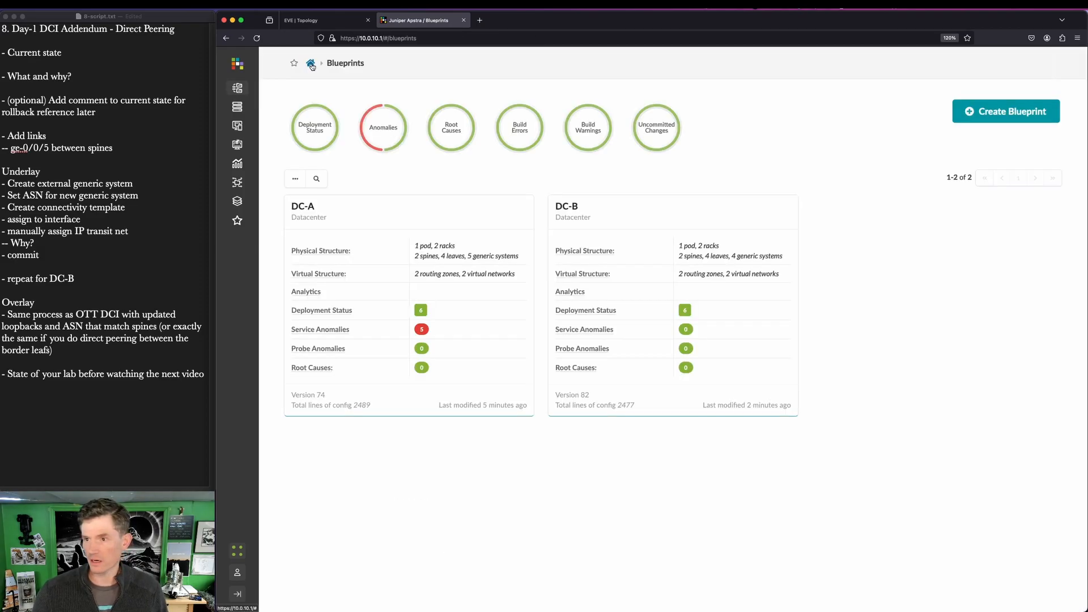
{"action": "left_click", "coordinate": [319, 217]}
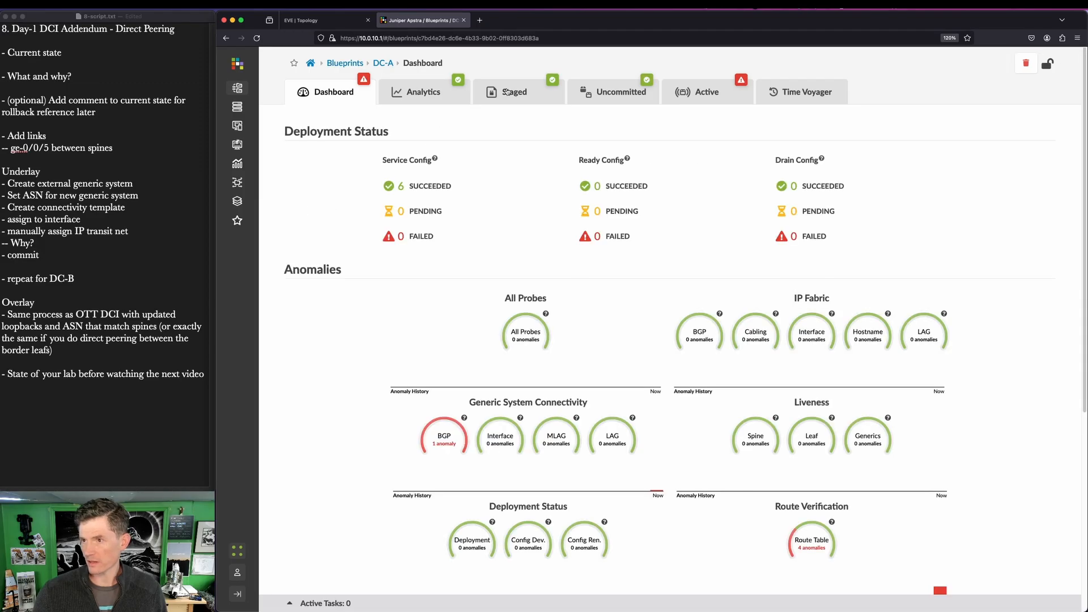
{"action": "left_click", "coordinate": [507, 92]}
{"action": "left_click", "coordinate": [706, 94]}
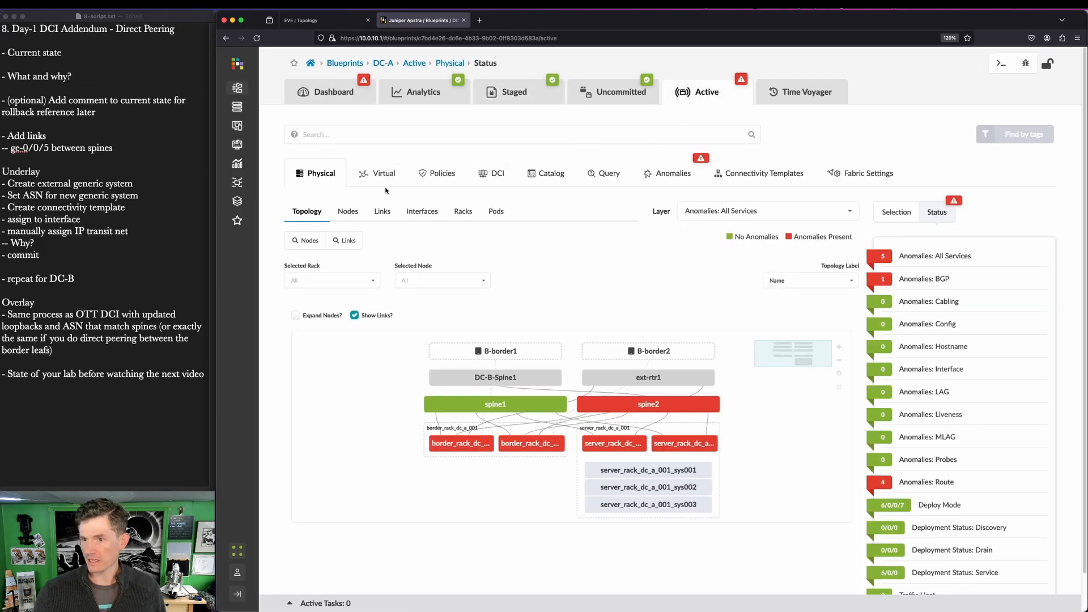
List the active nodes of DC-A and look up the ASN and loopback IPv4 address of spine2
{"action": "key", "text": "ctrl+a"}
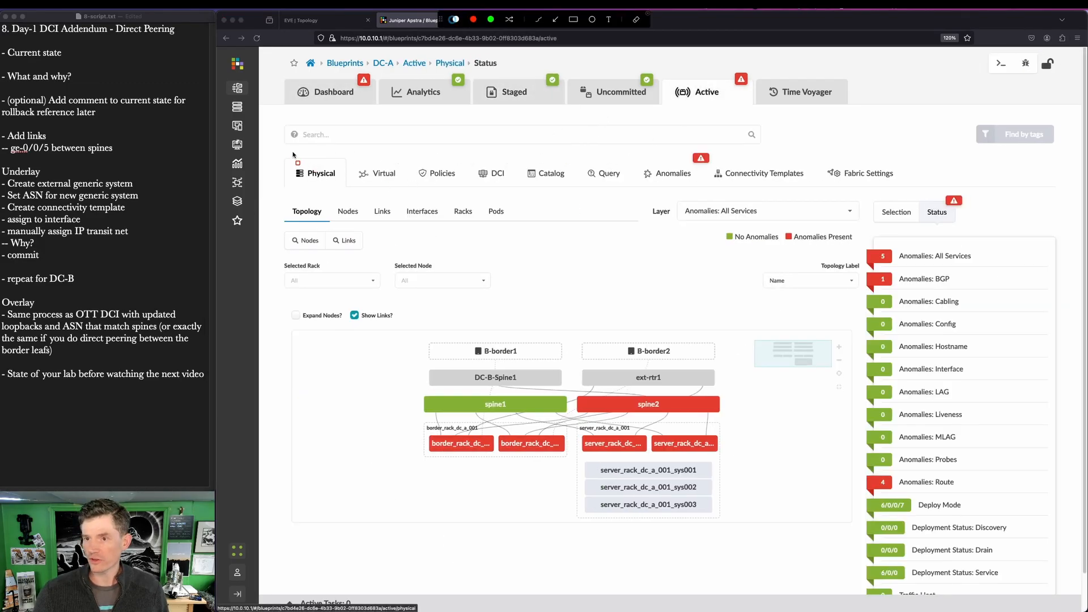
{"action": "left_click_drag", "start_coordinate": [290, 153], "coordinate": [349, 187]}
{"action": "key", "text": "Escape"}
{"action": "left_click", "coordinate": [347, 213]}
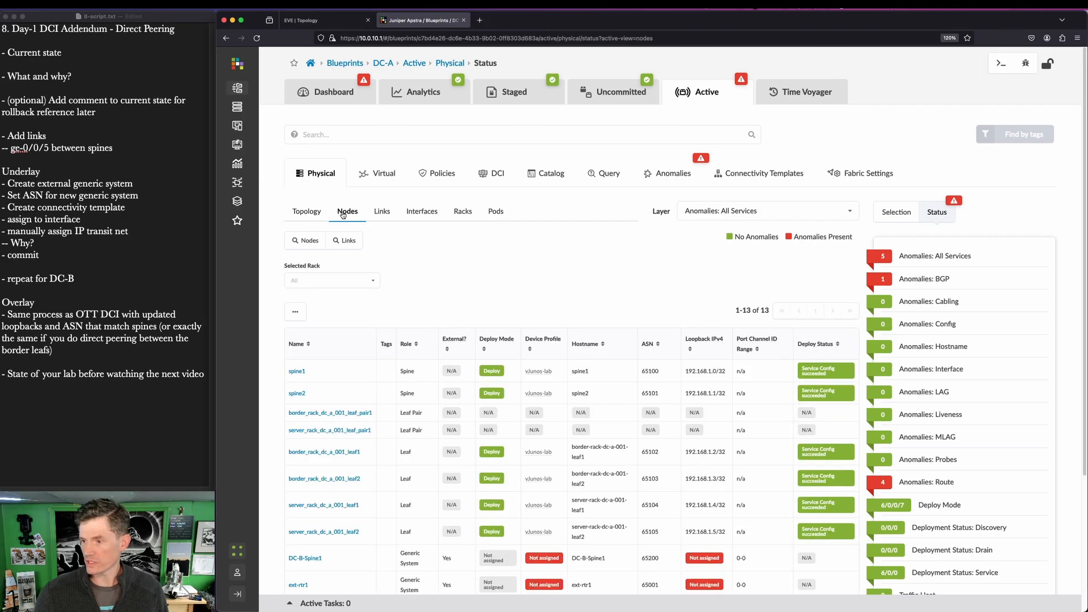
{"action": "key", "text": "ctrl+a"}
{"action": "left_click_drag", "start_coordinate": [634, 356], "coordinate": [742, 407]}
{"action": "key", "text": "Escape"}
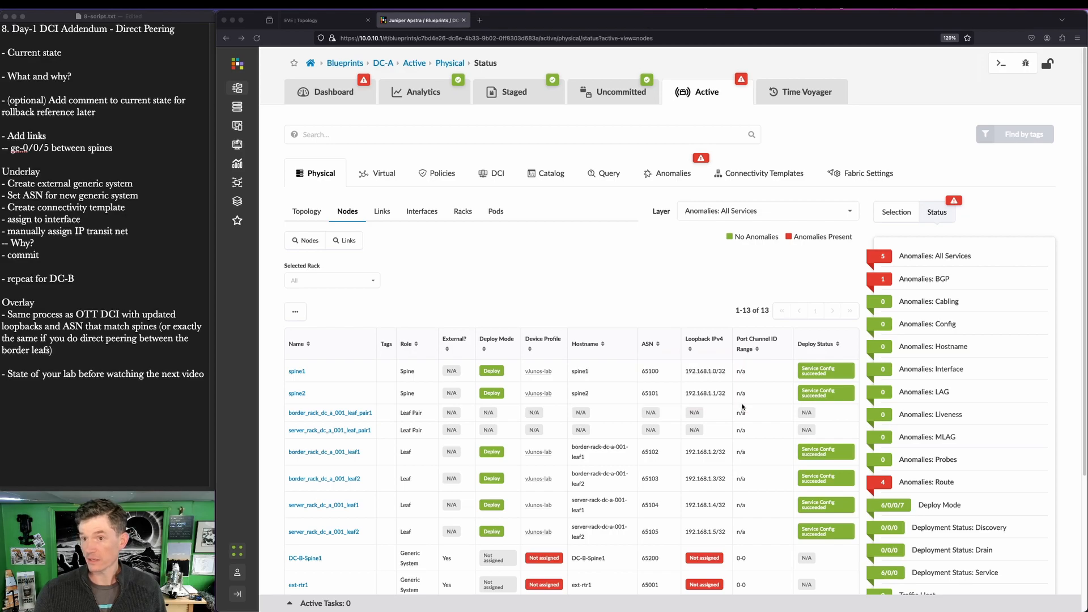
{"action": "left_click_drag", "start_coordinate": [638, 383], "coordinate": [740, 405]}
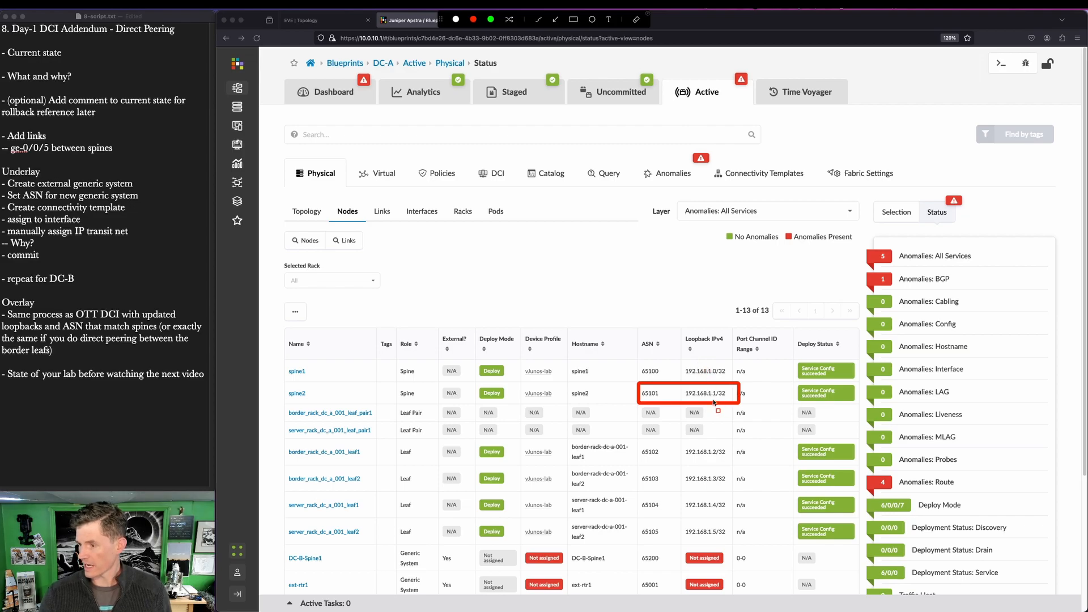
{"action": "key", "text": "a"}
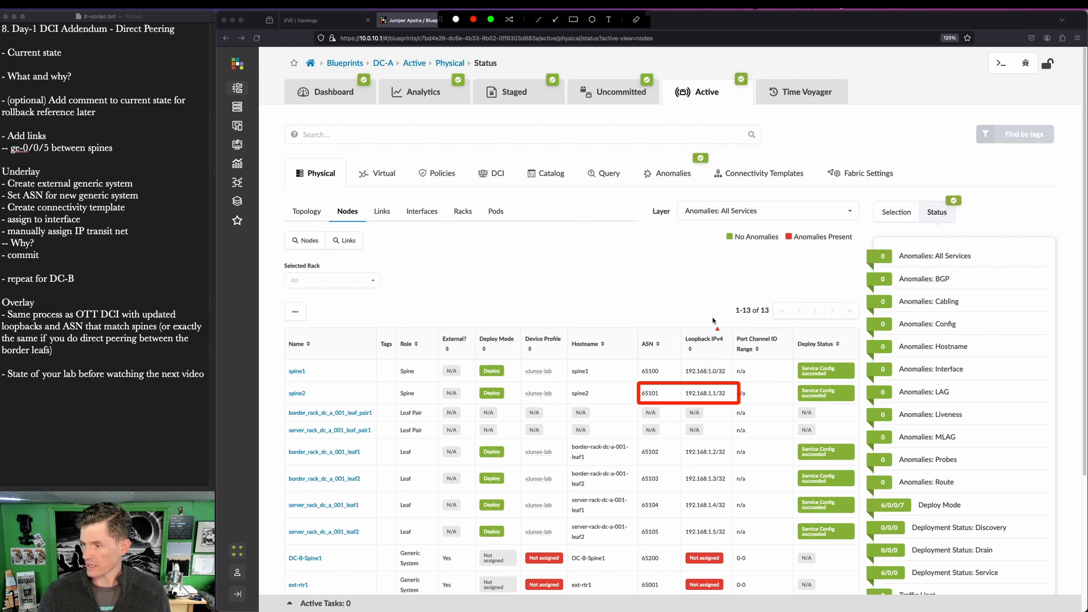
{"action": "left_click_drag", "start_coordinate": [713, 317], "coordinate": [712, 386]}
{"action": "key", "text": "Escape"}
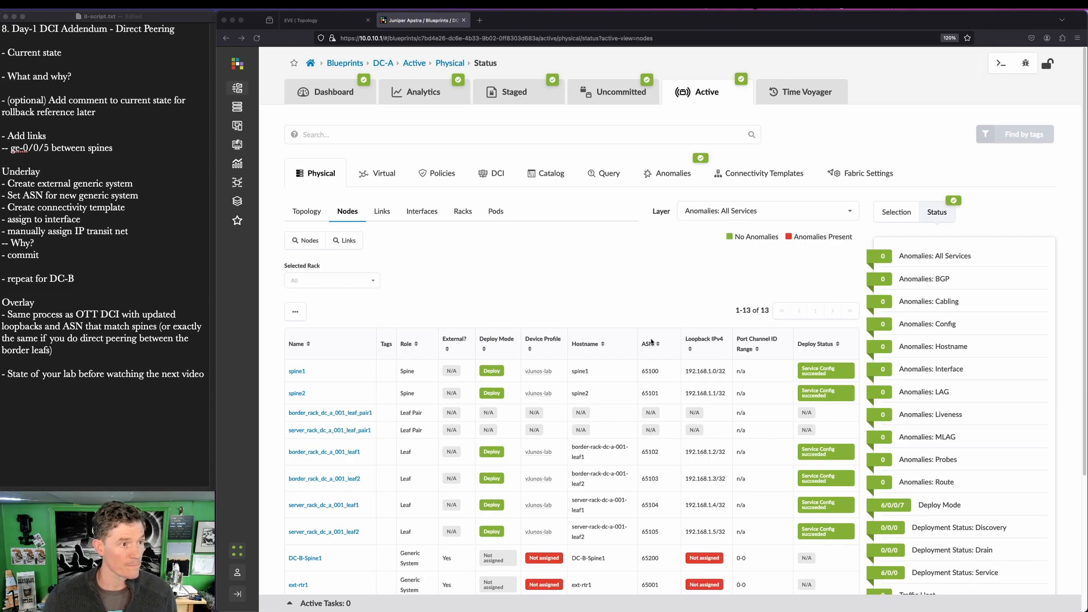
Check the DC-A dashboard for anomalies and examine the Integrated Interconnect page in its staged DCI settings
{"action": "left_click", "coordinate": [332, 99]}
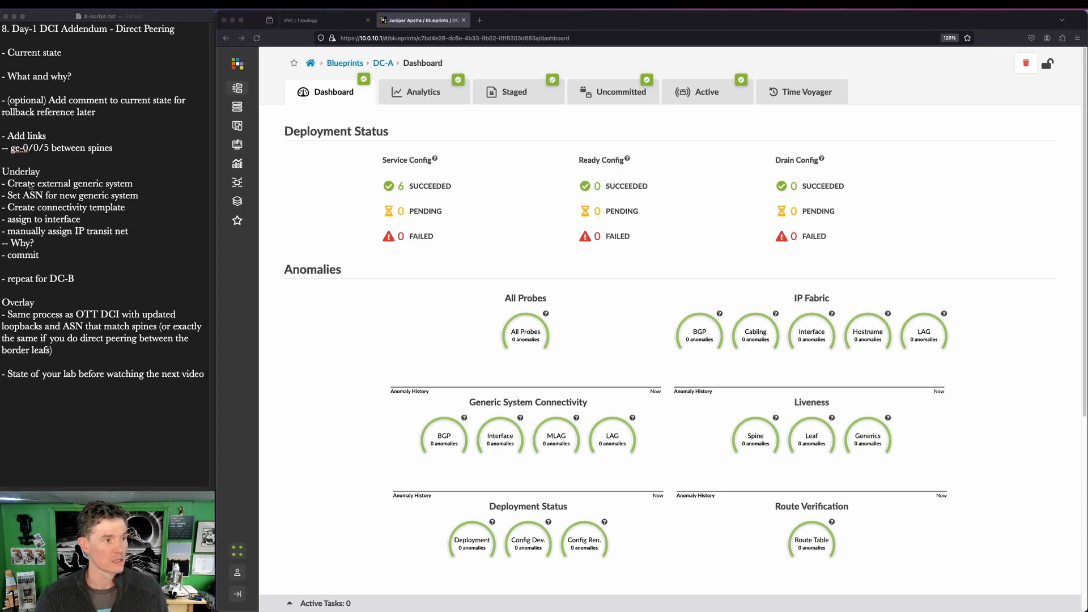
{"action": "left_click", "coordinate": [512, 93]}
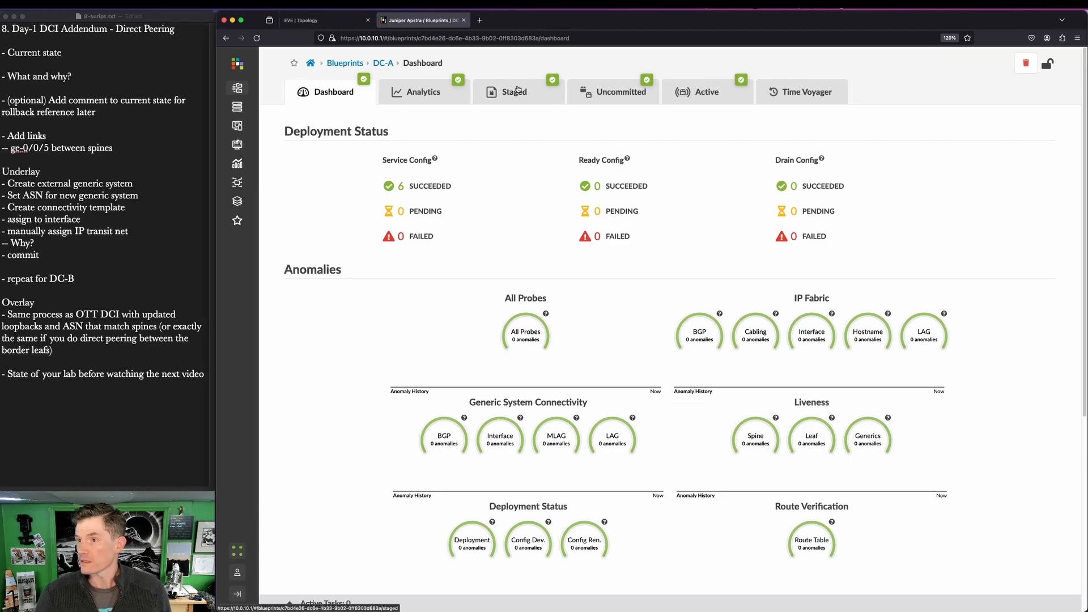
{"action": "left_click", "coordinate": [493, 177]}
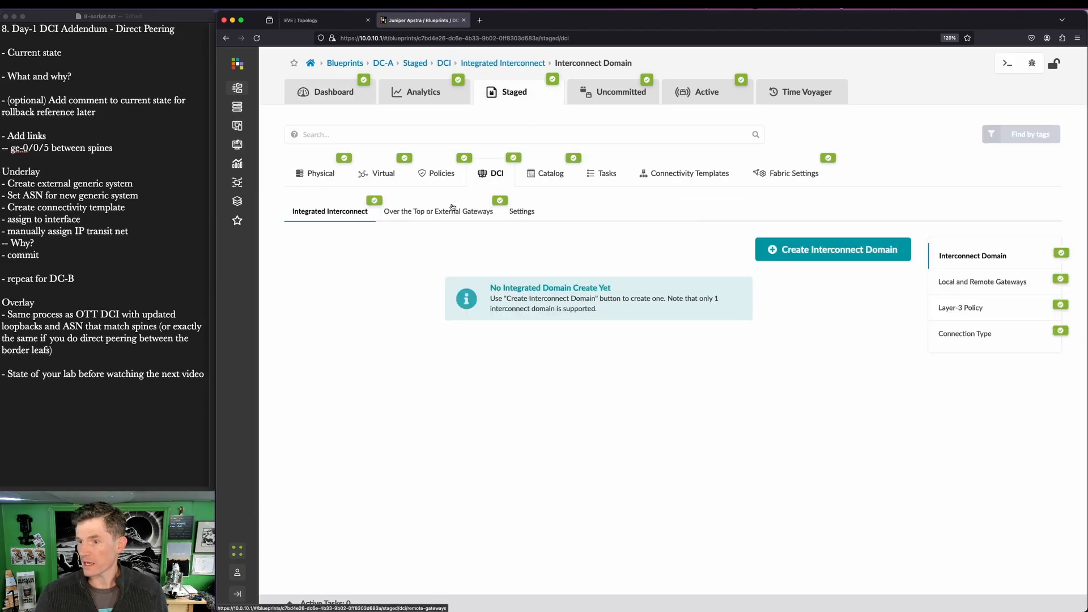
{"action": "left_click", "coordinate": [438, 214]}
{"action": "left_click", "coordinate": [309, 219]}
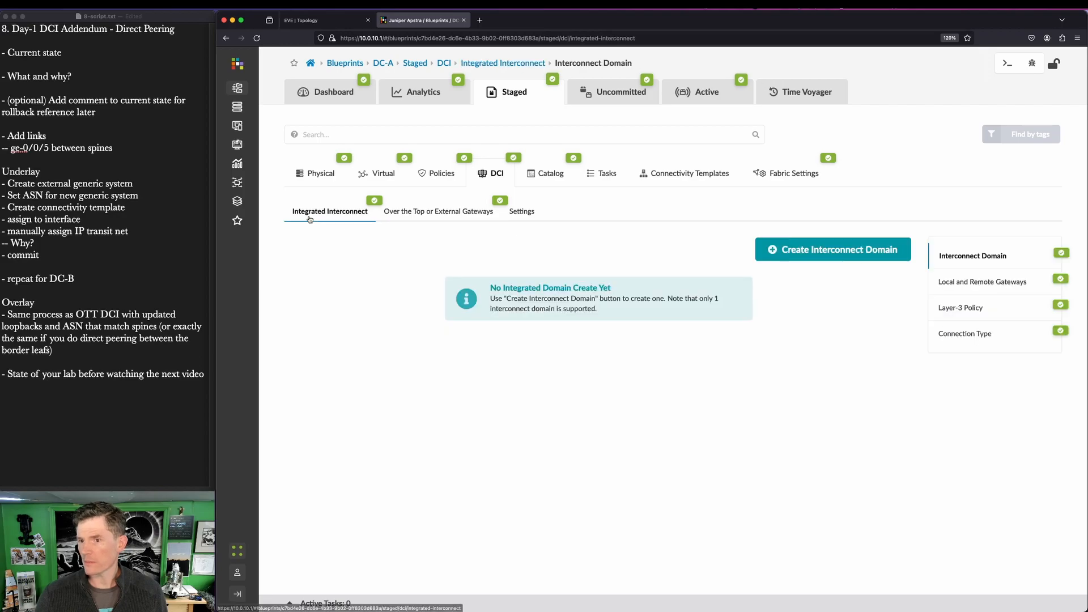
{"action": "left_click_drag", "start_coordinate": [278, 200], "coordinate": [378, 237]}
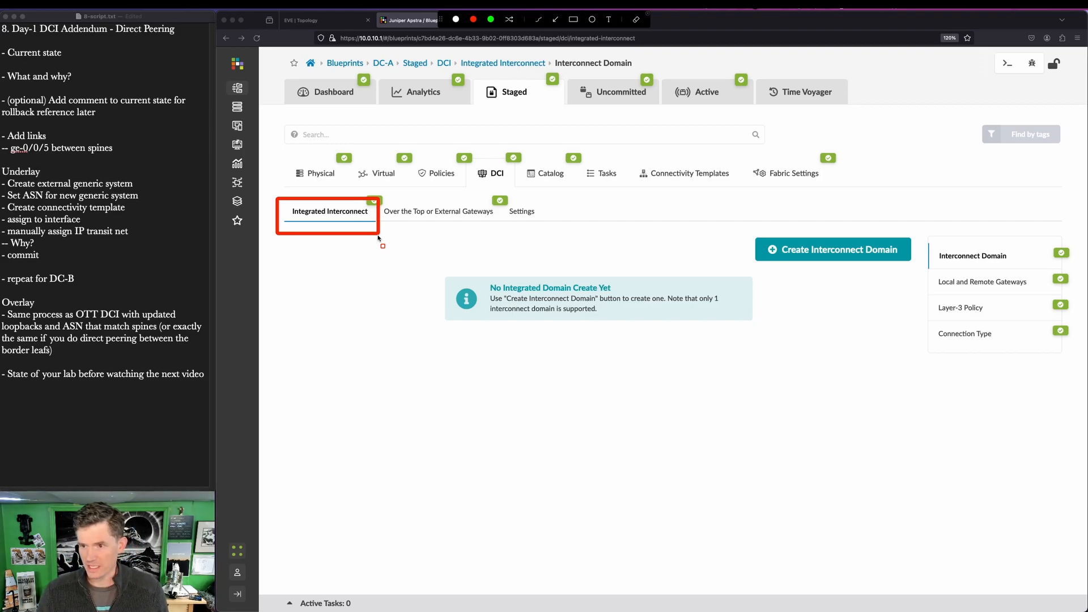
{"action": "key", "text": "Escape"}
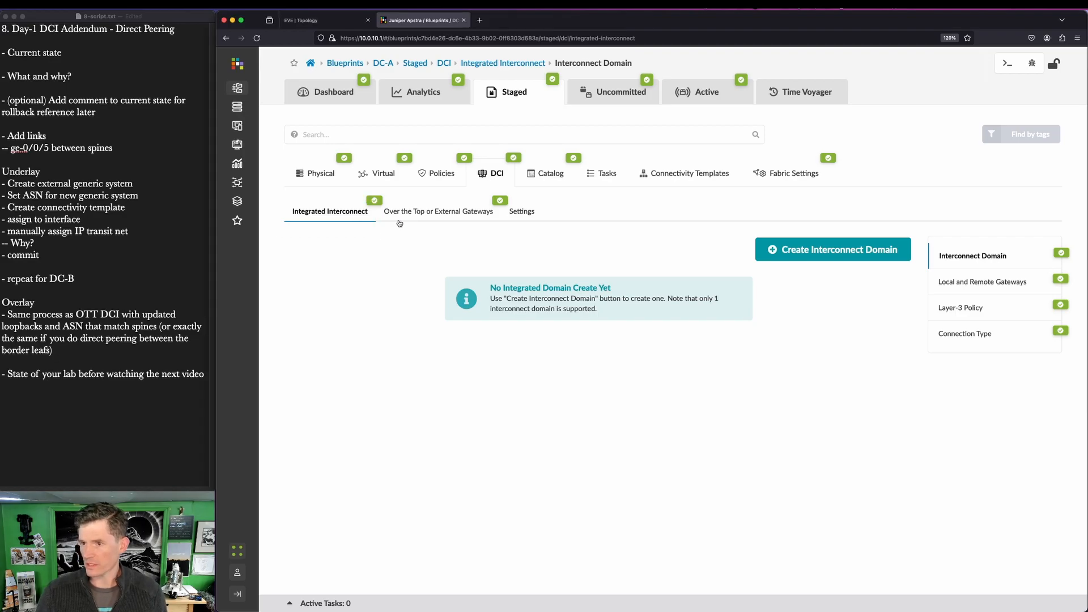
Create an external gateway in DC-A named B-spine1 with IP address 192.168.2.0, ASN 65200 and spine2 as the local gateway node
{"action": "left_click", "coordinate": [401, 219]}
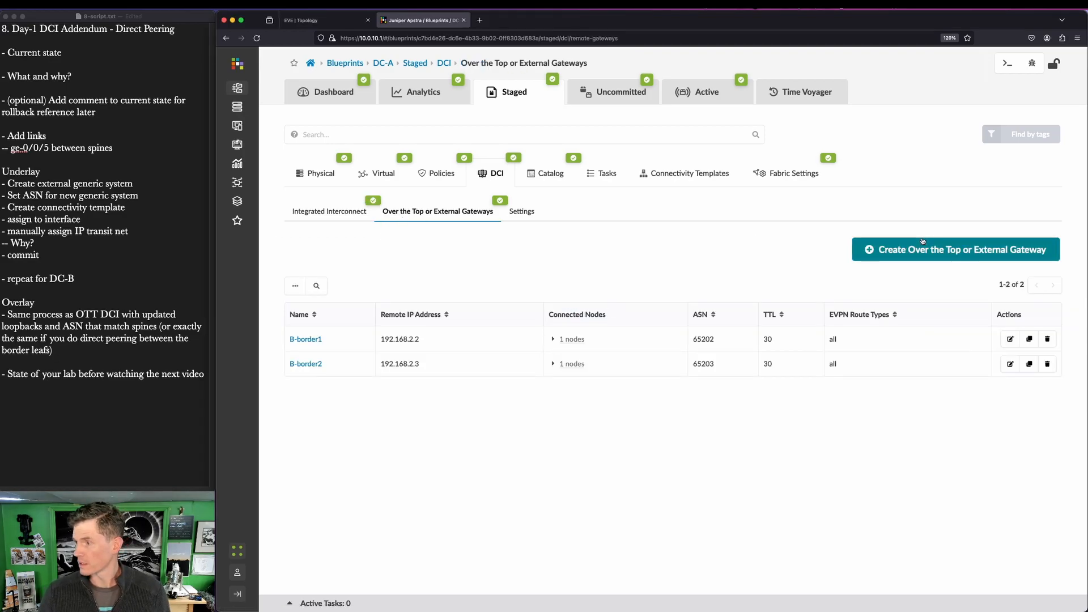
{"action": "left_click", "coordinate": [925, 252]}
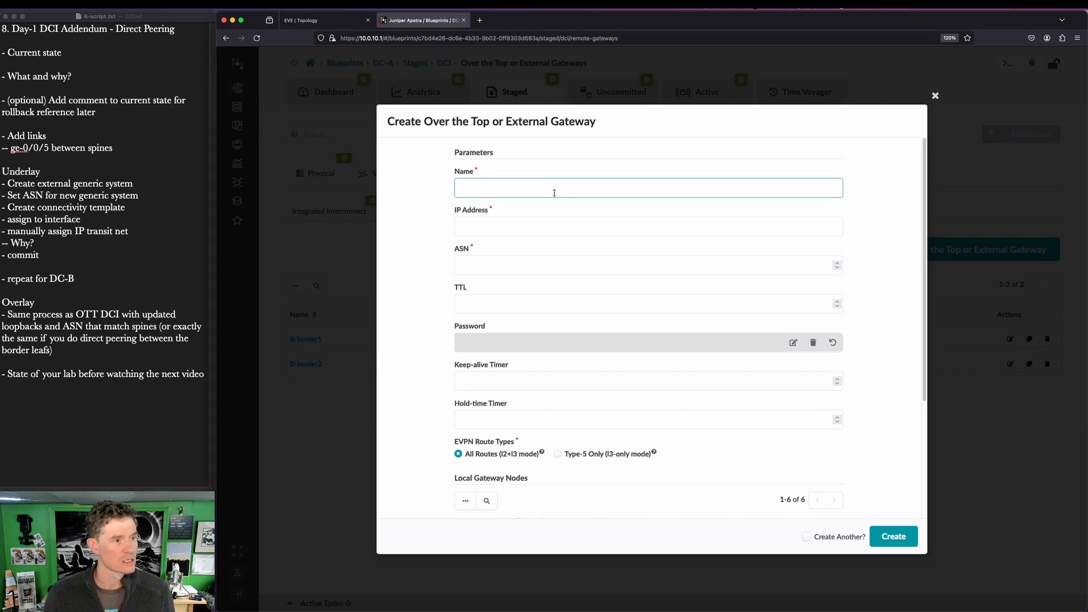
{"action": "type", "text": "B-spine1"}
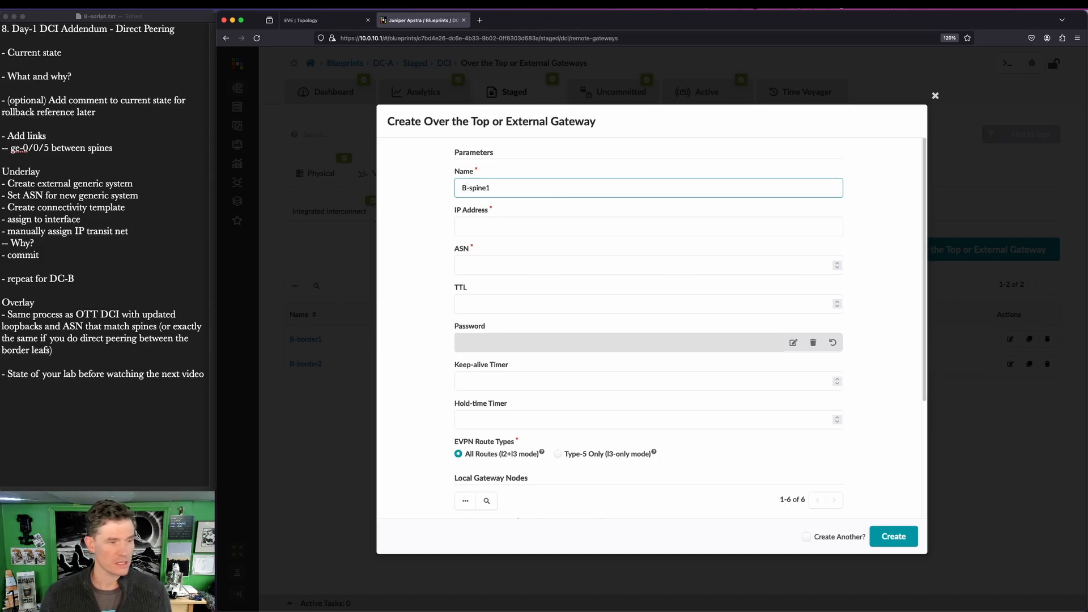
{"action": "key", "text": "Tab"}
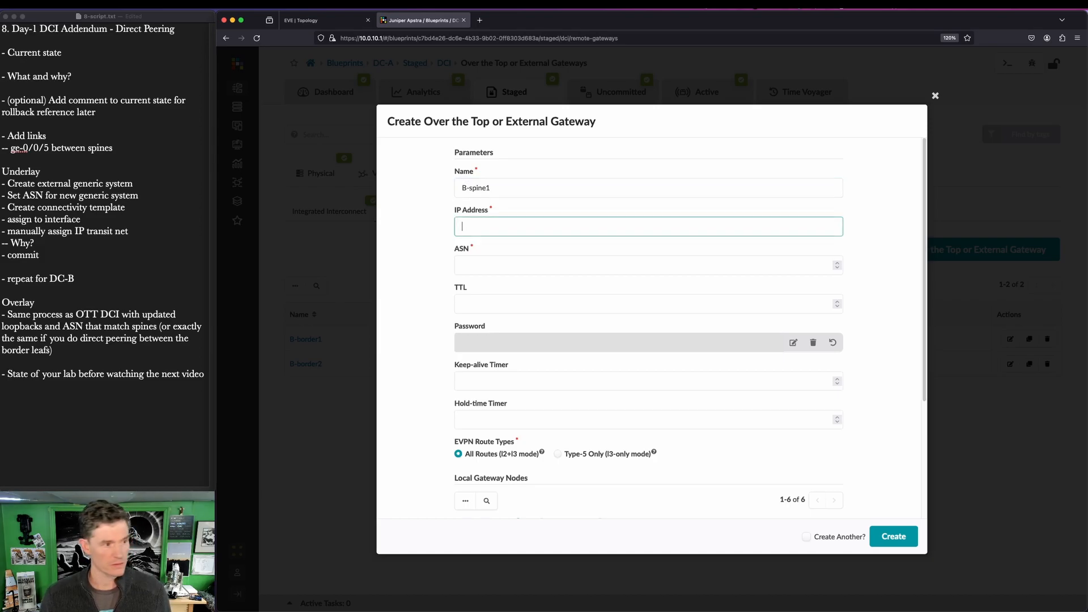
{"action": "type", "text": "192.168.2.0"}
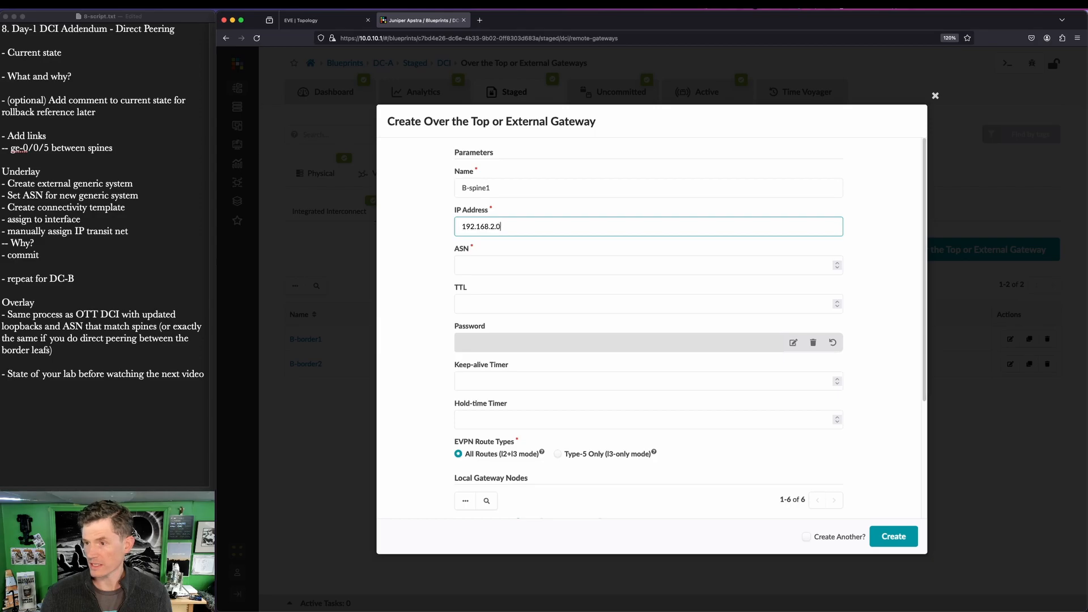
{"action": "key", "text": "Tab"}
{"action": "type", "text": "65"}
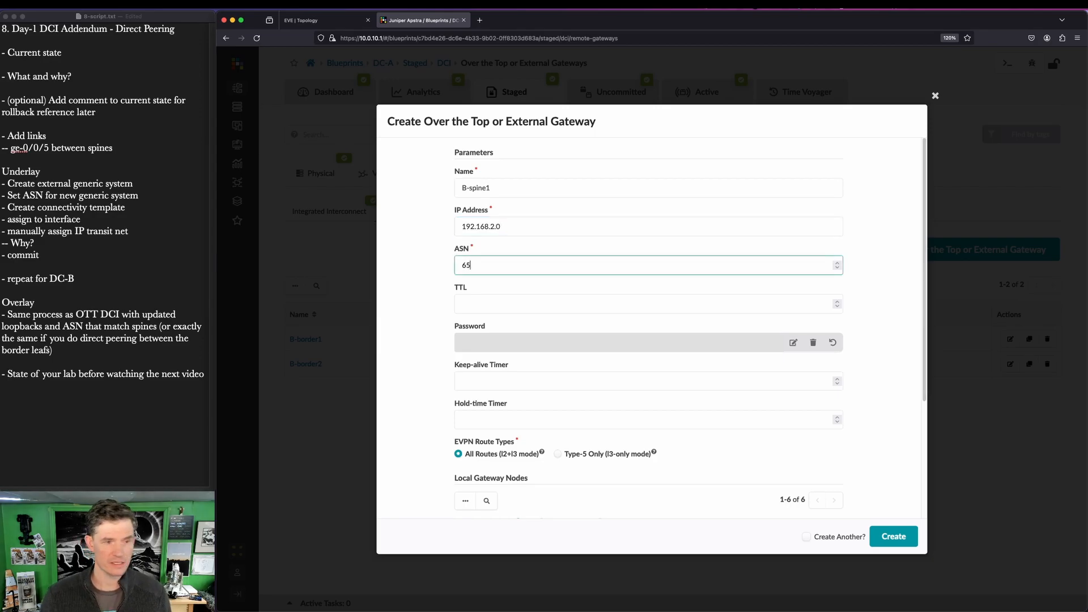
{"action": "type", "text": "200"}
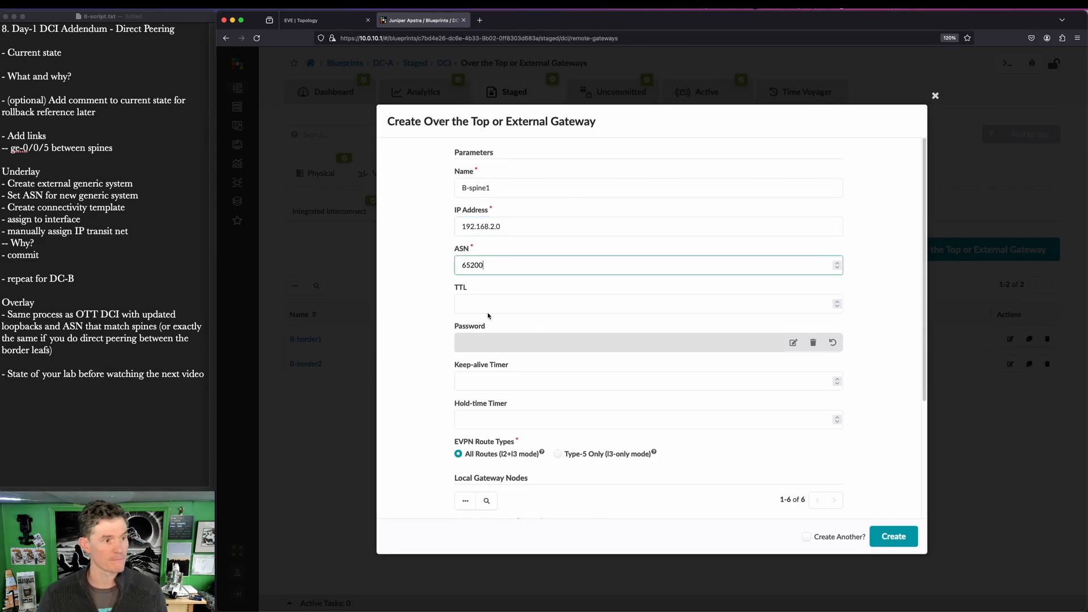
{"action": "scroll", "coordinate": [485, 356], "scroll_direction": "down", "scroll_amount": 5}
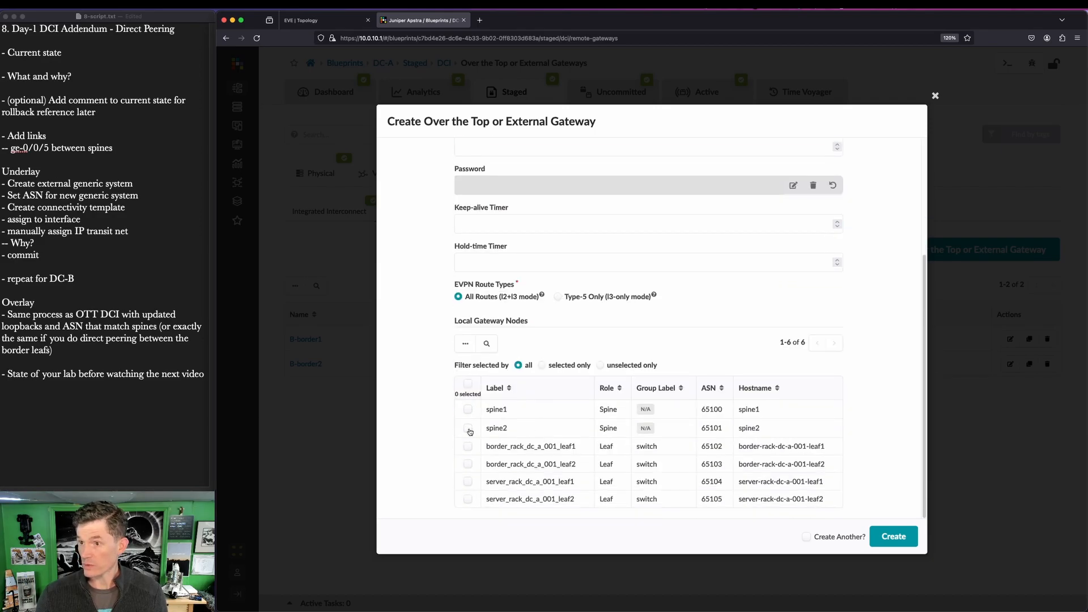
{"action": "left_click", "coordinate": [469, 429]}
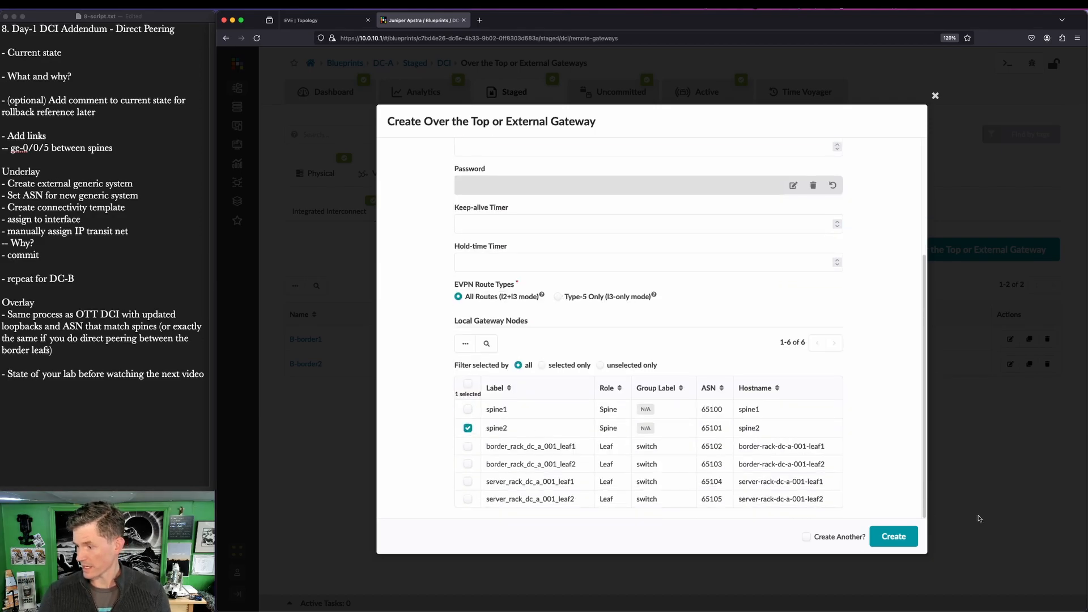
{"action": "left_click", "coordinate": [901, 540]}
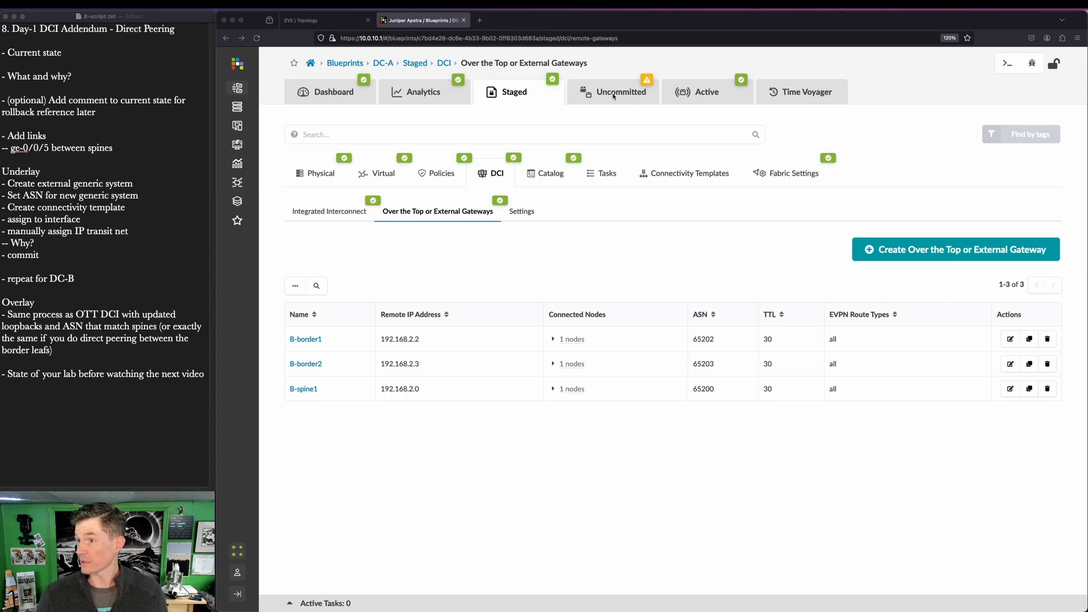
Commit DC-A's uncommitted changes with the revision description "direct DCI overlay commit"
{"action": "left_click", "coordinate": [615, 96]}
{"action": "left_click", "coordinate": [1019, 63]}
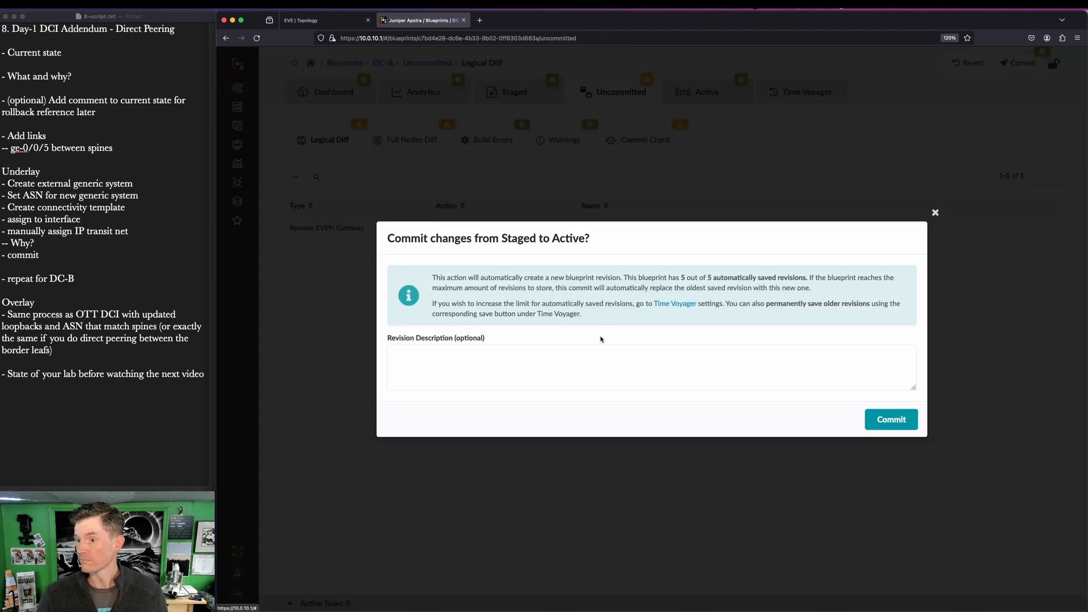
{"action": "type", "text": "ov"}
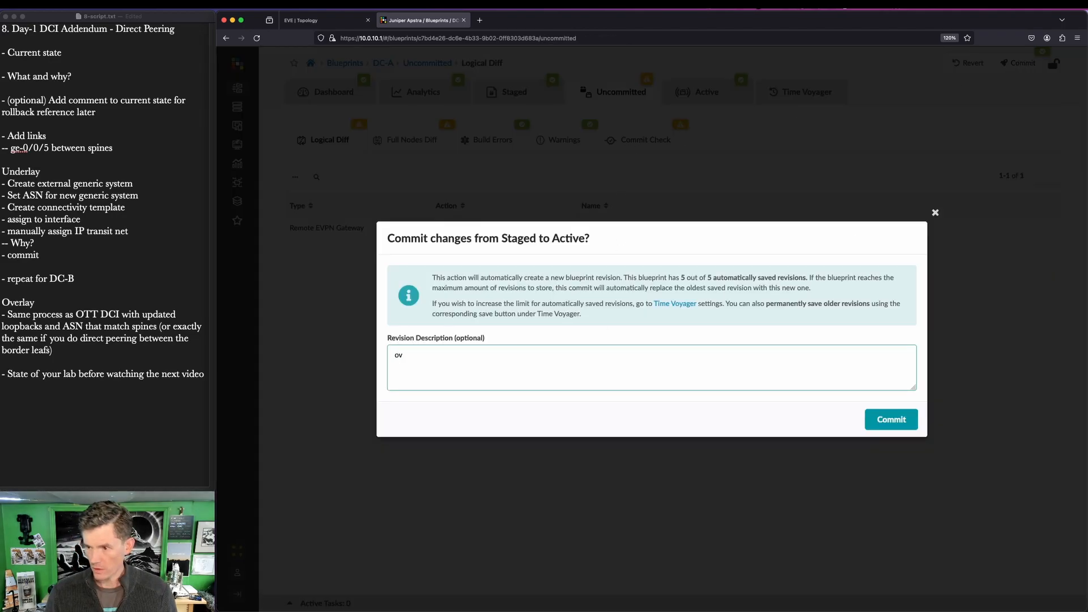
{"action": "type", "text": "erlay"}
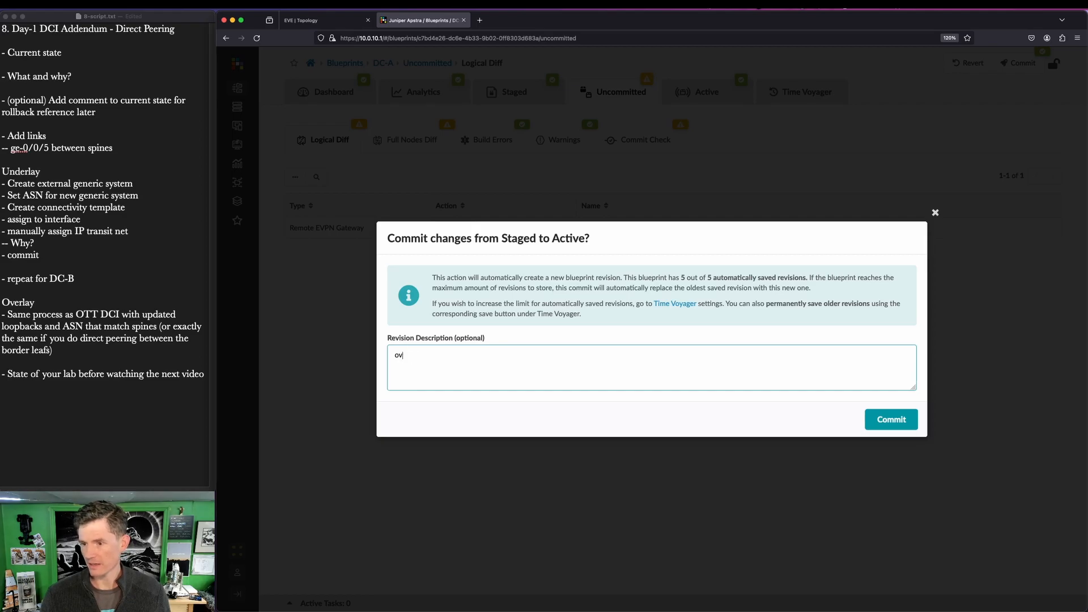
{"action": "key", "text": "BackSpace"}
{"action": "key", "text": "BackSpace"}
{"action": "type", "text": "direct DCI overlay commti"}
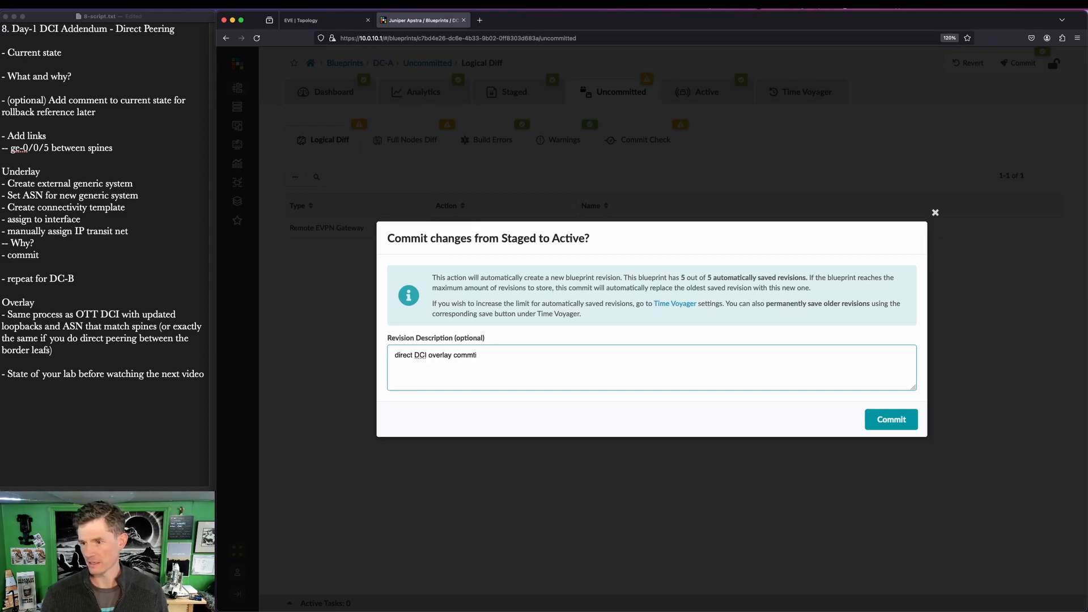
{"action": "key", "text": "super+a"}
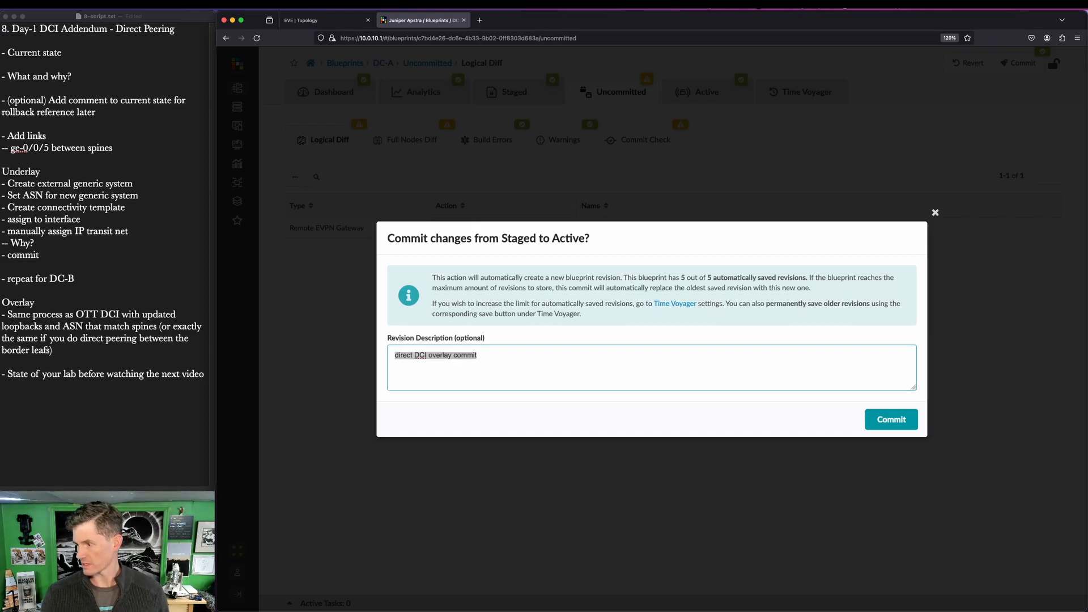
{"action": "left_click", "coordinate": [892, 419]}
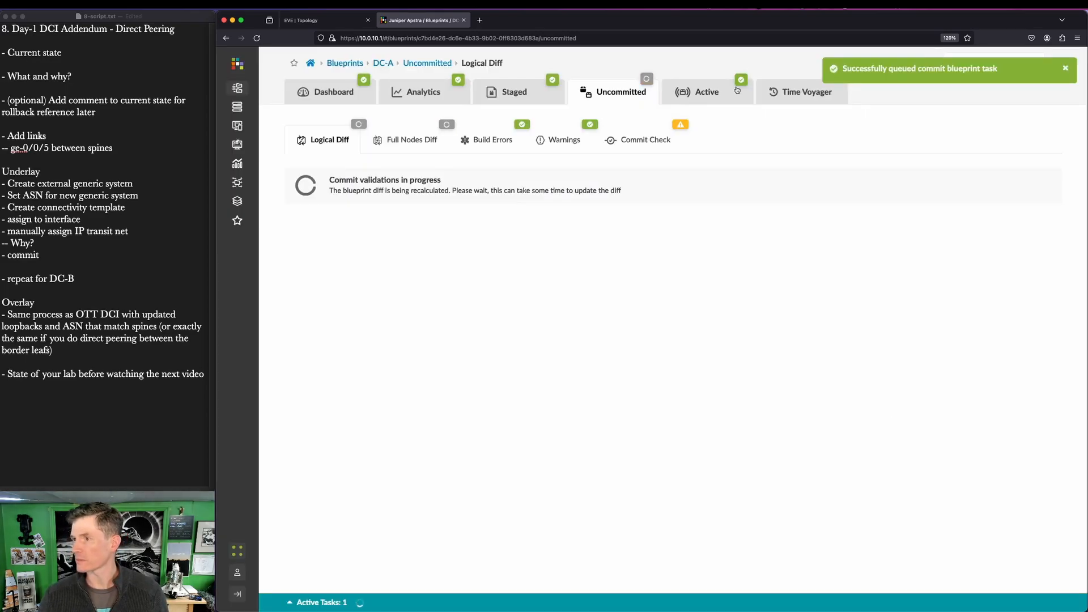
Open the Over the Top or External Gateways list in DC-B's staged DCI settings
{"action": "left_click", "coordinate": [344, 63]}
{"action": "left_click", "coordinate": [567, 206]}
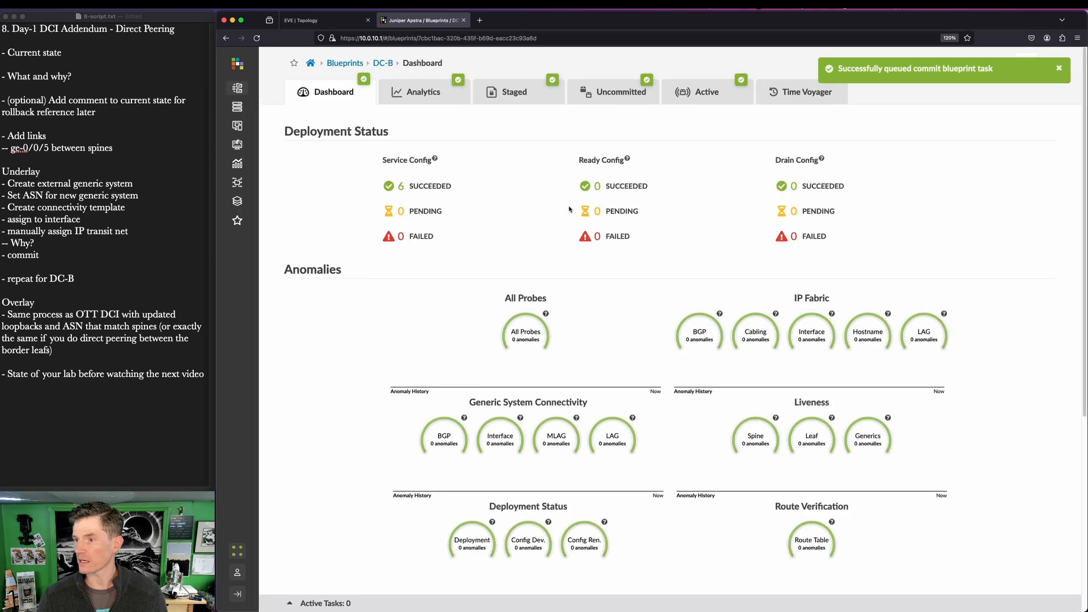
{"action": "left_click", "coordinate": [498, 107]}
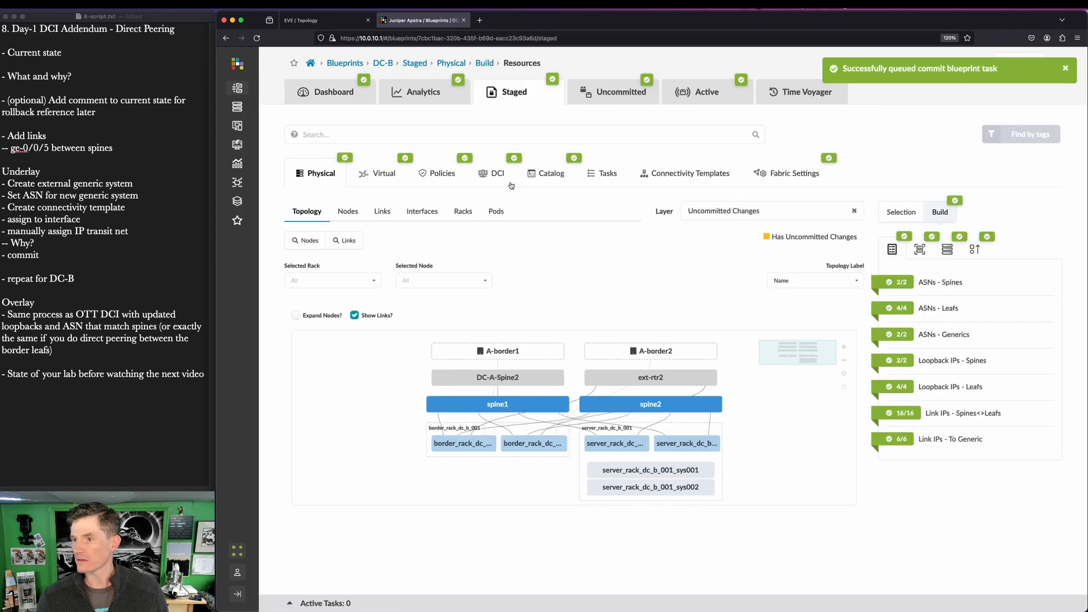
{"action": "left_click", "coordinate": [493, 173]}
{"action": "left_click", "coordinate": [425, 209]}
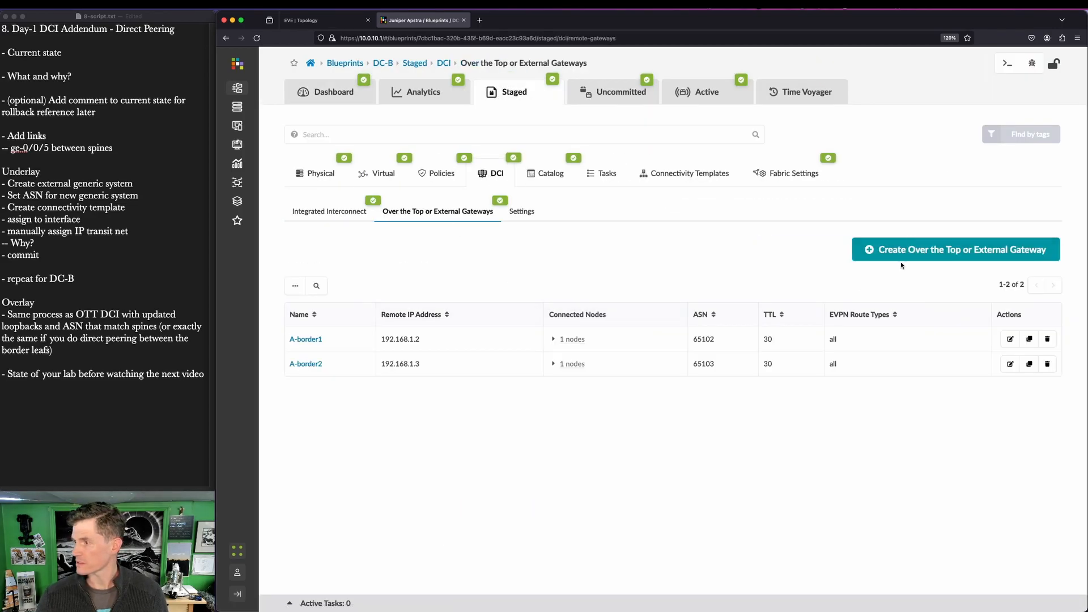
Create an external gateway in DC-B named A-spine2 with IP address 192.168.1.1, ASN 65101 and spine1 as the local gateway node
{"action": "left_click", "coordinate": [914, 249]}
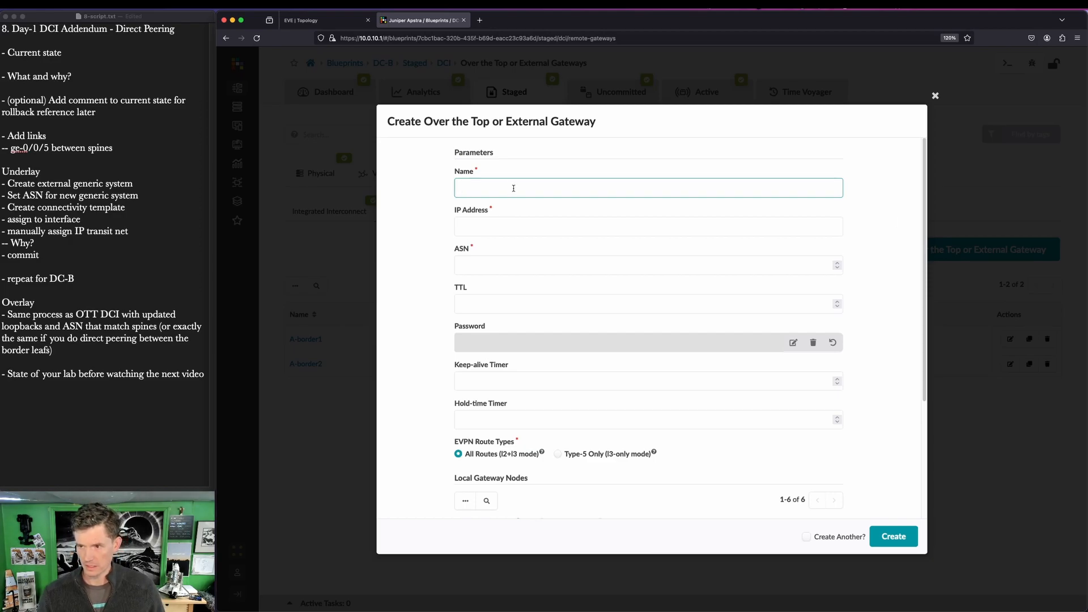
{"action": "type", "text": "A"}
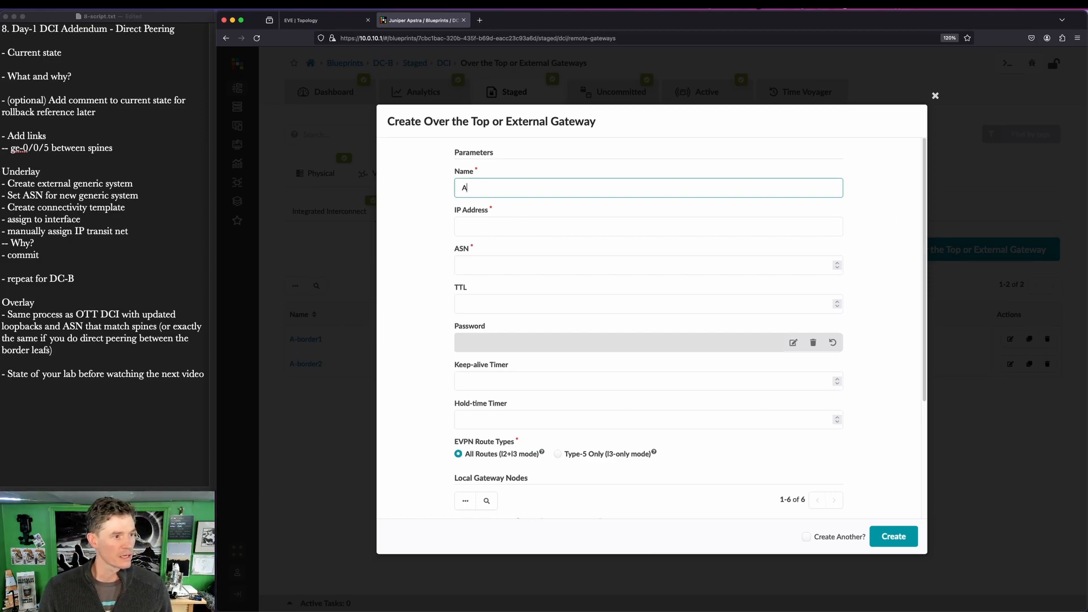
{"action": "type", "text": "-spine2"}
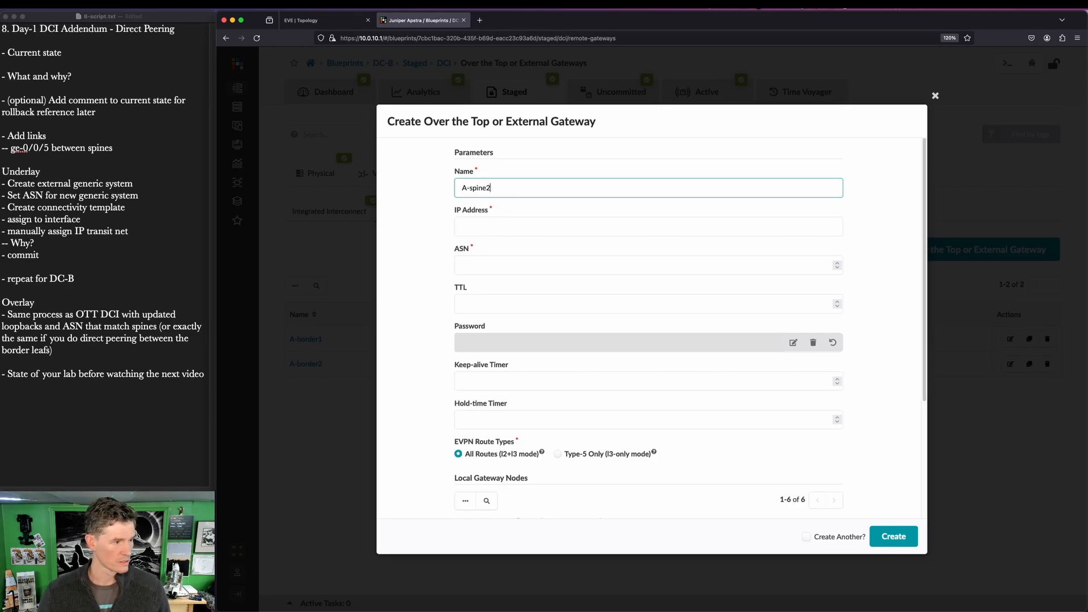
{"action": "key", "text": "super+Tab"}
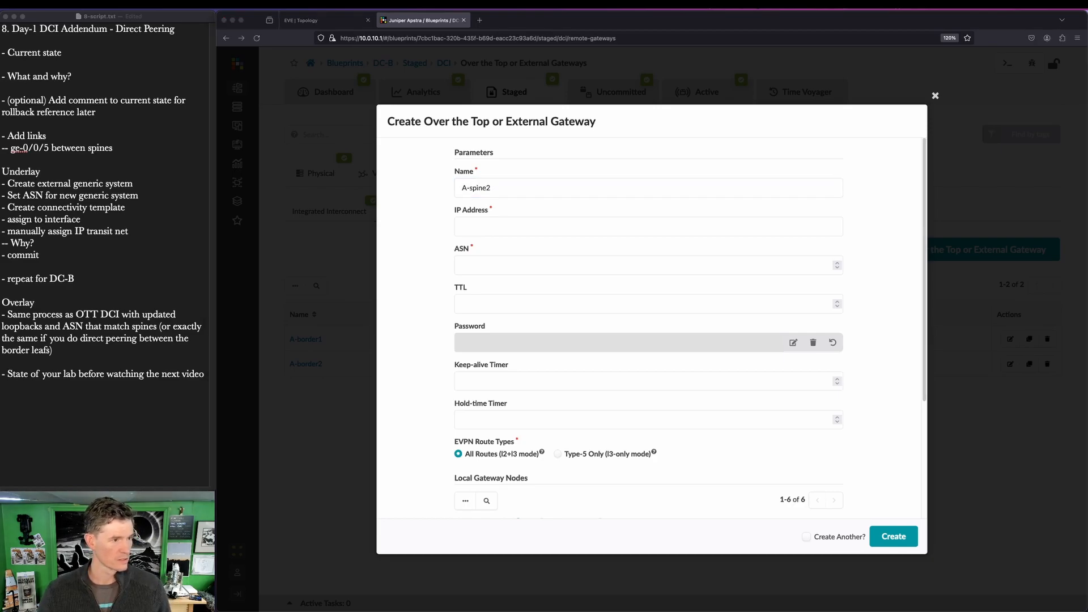
{"action": "left_click", "coordinate": [559, 226]}
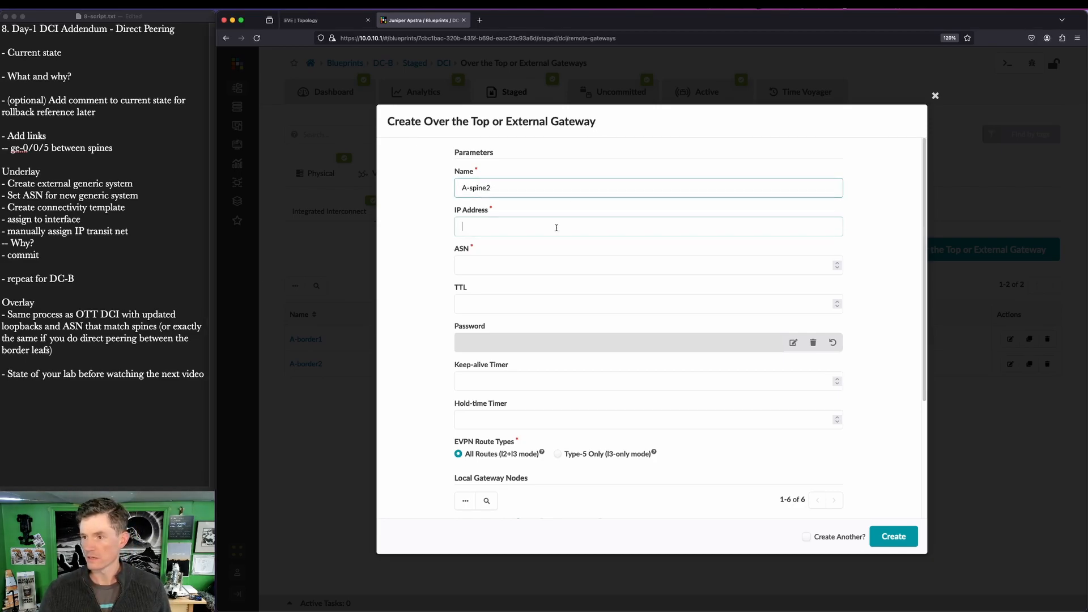
{"action": "type", "text": "192.168"}
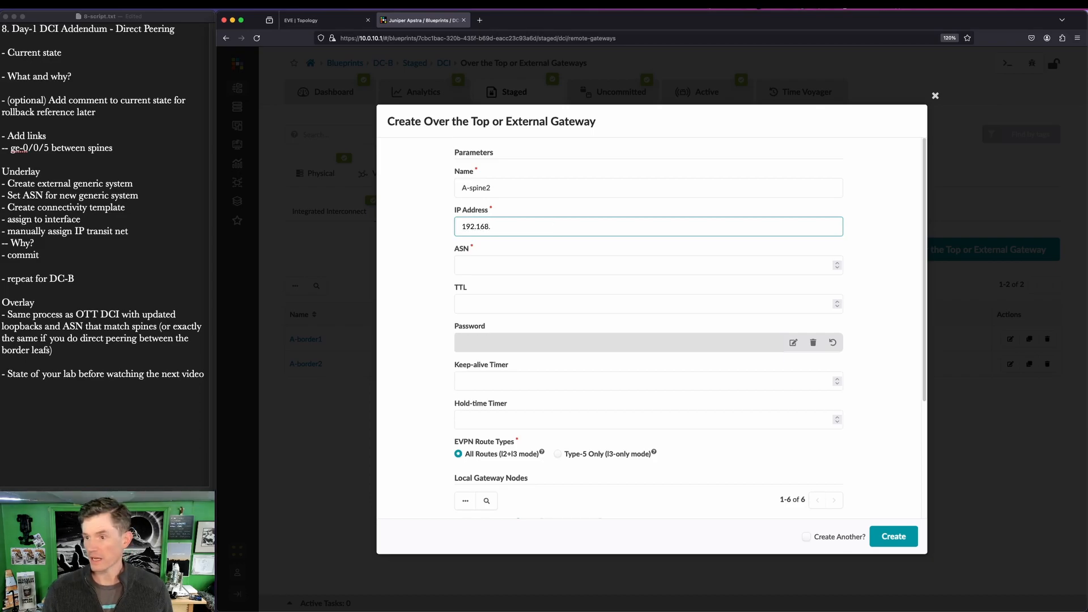
{"action": "type", "text": ".1.1"}
{"action": "key", "text": "Tab"}
{"action": "type", "text": "65"}
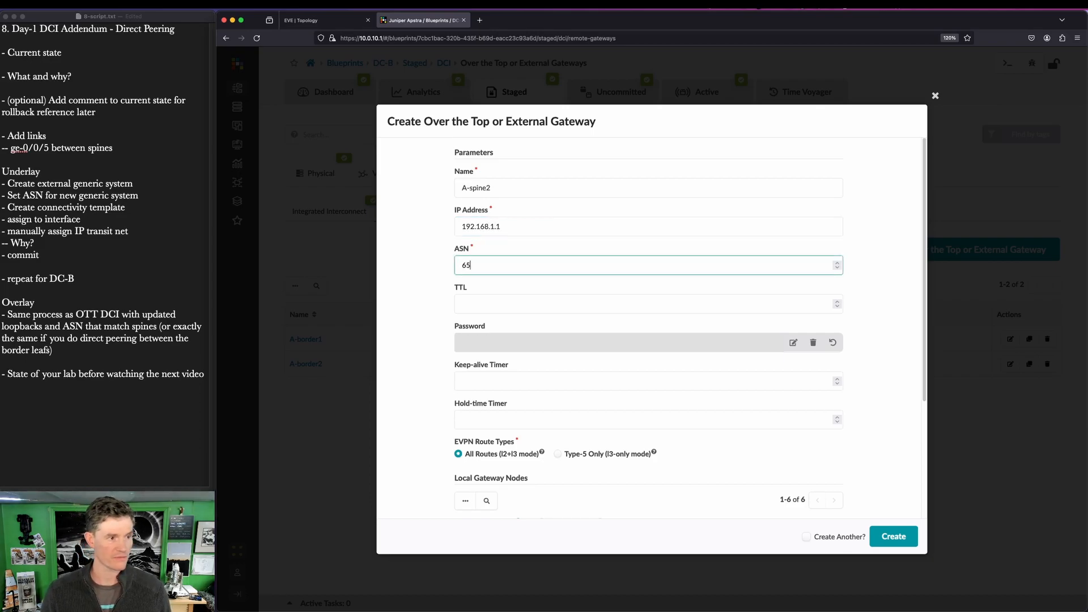
{"action": "type", "text": "101"}
{"action": "scroll", "coordinate": [532, 299], "scroll_direction": "down", "scroll_amount": 3}
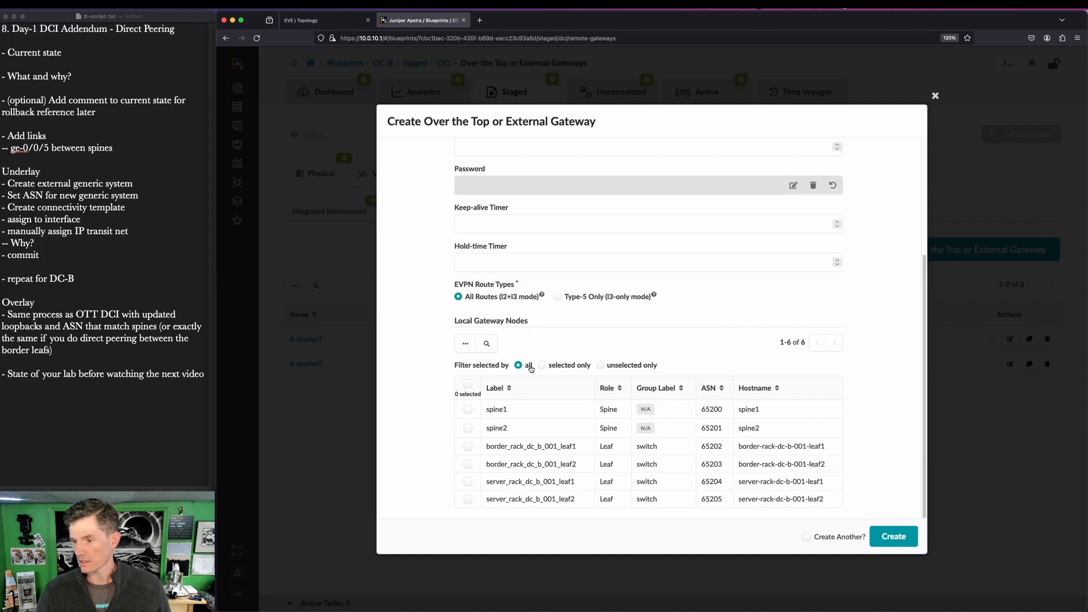
{"action": "left_click", "coordinate": [467, 409]}
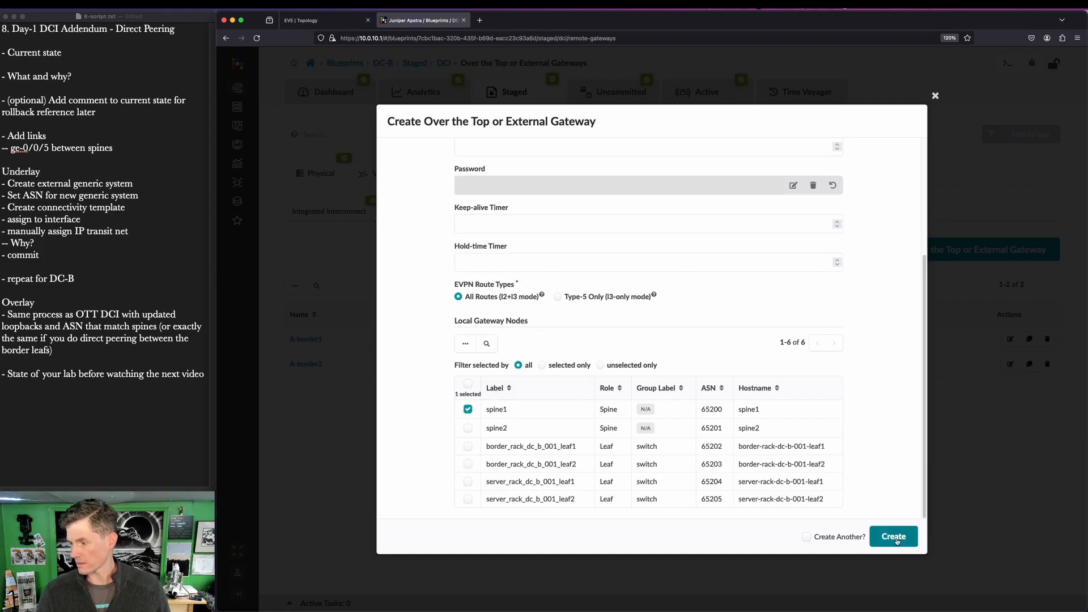
{"action": "left_click", "coordinate": [898, 540]}
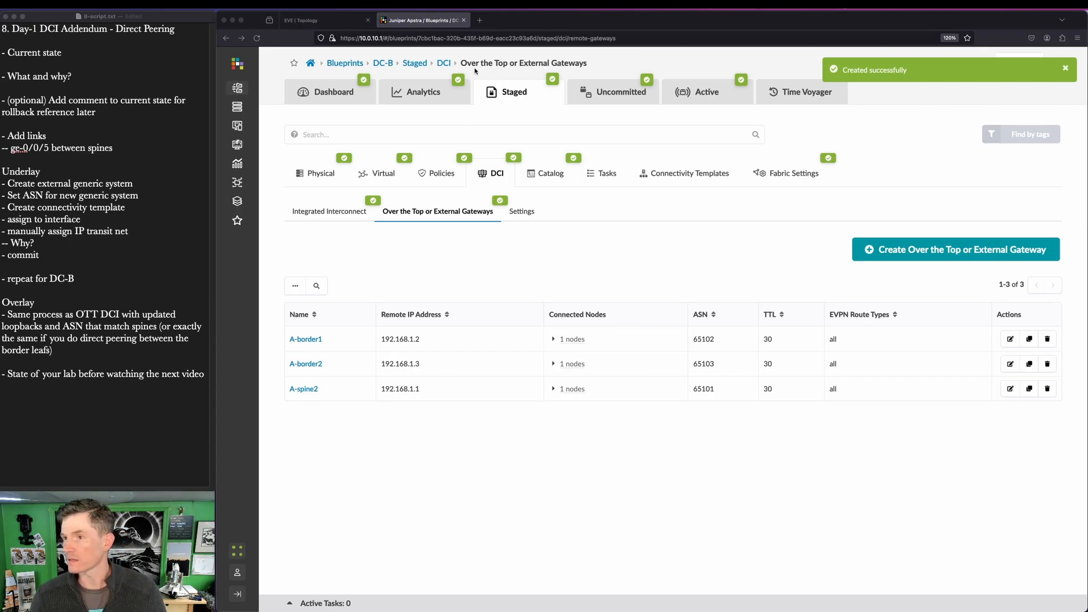
Commit DC-B's uncommitted changes with the revision description "direct DCI overlay commit" and check its dashboard and the blueprints overview for anomalies
{"action": "left_click", "coordinate": [614, 92]}
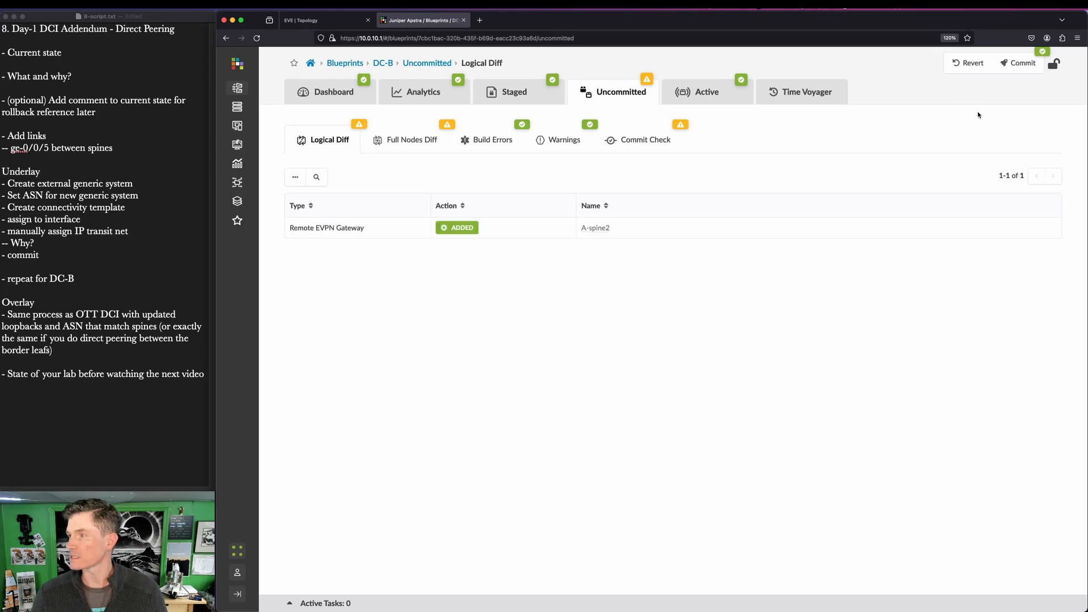
{"action": "left_click", "coordinate": [1021, 63]}
{"action": "left_click", "coordinate": [679, 356]}
{"action": "type", "text": "direct DCI overlay commit"}
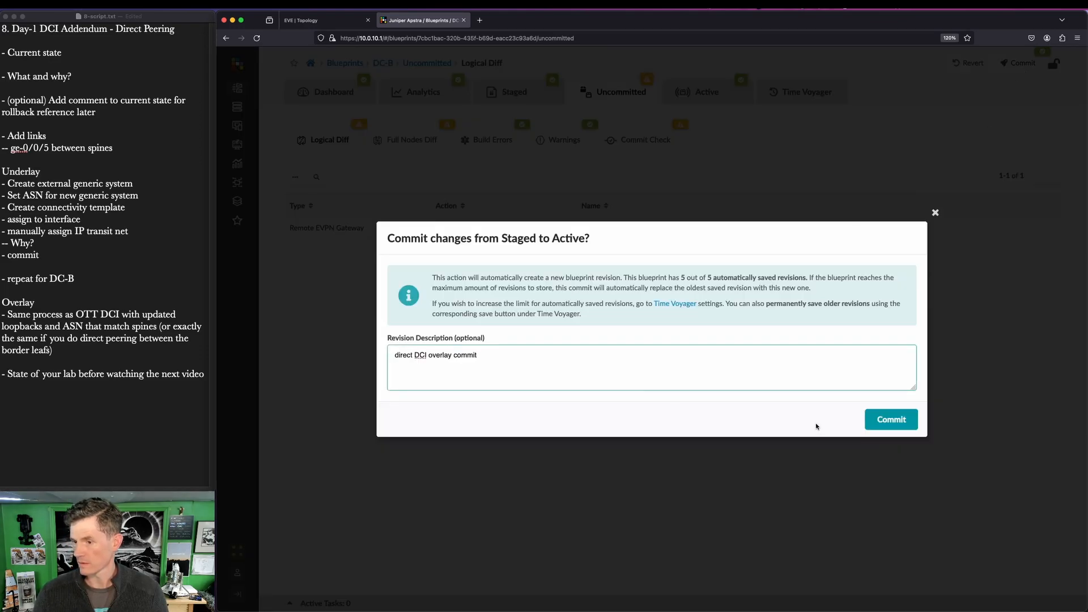
{"action": "left_click", "coordinate": [880, 421]}
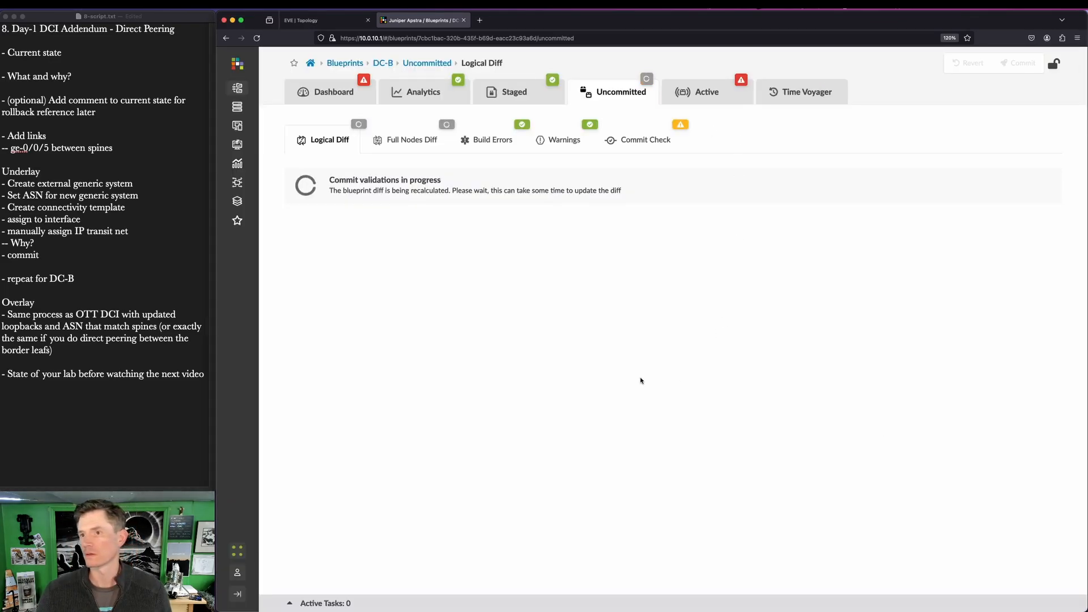
{"action": "left_click", "coordinate": [322, 91]}
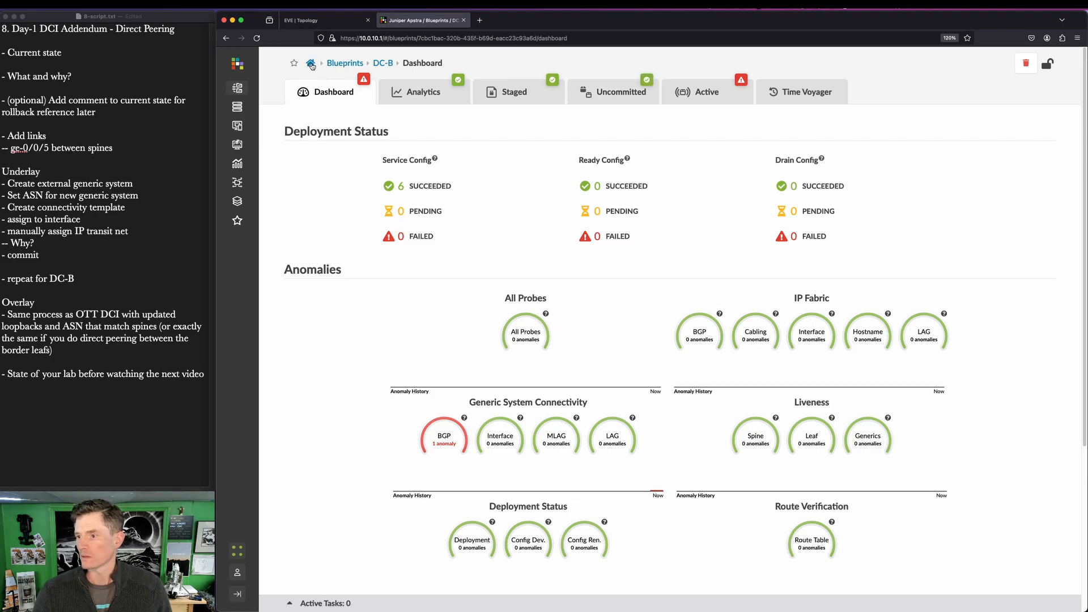
{"action": "left_click", "coordinate": [310, 64]}
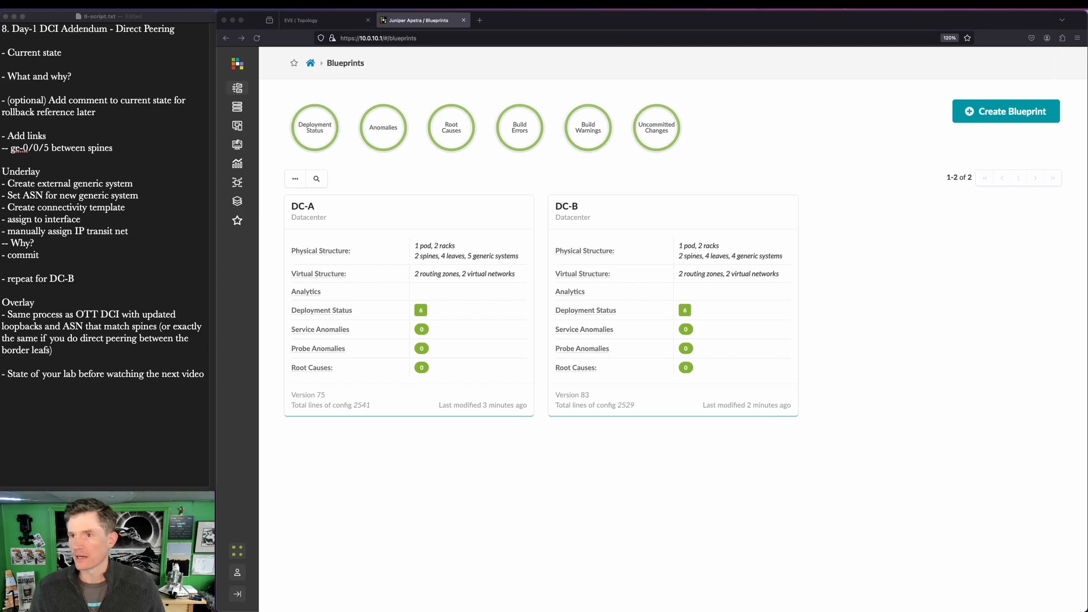
Switch to the EVE topology and examine the area around ext-rtr1 and ext-rtr2 between the two data centers
{"action": "left_click", "coordinate": [315, 21]}
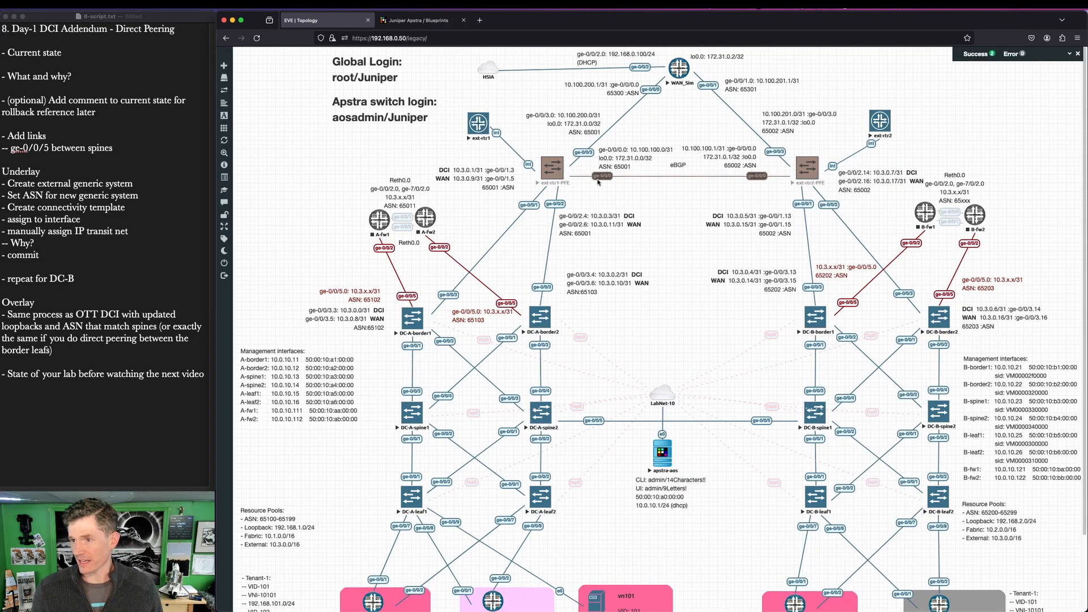
{"action": "key", "text": "super+ctrl+a"}
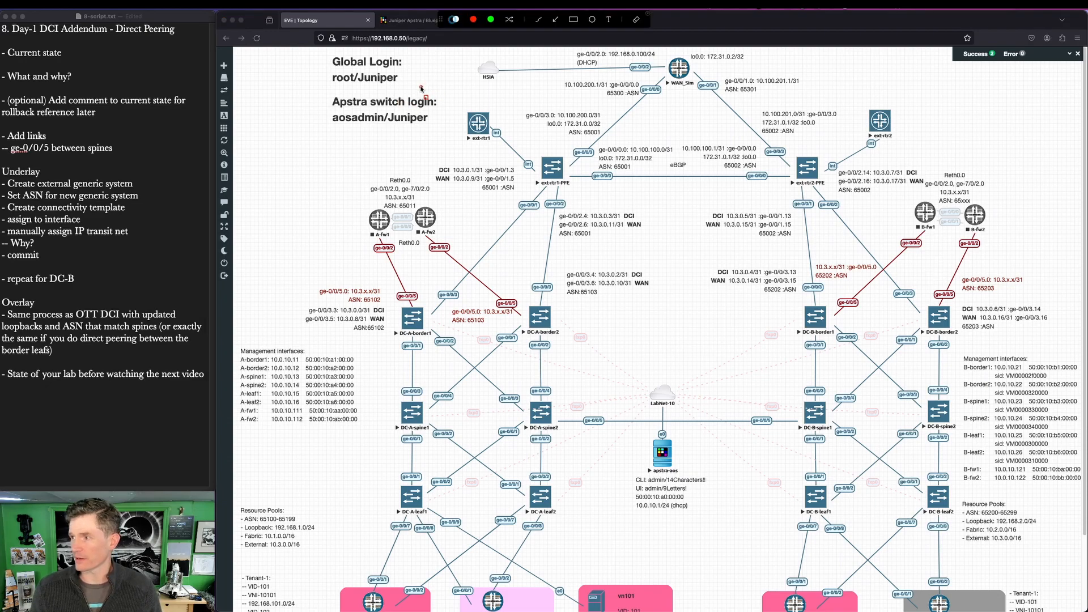
{"action": "left_click_drag", "start_coordinate": [420, 87], "coordinate": [954, 247]}
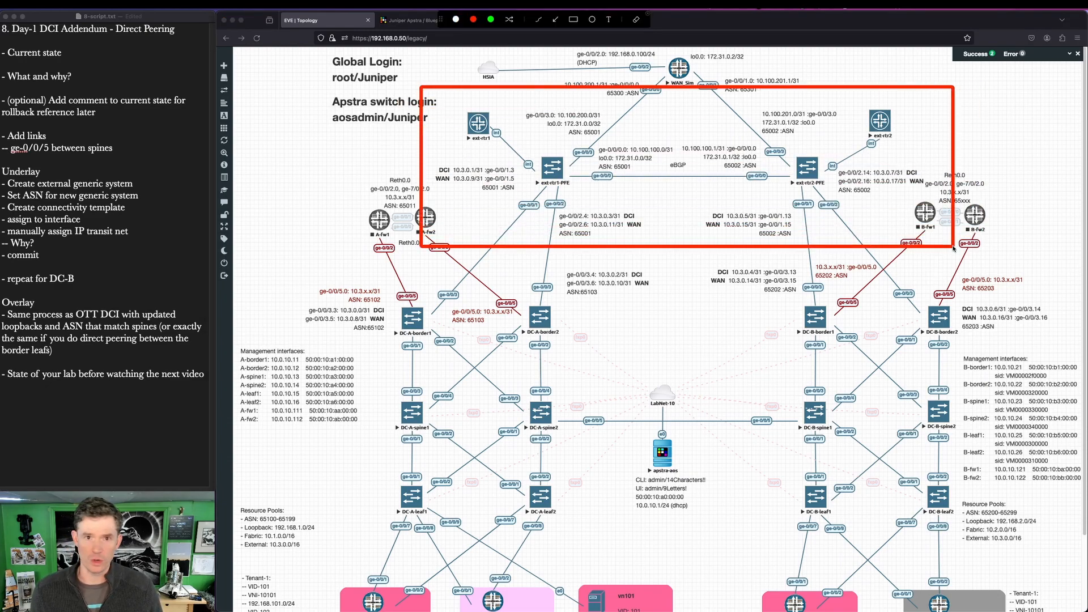
{"action": "key", "text": "Escape"}
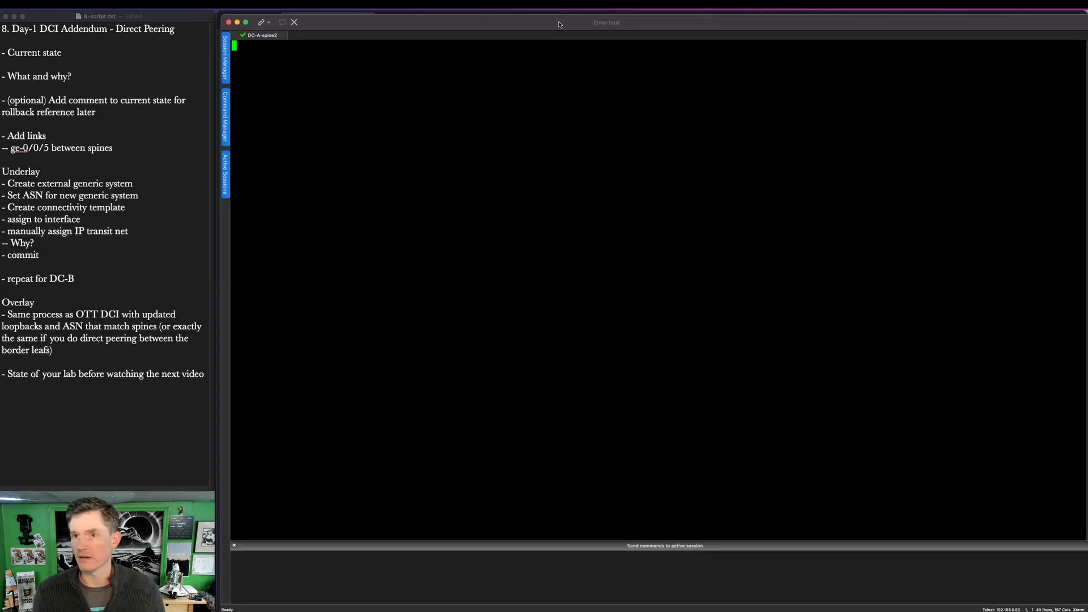
In the DC-A-spine2 console, run "show bgp summary" and examine the session state of peers 192.168.2.0 and 192.168.3.1
{"action": "key", "text": "Return"}
{"action": "type", "text": "s"}
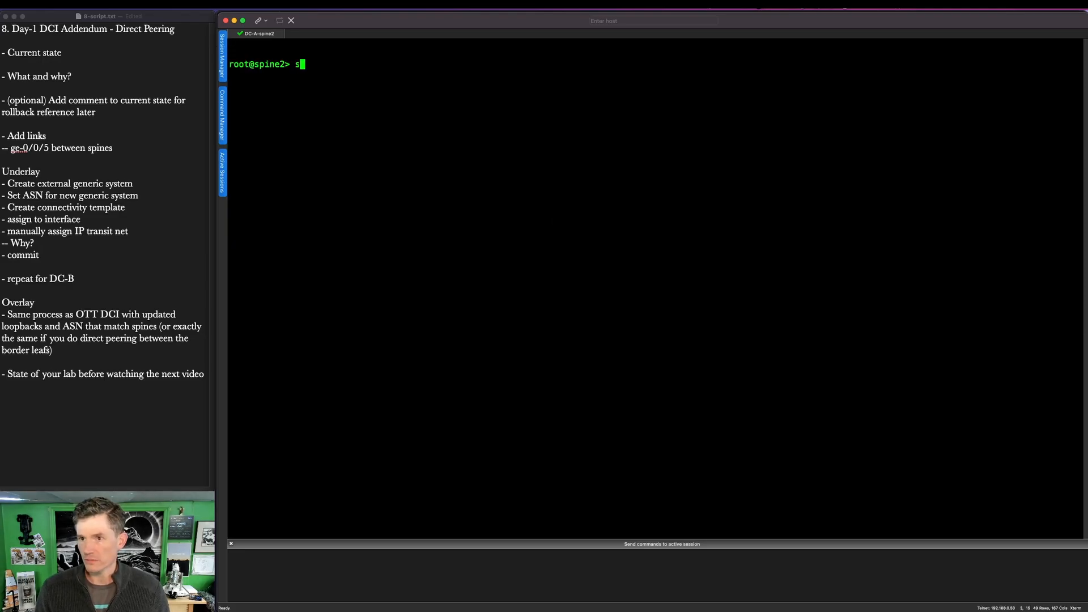
{"action": "type", "text": "how bgp summary"}
{"action": "key", "text": "Return"}
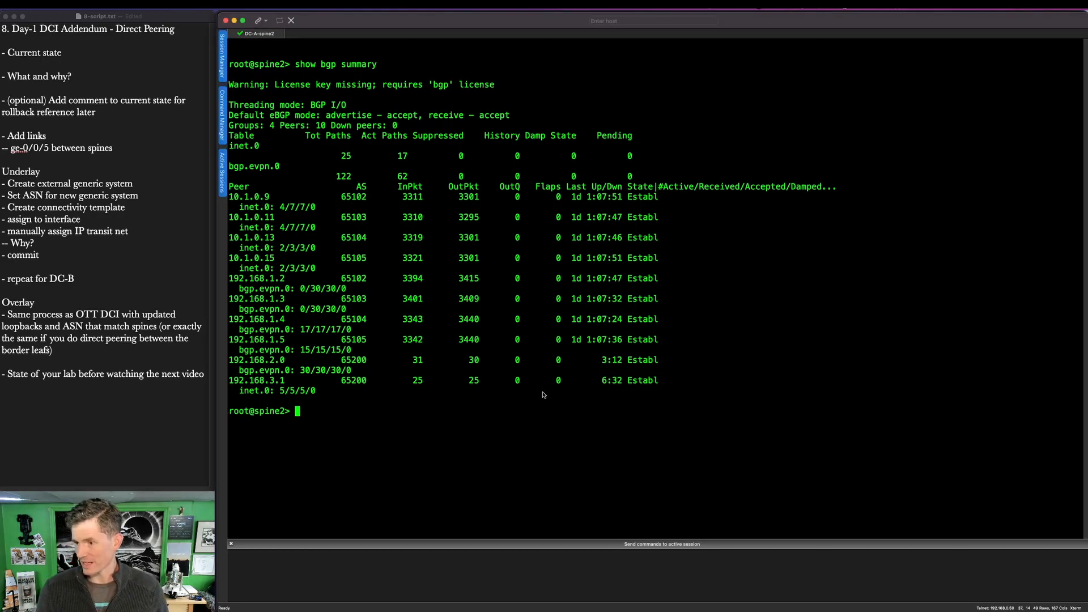
{"action": "key", "text": "ctrl+a"}
{"action": "left_click_drag", "start_coordinate": [595, 353], "coordinate": [678, 380]}
{"action": "key", "text": "Escape"}
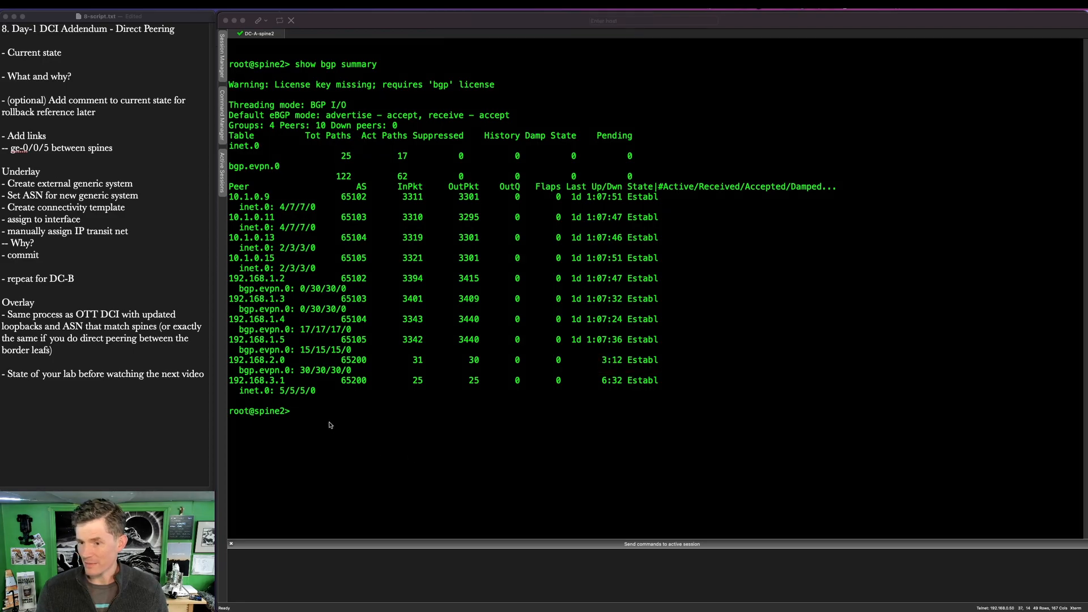
List all routes received from DC-B's spine1 with "show route receive-protocol bgp 192.168.2.0", paging through to the end of the output
{"action": "type", "text": "sho"}
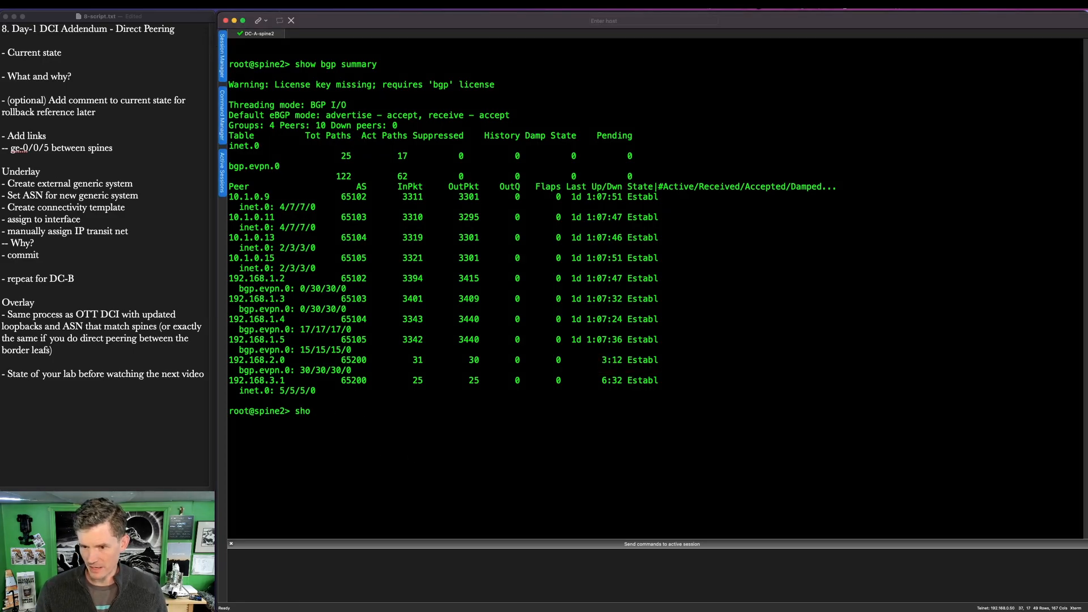
{"action": "type", "text": "w route receive-protocol"}
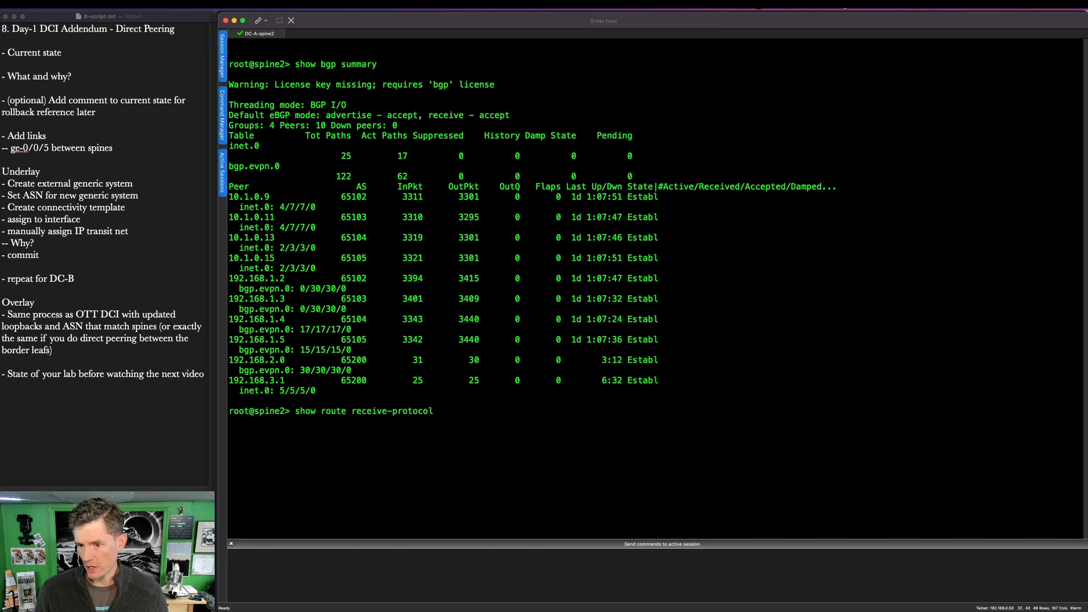
{"action": "type", "text": " bgp 192.168.2.0"}
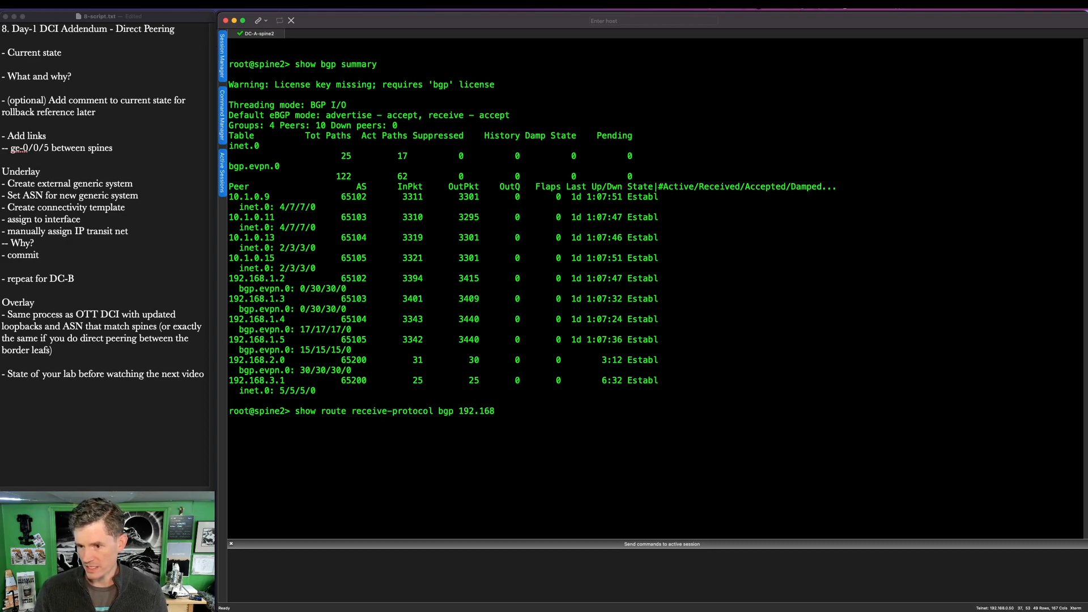
{"action": "key", "text": "Return"}
{"action": "key", "text": "Return"}
{"action": "key", "text": "Return"}
{"action": "key", "text": "Return"}
{"action": "key", "text": "Return"}
{"action": "key", "text": "Return"}
{"action": "key", "text": "Return"}
{"action": "key", "text": "Return"}
{"action": "key", "text": "Return"}
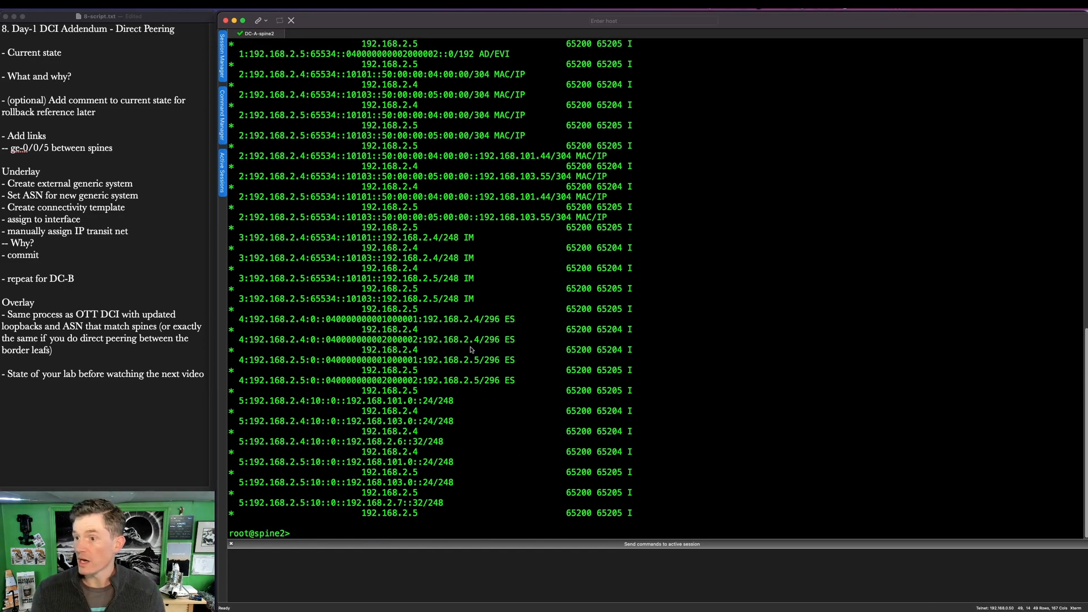
Examine the MAC/IP routes for hosts 192.168.101.44 and 192.168.103.55 in the output, and close the DC-A-spine2 console
{"action": "key", "text": "ctrl+a"}
{"action": "left_click_drag", "start_coordinate": [468, 144], "coordinate": [596, 249]}
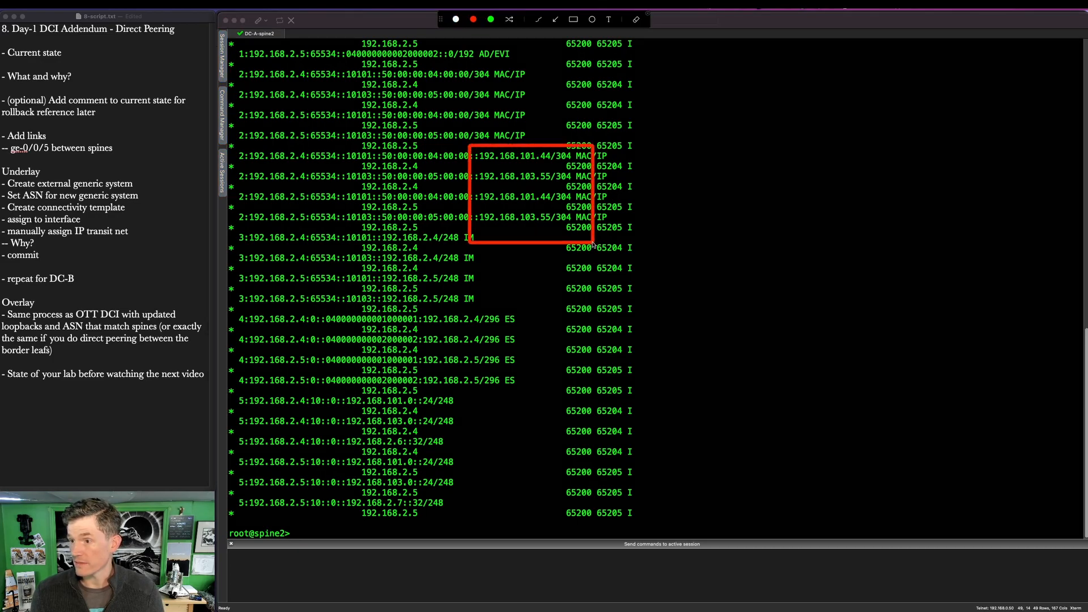
{"action": "key", "text": "Escape"}
{"action": "left_click", "coordinate": [337, 525]}
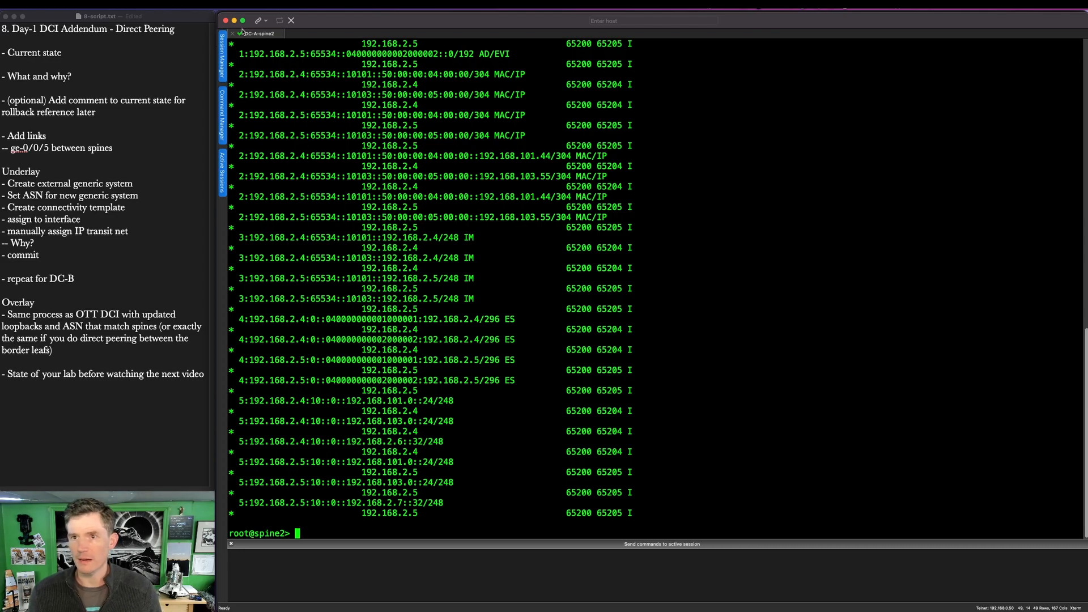
{"action": "left_click", "coordinate": [226, 21]}
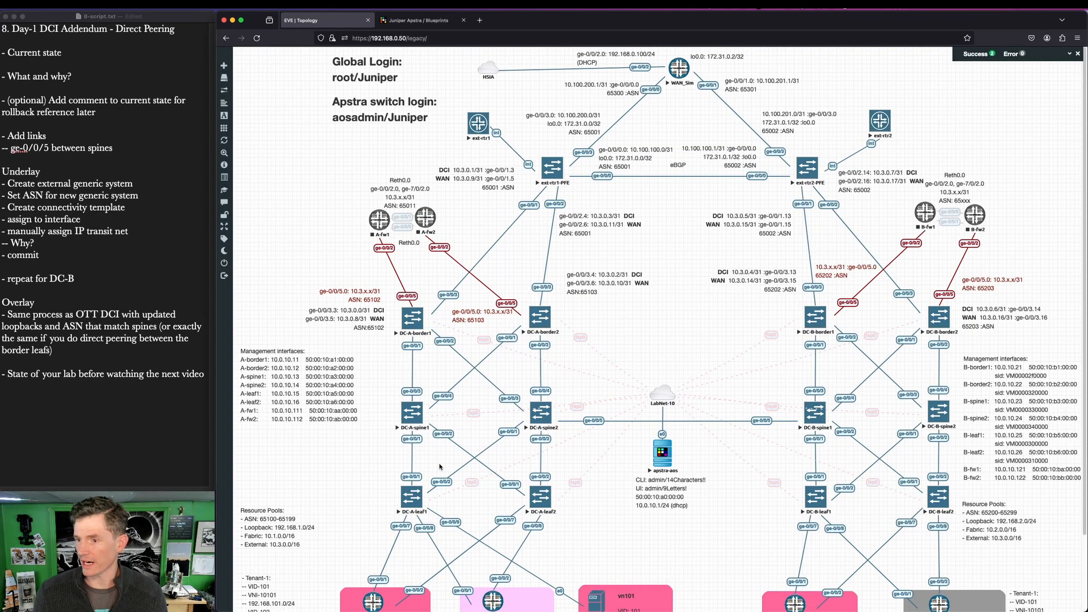
Return to Apstra and open the Time Voyager revisions of the DC-A blueprint
{"action": "left_click", "coordinate": [419, 20]}
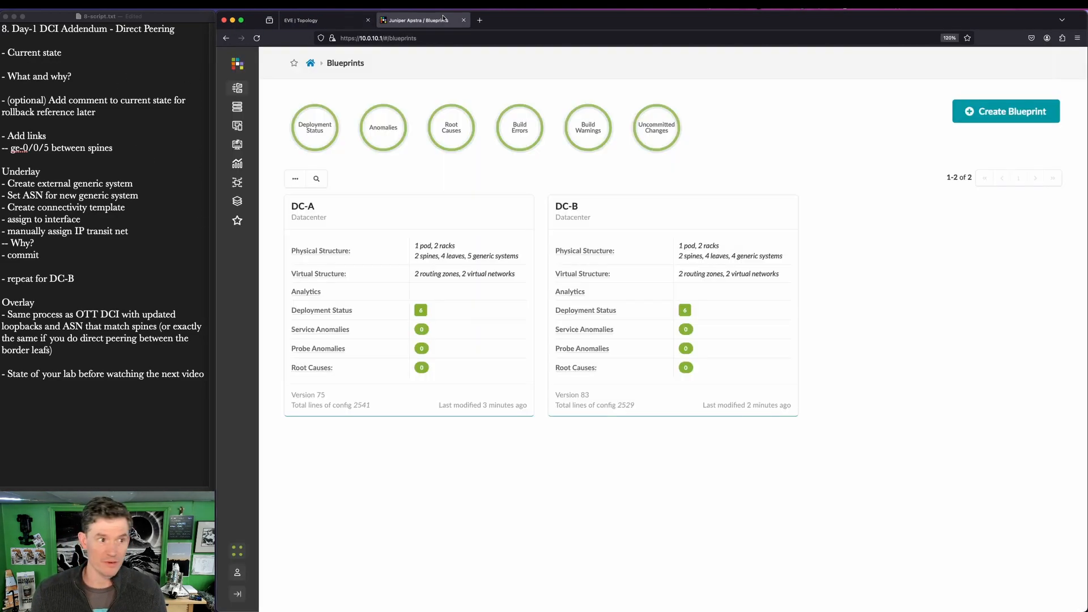
{"action": "left_click", "coordinate": [303, 207]}
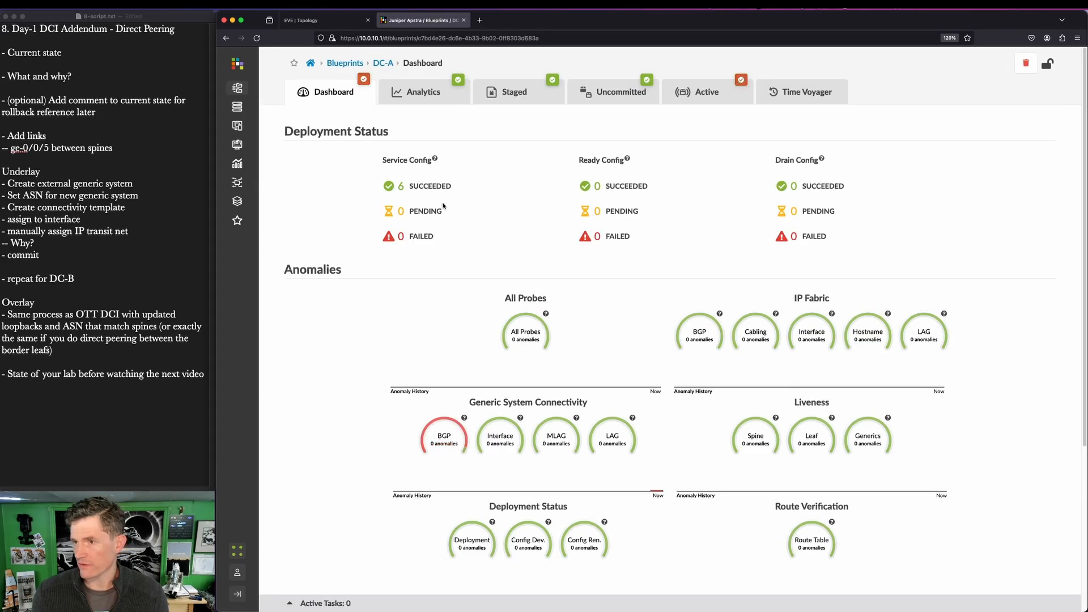
{"action": "left_click", "coordinate": [790, 95]}
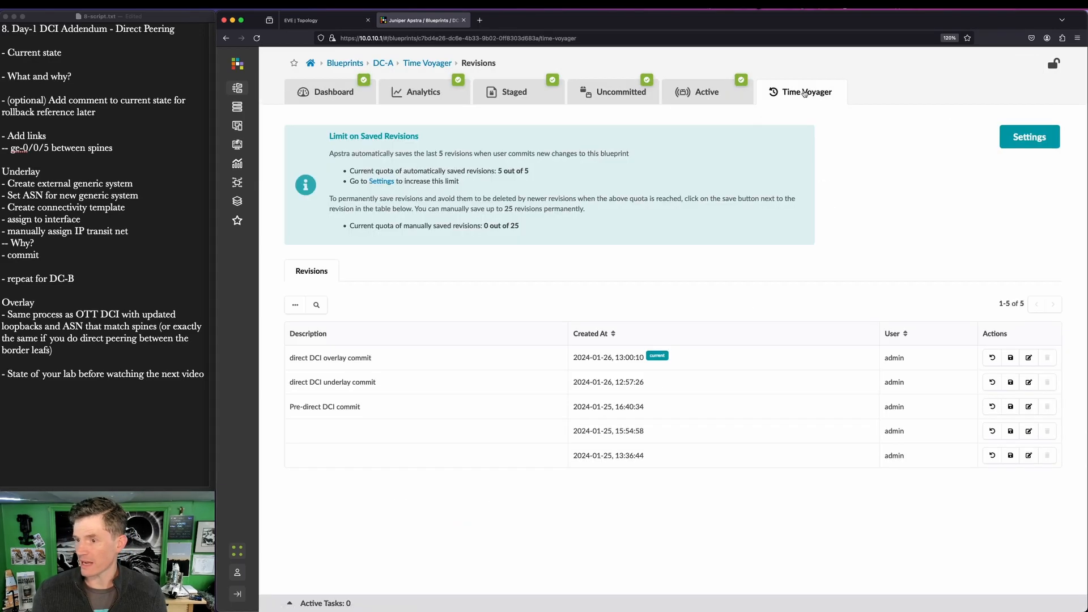
Roll back the staged DC-A blueprint to the "Pre-direct DCI commit" revision
{"action": "key", "text": "alt+Tab"}
{"action": "left_click_drag", "start_coordinate": [285, 390], "coordinate": [393, 423]}
{"action": "key", "text": "Escape"}
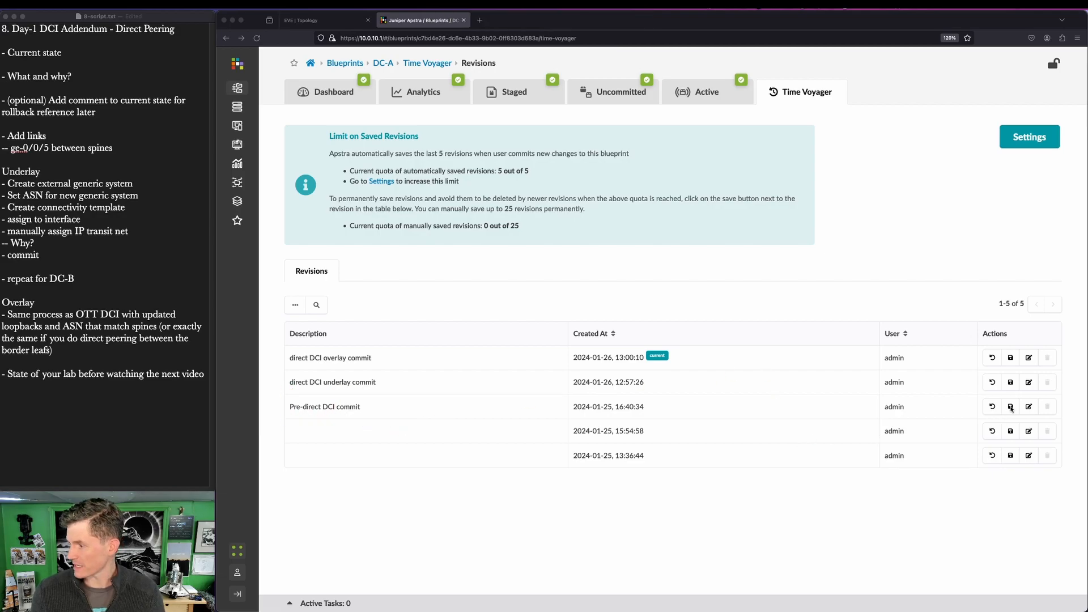
{"action": "left_click", "coordinate": [993, 407]}
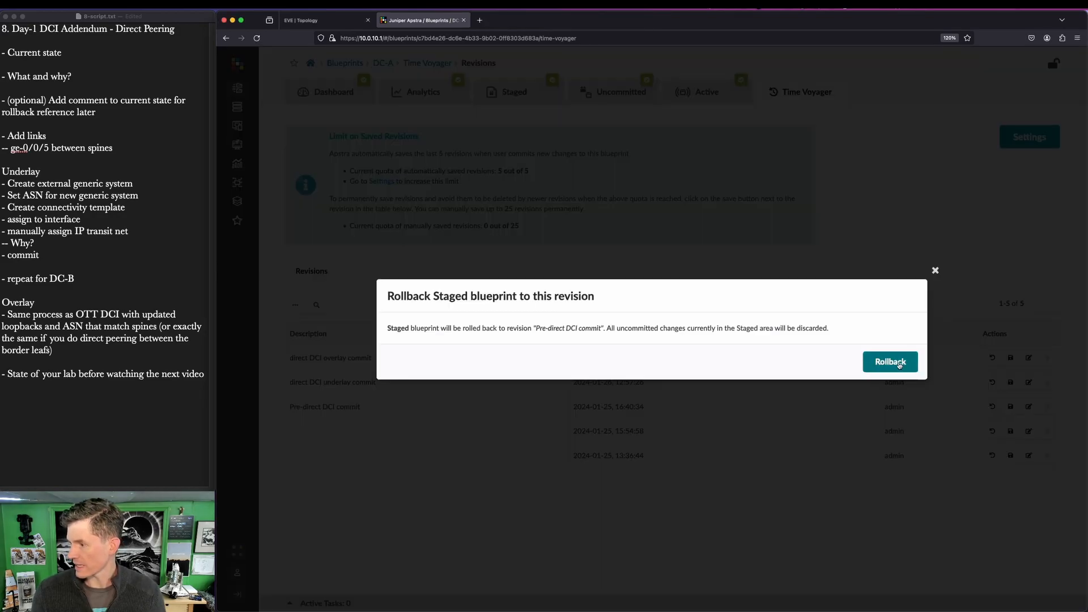
{"action": "left_click", "coordinate": [894, 364]}
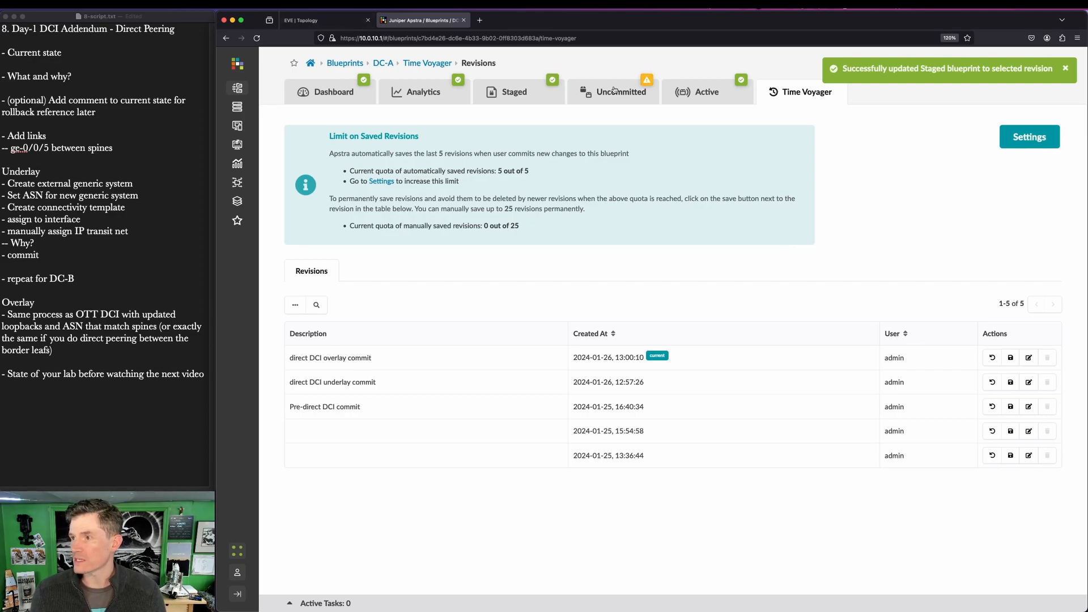
Review DC-A's uncommitted changes and commit the rollback to the active blueprint without a revision description
{"action": "left_click", "coordinate": [616, 91]}
{"action": "left_click", "coordinate": [1066, 68]}
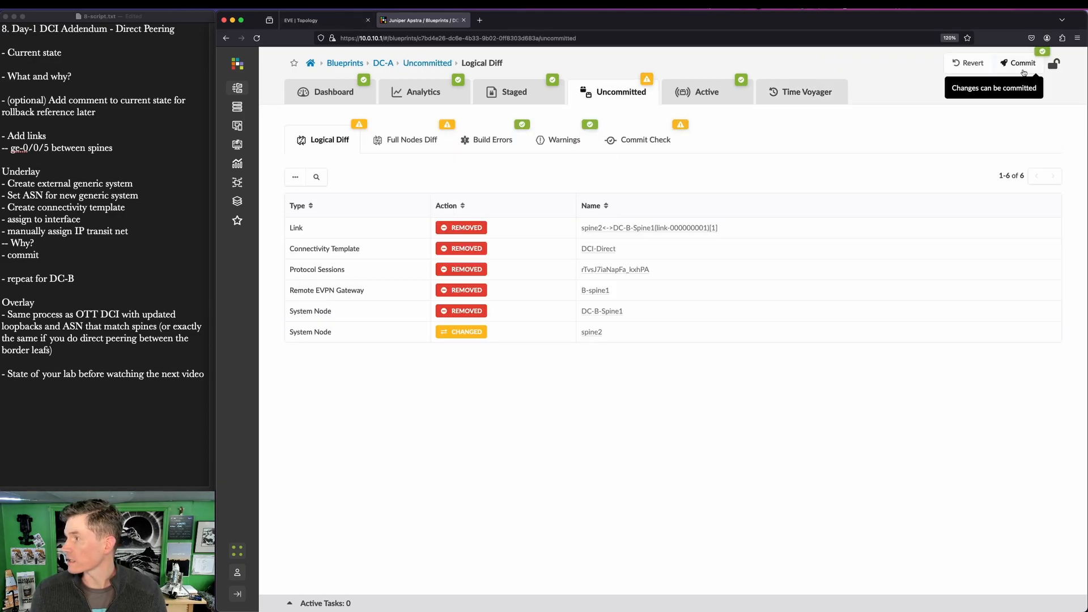
{"action": "left_click", "coordinate": [1021, 63]}
{"action": "left_click", "coordinate": [887, 426]}
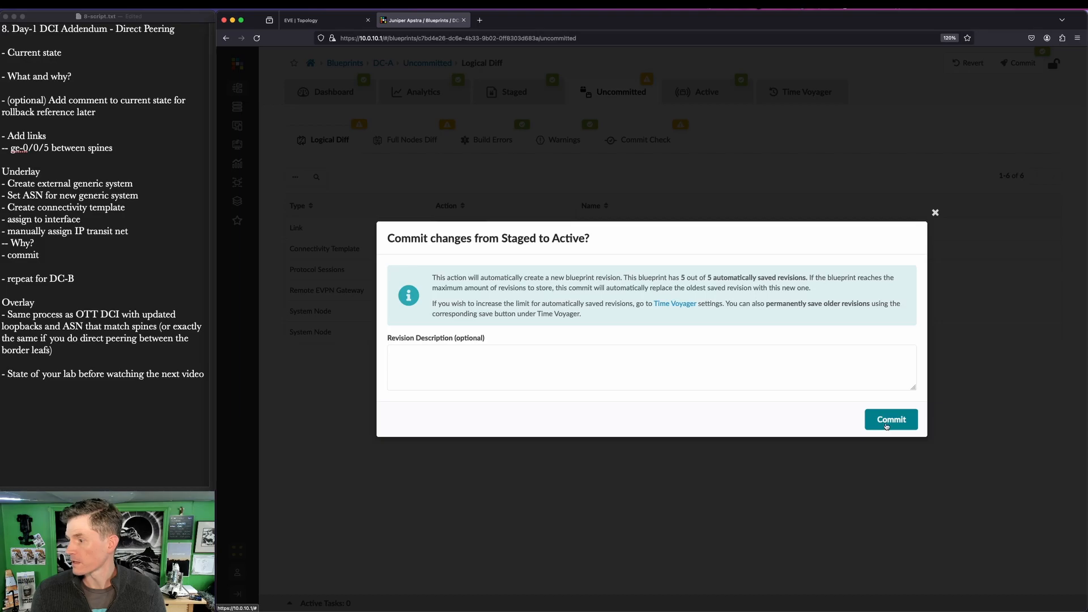
Open the Time Voyager revisions of the DC-B blueprint and roll its staged version back to "pre-direct DCI commit"
{"action": "left_click", "coordinate": [349, 65]}
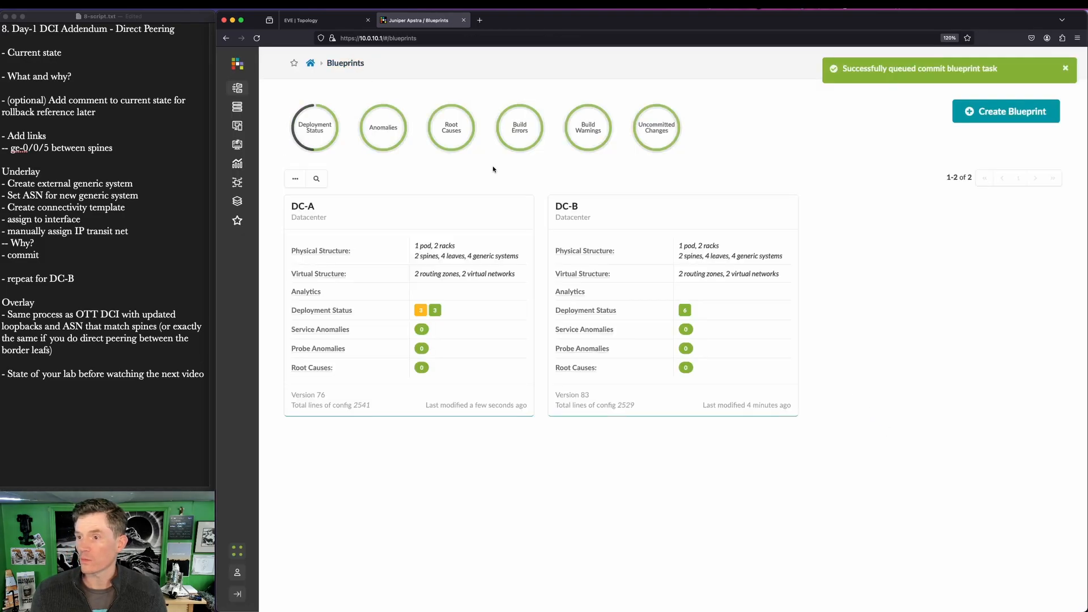
{"action": "left_click", "coordinate": [568, 207]}
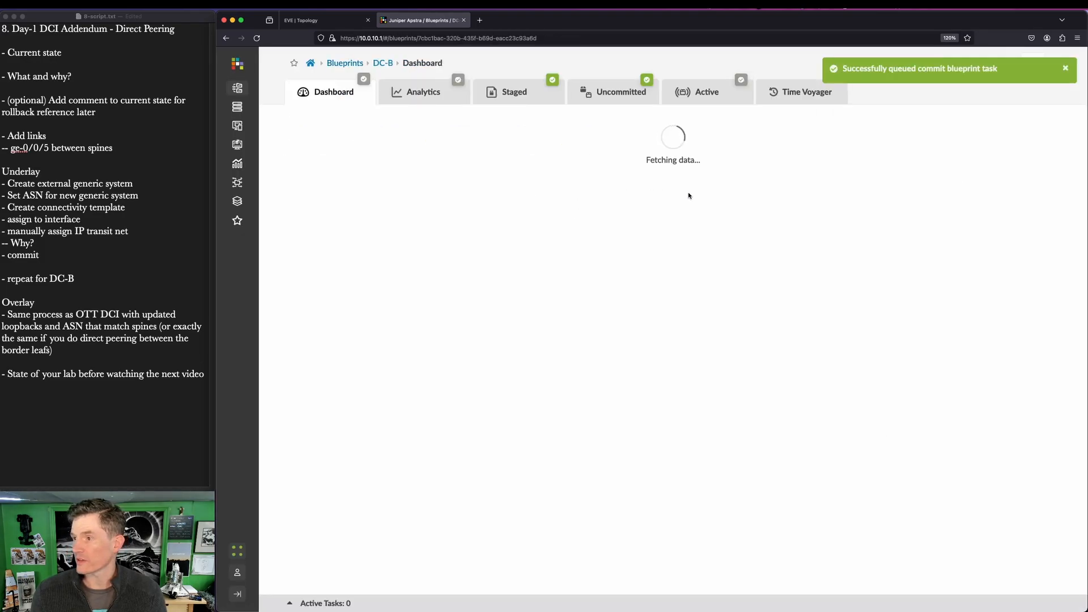
{"action": "left_click", "coordinate": [1066, 68]}
{"action": "left_click", "coordinate": [805, 100]}
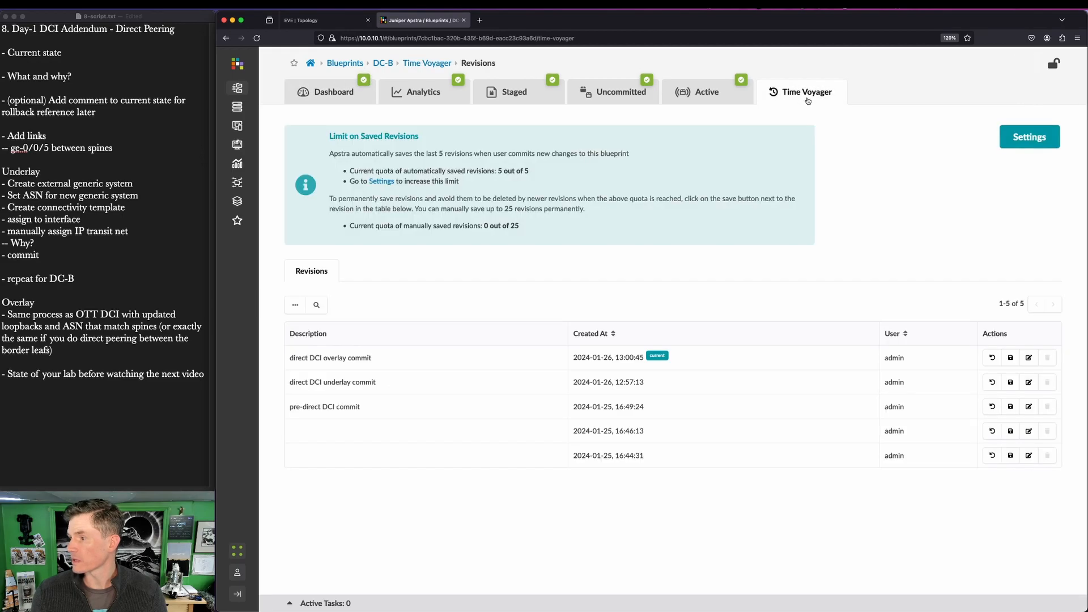
{"action": "left_click", "coordinate": [992, 407]}
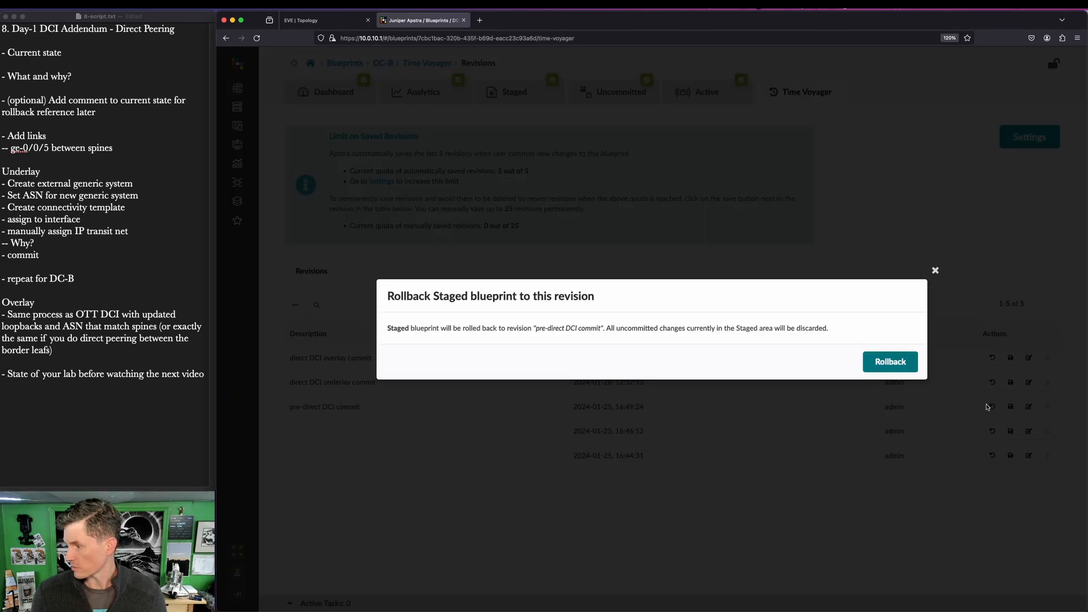
{"action": "left_click", "coordinate": [889, 359]}
Commit the staged rollback of the DC-B blueprint to active, leaving the revision description empty
{"action": "left_click", "coordinate": [627, 93]}
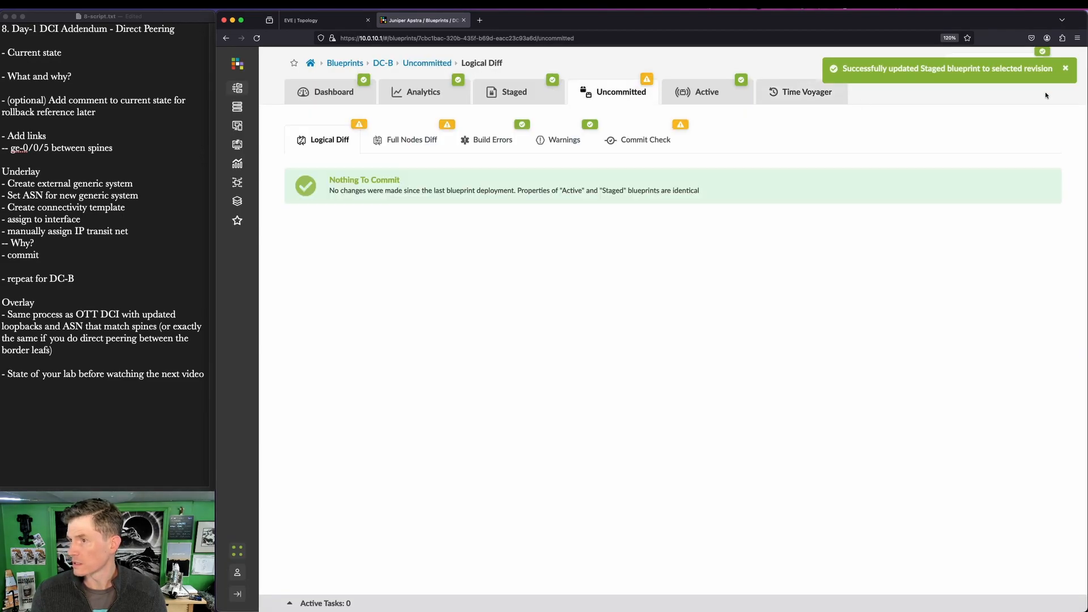
{"action": "left_click", "coordinate": [1066, 68]}
{"action": "left_click", "coordinate": [1022, 63]}
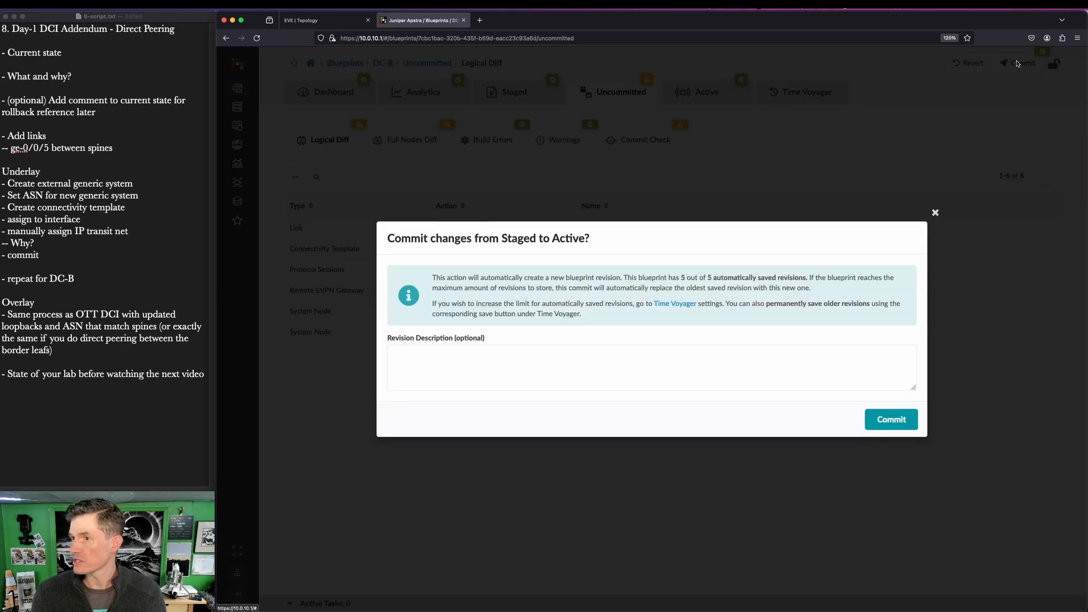
{"action": "left_click", "coordinate": [894, 422]}
Switch to the EVE topology and delete the ge-0/0/5 link between DC-A-spine2 and DC-B-spine1
{"action": "left_click", "coordinate": [317, 20]}
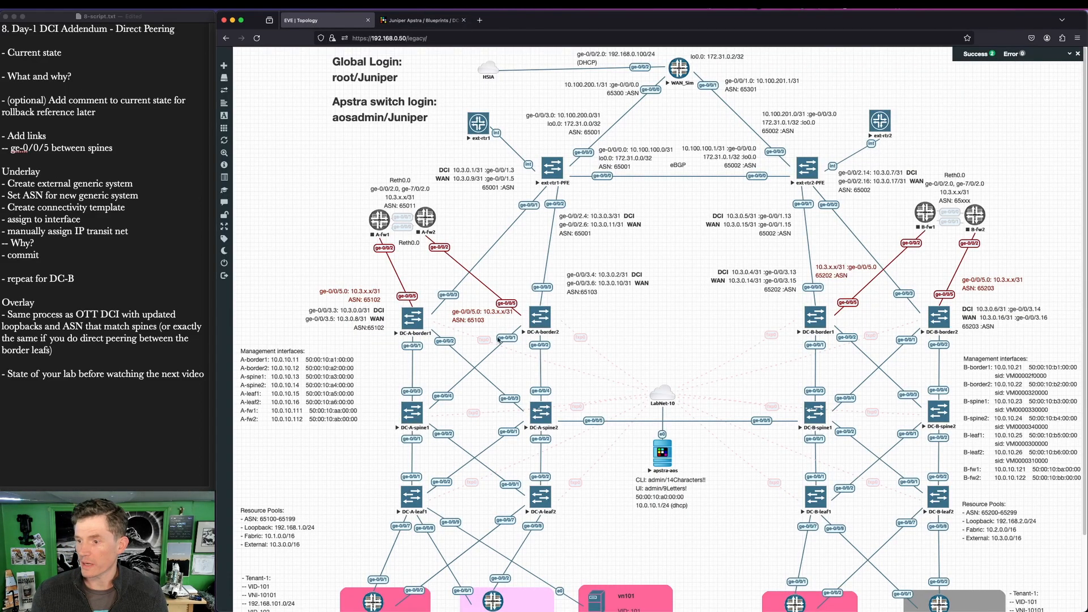
{"action": "right_click", "coordinate": [601, 420]}
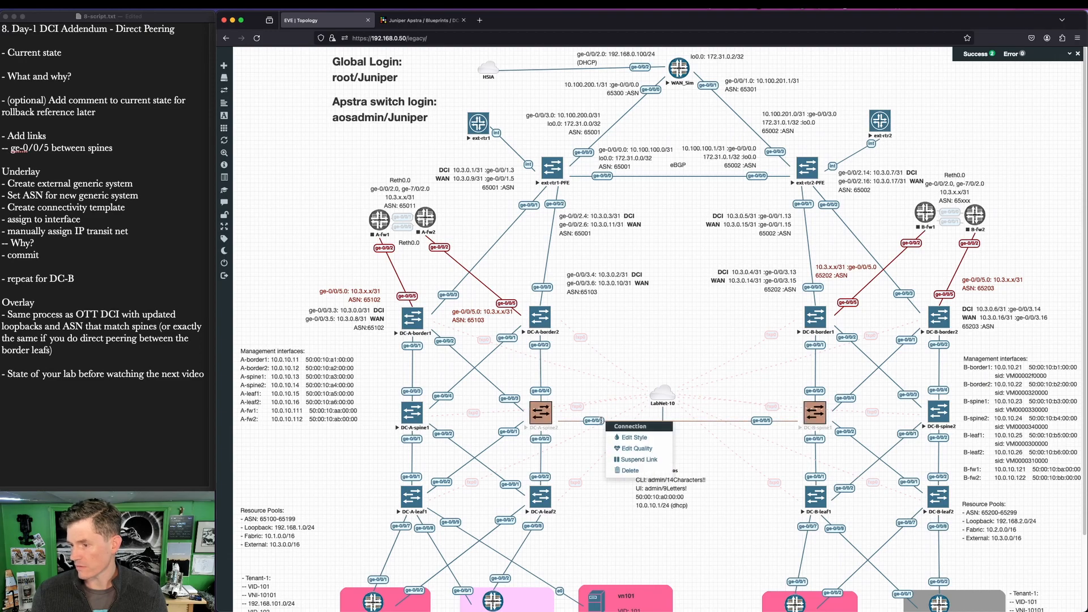
{"action": "left_click", "coordinate": [628, 471]}
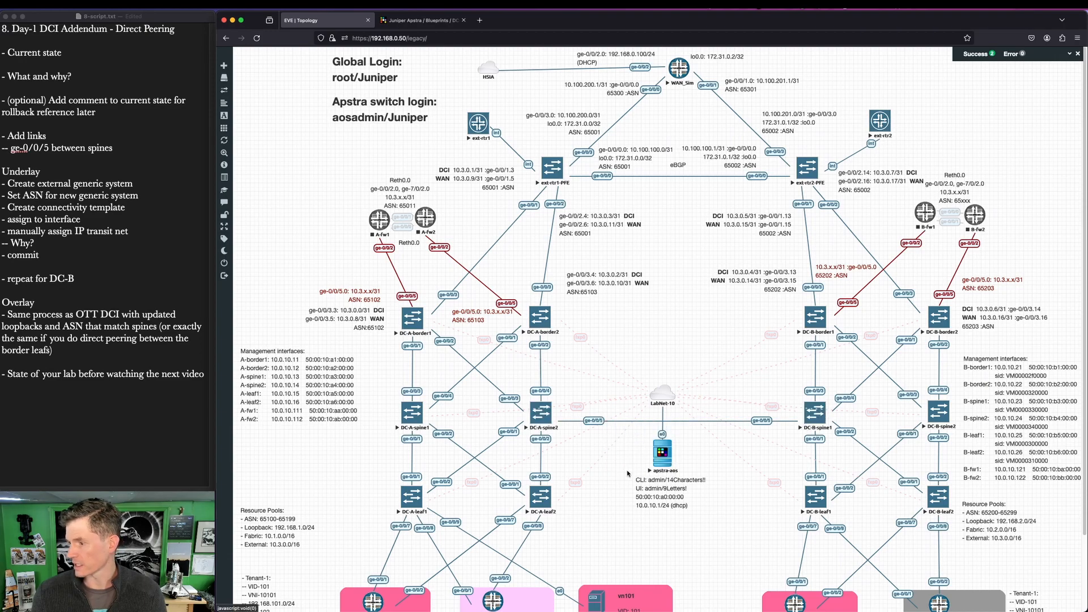
Return to Apstra and check the deployment status and anomalies of the DC-A and DC-B blueprints in the overview
{"action": "left_click", "coordinate": [417, 20]}
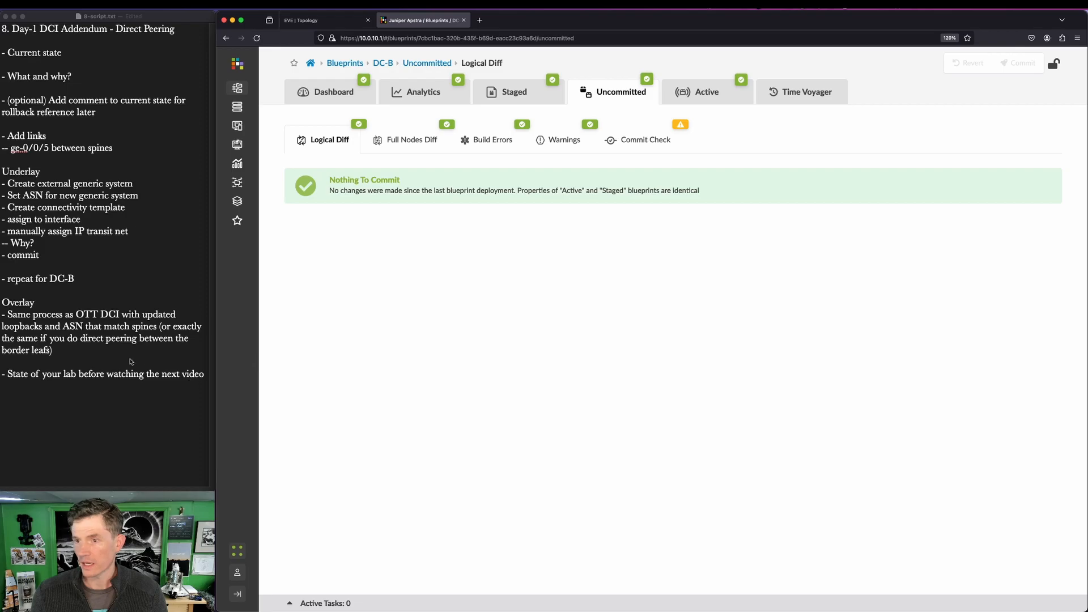
{"action": "left_click", "coordinate": [310, 64]}
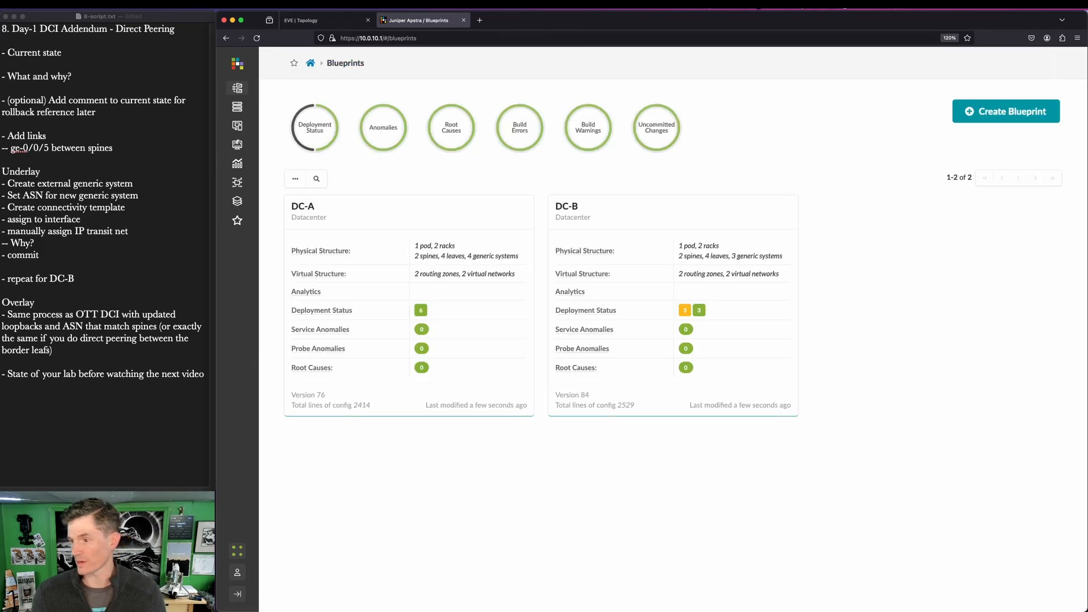
{"action": "key", "text": "ctrl+a"}
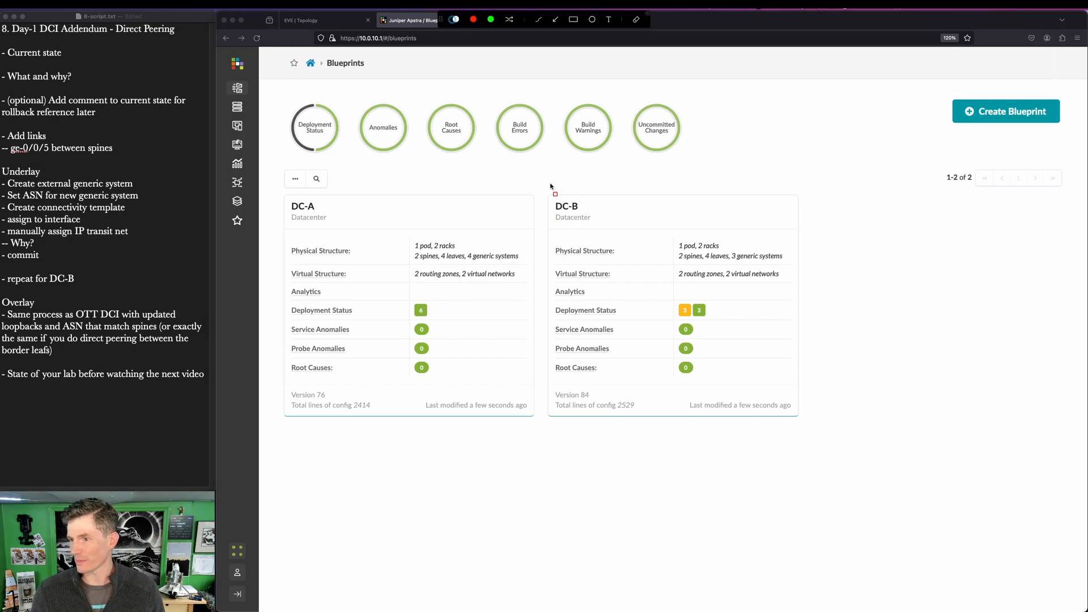
{"action": "left_click_drag", "start_coordinate": [550, 186], "coordinate": [771, 444]}
{"action": "key", "text": "Escape"}
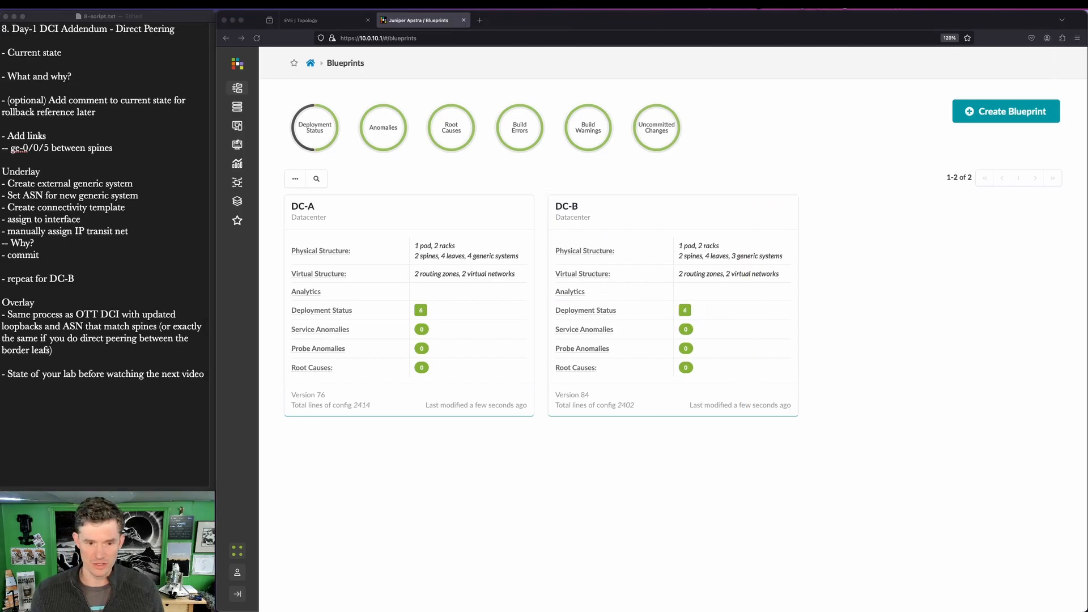